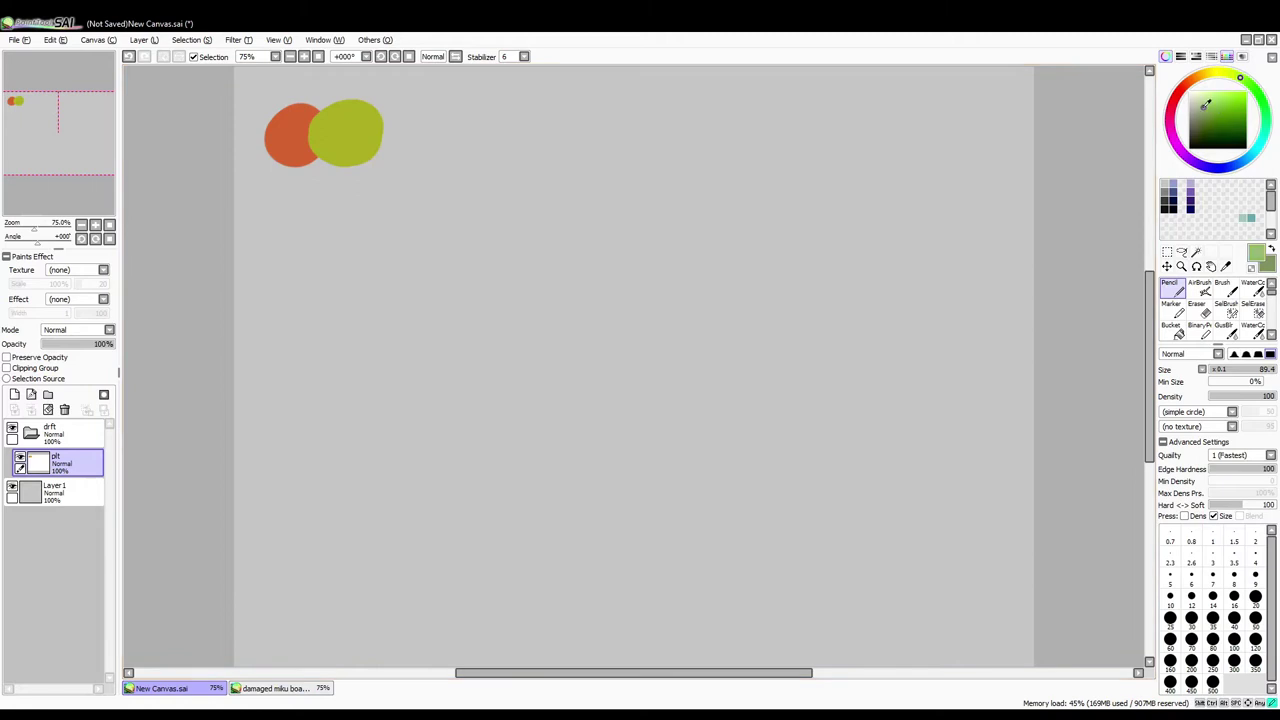
Step: Paint round sage green and light blue palette swatches below the orange and yellow-green ones on the plt layer
{"action": "left_click", "coordinate": [1252, 153]}
{"action": "left_click", "coordinate": [350, 178]}
{"action": "left_click", "coordinate": [329, 133], "text": "alt"}
{"action": "left_click", "coordinate": [297, 187], "text": "alt"}
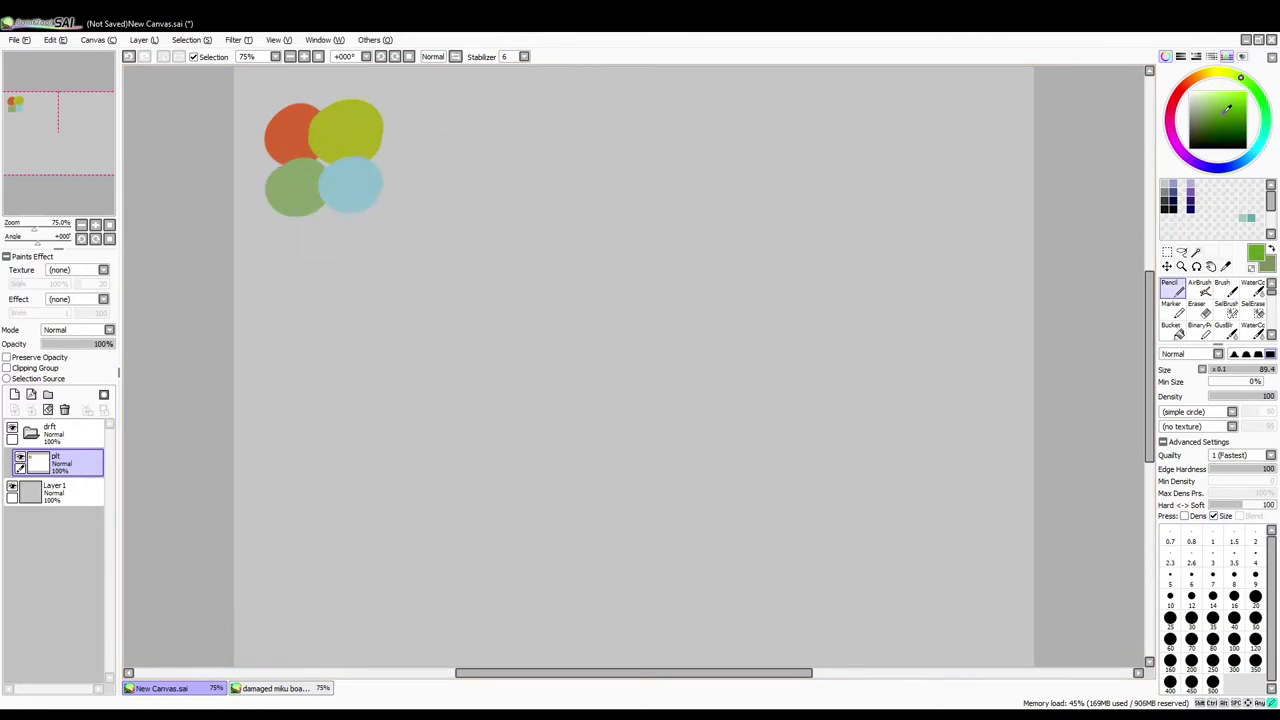
Step: Add round mauve and dark plum swatches as a third row of the palette
{"action": "left_click", "coordinate": [1171, 118]}
{"action": "left_click", "coordinate": [1211, 107]}
{"action": "left_click", "coordinate": [290, 232]}
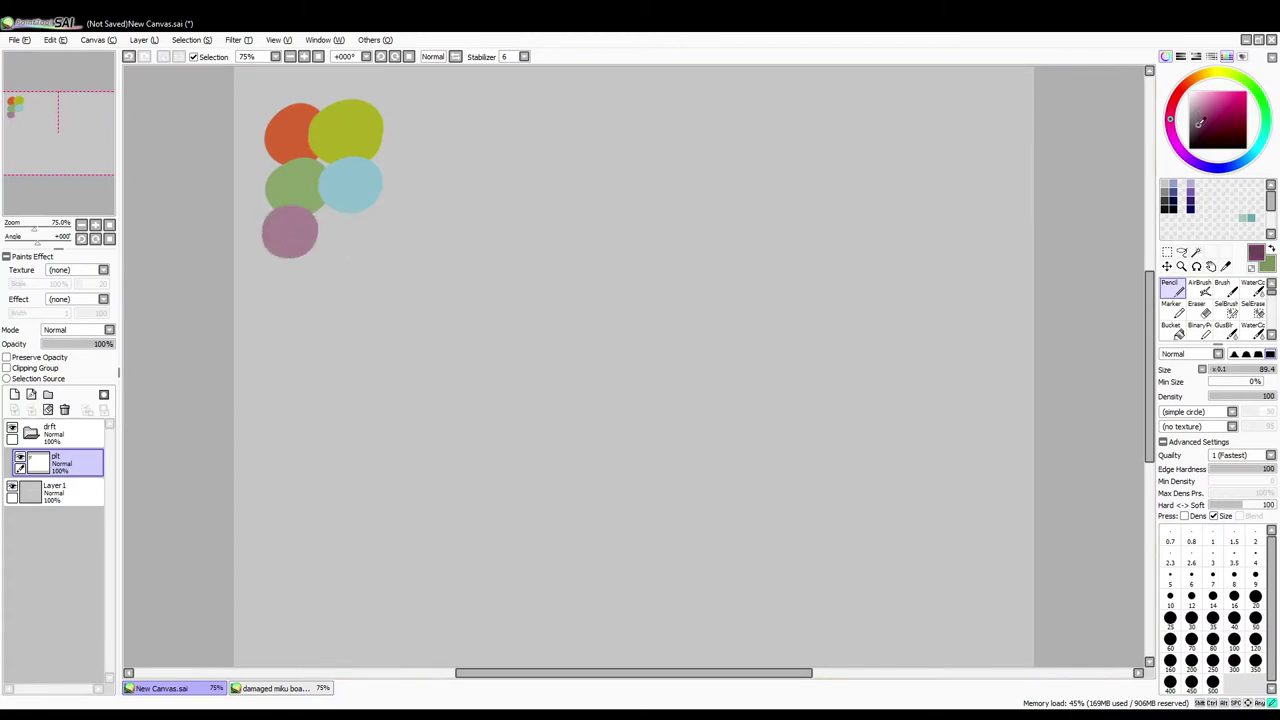
{"action": "left_click", "coordinate": [345, 230]}
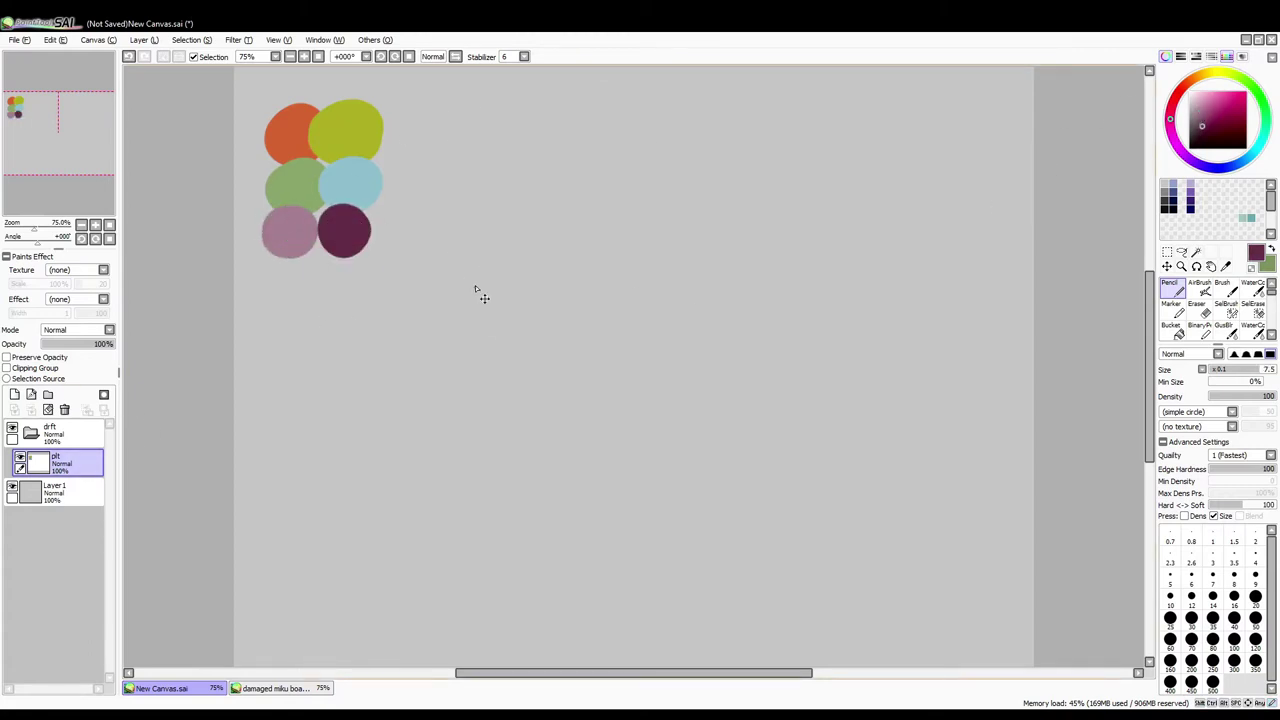
Step: Add a layer named thmbs and sketch a square thumbnail frame below the palette with a thin plum pencil
{"action": "key", "text": "ctrl+shift+n"}
{"action": "key", "text": "Return"}
{"action": "left_click_drag", "start_coordinate": [288, 378], "coordinate": [540, 366]}
{"action": "left_click_drag", "start_coordinate": [338, 370], "coordinate": [341, 576]}
{"action": "left_click_drag", "start_coordinate": [538, 366], "coordinate": [548, 572]}
{"action": "left_click_drag", "start_coordinate": [315, 596], "coordinate": [563, 578]}
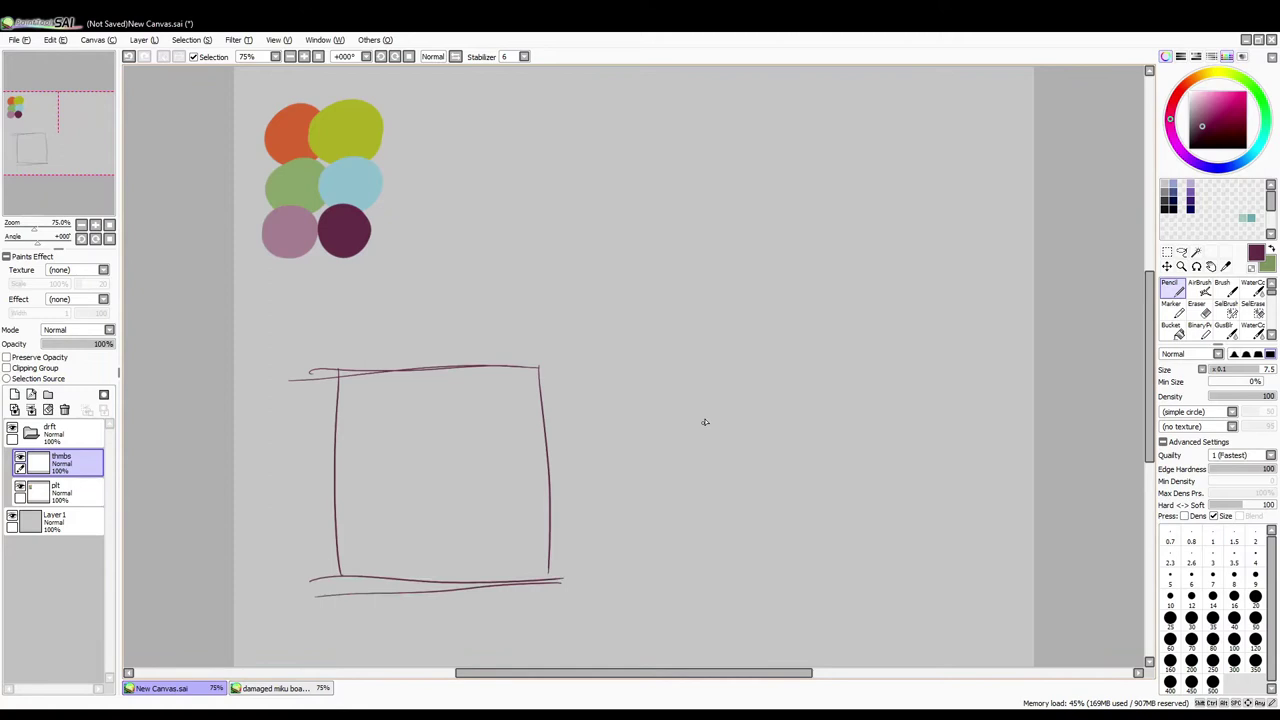
Step: Rough in a tilted head, neck and shoulders with a raised hand inside the first thumbnail frame
{"action": "mouse_move", "coordinate": [440, 398]}
{"action": "left_mouse_down"}
{"action": "mouse_move", "coordinate": [395, 470]}
{"action": "mouse_move", "coordinate": [462, 440]}
{"action": "left_mouse_up"}
{"action": "left_click_drag", "start_coordinate": [405, 516], "coordinate": [436, 461]}
{"action": "left_click_drag", "start_coordinate": [477, 522], "coordinate": [452, 564]}
{"action": "left_click_drag", "start_coordinate": [447, 566], "coordinate": [420, 520]}
Step: Sketch a second, larger square thumbnail frame in the upper middle of the canvas
{"action": "left_click_drag", "start_coordinate": [605, 226], "coordinate": [607, 408]}
{"action": "left_click_drag", "start_coordinate": [607, 410], "coordinate": [868, 412]}
{"action": "left_click_drag", "start_coordinate": [840, 165], "coordinate": [848, 408]}
{"action": "left_click_drag", "start_coordinate": [840, 162], "coordinate": [558, 180]}
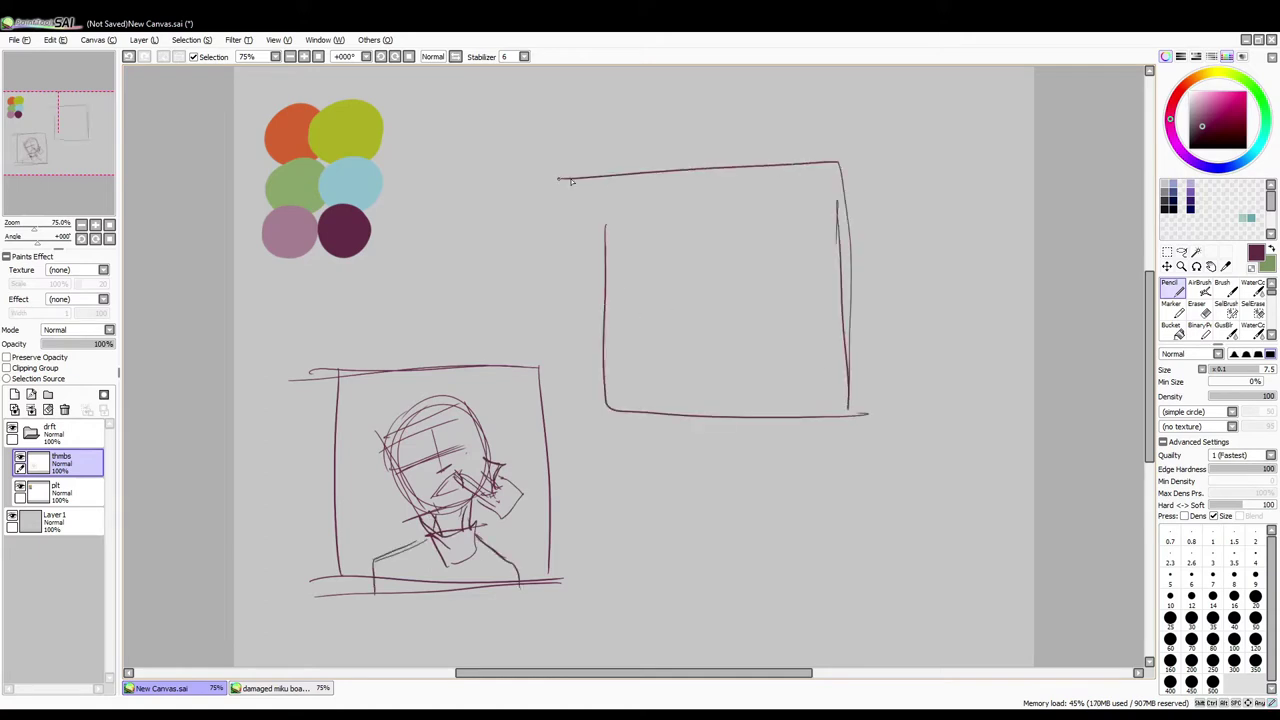
{"action": "left_click_drag", "start_coordinate": [664, 300], "coordinate": [780, 287]}
{"action": "left_click_drag", "start_coordinate": [656, 282], "coordinate": [796, 266]}
{"action": "left_click_drag", "start_coordinate": [728, 196], "coordinate": [724, 340]}
{"action": "key", "text": "ctrl+z"}
{"action": "key", "text": "ctrl+z"}
{"action": "key", "text": "ctrl+z"}
Step: Block in a boxy head with construction lines and rough facial features inside the second thumbnail
{"action": "left_click_drag", "start_coordinate": [676, 210], "coordinate": [682, 338]}
{"action": "left_click_drag", "start_coordinate": [656, 318], "coordinate": [786, 306]}
{"action": "mouse_move", "coordinate": [676, 212]}
{"action": "left_mouse_down"}
{"action": "mouse_move", "coordinate": [790, 196]}
{"action": "mouse_move", "coordinate": [736, 338]}
{"action": "left_mouse_up"}
{"action": "left_click_drag", "start_coordinate": [662, 255], "coordinate": [796, 236]}
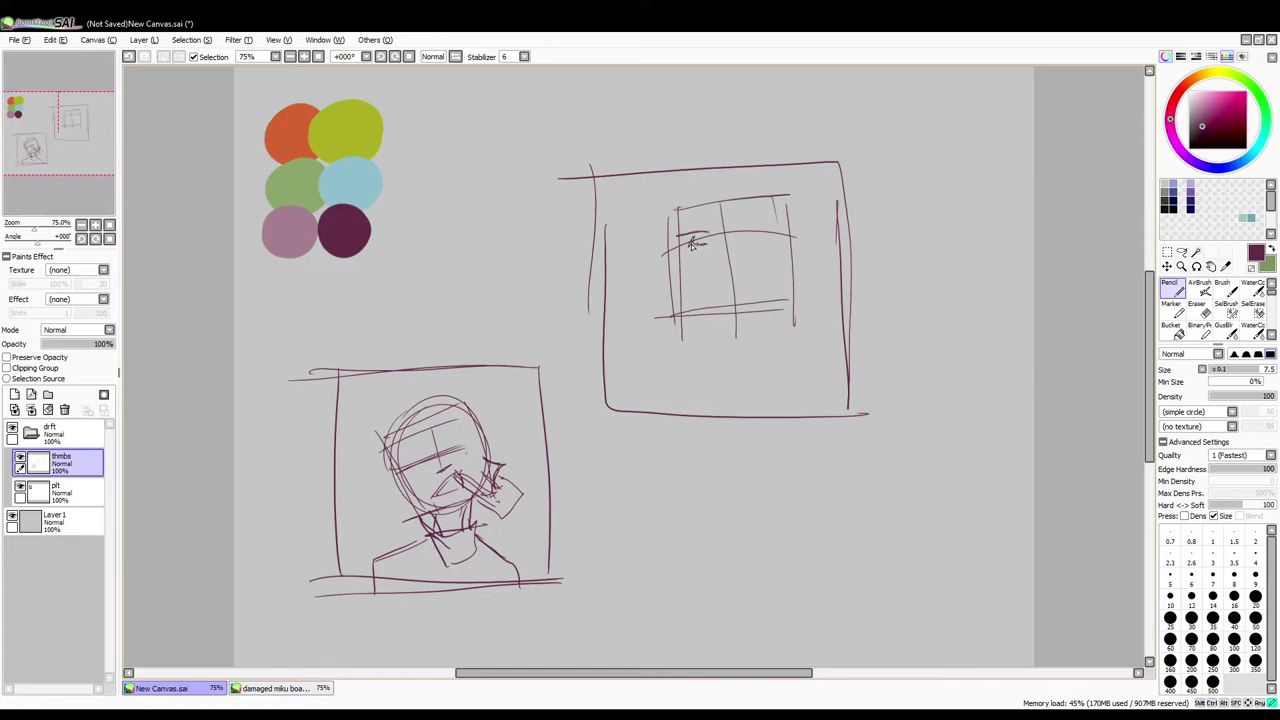
{"action": "left_click_drag", "start_coordinate": [716, 224], "coordinate": [752, 214]}
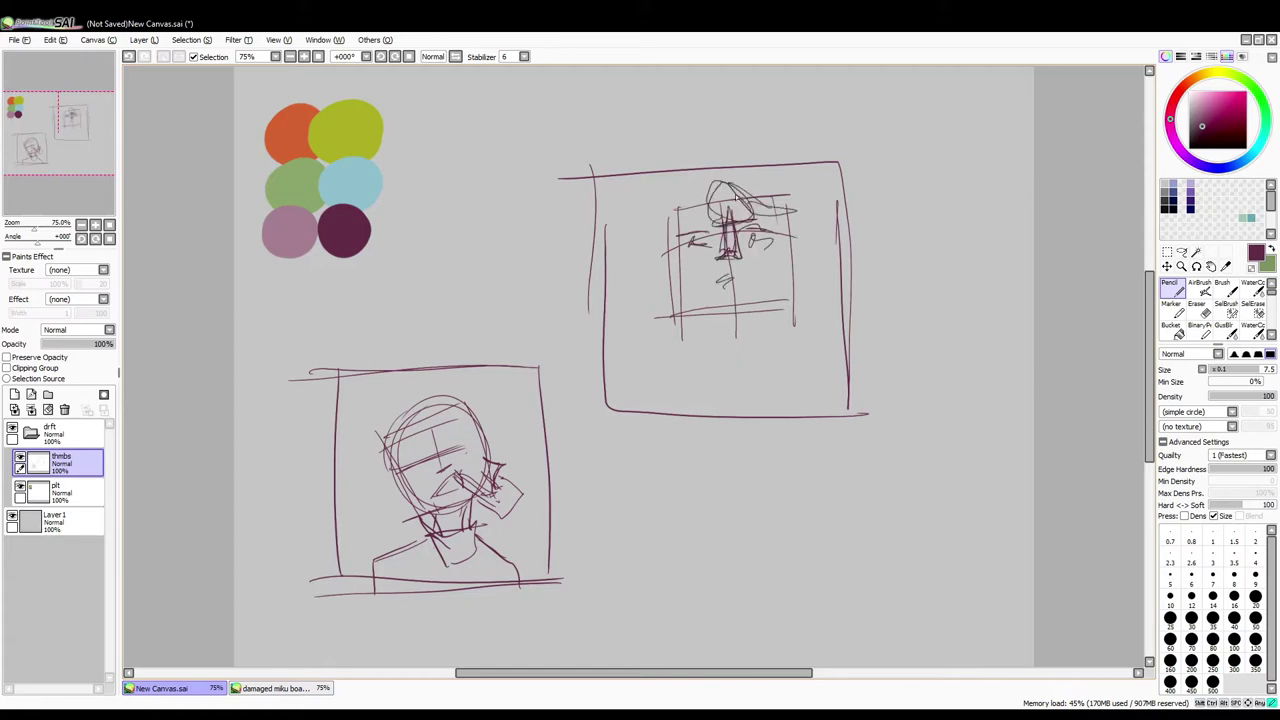
Step: Sketch the neck and shoulders under the boxy head and circle the whole second thumbnail
{"action": "left_click_drag", "start_coordinate": [713, 314], "coordinate": [638, 410]}
{"action": "left_click_drag", "start_coordinate": [760, 345], "coordinate": [830, 400]}
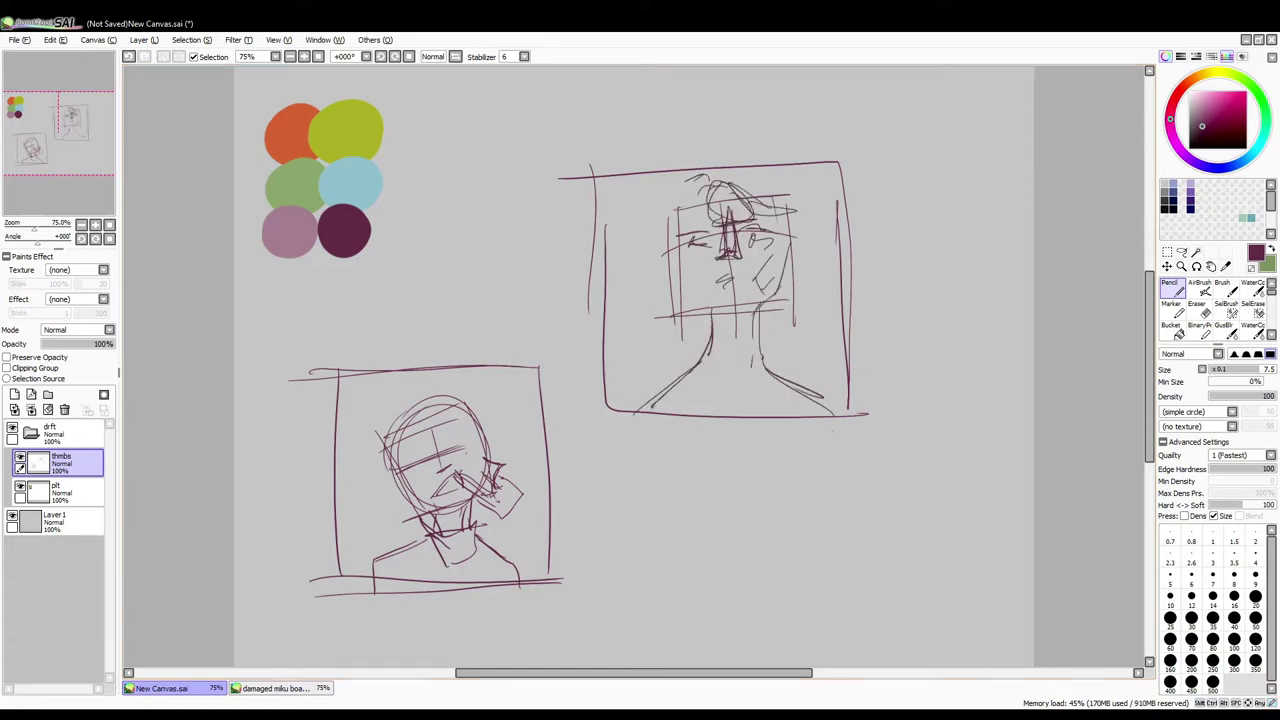
{"action": "left_click_drag", "start_coordinate": [733, 90], "coordinate": [726, 124]}
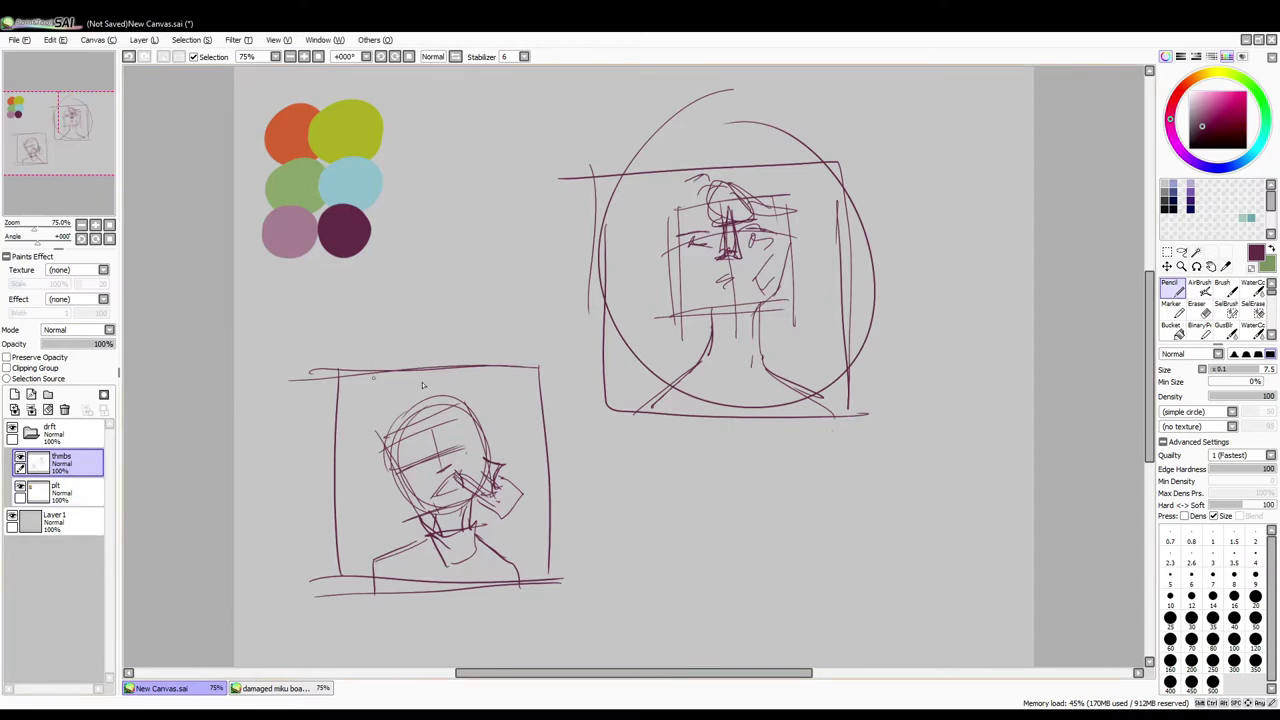
Step: Enlarge the second thumbnail sketch on its own layer so that it fills the canvas
{"action": "key", "text": "ctrl+t"}
{"action": "mouse_move", "coordinate": [809, 414]}
{"action": "left_mouse_down"}
{"action": "mouse_move", "coordinate": [757, 390]}
{"action": "mouse_move", "coordinate": [745, 337]}
{"action": "left_mouse_up"}
{"action": "key", "text": "Return"}
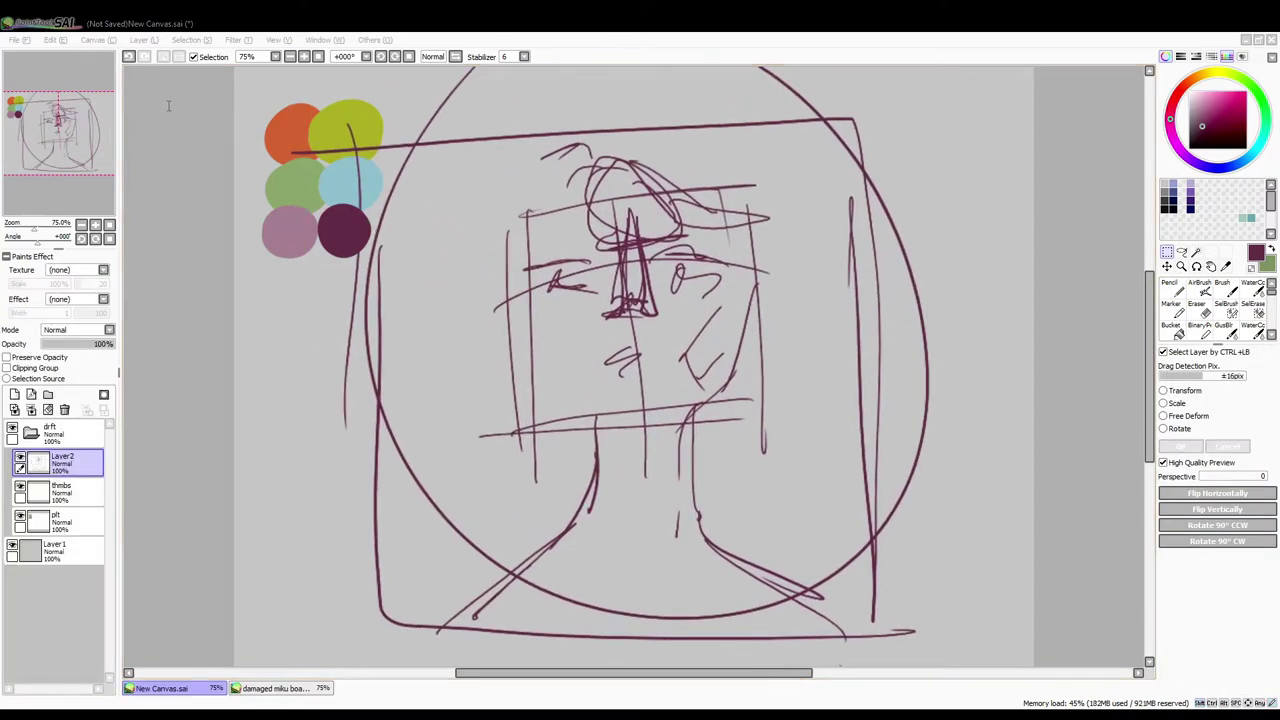
Step: Fade the enlarged sketch on Layer2 to 37% opacity and add a new layer above it
{"action": "left_click", "coordinate": [60, 548]}
{"action": "left_click", "coordinate": [60, 462]}
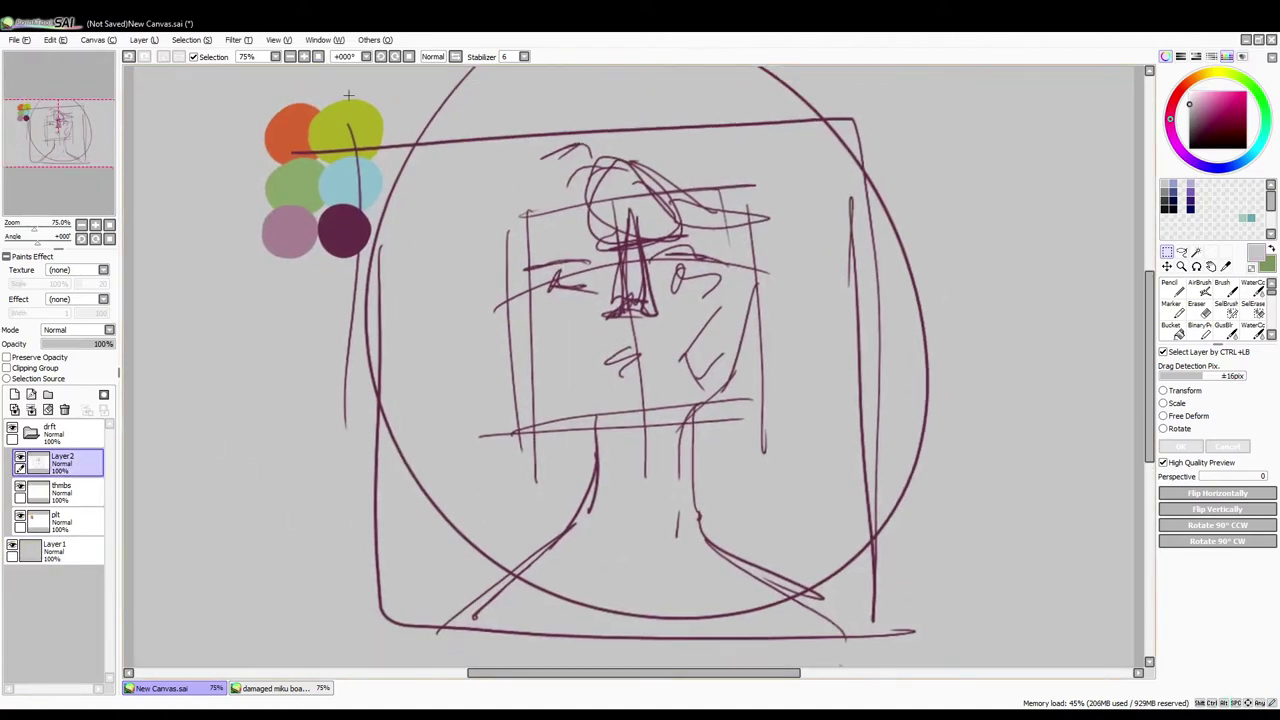
{"action": "scroll", "coordinate": [128, 420], "scroll_direction": "down", "scroll_amount": 2}
{"action": "left_click_drag", "start_coordinate": [100, 343], "coordinate": [44, 343]}
{"action": "left_click", "coordinate": [14, 394]}
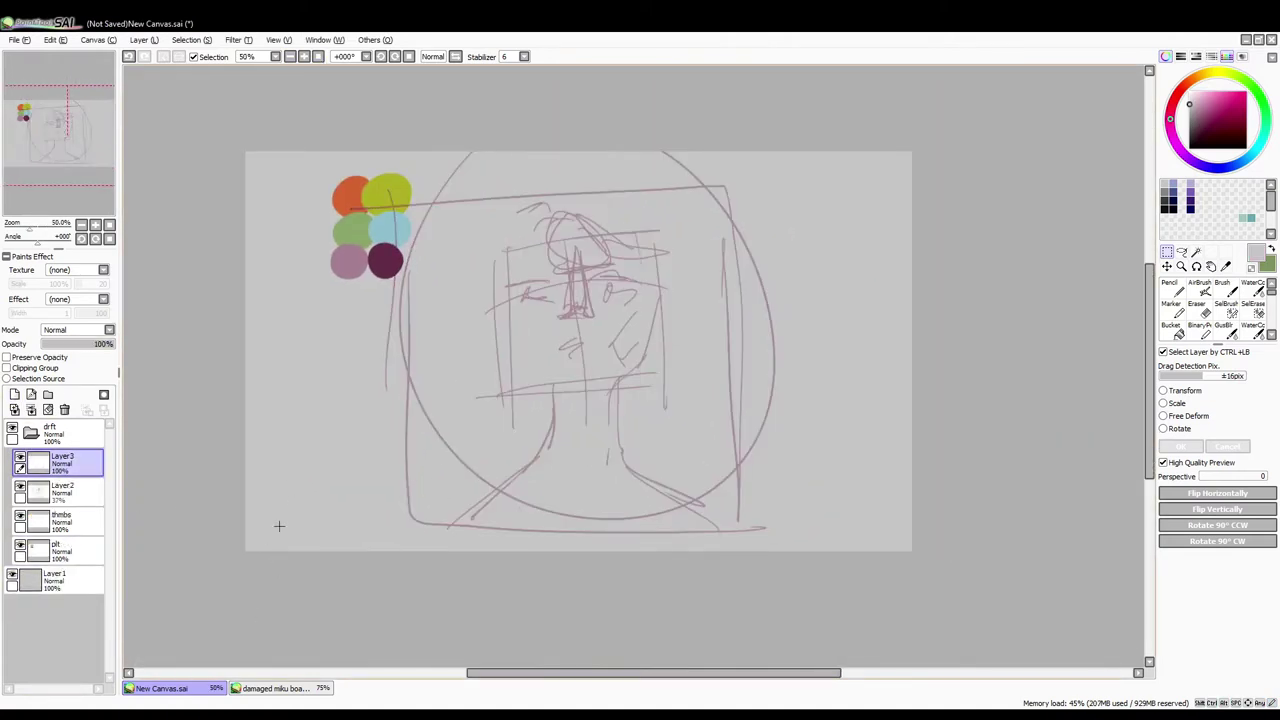
Step: Move the six painted palette swatches into the upper-left corner of the canvas
{"action": "key", "text": "n"}
{"action": "left_click", "coordinate": [350, 195], "text": "alt"}
{"action": "left_click", "coordinate": [410, 222], "text": "ctrl"}
{"action": "left_click_drag", "start_coordinate": [410, 222], "coordinate": [336, 206]}
Step: Sample the painted palette colors and store them in empty slots of the color swatches
{"action": "left_click", "coordinate": [316, 180], "text": "alt"}
{"action": "left_click", "coordinate": [1233, 183], "text": "shift"}
{"action": "left_click", "coordinate": [280, 212], "text": "alt"}
{"action": "left_click", "coordinate": [1225, 191], "text": "shift"}
{"action": "left_click", "coordinate": [316, 212], "text": "alt"}
{"action": "left_click", "coordinate": [1233, 191], "text": "shift"}
{"action": "left_click", "coordinate": [274, 246], "text": "alt"}
{"action": "left_click", "coordinate": [1233, 198], "text": "shift"}
{"action": "left_click", "coordinate": [1172, 200]}
Step: Merge the faded sketch on Layer2 into the thmbs layer
{"action": "left_click", "coordinate": [491, 422], "text": "ctrl"}
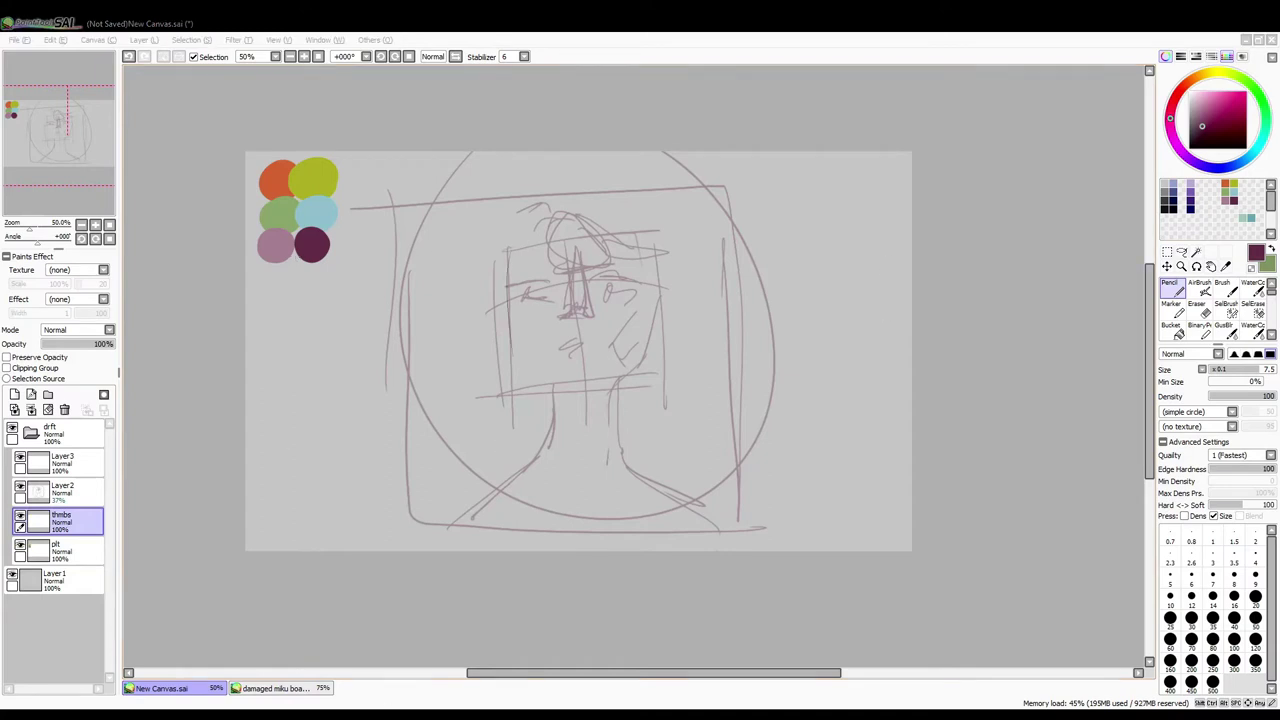
{"action": "left_click", "coordinate": [61, 490]}
{"action": "left_click", "coordinate": [64, 410]}
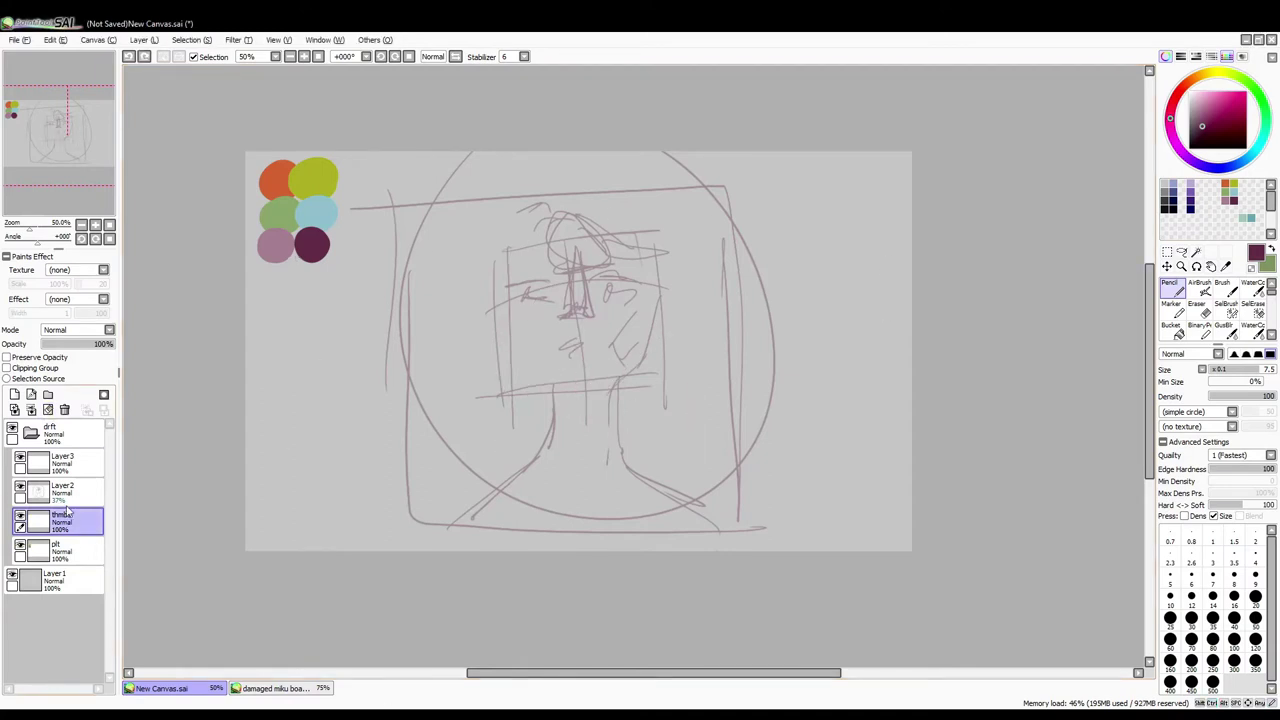
Step: Redraw the slanted eye line and chin guidelines of the face on Layer3
{"action": "left_click_drag", "start_coordinate": [514, 384], "coordinate": [654, 377]}
{"action": "left_click_drag", "start_coordinate": [510, 396], "coordinate": [674, 387]}
{"action": "left_click_drag", "start_coordinate": [500, 296], "coordinate": [666, 266]}
{"action": "left_click_drag", "start_coordinate": [500, 380], "coordinate": [678, 364]}
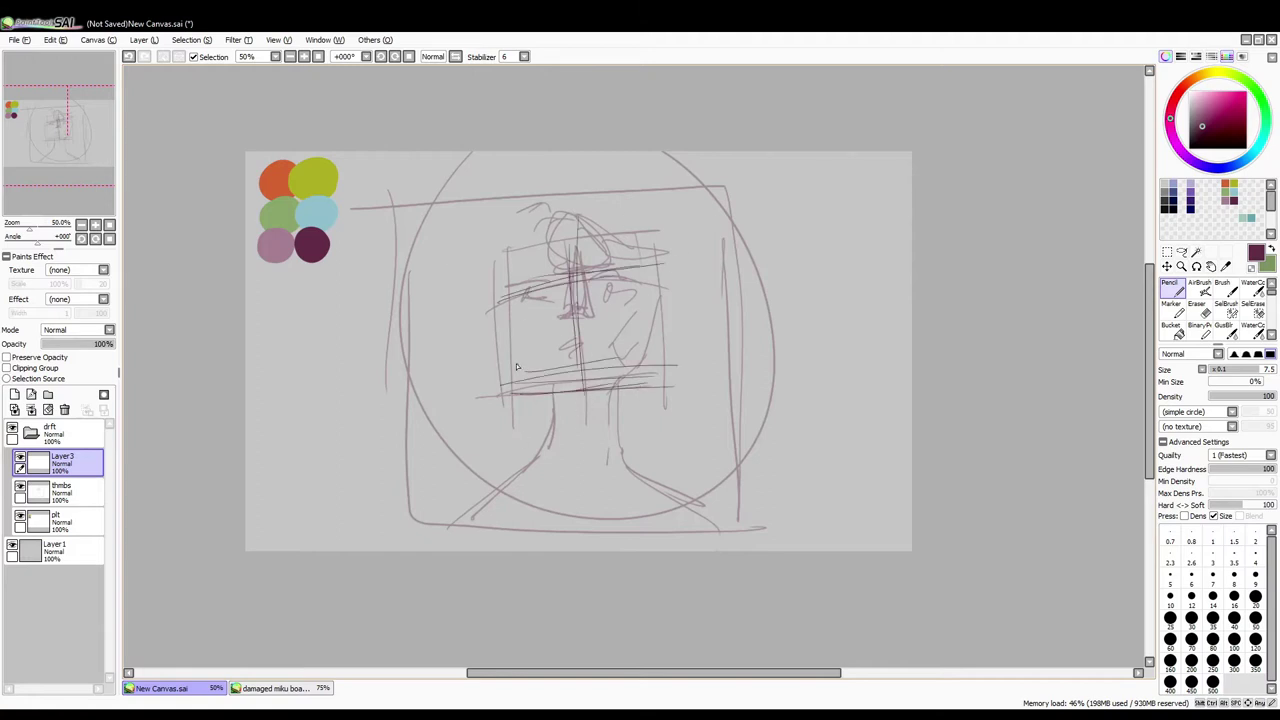
Step: Sketch the torso and shoulder contours and an arm raised and bent toward the top of the head
{"action": "left_click_drag", "start_coordinate": [456, 368], "coordinate": [494, 424]}
{"action": "left_click_drag", "start_coordinate": [412, 396], "coordinate": [462, 550]}
{"action": "left_click_drag", "start_coordinate": [620, 428], "coordinate": [712, 505]}
{"action": "left_click_drag", "start_coordinate": [350, 156], "coordinate": [404, 400]}
{"action": "left_click_drag", "start_coordinate": [384, 166], "coordinate": [482, 174]}
{"action": "mouse_move", "coordinate": [456, 152]}
{"action": "left_mouse_down"}
{"action": "mouse_move", "coordinate": [590, 196]}
{"action": "mouse_move", "coordinate": [530, 236]}
{"action": "left_mouse_up"}
Step: Sketch the rounded shape above the forehead and block in the side and brow planes of the face
{"action": "left_click_drag", "start_coordinate": [536, 190], "coordinate": [567, 181]}
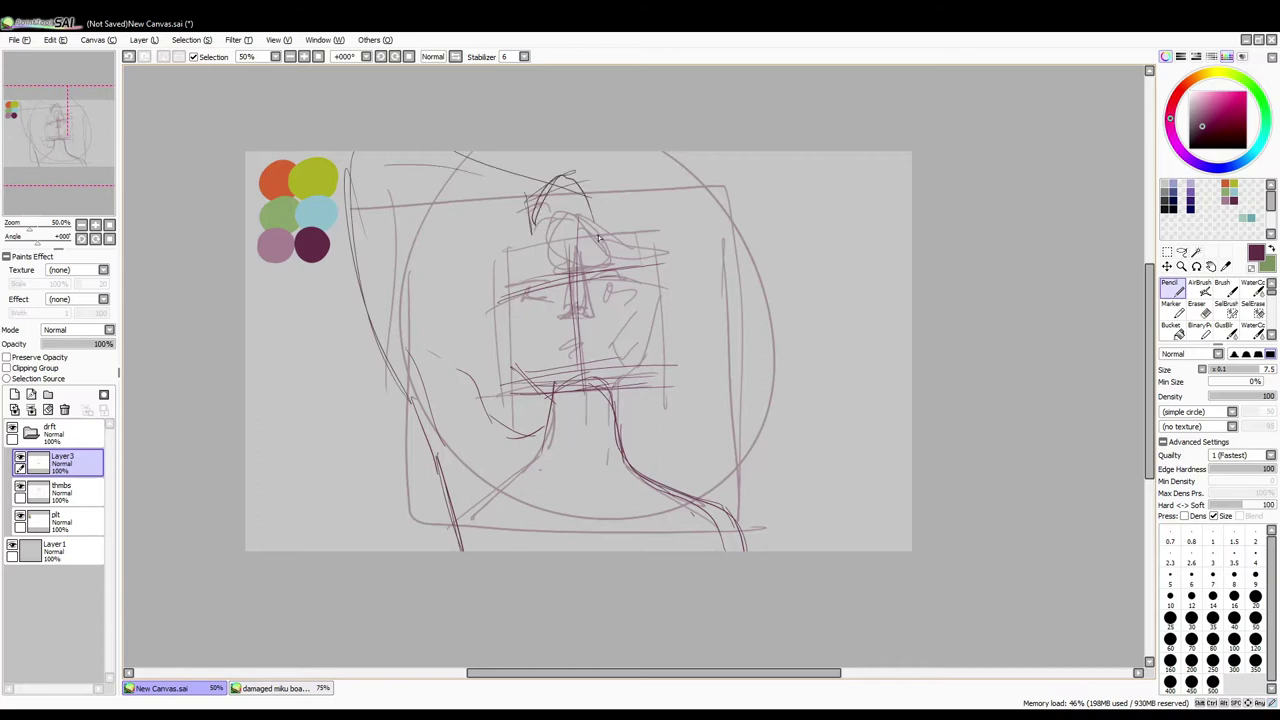
{"action": "left_click_drag", "start_coordinate": [516, 220], "coordinate": [518, 368]}
{"action": "mouse_move", "coordinate": [506, 250]}
{"action": "left_mouse_down"}
{"action": "mouse_move", "coordinate": [517, 341]}
{"action": "mouse_move", "coordinate": [650, 240]}
{"action": "left_mouse_up"}
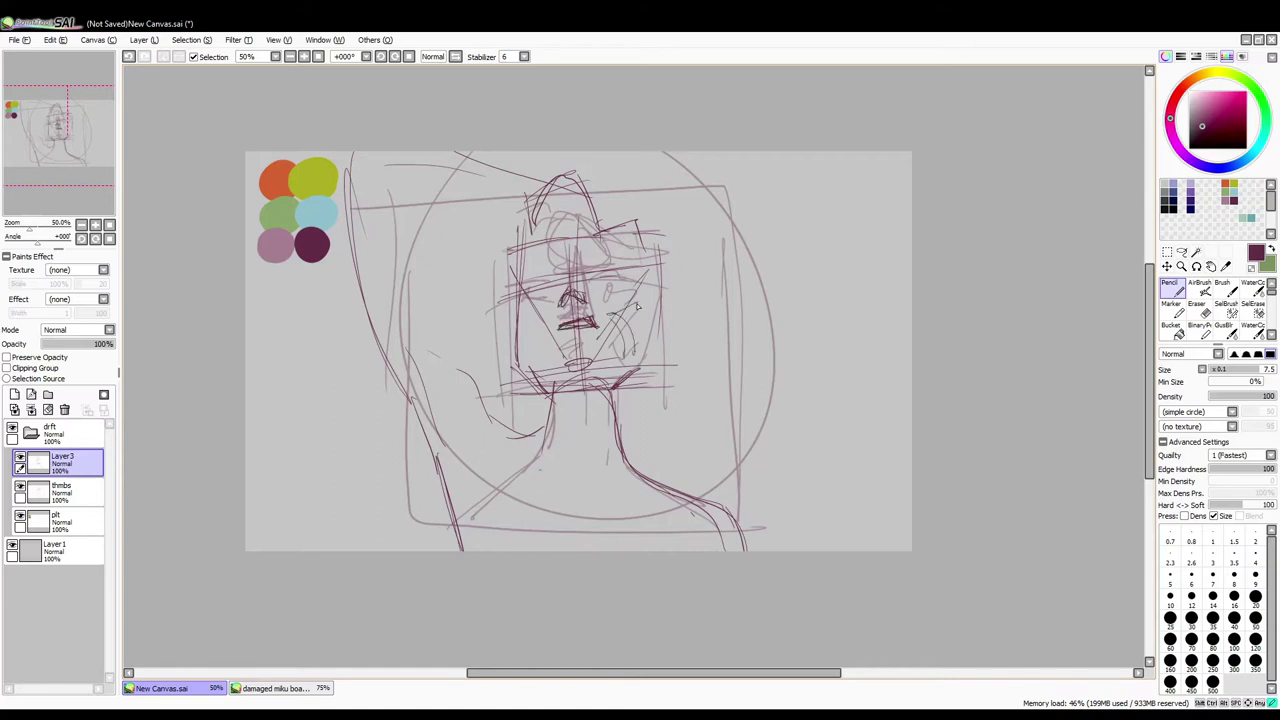
Step: Lower the thmbs layer's opacity to 35% and return to Layer3
{"action": "left_click", "coordinate": [60, 490]}
{"action": "left_click_drag", "start_coordinate": [112, 343], "coordinate": [66, 343]}
{"action": "left_click", "coordinate": [60, 460]}
Step: Strengthen the jaw, nose and mouth and the line running down the forehead with a thicker pencil
{"action": "left_click_drag", "start_coordinate": [500, 318], "coordinate": [552, 384]}
{"action": "left_click_drag", "start_coordinate": [490, 250], "coordinate": [555, 395]}
{"action": "left_click_drag", "start_coordinate": [552, 292], "coordinate": [560, 310]}
{"action": "left_click_drag", "start_coordinate": [558, 364], "coordinate": [590, 362]}
{"action": "mouse_move", "coordinate": [614, 383]}
{"action": "left_mouse_down"}
{"action": "mouse_move", "coordinate": [661, 234]}
{"action": "mouse_move", "coordinate": [579, 297]}
{"action": "left_mouse_up"}
{"action": "left_click_drag", "start_coordinate": [553, 224], "coordinate": [546, 302]}
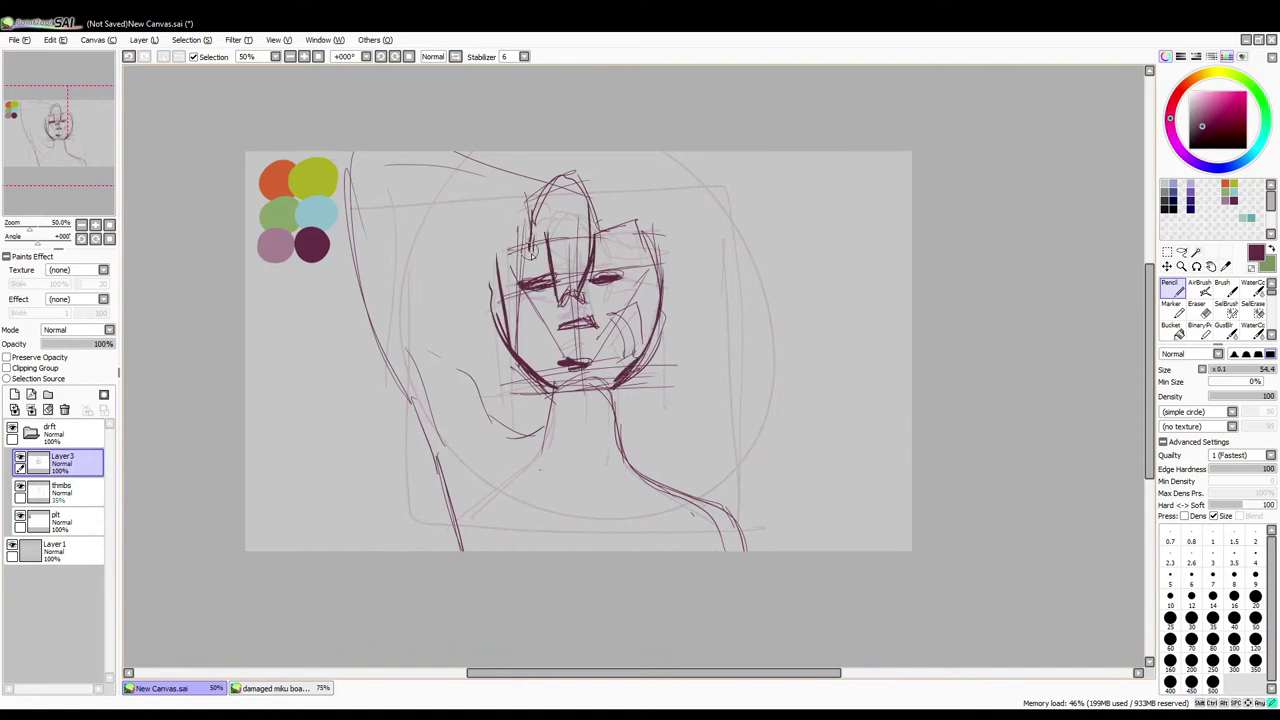
Step: Thicken the lines over the forehead, the raised forearm and the ear beside the jaw
{"action": "left_click_drag", "start_coordinate": [590, 222], "coordinate": [632, 236]}
{"action": "left_click_drag", "start_coordinate": [612, 224], "coordinate": [646, 258]}
{"action": "mouse_move", "coordinate": [556, 172]}
{"action": "left_mouse_down"}
{"action": "mouse_move", "coordinate": [600, 222]}
{"action": "mouse_move", "coordinate": [515, 206]}
{"action": "left_mouse_up"}
{"action": "left_click_drag", "start_coordinate": [486, 152], "coordinate": [545, 185]}
{"action": "left_click_drag", "start_coordinate": [382, 186], "coordinate": [500, 210]}
{"action": "left_click_drag", "start_coordinate": [660, 312], "coordinate": [648, 360]}
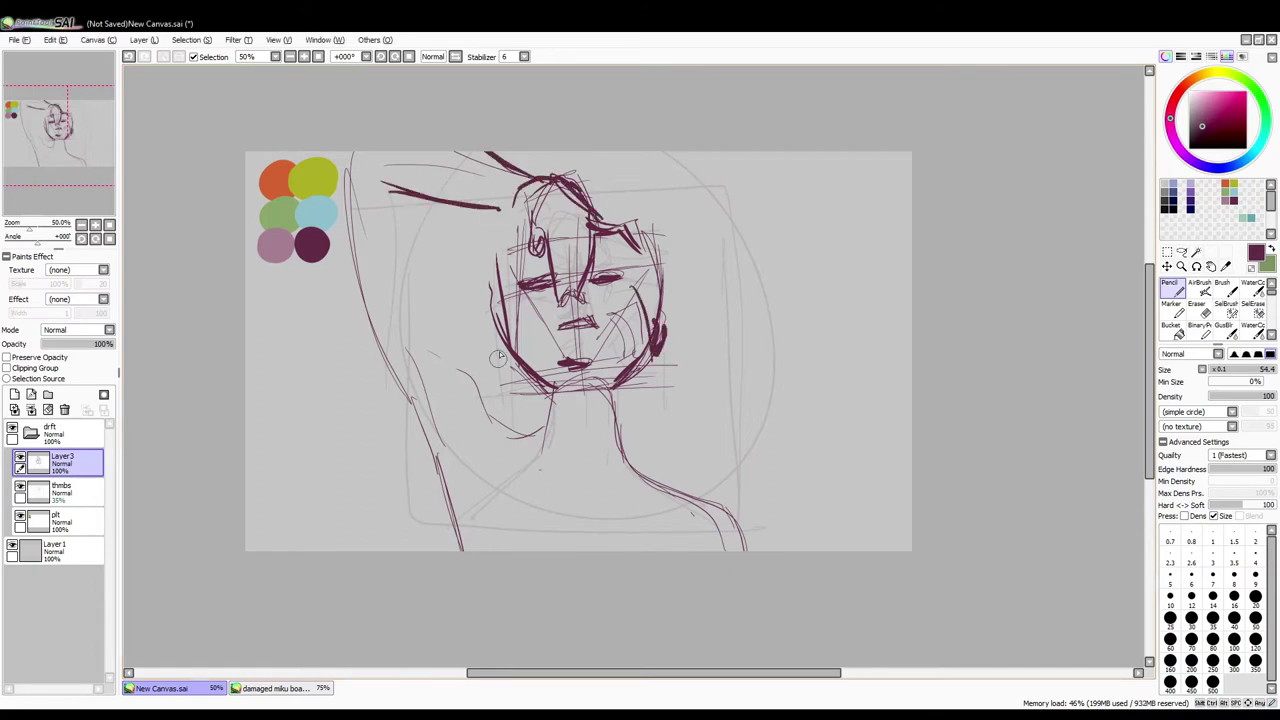
Step: Fade Layer3 to 31% opacity and draw bold face-side, neck, shoulder and torso contours on a new layer
{"action": "left_click_drag", "start_coordinate": [95, 343], "coordinate": [63, 343]}
{"action": "left_click", "coordinate": [14, 394]}
{"action": "mouse_move", "coordinate": [500, 305]}
{"action": "left_mouse_down"}
{"action": "mouse_move", "coordinate": [556, 388]}
{"action": "mouse_move", "coordinate": [547, 452]}
{"action": "left_mouse_up"}
{"action": "mouse_move", "coordinate": [550, 360]}
{"action": "left_mouse_down"}
{"action": "mouse_move", "coordinate": [598, 370]}
{"action": "mouse_move", "coordinate": [640, 468]}
{"action": "left_mouse_up"}
{"action": "left_click_drag", "start_coordinate": [660, 476], "coordinate": [748, 552]}
{"action": "mouse_move", "coordinate": [545, 452]}
{"action": "left_mouse_down"}
{"action": "mouse_move", "coordinate": [486, 400]}
{"action": "mouse_move", "coordinate": [419, 231]}
{"action": "mouse_move", "coordinate": [396, 350]}
{"action": "mouse_move", "coordinate": [455, 550]}
{"action": "left_mouse_up"}
Step: Draw the raised forearm with bold lines from the elbow up to the top of the head
{"action": "left_click_drag", "start_coordinate": [362, 200], "coordinate": [412, 186]}
{"action": "left_click_drag", "start_coordinate": [356, 222], "coordinate": [537, 150]}
{"action": "left_click_drag", "start_coordinate": [420, 256], "coordinate": [545, 172]}
{"action": "mouse_move", "coordinate": [548, 152]}
{"action": "left_mouse_down"}
{"action": "mouse_move", "coordinate": [592, 212]}
{"action": "mouse_move", "coordinate": [548, 262]}
{"action": "left_mouse_up"}
Step: Draw the forehead and brow lines, one eye and the nose tip in bold strokes
{"action": "left_click_drag", "start_coordinate": [592, 218], "coordinate": [574, 302]}
{"action": "mouse_move", "coordinate": [594, 236]}
{"action": "left_mouse_down"}
{"action": "mouse_move", "coordinate": [628, 237]}
{"action": "mouse_move", "coordinate": [640, 272]}
{"action": "left_mouse_up"}
{"action": "left_click_drag", "start_coordinate": [516, 276], "coordinate": [550, 273]}
{"action": "left_click_drag", "start_coordinate": [515, 285], "coordinate": [548, 283]}
{"action": "left_click_drag", "start_coordinate": [571, 288], "coordinate": [575, 296]}
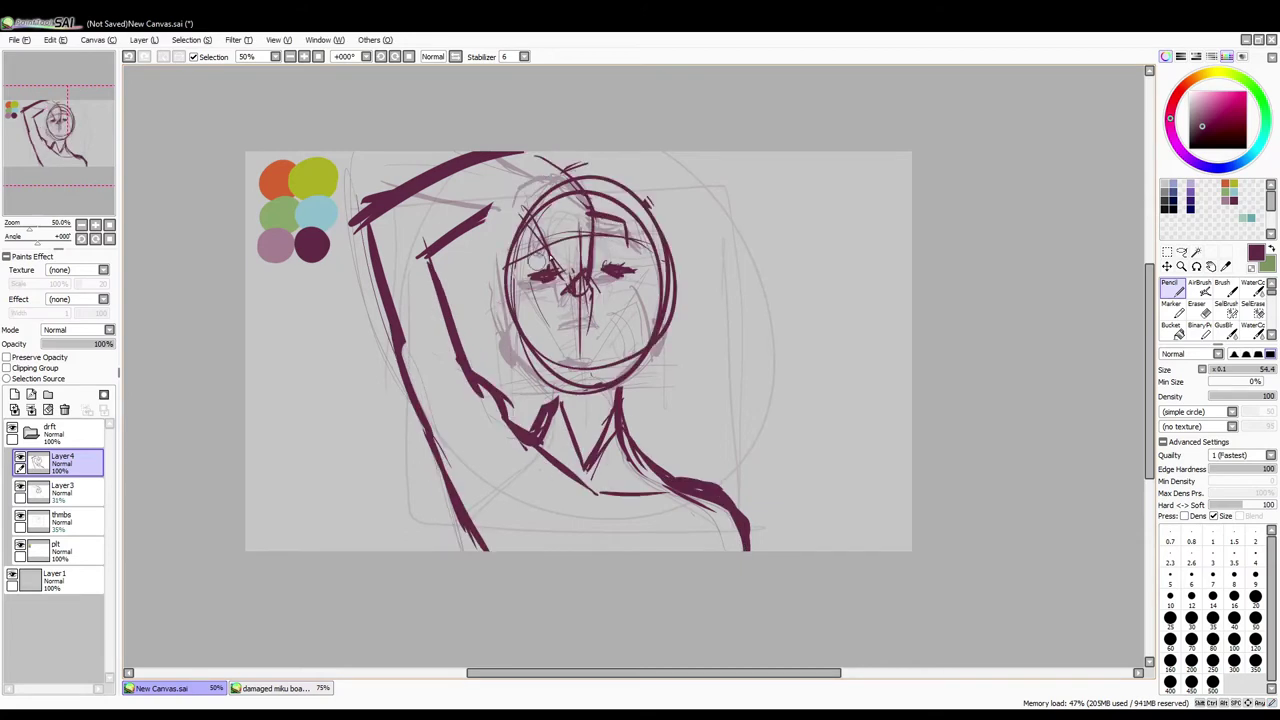
Step: Reinforce the face's center line, jaw and chin and draw a neck line down to the collarbone
{"action": "left_click_drag", "start_coordinate": [548, 238], "coordinate": [604, 320]}
{"action": "left_click_drag", "start_coordinate": [530, 366], "coordinate": [548, 382]}
{"action": "left_click_drag", "start_coordinate": [505, 298], "coordinate": [562, 378]}
{"action": "mouse_move", "coordinate": [536, 350]}
{"action": "left_mouse_down"}
{"action": "mouse_move", "coordinate": [655, 338]}
{"action": "mouse_move", "coordinate": [610, 362]}
{"action": "left_mouse_up"}
{"action": "mouse_move", "coordinate": [552, 362]}
{"action": "left_mouse_down"}
{"action": "mouse_move", "coordinate": [586, 396]}
{"action": "mouse_move", "coordinate": [612, 398]}
{"action": "left_mouse_up"}
{"action": "mouse_move", "coordinate": [628, 356]}
{"action": "left_mouse_down"}
{"action": "mouse_move", "coordinate": [553, 370]}
{"action": "mouse_move", "coordinate": [570, 455]}
{"action": "left_mouse_up"}
Step: Clean up the lines below the chin and redraw both sides and the inner tendon of the neck
{"action": "key", "text": "e"}
{"action": "left_click_drag", "start_coordinate": [550, 410], "coordinate": [632, 475]}
{"action": "key", "text": "n"}
{"action": "left_click_drag", "start_coordinate": [620, 380], "coordinate": [667, 476]}
{"action": "mouse_move", "coordinate": [552, 376]}
{"action": "left_mouse_down"}
{"action": "mouse_move", "coordinate": [562, 426]}
{"action": "mouse_move", "coordinate": [532, 446]}
{"action": "left_mouse_up"}
{"action": "left_click_drag", "start_coordinate": [558, 368], "coordinate": [580, 458]}
{"action": "mouse_move", "coordinate": [575, 395]}
{"action": "left_mouse_down"}
{"action": "mouse_move", "coordinate": [620, 490]}
{"action": "mouse_move", "coordinate": [463, 371]}
{"action": "left_mouse_up"}
Step: Redraw the inner contour of the raised arm down to the armpit and the opposite shoulder line
{"action": "key", "text": "e"}
{"action": "key", "text": "n"}
{"action": "left_click_drag", "start_coordinate": [545, 418], "coordinate": [562, 434]}
{"action": "left_click_drag", "start_coordinate": [440, 318], "coordinate": [562, 434]}
{"action": "mouse_move", "coordinate": [640, 432]}
{"action": "left_mouse_down"}
{"action": "mouse_move", "coordinate": [690, 460]}
{"action": "mouse_move", "coordinate": [650, 450]}
{"action": "mouse_move", "coordinate": [755, 545]}
{"action": "left_mouse_up"}
Step: Erase the stray marks around the armpit beside the neck
{"action": "key", "text": "e"}
{"action": "key", "text": "n"}
{"action": "key", "text": "e"}
{"action": "mouse_move", "coordinate": [540, 420]}
{"action": "left_mouse_down"}
{"action": "mouse_move", "coordinate": [460, 350]}
{"action": "mouse_move", "coordinate": [547, 428]}
{"action": "left_mouse_up"}
Step: Redraw the outer contour from the elbow down the torso, erasing excess lines and hiding the interface panels
{"action": "key", "text": "n"}
{"action": "left_click_drag", "start_coordinate": [405, 355], "coordinate": [510, 555]}
{"action": "key", "text": "e"}
{"action": "left_click_drag", "start_coordinate": [420, 400], "coordinate": [487, 548]}
{"action": "key", "text": "Tab"}
{"action": "left_click_drag", "start_coordinate": [380, 285], "coordinate": [428, 420]}
{"action": "key", "text": "n"}
{"action": "left_click_drag", "start_coordinate": [365, 235], "coordinate": [440, 430]}
Step: Refine the inner edge of the raised arm and its wrist where it reaches the top of the head
{"action": "left_click_drag", "start_coordinate": [495, 378], "coordinate": [482, 220]}
{"action": "left_click_drag", "start_coordinate": [446, 264], "coordinate": [534, 176]}
{"action": "mouse_move", "coordinate": [508, 194]}
{"action": "left_mouse_down"}
{"action": "mouse_move", "coordinate": [576, 160]}
{"action": "mouse_move", "coordinate": [575, 255]}
{"action": "left_mouse_up"}
Step: Clean up the head outline, redraw its upper edge and add solid dark shapes over both ears
{"action": "key", "text": "e"}
{"action": "key", "text": "n"}
{"action": "mouse_move", "coordinate": [670, 285]}
{"action": "left_mouse_down"}
{"action": "mouse_move", "coordinate": [660, 350]}
{"action": "mouse_move", "coordinate": [690, 330]}
{"action": "left_mouse_up"}
{"action": "mouse_move", "coordinate": [520, 352]}
{"action": "left_mouse_down"}
{"action": "mouse_move", "coordinate": [495, 302]}
{"action": "mouse_move", "coordinate": [512, 355]}
{"action": "left_mouse_up"}
{"action": "left_click_drag", "start_coordinate": [672, 345], "coordinate": [684, 296]}
{"action": "mouse_move", "coordinate": [662, 236]}
{"action": "left_mouse_down"}
{"action": "mouse_move", "coordinate": [590, 195]}
{"action": "mouse_move", "coordinate": [600, 175]}
{"action": "left_mouse_up"}
{"action": "mouse_move", "coordinate": [495, 270]}
{"action": "left_mouse_down"}
{"action": "mouse_move", "coordinate": [510, 350]}
{"action": "mouse_move", "coordinate": [522, 318]}
{"action": "mouse_move", "coordinate": [515, 360]}
{"action": "mouse_move", "coordinate": [520, 345]}
{"action": "left_mouse_up"}
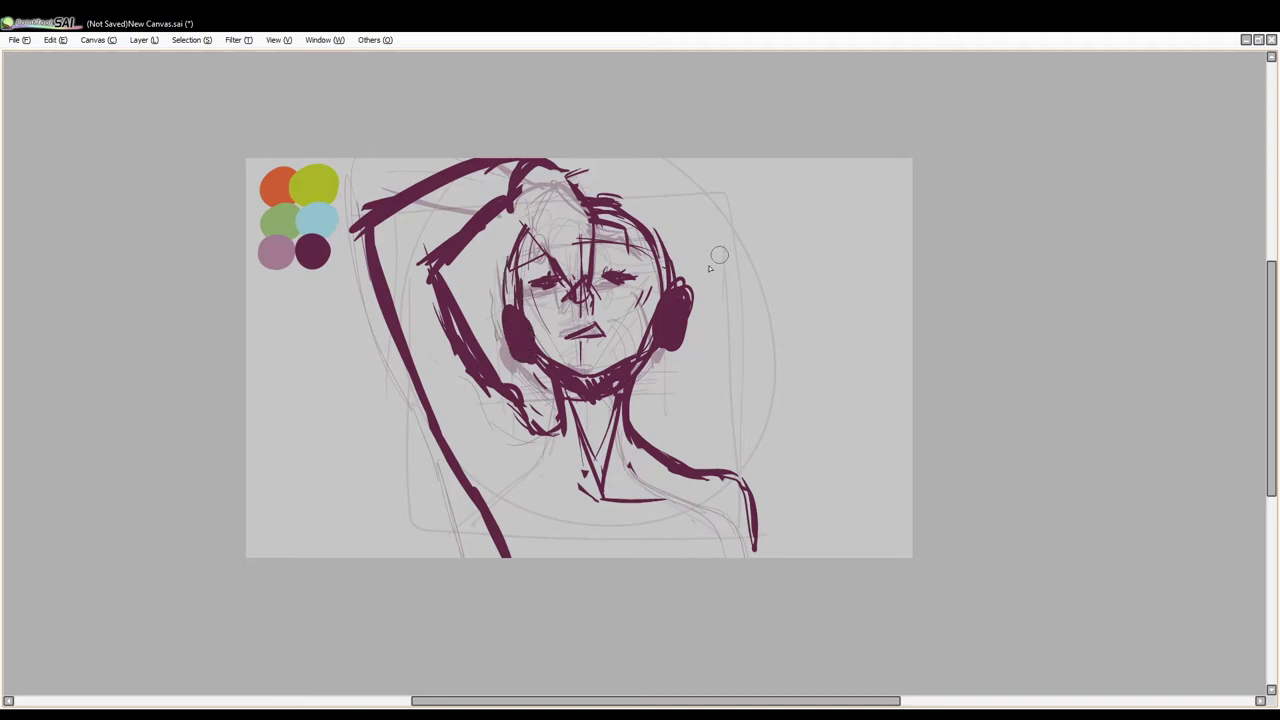
Step: Reshape the dark ear shapes, thicken the shadow under the jaw and touch up the neck's V lines
{"action": "left_click_drag", "start_coordinate": [690, 290], "coordinate": [660, 340]}
{"action": "left_click_drag", "start_coordinate": [660, 250], "coordinate": [660, 342]}
{"action": "left_click_drag", "start_coordinate": [668, 290], "coordinate": [678, 350]}
{"action": "mouse_move", "coordinate": [500, 315]}
{"action": "left_mouse_down"}
{"action": "mouse_move", "coordinate": [520, 360]}
{"action": "mouse_move", "coordinate": [600, 382]}
{"action": "mouse_move", "coordinate": [636, 367]}
{"action": "left_mouse_up"}
{"action": "mouse_move", "coordinate": [532, 345]}
{"action": "left_mouse_down"}
{"action": "mouse_move", "coordinate": [598, 395]}
{"action": "mouse_move", "coordinate": [636, 392]}
{"action": "mouse_move", "coordinate": [622, 405]}
{"action": "left_mouse_up"}
{"action": "mouse_move", "coordinate": [585, 480]}
{"action": "left_mouse_down"}
{"action": "mouse_move", "coordinate": [572, 432]}
{"action": "mouse_move", "coordinate": [592, 490]}
{"action": "left_mouse_up"}
{"action": "left_click_drag", "start_coordinate": [615, 416], "coordinate": [600, 488]}
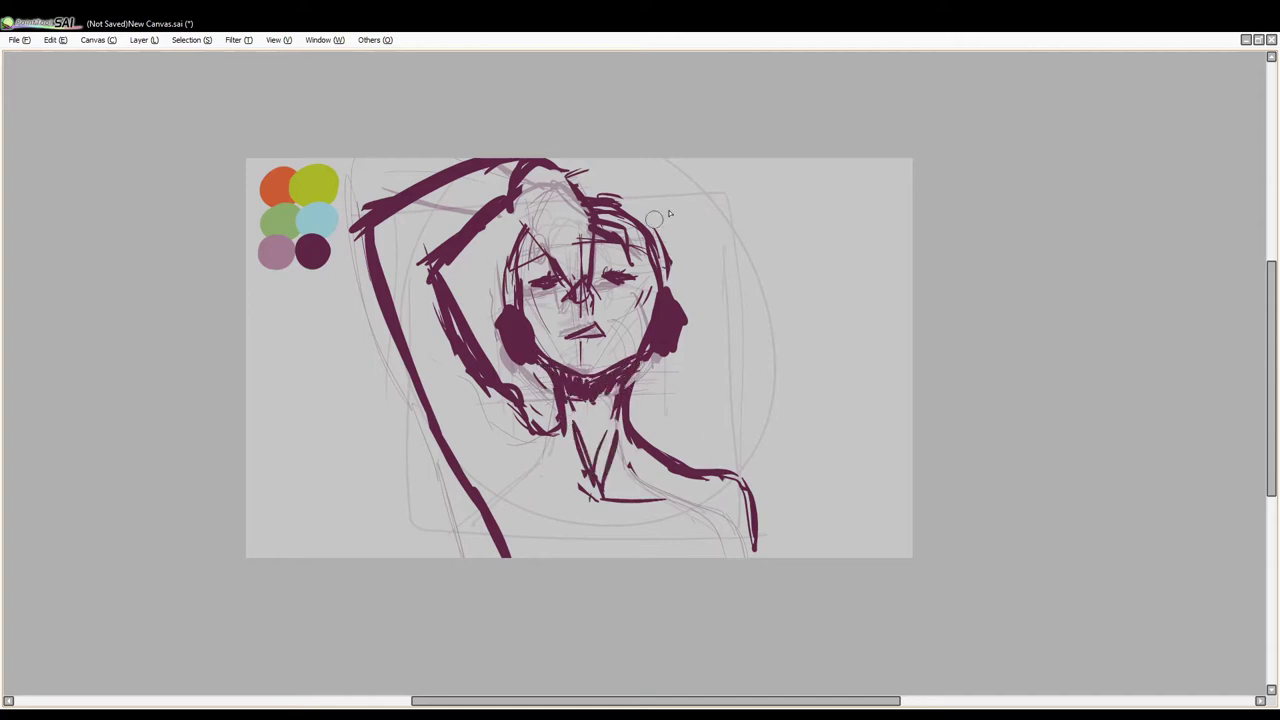
Step: Draw the parted lips, the mark under the lower lip and both eye outlines in close-up
{"action": "scroll", "coordinate": [595, 337], "scroll_direction": "up", "scroll_amount": 3}
{"action": "mouse_move", "coordinate": [548, 362]}
{"action": "left_mouse_down"}
{"action": "mouse_move", "coordinate": [630, 372]}
{"action": "mouse_move", "coordinate": [510, 380]}
{"action": "mouse_move", "coordinate": [625, 330]}
{"action": "left_mouse_up"}
{"action": "left_click_drag", "start_coordinate": [570, 403], "coordinate": [598, 398]}
{"action": "mouse_move", "coordinate": [640, 190]}
{"action": "left_mouse_down"}
{"action": "mouse_move", "coordinate": [748, 192]}
{"action": "mouse_move", "coordinate": [740, 205]}
{"action": "left_mouse_up"}
{"action": "mouse_move", "coordinate": [385, 218]}
{"action": "left_mouse_down"}
{"action": "mouse_move", "coordinate": [490, 205]}
{"action": "mouse_move", "coordinate": [485, 215]}
{"action": "mouse_move", "coordinate": [490, 200]}
{"action": "left_mouse_up"}
{"action": "key", "text": "ctrl+z"}
{"action": "left_click_drag", "start_coordinate": [388, 222], "coordinate": [500, 212]}
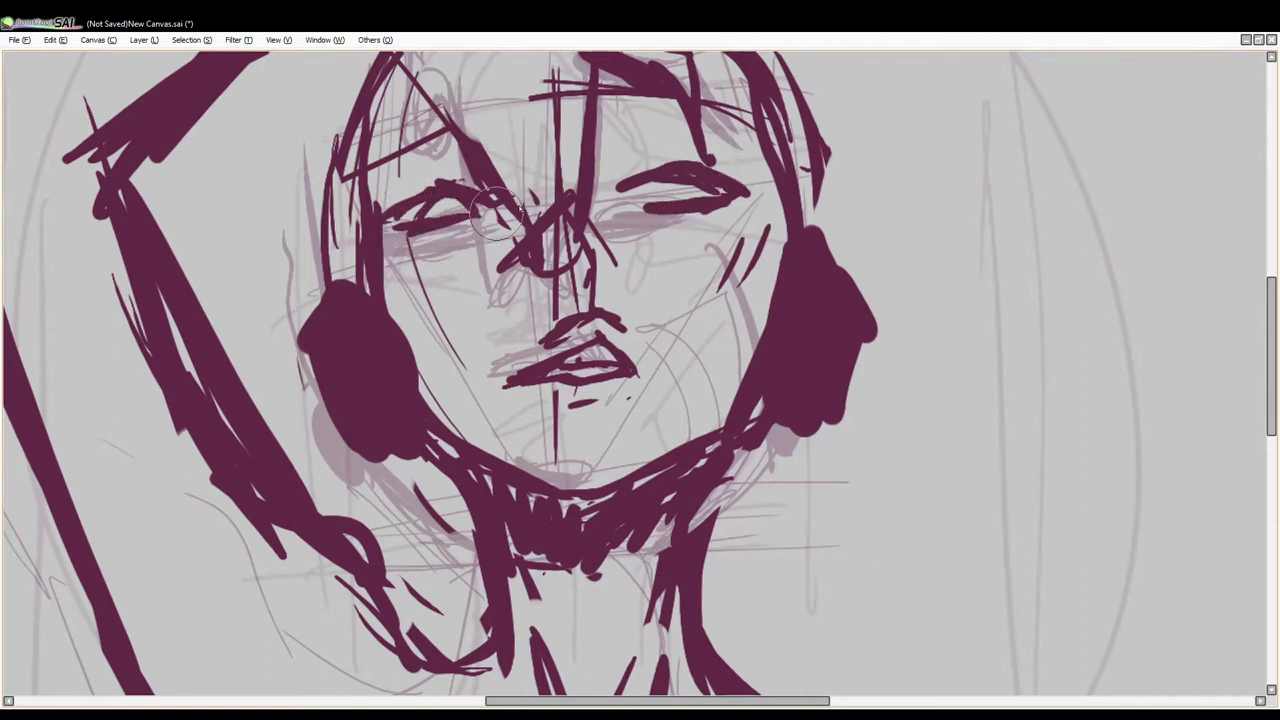
Step: Draw thick eyebrows above both eyes
{"action": "left_click_drag", "start_coordinate": [640, 135], "coordinate": [700, 115]}
{"action": "left_click_drag", "start_coordinate": [600, 148], "coordinate": [680, 120]}
{"action": "left_click_drag", "start_coordinate": [390, 170], "coordinate": [470, 142]}
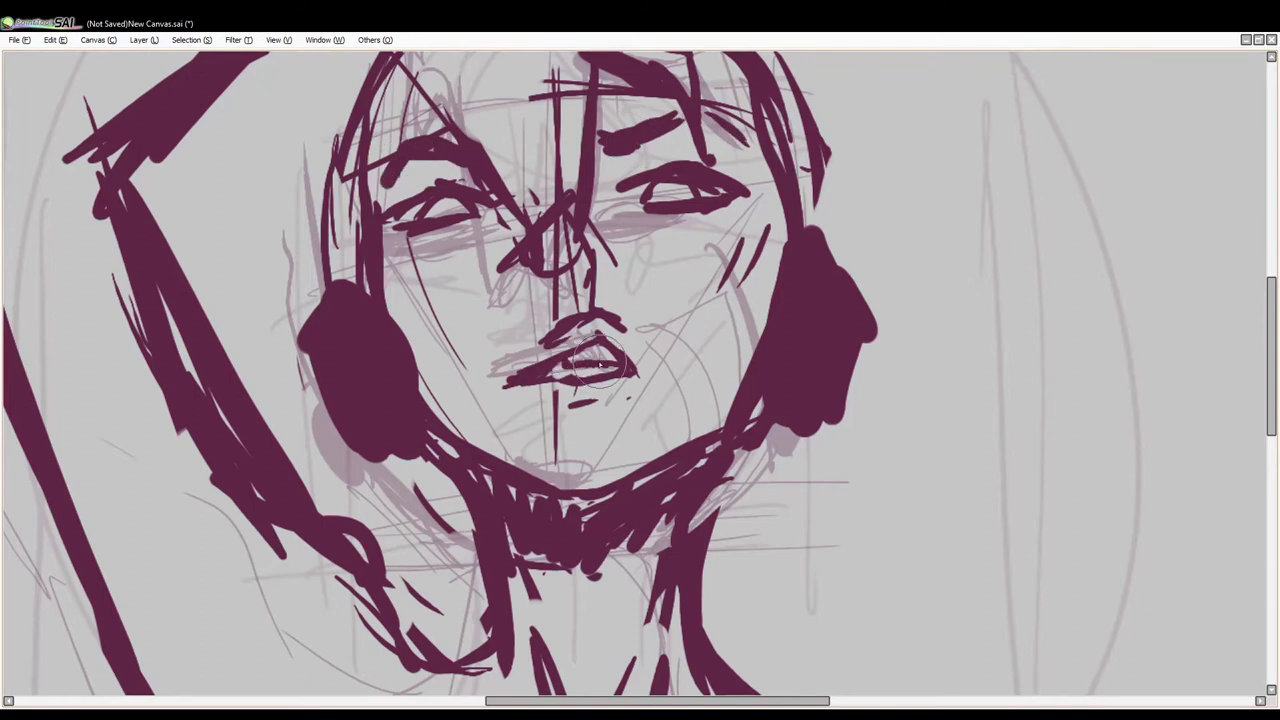
Step: Touch up the parted lips and erase the vertical guide line between the mouth and chin
{"action": "left_click_drag", "start_coordinate": [545, 362], "coordinate": [635, 370]}
{"action": "left_click_drag", "start_coordinate": [555, 398], "coordinate": [553, 460]}
{"action": "key", "text": "Tab"}
{"action": "key", "text": "e"}
{"action": "left_click_drag", "start_coordinate": [555, 385], "coordinate": [560, 430]}
{"action": "scroll", "coordinate": [666, 337], "scroll_direction": "down", "scroll_amount": 3}
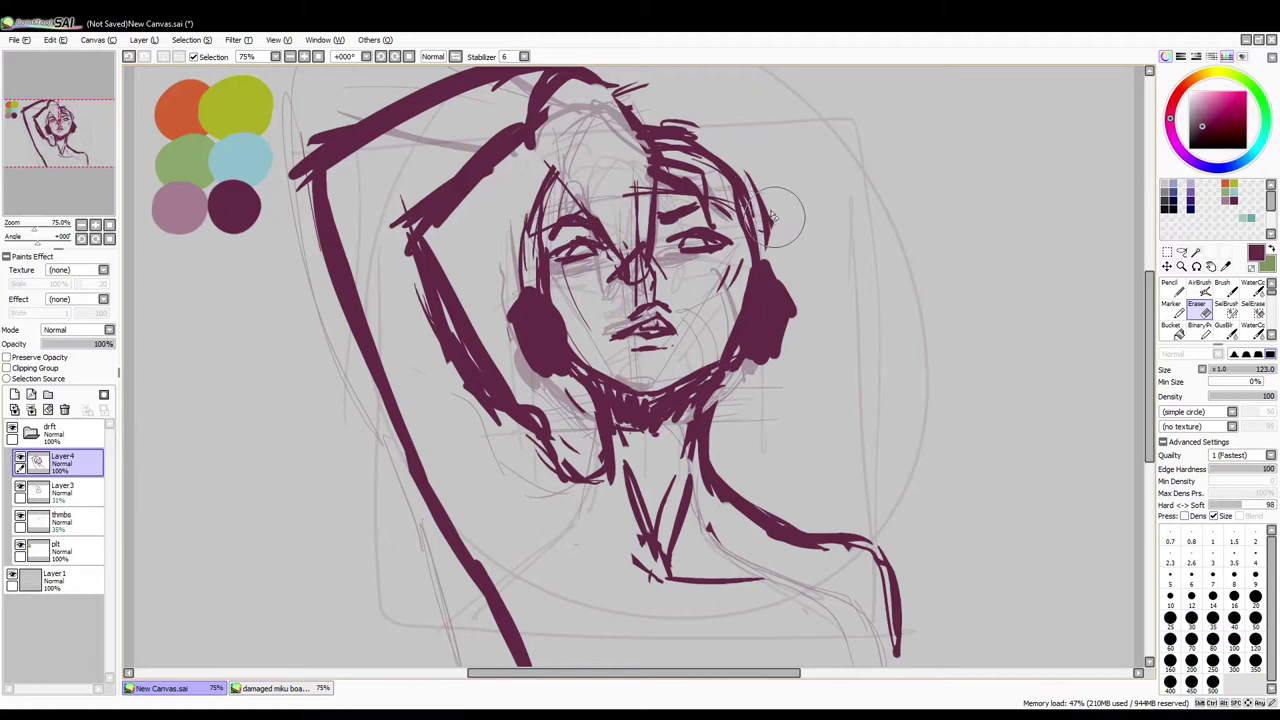
Step: Hide Layer3 and the thmbs layer, and flip the canvas view horizontally to check the face
{"action": "left_click", "coordinate": [20, 486]}
{"action": "left_click", "coordinate": [20, 515]}
{"action": "left_click_drag", "start_coordinate": [686, 238], "coordinate": [686, 206]}
{"action": "key", "text": "h"}
{"action": "mouse_move", "coordinate": [690, 250]}
{"action": "left_mouse_down"}
{"action": "mouse_move", "coordinate": [720, 220]}
{"action": "mouse_move", "coordinate": [700, 250]}
{"action": "mouse_move", "coordinate": [712, 178]}
{"action": "mouse_move", "coordinate": [732, 242]}
{"action": "mouse_move", "coordinate": [718, 250]}
{"action": "left_mouse_up"}
Step: Sketch long hair locks framing both sides of the face, clearing the dark ear shapes where the locks overlap them
{"action": "key", "text": "n"}
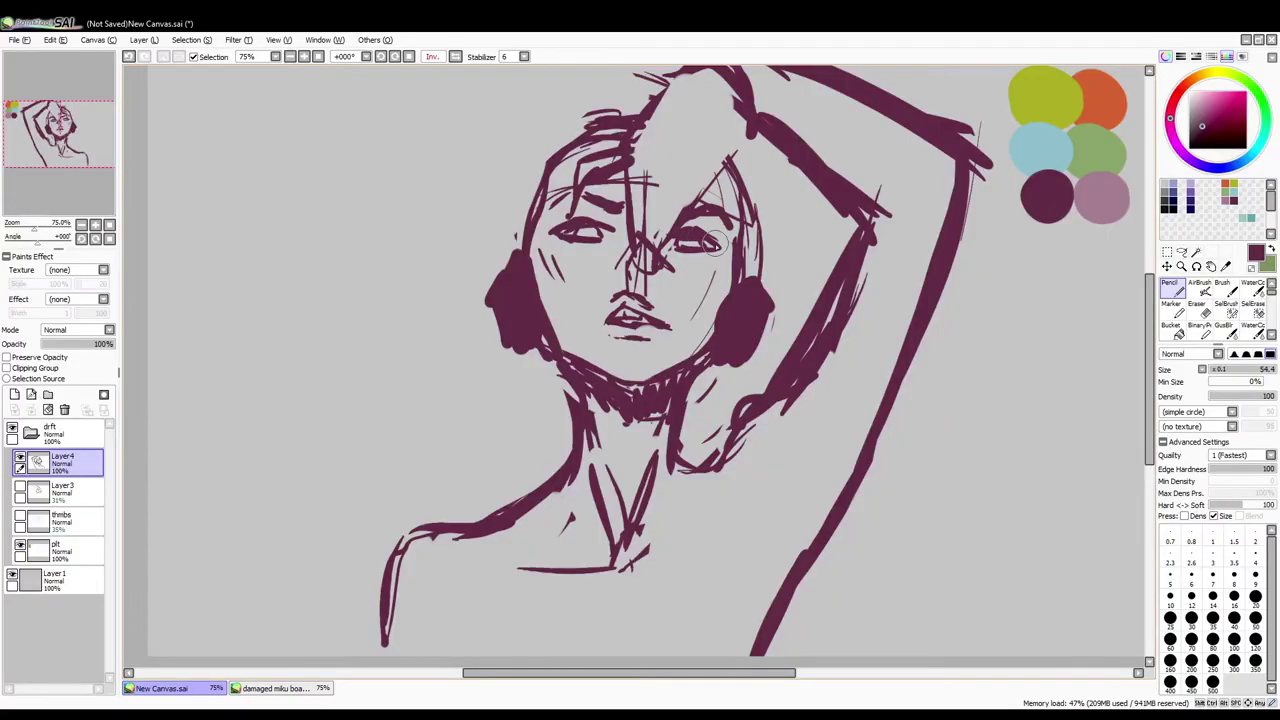
{"action": "mouse_move", "coordinate": [622, 122]}
{"action": "left_mouse_down"}
{"action": "mouse_move", "coordinate": [545, 190]}
{"action": "mouse_move", "coordinate": [495, 260]}
{"action": "left_mouse_up"}
{"action": "left_click_drag", "start_coordinate": [560, 220], "coordinate": [530, 420]}
{"action": "left_click_drag", "start_coordinate": [720, 235], "coordinate": [770, 470]}
{"action": "left_click_drag", "start_coordinate": [760, 150], "coordinate": [740, 370]}
{"action": "key", "text": "e"}
{"action": "left_click_drag", "start_coordinate": [740, 230], "coordinate": [730, 370]}
{"action": "left_click_drag", "start_coordinate": [520, 250], "coordinate": [510, 340]}
{"action": "key", "text": "n"}
{"action": "left_click_drag", "start_coordinate": [548, 300], "coordinate": [525, 450]}
{"action": "left_click_drag", "start_coordinate": [555, 140], "coordinate": [480, 200]}
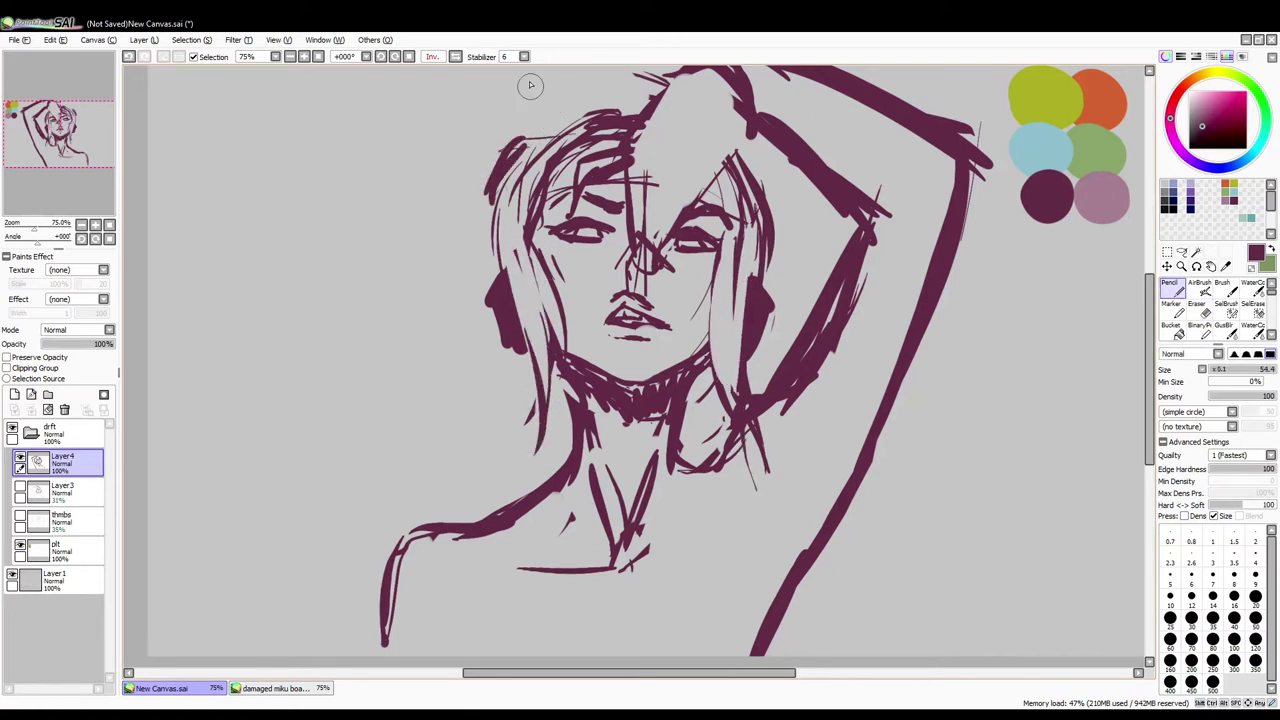
Step: Draw thick dark hair ties on both sides of the head and add loose strokes around the hair locks
{"action": "left_click_drag", "start_coordinate": [545, 148], "coordinate": [495, 168]}
{"action": "mouse_move", "coordinate": [515, 165]}
{"action": "left_mouse_down"}
{"action": "mouse_move", "coordinate": [468, 258]}
{"action": "mouse_move", "coordinate": [440, 522]}
{"action": "left_mouse_up"}
{"action": "left_click_drag", "start_coordinate": [836, 202], "coordinate": [810, 296]}
{"action": "left_click_drag", "start_coordinate": [782, 228], "coordinate": [768, 272]}
{"action": "mouse_move", "coordinate": [514, 362]}
{"action": "left_mouse_down"}
{"action": "mouse_move", "coordinate": [487, 290]}
{"action": "mouse_move", "coordinate": [472, 428]}
{"action": "left_mouse_up"}
{"action": "left_click_drag", "start_coordinate": [458, 342], "coordinate": [446, 450]}
{"action": "left_click_drag", "start_coordinate": [810, 150], "coordinate": [800, 198]}
{"action": "left_click_drag", "start_coordinate": [770, 172], "coordinate": [750, 298]}
{"action": "left_click_drag", "start_coordinate": [920, 382], "coordinate": [850, 584]}
{"action": "left_click_drag", "start_coordinate": [582, 230], "coordinate": [706, 198]}
{"action": "left_click_drag", "start_coordinate": [868, 75], "coordinate": [862, 150]}
Step: Outline a large flowing pigtail from one hair tie and a second one emerging behind the raised arm
{"action": "left_click_drag", "start_coordinate": [343, 370], "coordinate": [570, 172]}
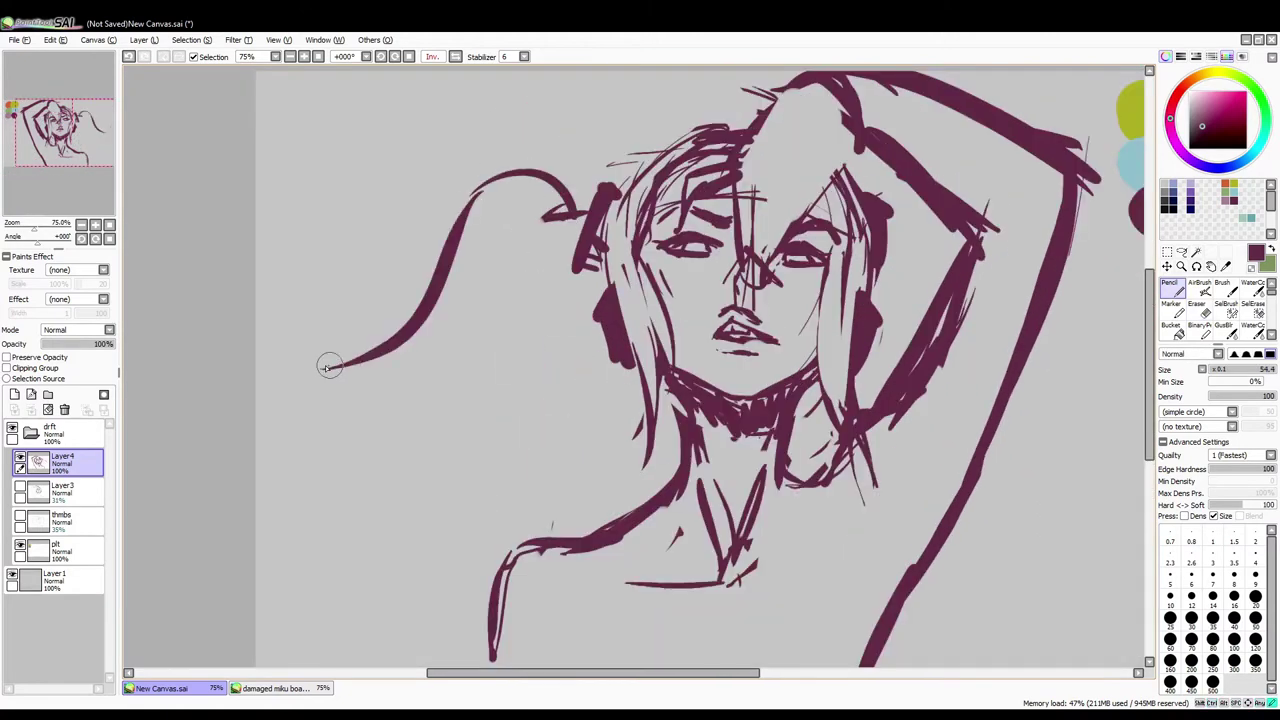
{"action": "left_click_drag", "start_coordinate": [262, 255], "coordinate": [355, 372]}
{"action": "left_click_drag", "start_coordinate": [230, 268], "coordinate": [313, 514]}
{"action": "left_click_drag", "start_coordinate": [503, 160], "coordinate": [383, 513]}
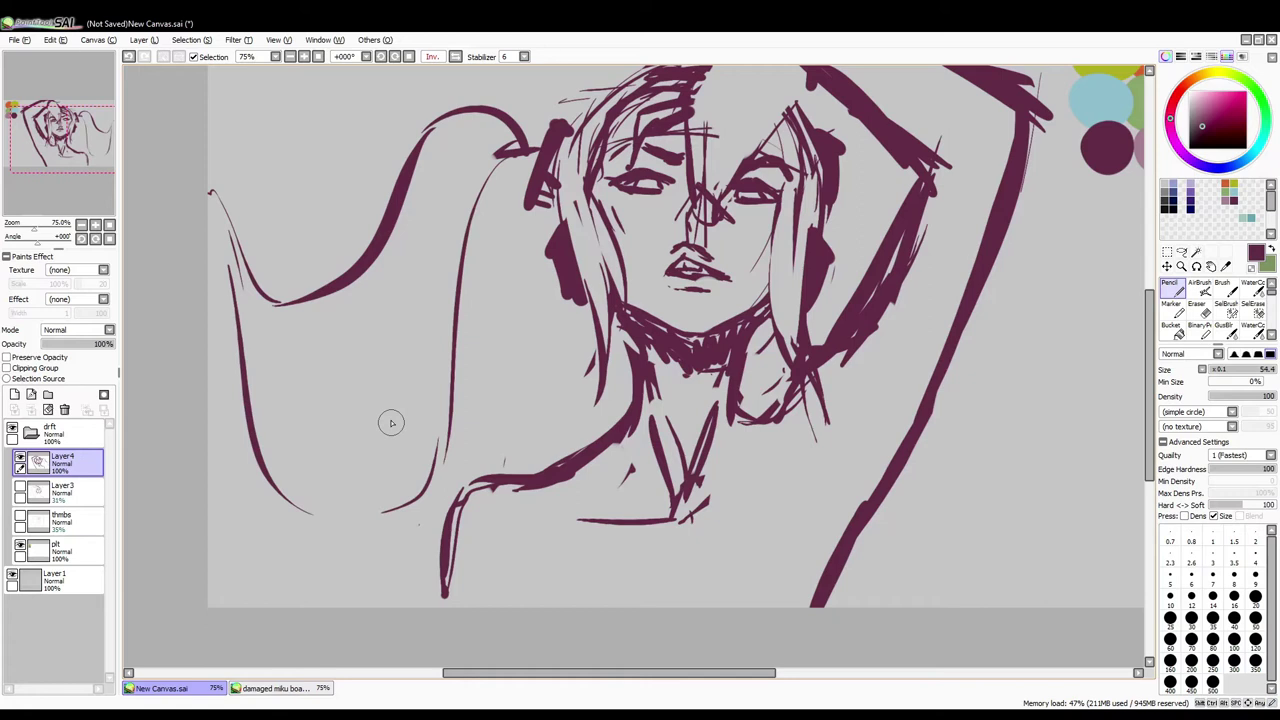
{"action": "mouse_move", "coordinate": [391, 422]}
{"action": "left_mouse_down"}
{"action": "mouse_move", "coordinate": [151, 452]}
{"action": "mouse_move", "coordinate": [314, 64]}
{"action": "left_mouse_up"}
{"action": "key", "text": "h"}
{"action": "key", "text": "h"}
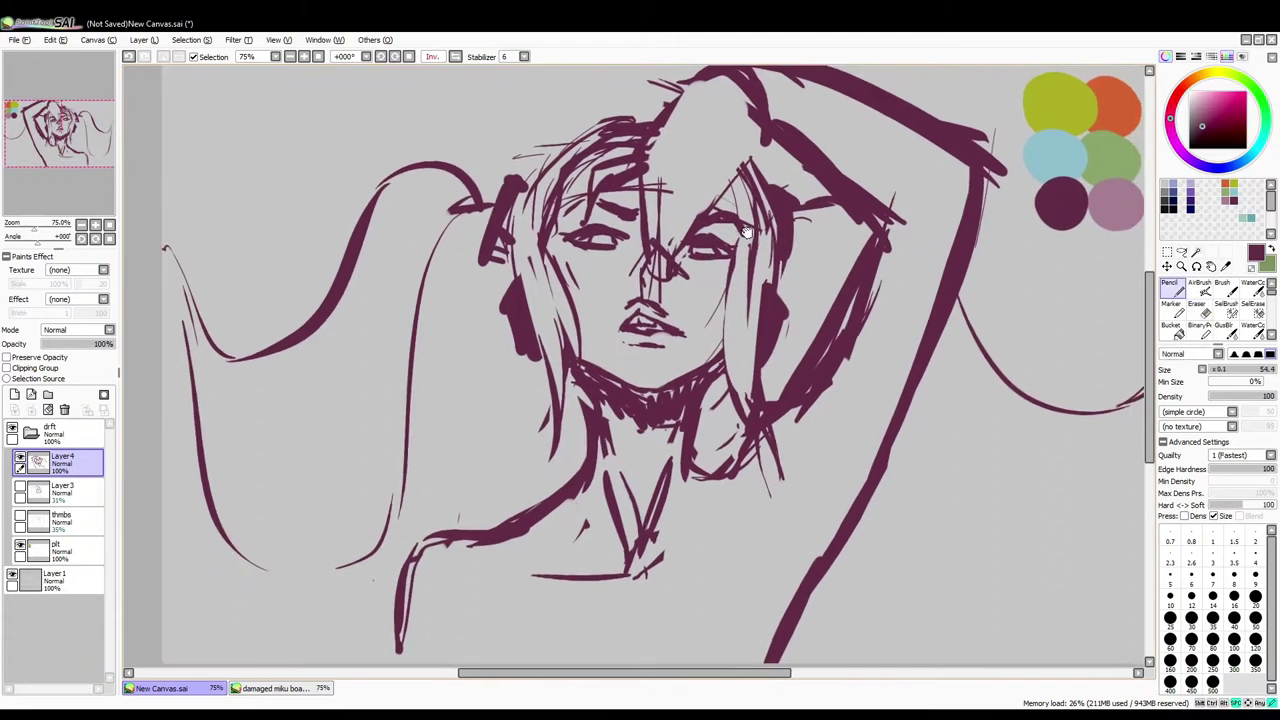
Step: Clean up the nose's guide lines, reduce the nose to short marks and flip the view back
{"action": "key", "text": "h"}
{"action": "key", "text": "Tab"}
{"action": "left_click_drag", "start_coordinate": [633, 172], "coordinate": [640, 235]}
{"action": "key", "text": "h"}
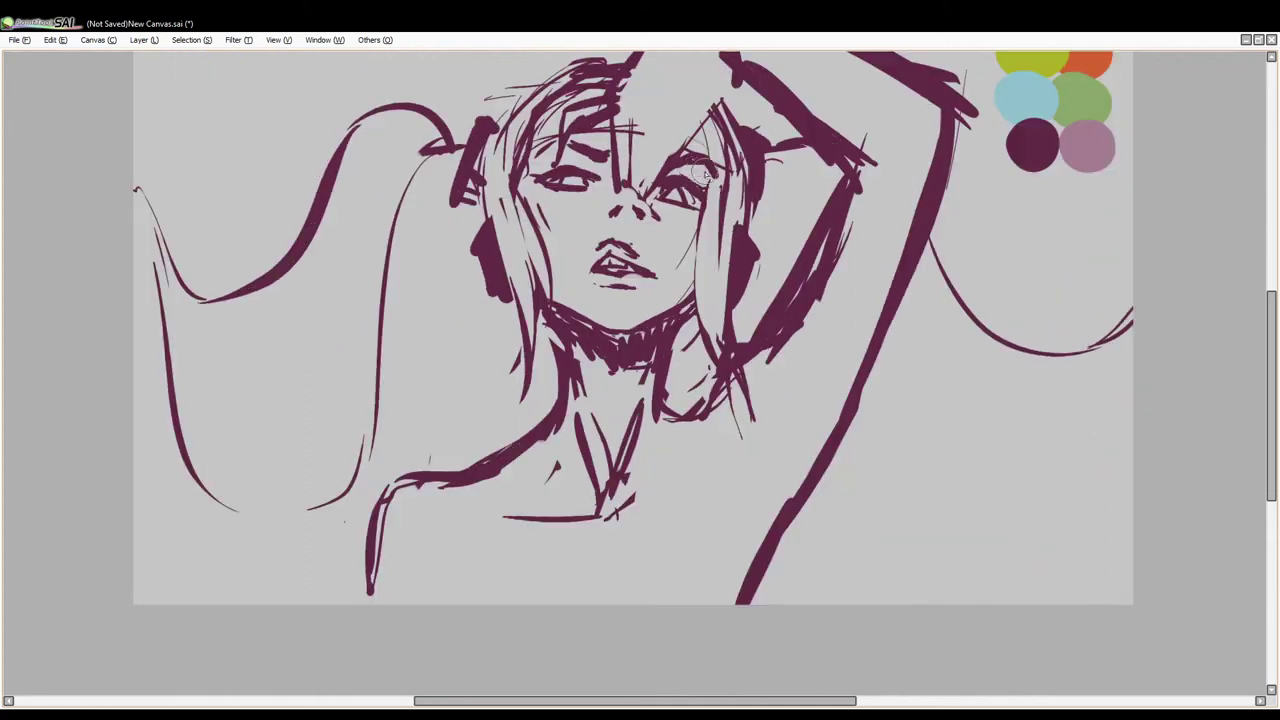
{"action": "key", "text": "h"}
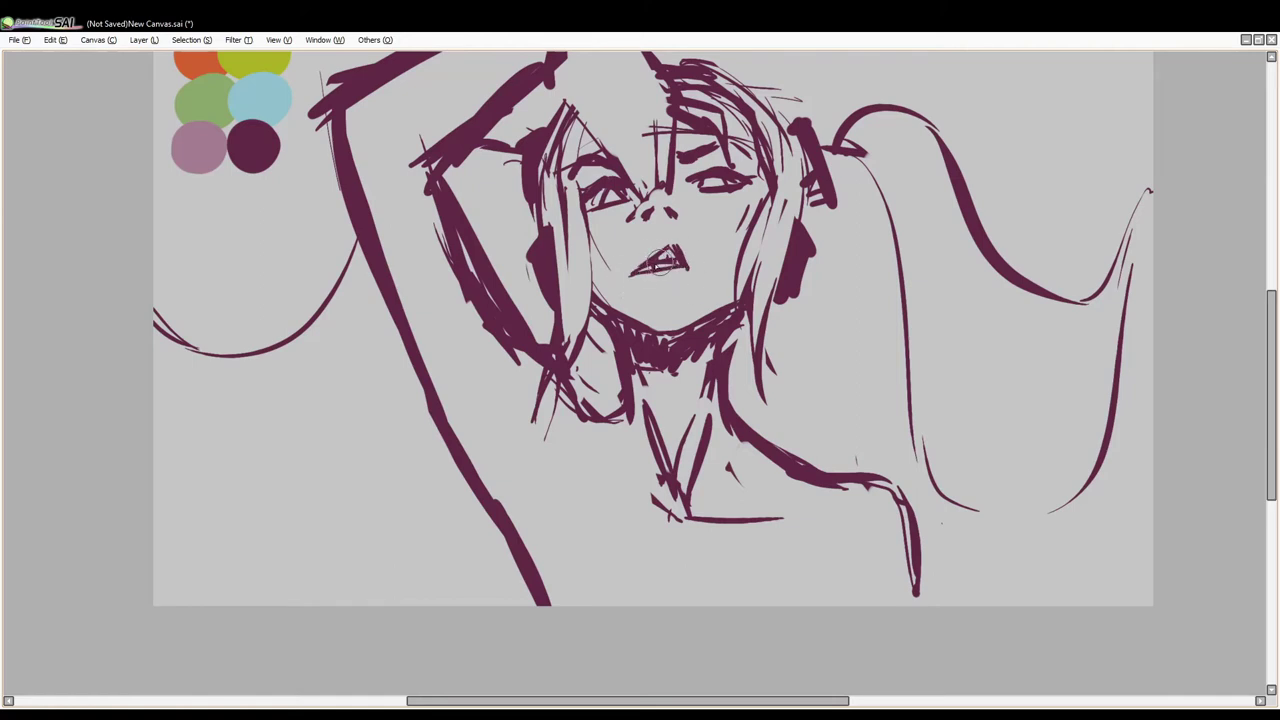
Step: Simplify the mouth to a slanted lip outline, comparing the drawing with and without the last stroke
{"action": "key", "text": "Tab"}
{"action": "key", "text": "Tab"}
{"action": "left_click_drag", "start_coordinate": [683, 263], "coordinate": [677, 280]}
{"action": "key", "text": "ctrl+z"}
{"action": "key", "text": "ctrl+y"}
{"action": "key", "text": "ctrl+z"}
{"action": "key", "text": "ctrl+y"}
{"action": "key", "text": "ctrl+z"}
{"action": "key", "text": "ctrl+y"}
Step: Redraw the neck and shoulder with cleaner lines and add an armpit crease near the lower edge
{"action": "mouse_move", "coordinate": [699, 228]}
{"action": "left_mouse_down"}
{"action": "mouse_move", "coordinate": [693, 268]}
{"action": "mouse_move", "coordinate": [743, 268]}
{"action": "left_mouse_up"}
{"action": "left_click_drag", "start_coordinate": [465, 405], "coordinate": [530, 585]}
{"action": "mouse_move", "coordinate": [740, 297]}
{"action": "left_mouse_down"}
{"action": "mouse_move", "coordinate": [765, 395]}
{"action": "mouse_move", "coordinate": [740, 340]}
{"action": "mouse_move", "coordinate": [723, 403]}
{"action": "mouse_move", "coordinate": [627, 330]}
{"action": "mouse_move", "coordinate": [585, 382]}
{"action": "mouse_move", "coordinate": [915, 478]}
{"action": "mouse_move", "coordinate": [928, 568]}
{"action": "left_mouse_up"}
{"action": "key", "text": "ctrl+z"}
{"action": "mouse_move", "coordinate": [872, 330]}
{"action": "left_mouse_down"}
{"action": "mouse_move", "coordinate": [880, 455]}
{"action": "mouse_move", "coordinate": [890, 437]}
{"action": "left_mouse_up"}
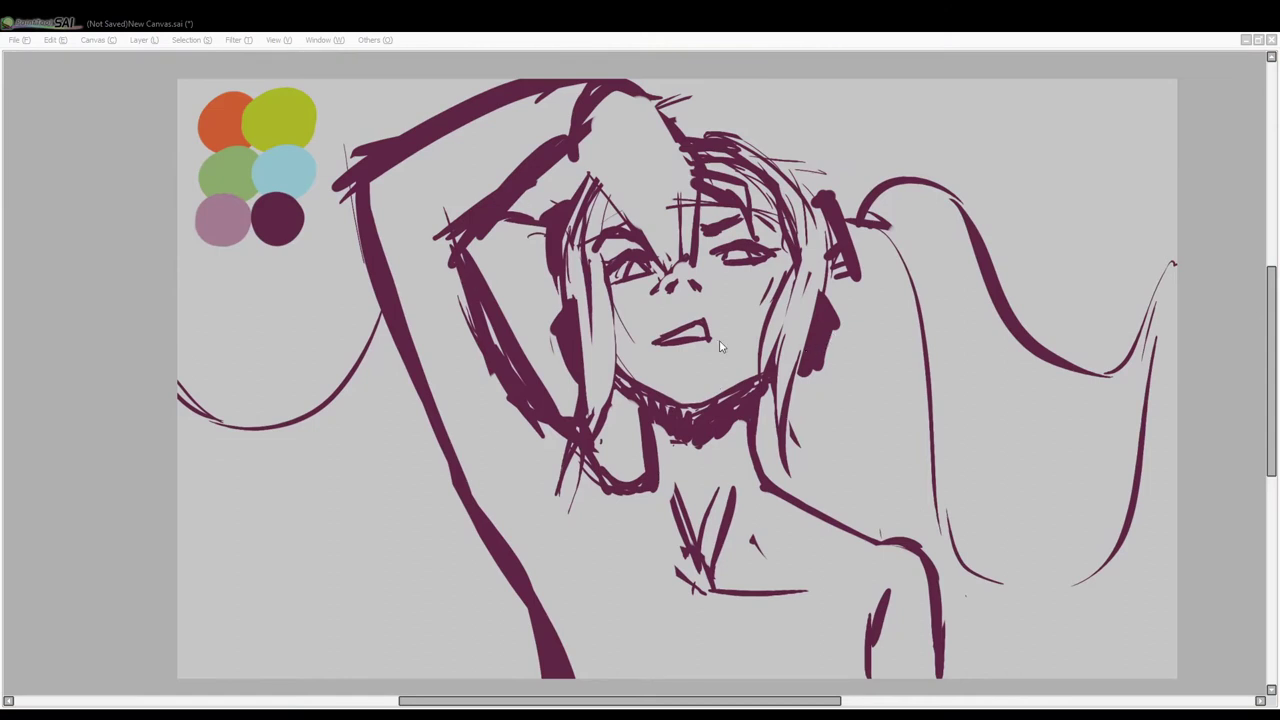
{"action": "left_click", "coordinate": [630, 228]}
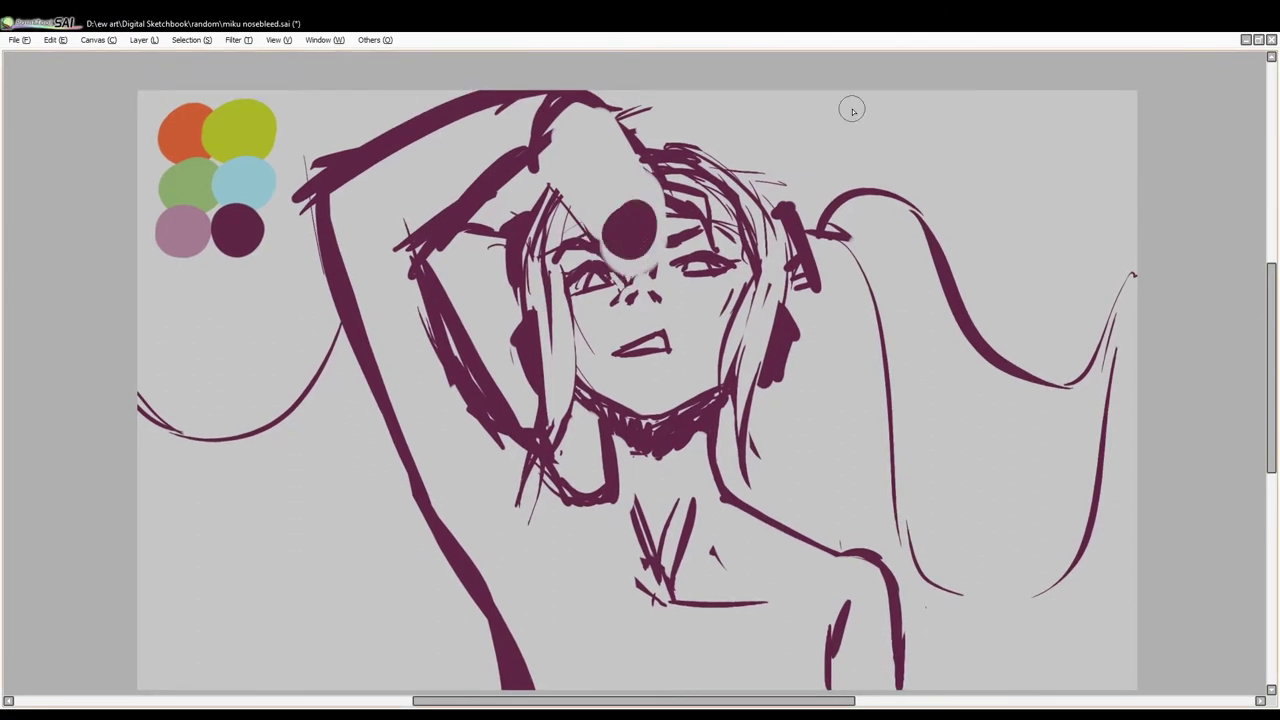
{"action": "left_click_drag", "start_coordinate": [839, 313], "coordinate": [906, 323]}
{"action": "key", "text": "ctrl+z"}
{"action": "key", "text": "ctrl+z"}
Step: Sketch straight finger strokes down the forehead to the nose bridge and clear the bangs beside them
{"action": "left_click_drag", "start_coordinate": [624, 188], "coordinate": [622, 270]}
{"action": "left_click_drag", "start_coordinate": [650, 218], "coordinate": [705, 216]}
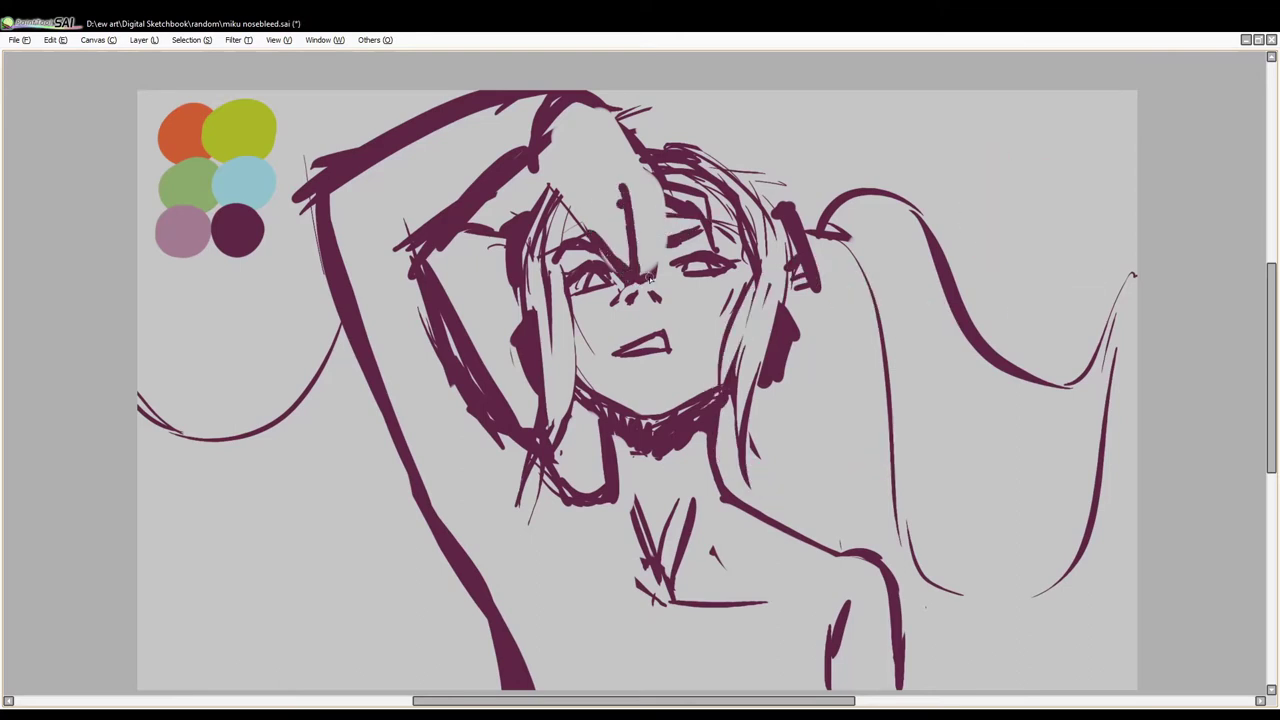
{"action": "left_click_drag", "start_coordinate": [645, 178], "coordinate": [640, 280]}
{"action": "scroll", "coordinate": [640, 240], "scroll_direction": "right", "scroll_amount": 2}
{"action": "key", "text": "ctrl+z"}
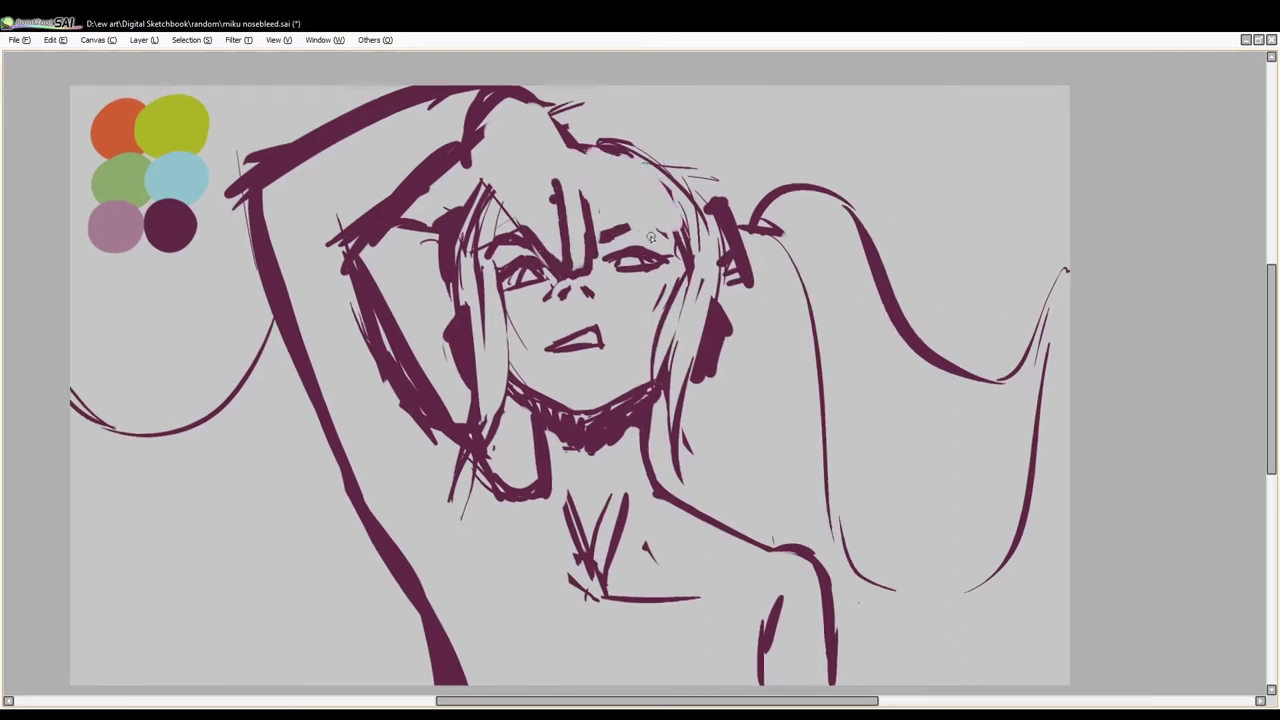
Step: Tidy the upper hair locks and redraw the raised hand's fingers hanging over the forehead and nose
{"action": "left_click_drag", "start_coordinate": [650, 226], "coordinate": [707, 238]}
{"action": "mouse_move", "coordinate": [652, 178]}
{"action": "left_mouse_down"}
{"action": "mouse_move", "coordinate": [712, 282]}
{"action": "mouse_move", "coordinate": [686, 388]}
{"action": "left_mouse_up"}
{"action": "left_click_drag", "start_coordinate": [604, 158], "coordinate": [690, 230]}
{"action": "key", "text": "ctrl+z"}
{"action": "left_click_drag", "start_coordinate": [626, 172], "coordinate": [673, 182]}
{"action": "left_click_drag", "start_coordinate": [600, 280], "coordinate": [614, 316]}
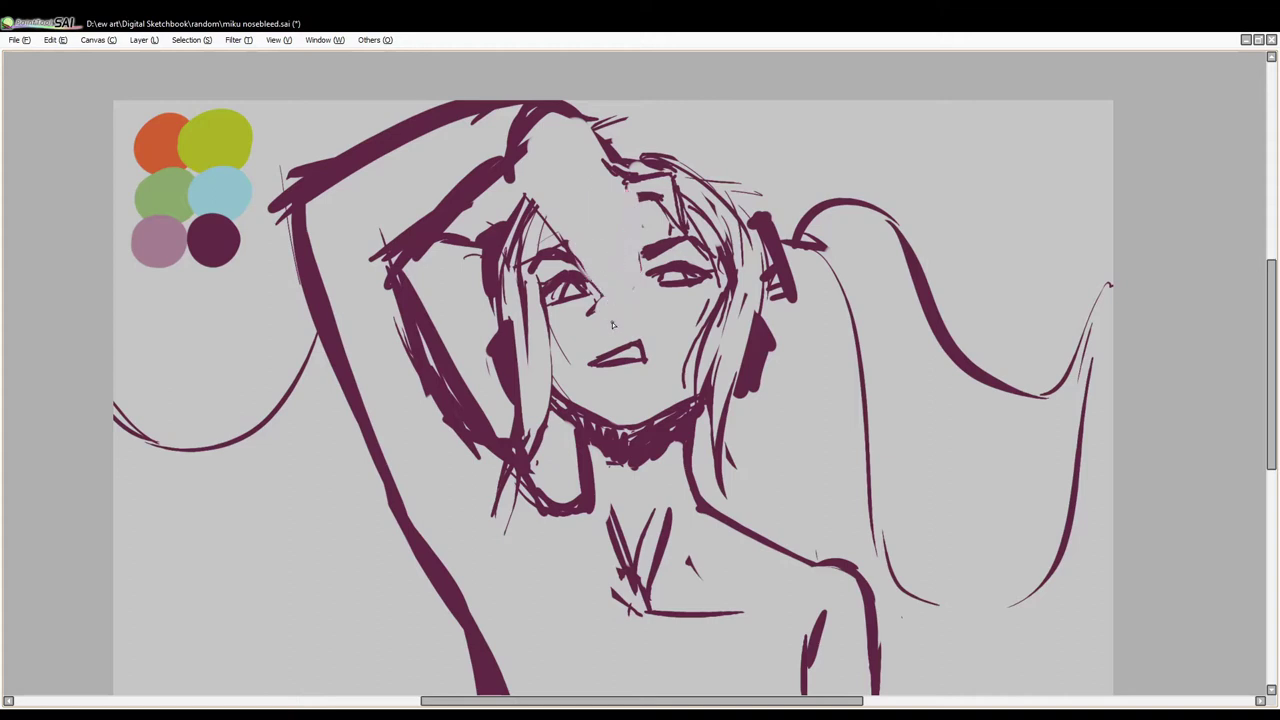
{"action": "left_click_drag", "start_coordinate": [612, 194], "coordinate": [630, 305]}
{"action": "left_click_drag", "start_coordinate": [565, 209], "coordinate": [600, 290]}
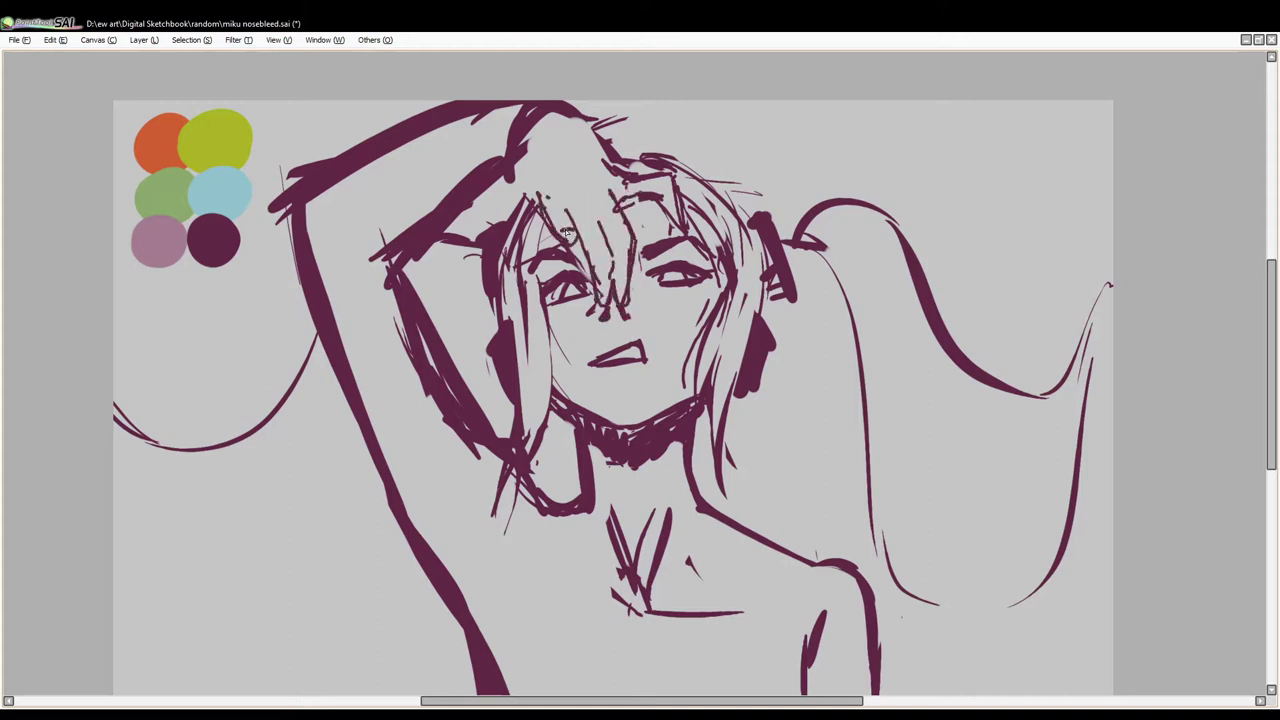
Step: Erase the raised forearm's thick outer outline and thin the remaining lines of the arm
{"action": "mouse_move", "coordinate": [520, 112]}
{"action": "left_mouse_down"}
{"action": "mouse_move", "coordinate": [370, 130]}
{"action": "mouse_move", "coordinate": [257, 194]}
{"action": "mouse_move", "coordinate": [340, 450]}
{"action": "left_mouse_up"}
{"action": "scroll", "coordinate": [449, 549], "scroll_direction": "down", "scroll_amount": 3}
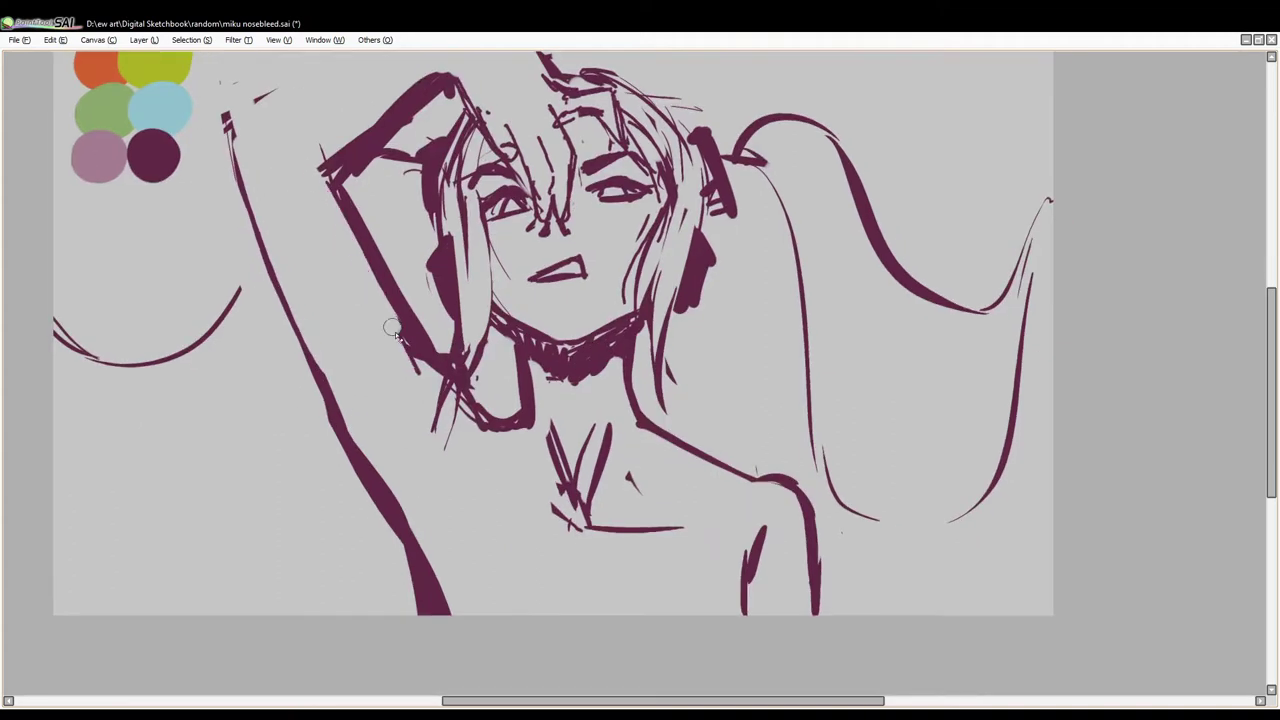
{"action": "scroll", "coordinate": [449, 549], "scroll_direction": "down", "scroll_amount": 2}
{"action": "scroll", "coordinate": [449, 549], "scroll_direction": "left", "scroll_amount": 3}
{"action": "scroll", "coordinate": [580, 245], "scroll_direction": "up", "scroll_amount": 2}
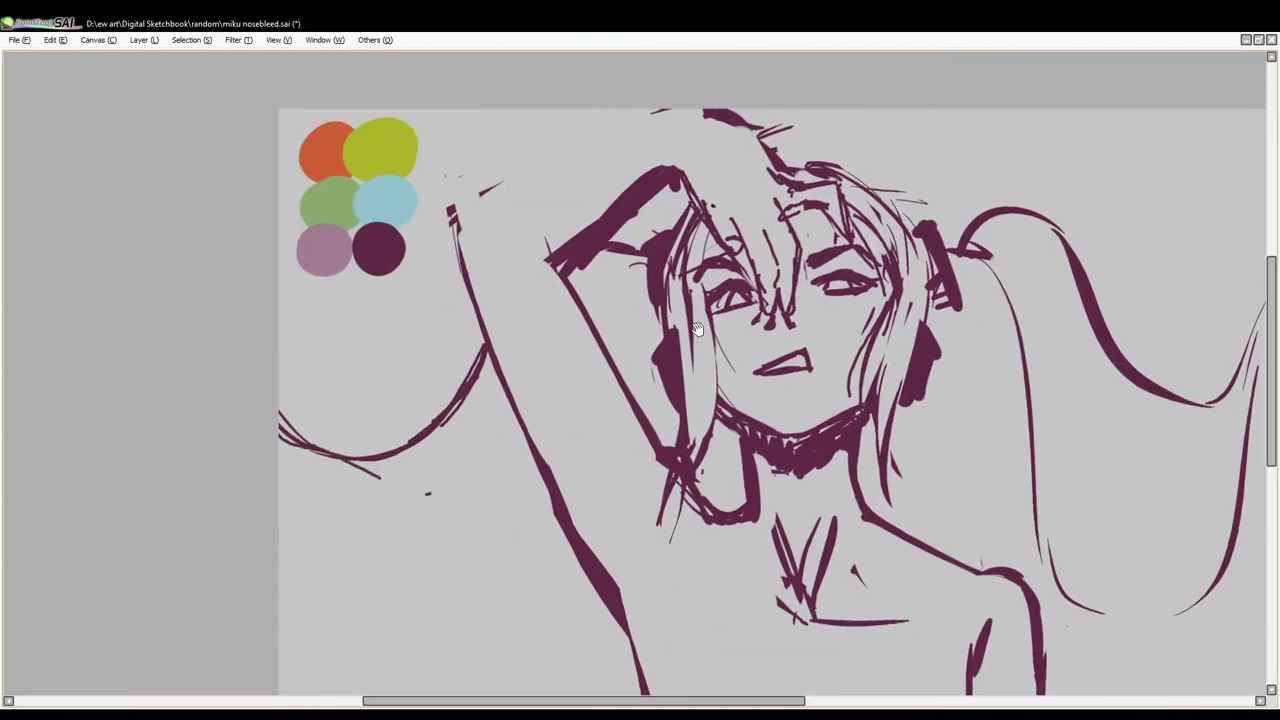
Step: Rework the hair tie and ear area beside the bent arm and thin the forearm's inner outline
{"action": "mouse_move", "coordinate": [580, 245]}
{"action": "left_mouse_down"}
{"action": "mouse_move", "coordinate": [658, 220]}
{"action": "mouse_move", "coordinate": [642, 256]}
{"action": "mouse_move", "coordinate": [905, 232]}
{"action": "mouse_move", "coordinate": [655, 350]}
{"action": "left_mouse_up"}
{"action": "left_click_drag", "start_coordinate": [636, 278], "coordinate": [578, 254]}
{"action": "scroll", "coordinate": [578, 254], "scroll_direction": "down", "scroll_amount": 2}
{"action": "scroll", "coordinate": [700, 300], "scroll_direction": "up", "scroll_amount": 2}
{"action": "scroll", "coordinate": [700, 300], "scroll_direction": "right", "scroll_amount": 3}
{"action": "left_click_drag", "start_coordinate": [845, 177], "coordinate": [640, 260]}
{"action": "left_click_drag", "start_coordinate": [630, 262], "coordinate": [797, 244]}
Step: Add flowing inner strands and folds to the pigtails on both sides of the figure
{"action": "scroll", "coordinate": [797, 244], "scroll_direction": "down", "scroll_amount": 1}
{"action": "scroll", "coordinate": [797, 244], "scroll_direction": "up", "scroll_amount": 1}
{"action": "scroll", "coordinate": [797, 244], "scroll_direction": "right", "scroll_amount": 2}
{"action": "left_click_drag", "start_coordinate": [880, 165], "coordinate": [945, 395]}
{"action": "left_click_drag", "start_coordinate": [960, 385], "coordinate": [1040, 475]}
{"action": "mouse_move", "coordinate": [1055, 432]}
{"action": "left_mouse_down"}
{"action": "mouse_move", "coordinate": [1128, 355]}
{"action": "mouse_move", "coordinate": [994, 358]}
{"action": "left_mouse_up"}
Step: Redraw the bent arm's inner contour from wrist to armpit and undo the last stroke
{"action": "scroll", "coordinate": [1000, 360], "scroll_direction": "up", "scroll_amount": 2}
{"action": "scroll", "coordinate": [1000, 360], "scroll_direction": "left", "scroll_amount": 1}
{"action": "mouse_move", "coordinate": [564, 200]}
{"action": "left_mouse_down"}
{"action": "mouse_move", "coordinate": [428, 334]}
{"action": "mouse_move", "coordinate": [540, 474]}
{"action": "left_mouse_up"}
{"action": "left_click_drag", "start_coordinate": [526, 233], "coordinate": [467, 297]}
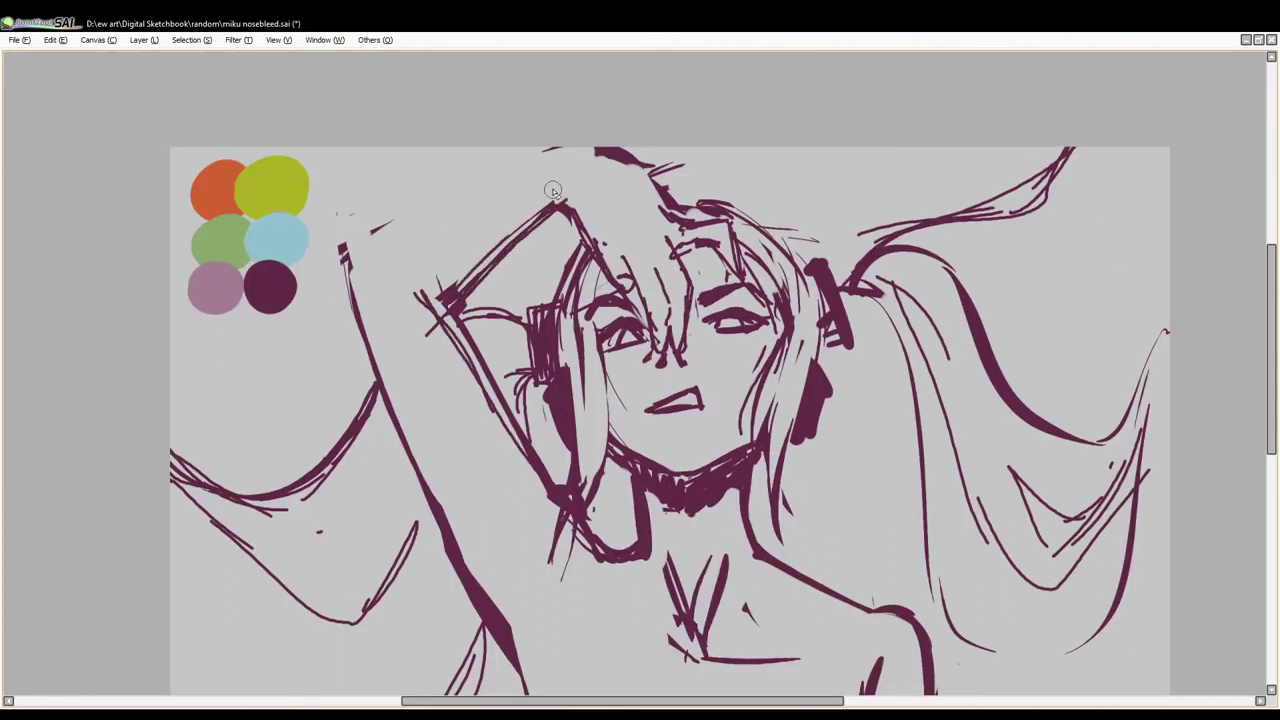
{"action": "key", "text": "ctrl+z"}
{"action": "mouse_move", "coordinate": [562, 148]}
{"action": "left_mouse_down"}
{"action": "mouse_move", "coordinate": [318, 277]}
{"action": "mouse_move", "coordinate": [343, 284]}
{"action": "left_mouse_up"}
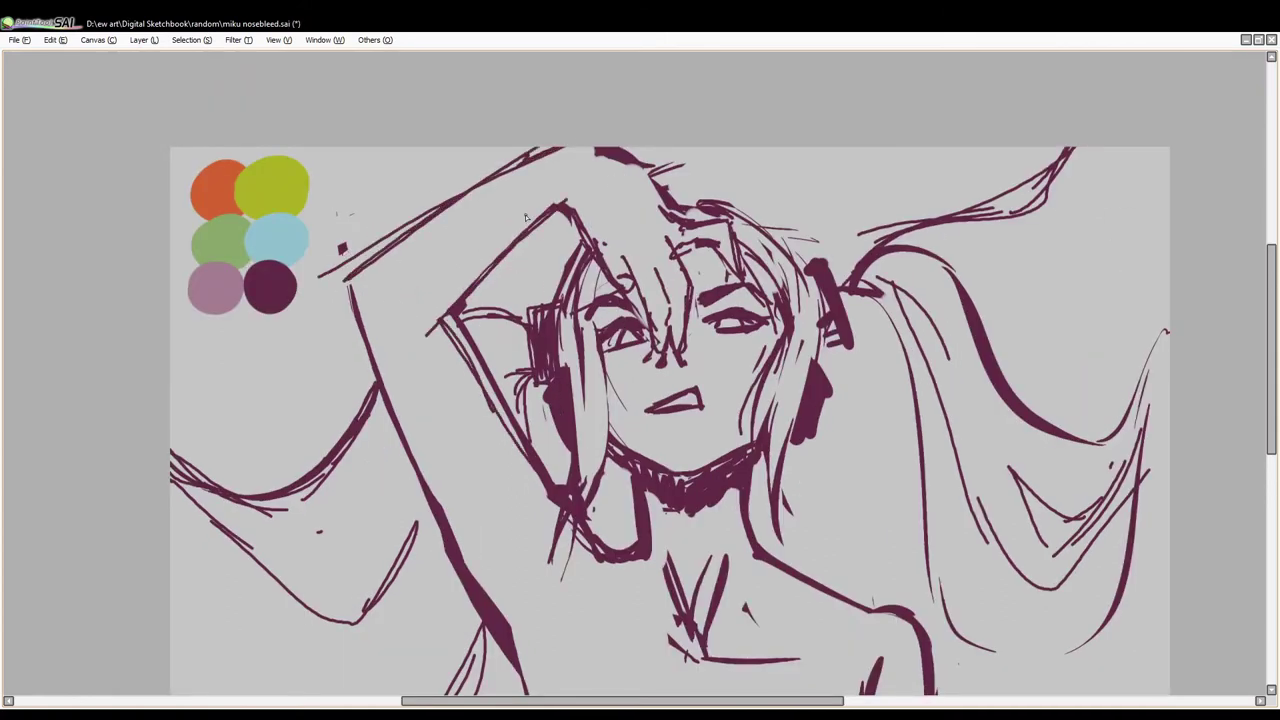
{"action": "key", "text": "ctrl+z"}
{"action": "key", "text": "ctrl+z"}
{"action": "left_click_drag", "start_coordinate": [546, 494], "coordinate": [447, 318]}
{"action": "key", "text": "ctrl+z"}
{"action": "key", "text": "ctrl+z"}
{"action": "key", "text": "ctrl+z"}
{"action": "key", "text": "ctrl+z"}
Step: Redraw the raised arm's outer contour as thin lines meeting at the elbow
{"action": "left_click_drag", "start_coordinate": [342, 316], "coordinate": [416, 472]}
{"action": "left_click_drag", "start_coordinate": [350, 280], "coordinate": [432, 512]}
{"action": "left_click_drag", "start_coordinate": [328, 348], "coordinate": [580, 148]}
Step: Draw loose hair strands beside the ear and neck near the raised arm, and save the drawing
{"action": "left_click_drag", "start_coordinate": [575, 205], "coordinate": [556, 515]}
{"action": "key", "text": "ctrl+z"}
{"action": "left_click_drag", "start_coordinate": [554, 456], "coordinate": [590, 398]}
{"action": "mouse_move", "coordinate": [576, 346]}
{"action": "left_mouse_down"}
{"action": "mouse_move", "coordinate": [556, 410]}
{"action": "mouse_move", "coordinate": [585, 490]}
{"action": "left_mouse_up"}
{"action": "key", "text": "ctrl+z"}
{"action": "left_click_drag", "start_coordinate": [632, 395], "coordinate": [606, 540]}
{"action": "mouse_move", "coordinate": [748, 290]}
{"action": "left_mouse_down"}
{"action": "mouse_move", "coordinate": [792, 262]}
{"action": "mouse_move", "coordinate": [741, 230]}
{"action": "left_mouse_up"}
{"action": "key", "text": "ctrl+s"}
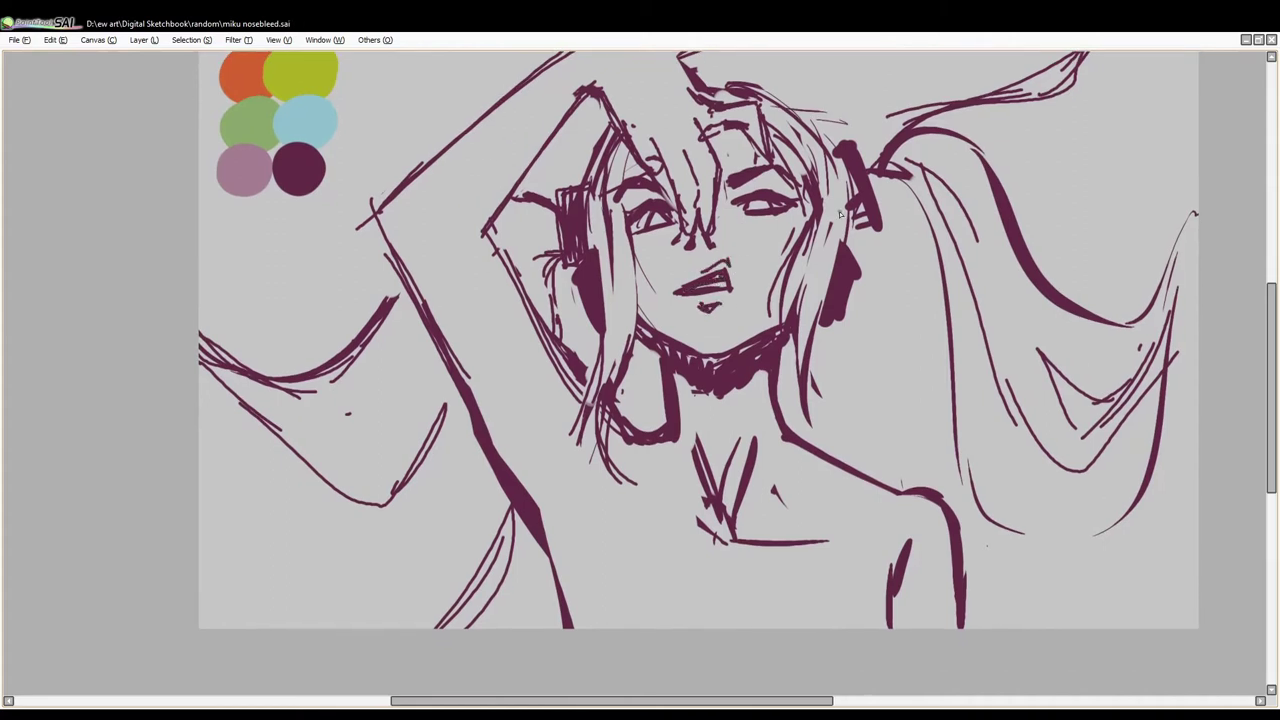
Step: Redraw the face-framing hair locks on both sides with longer, thinner strands
{"action": "left_click_drag", "start_coordinate": [848, 163], "coordinate": [840, 233]}
{"action": "mouse_move", "coordinate": [650, 300]}
{"action": "left_mouse_down"}
{"action": "mouse_move", "coordinate": [656, 270]}
{"action": "mouse_move", "coordinate": [667, 293]}
{"action": "left_mouse_up"}
{"action": "left_click_drag", "start_coordinate": [640, 225], "coordinate": [615, 366]}
{"action": "left_click_drag", "start_coordinate": [604, 282], "coordinate": [626, 390]}
{"action": "left_click_drag", "start_coordinate": [612, 305], "coordinate": [632, 410]}
{"action": "mouse_move", "coordinate": [648, 222]}
{"action": "left_mouse_down"}
{"action": "mouse_move", "coordinate": [632, 296]}
{"action": "mouse_move", "coordinate": [646, 416]}
{"action": "left_mouse_up"}
{"action": "mouse_move", "coordinate": [820, 274]}
{"action": "left_mouse_down"}
{"action": "mouse_move", "coordinate": [780, 280]}
{"action": "mouse_move", "coordinate": [733, 257]}
{"action": "mouse_move", "coordinate": [777, 257]}
{"action": "mouse_move", "coordinate": [808, 480]}
{"action": "mouse_move", "coordinate": [870, 538]}
{"action": "left_mouse_up"}
Step: Redraw the collarbones and the V-shaped neck lines with thinner strokes
{"action": "mouse_move", "coordinate": [620, 480]}
{"action": "left_mouse_down"}
{"action": "mouse_move", "coordinate": [766, 580]}
{"action": "mouse_move", "coordinate": [686, 580]}
{"action": "left_mouse_up"}
{"action": "mouse_move", "coordinate": [555, 495]}
{"action": "left_mouse_down"}
{"action": "mouse_move", "coordinate": [650, 552]}
{"action": "mouse_move", "coordinate": [800, 538]}
{"action": "left_mouse_up"}
{"action": "left_click_drag", "start_coordinate": [605, 435], "coordinate": [630, 520]}
{"action": "left_click_drag", "start_coordinate": [672, 522], "coordinate": [655, 446]}
Step: Lower Layer4's opacity to 17% and add a new layer above it
{"action": "key", "text": "Tab"}
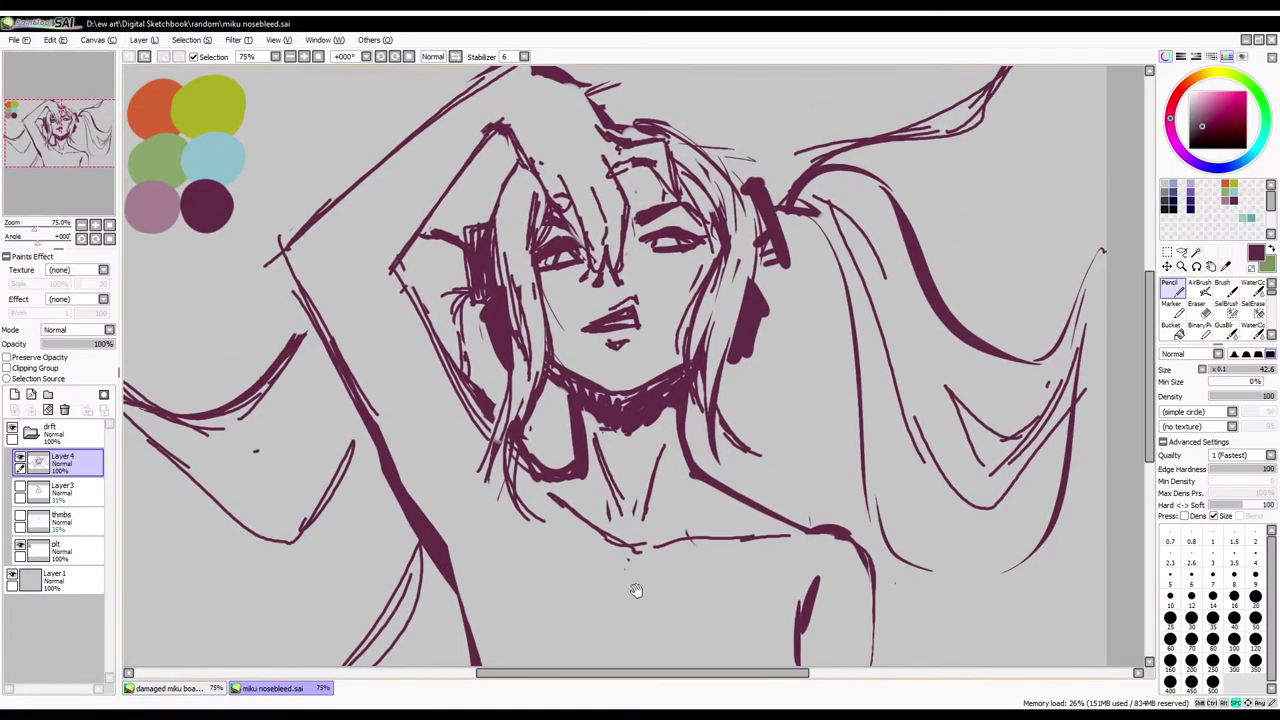
{"action": "left_click_drag", "start_coordinate": [95, 343], "coordinate": [21, 343]}
{"action": "left_click", "coordinate": [14, 394]}
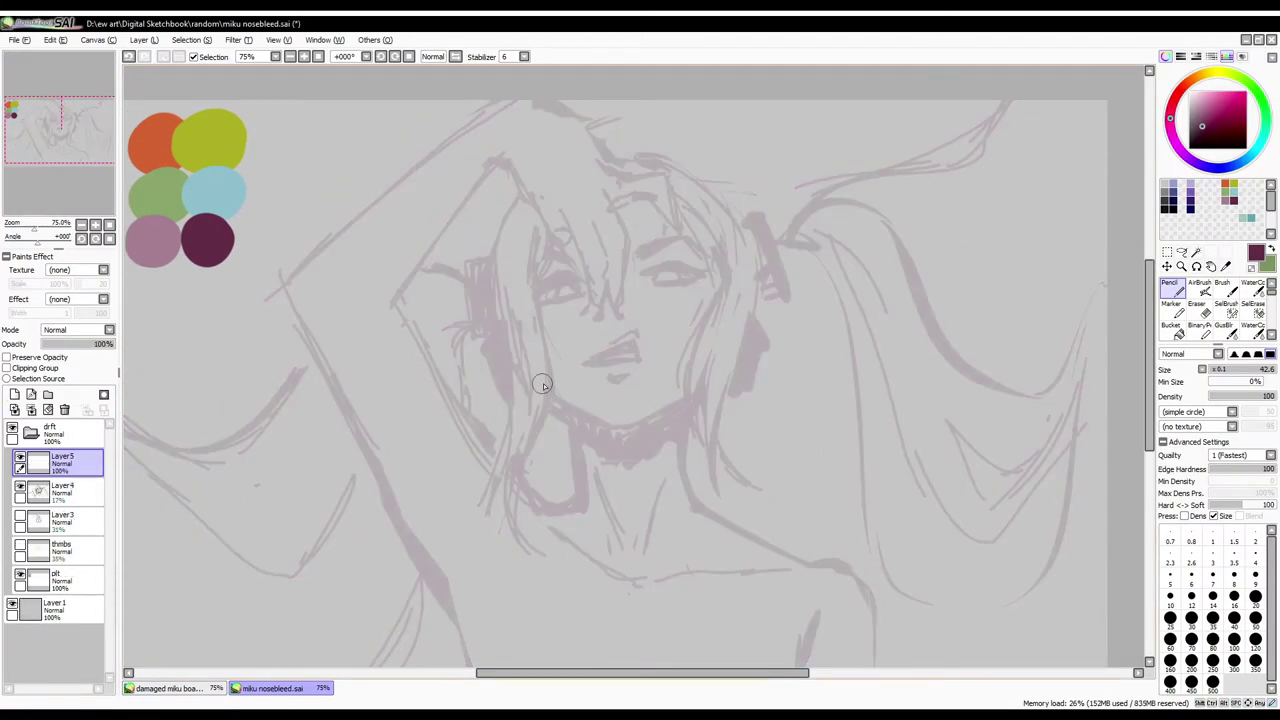
Step: Draw refined lines for the headphone and the long hair lock opposite the raised arm, using a size 17.4 pencil
{"action": "mouse_move", "coordinate": [758, 328]}
{"action": "left_mouse_down"}
{"action": "mouse_move", "coordinate": [762, 390]}
{"action": "mouse_move", "coordinate": [735, 373]}
{"action": "left_mouse_up"}
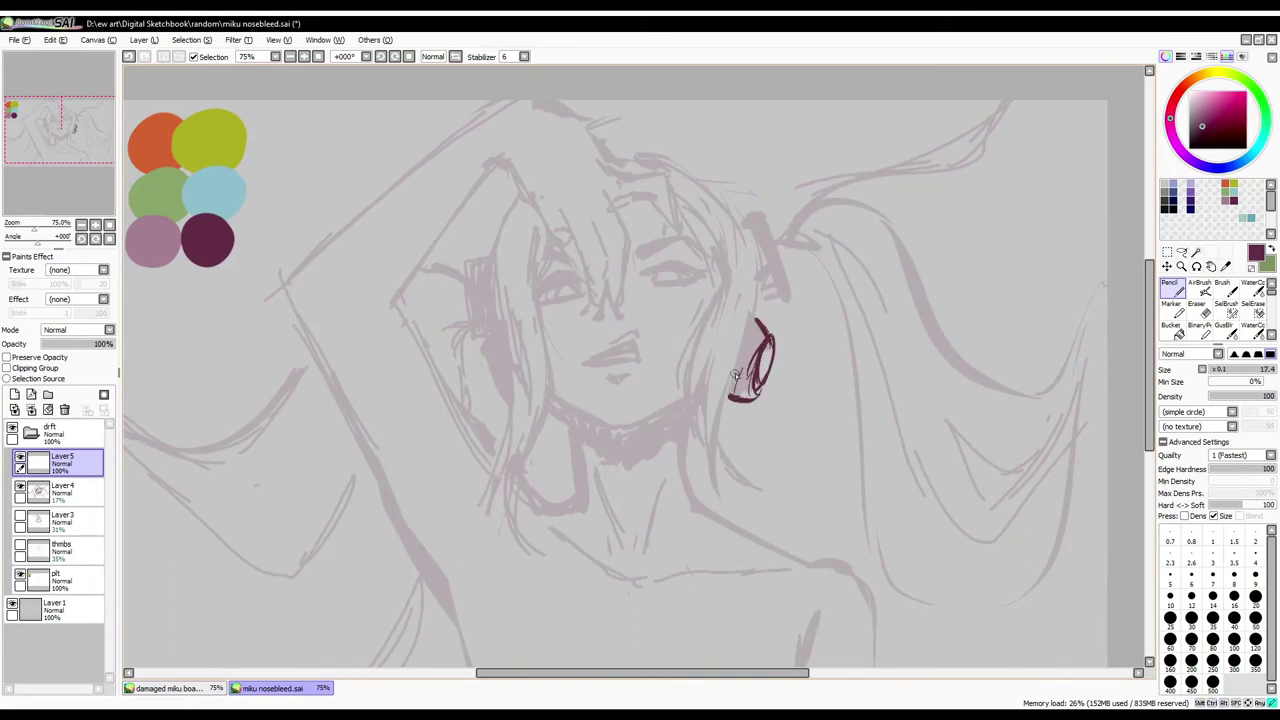
{"action": "mouse_move", "coordinate": [742, 232]}
{"action": "left_mouse_down"}
{"action": "mouse_move", "coordinate": [772, 345]}
{"action": "mouse_move", "coordinate": [712, 440]}
{"action": "mouse_move", "coordinate": [775, 495]}
{"action": "left_mouse_up"}
{"action": "mouse_move", "coordinate": [725, 285]}
{"action": "left_mouse_down"}
{"action": "mouse_move", "coordinate": [690, 360]}
{"action": "mouse_move", "coordinate": [712, 455]}
{"action": "mouse_move", "coordinate": [702, 420]}
{"action": "left_mouse_up"}
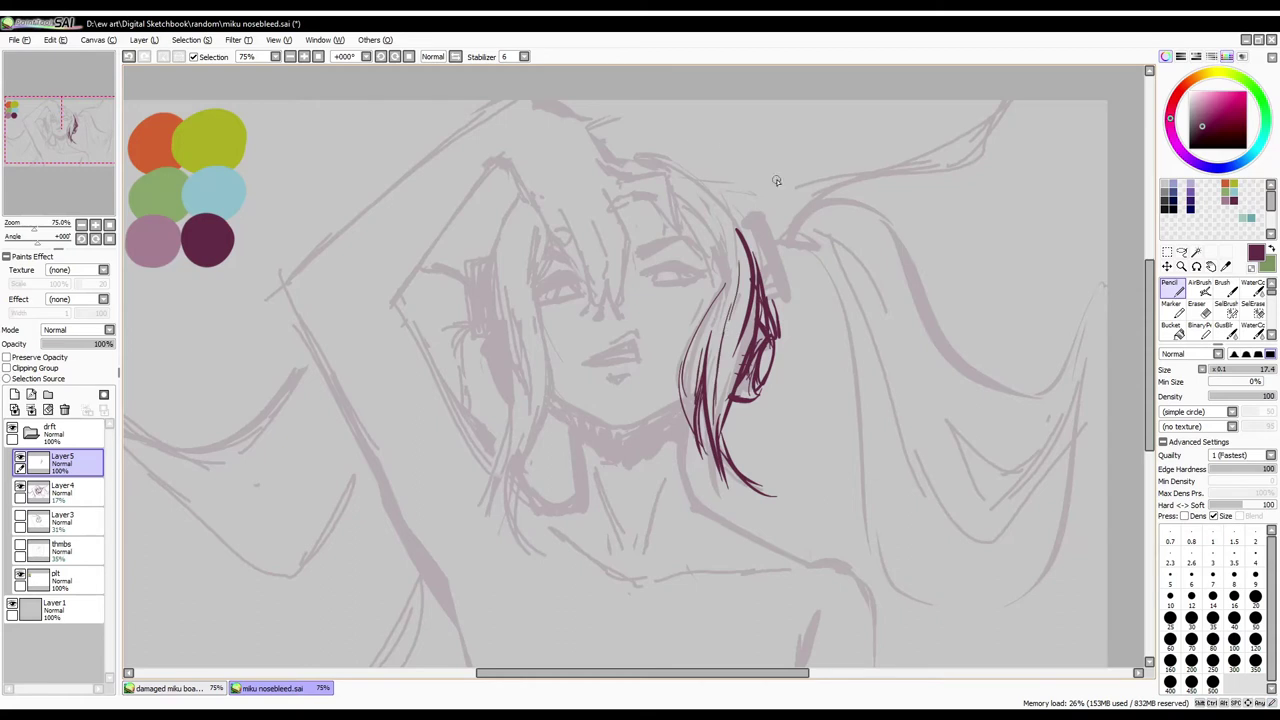
Step: Draw refined outlines for the raised hand's bent outer finger and the fingers hanging over the face
{"action": "left_click_drag", "start_coordinate": [621, 174], "coordinate": [675, 229]}
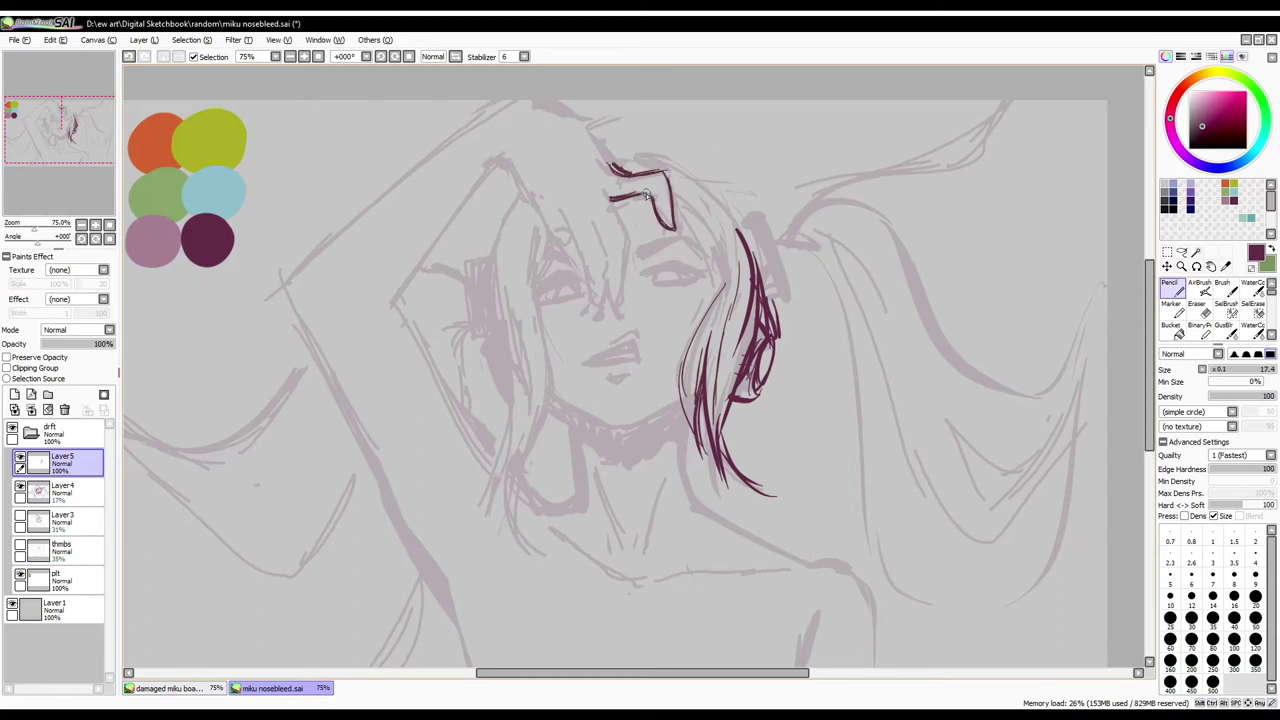
{"action": "key", "text": "e"}
{"action": "left_click_drag", "start_coordinate": [668, 172], "coordinate": [676, 230]}
{"action": "key", "text": "n"}
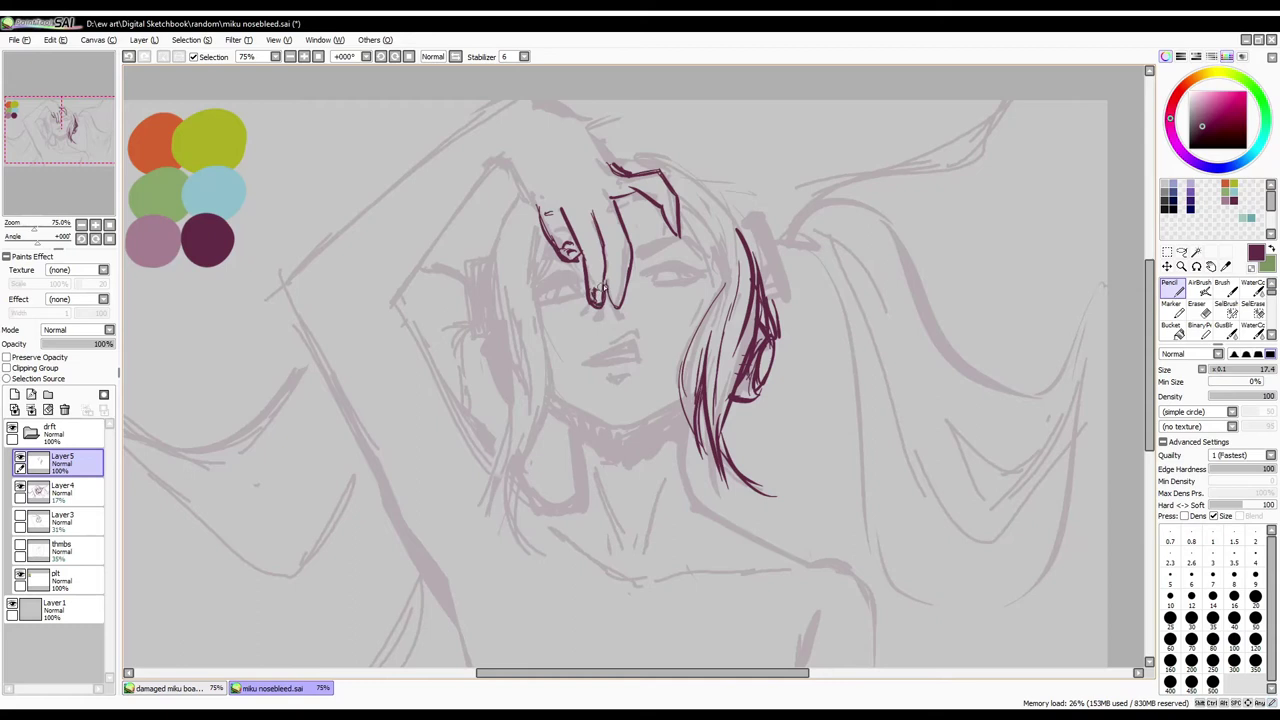
Step: Refine the fingertips and nails, and reshape the underside of the bent outer finger
{"action": "key", "text": "e"}
{"action": "key", "text": "n"}
{"action": "left_click_drag", "start_coordinate": [666, 218], "coordinate": [698, 238]}
{"action": "mouse_move", "coordinate": [640, 204]}
{"action": "left_mouse_down"}
{"action": "mouse_move", "coordinate": [719, 208]}
{"action": "mouse_move", "coordinate": [671, 246]}
{"action": "mouse_move", "coordinate": [683, 220]}
{"action": "mouse_move", "coordinate": [673, 214]}
{"action": "mouse_move", "coordinate": [702, 250]}
{"action": "left_mouse_up"}
{"action": "key", "text": "e"}
{"action": "key", "text": "n"}
Step: Finish the bent finger's tip and draw both edges of the wrist and the curve across the hand's back
{"action": "left_click_drag", "start_coordinate": [676, 212], "coordinate": [702, 245]}
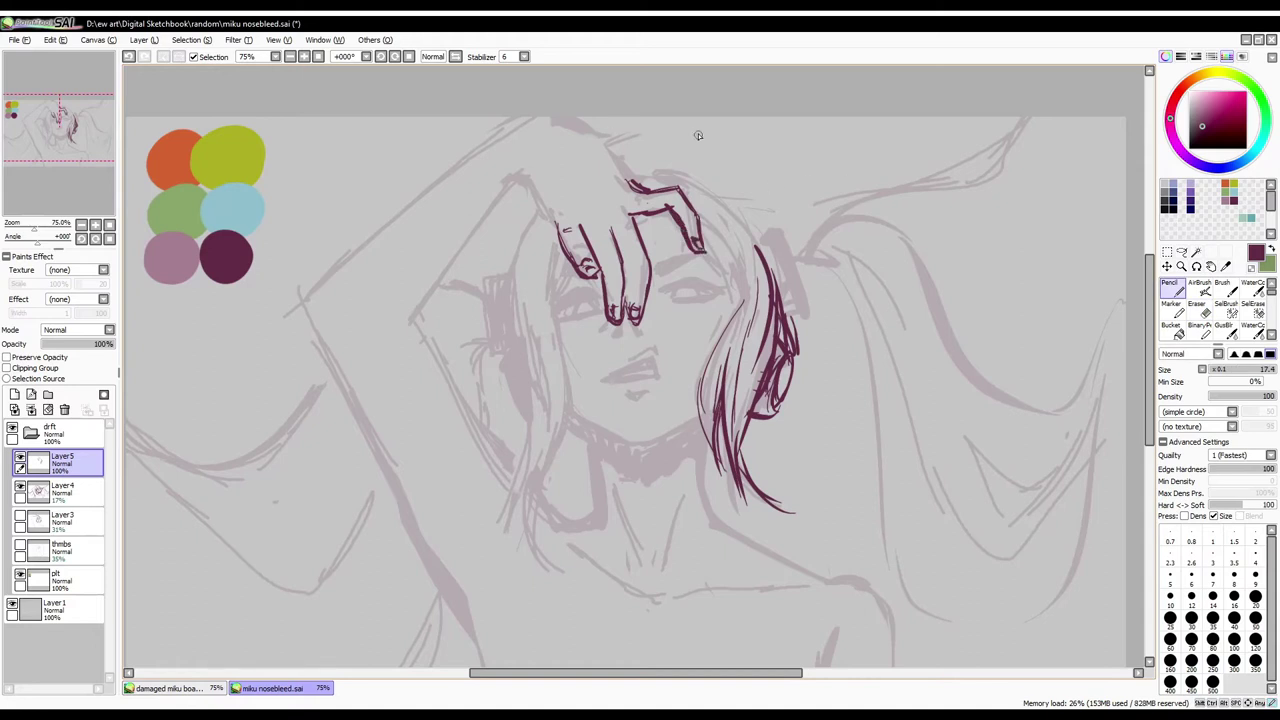
{"action": "left_click_drag", "start_coordinate": [580, 118], "coordinate": [634, 181]}
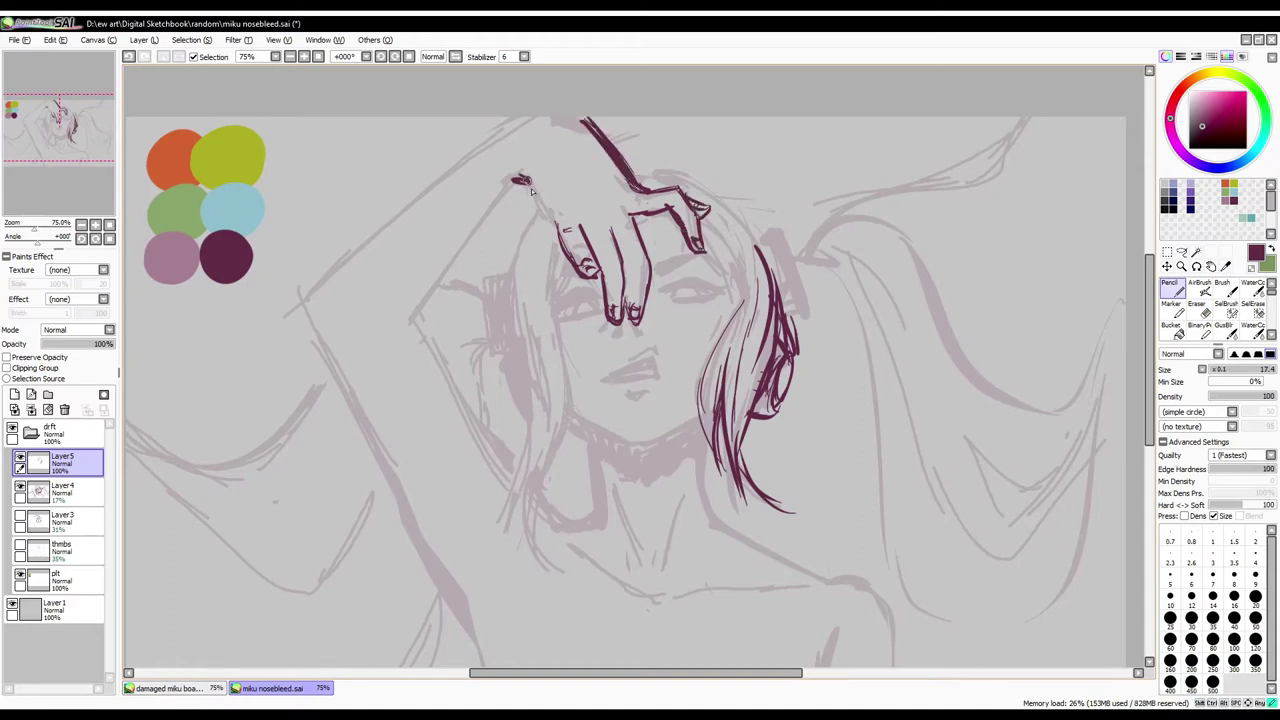
{"action": "left_click_drag", "start_coordinate": [513, 179], "coordinate": [564, 236]}
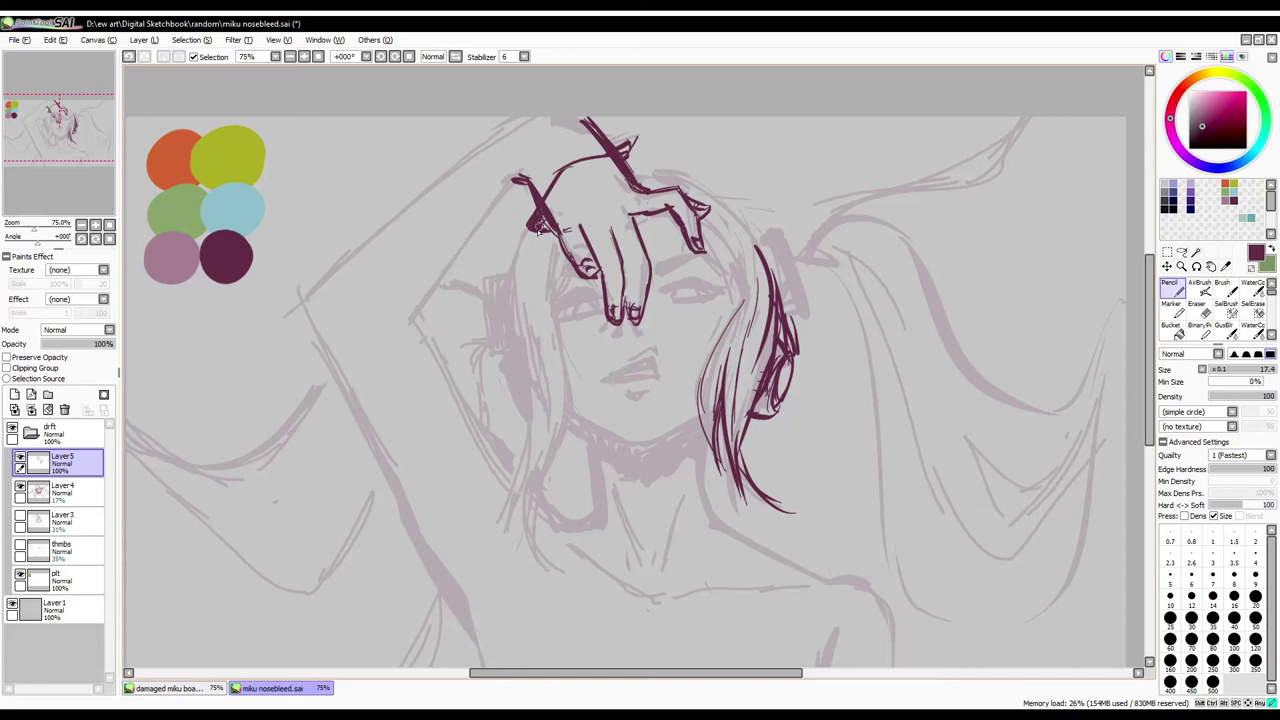
Step: Arrange the drawing and the damaged miku board in tall side-by-side windows, with the board's teal-haired figure in view
{"action": "left_click", "coordinate": [1258, 39]}
{"action": "left_click_drag", "start_coordinate": [261, 72], "coordinate": [594, 76]}
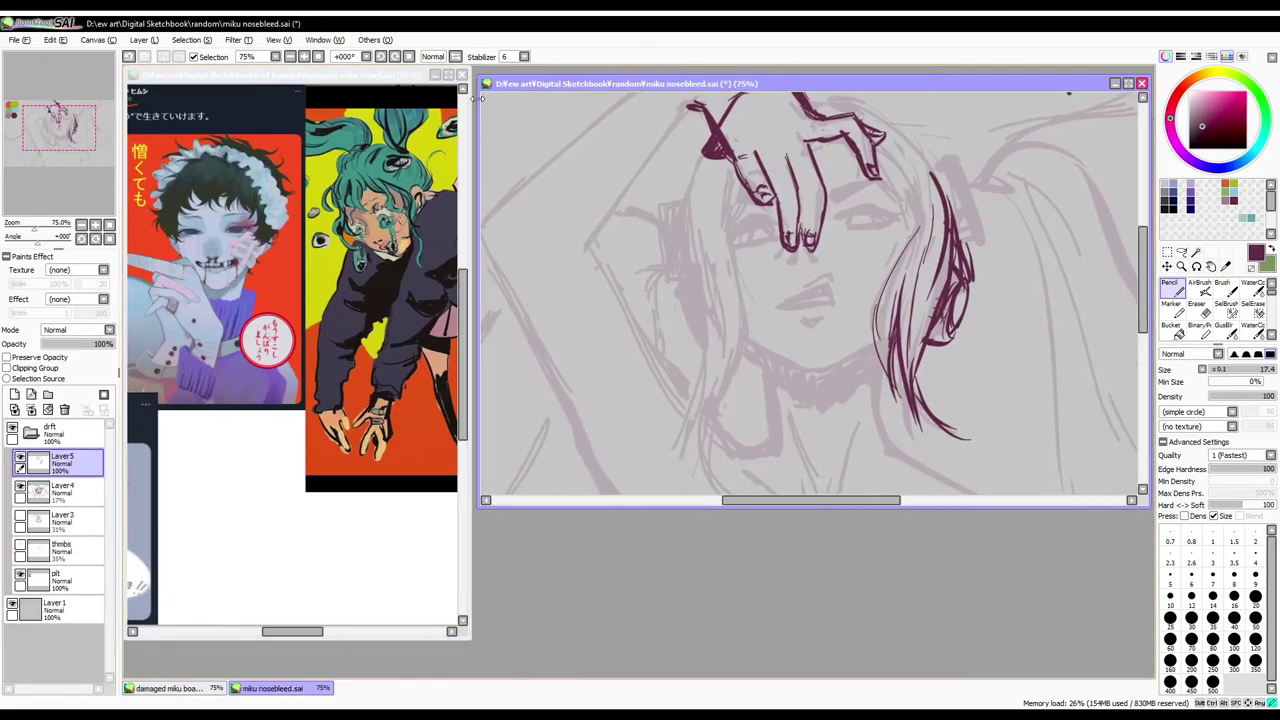
{"action": "left_click_drag", "start_coordinate": [800, 500], "coordinate": [800, 675]}
{"action": "left_click", "coordinate": [281, 517]}
{"action": "left_click_drag", "start_coordinate": [281, 636], "coordinate": [281, 676]}
{"action": "scroll", "coordinate": [281, 517], "scroll_direction": "up", "scroll_amount": 3}
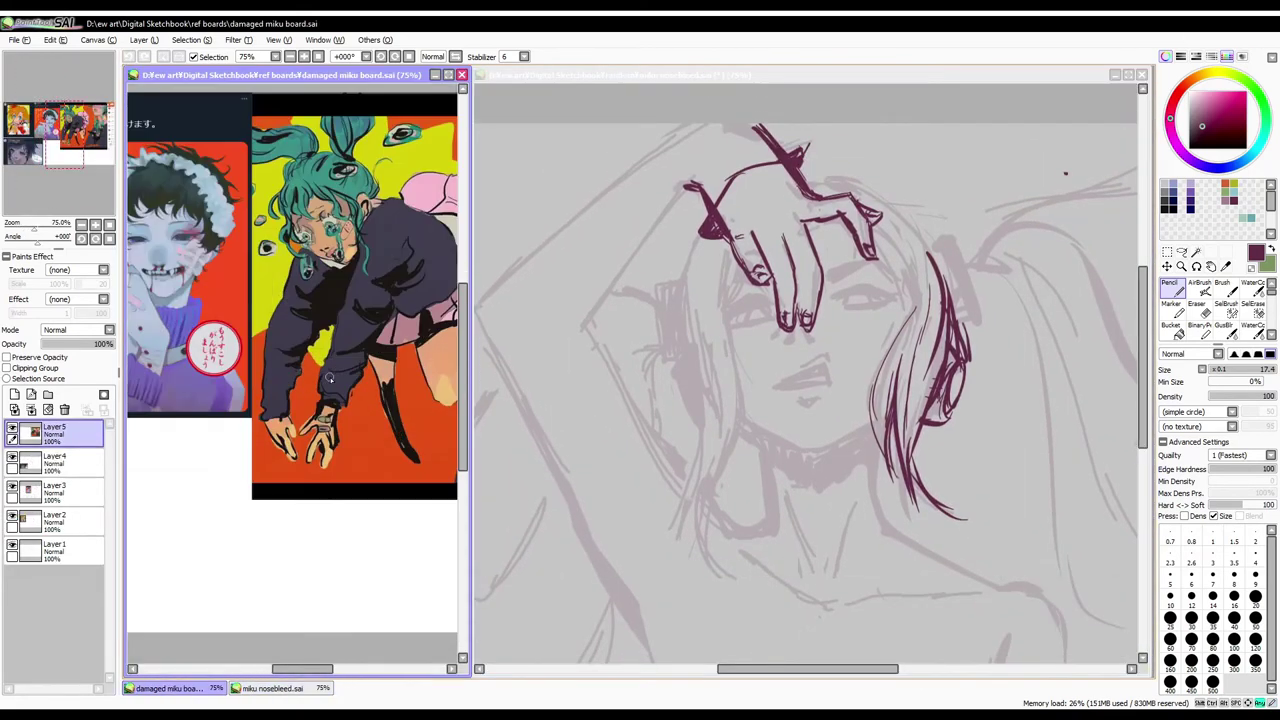
Step: Draw the raised arm's contour in the drawing from the wrist past the elbow, with the cuff edge and first sleeve folds
{"action": "left_click", "coordinate": [272, 688]}
{"action": "left_click_drag", "start_coordinate": [676, 212], "coordinate": [690, 226]}
{"action": "mouse_move", "coordinate": [676, 124]}
{"action": "left_mouse_down"}
{"action": "mouse_move", "coordinate": [550, 192]}
{"action": "mouse_move", "coordinate": [670, 147]}
{"action": "left_mouse_up"}
{"action": "left_click_drag", "start_coordinate": [670, 147], "coordinate": [568, 270]}
{"action": "left_click_drag", "start_coordinate": [715, 268], "coordinate": [645, 376]}
{"action": "left_click_drag", "start_coordinate": [714, 300], "coordinate": [706, 488]}
{"action": "left_click_drag", "start_coordinate": [562, 260], "coordinate": [712, 570]}
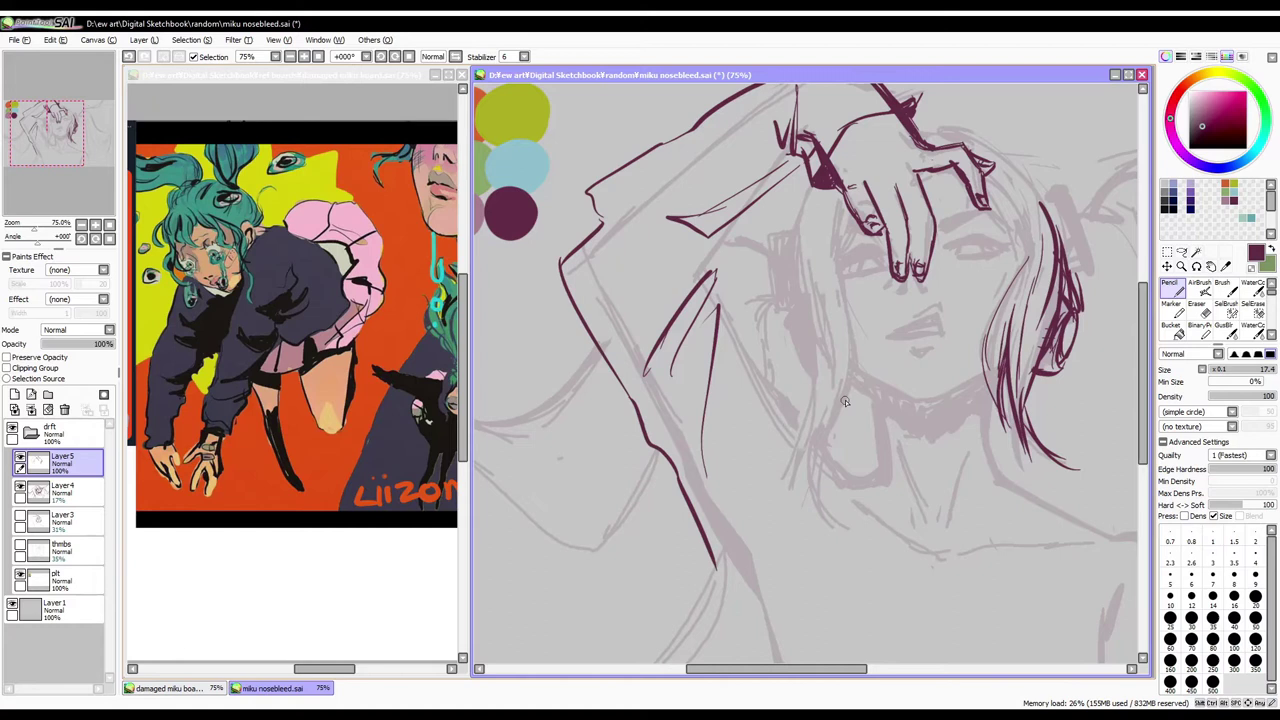
Step: Draw the jawline and fill the shadow beneath the chin with dense strokes
{"action": "scroll", "coordinate": [914, 413], "scroll_direction": "down", "scroll_amount": 3}
{"action": "mouse_move", "coordinate": [866, 302]}
{"action": "left_mouse_down"}
{"action": "mouse_move", "coordinate": [905, 420]}
{"action": "mouse_move", "coordinate": [840, 380]}
{"action": "mouse_move", "coordinate": [910, 410]}
{"action": "mouse_move", "coordinate": [860, 380]}
{"action": "left_mouse_up"}
{"action": "mouse_move", "coordinate": [912, 340]}
{"action": "left_mouse_down"}
{"action": "mouse_move", "coordinate": [996, 374]}
{"action": "mouse_move", "coordinate": [1058, 494]}
{"action": "left_mouse_up"}
{"action": "left_click_drag", "start_coordinate": [996, 330], "coordinate": [978, 310]}
{"action": "mouse_move", "coordinate": [300, 320]}
{"action": "left_mouse_down"}
{"action": "mouse_move", "coordinate": [180, 320]}
{"action": "mouse_move", "coordinate": [310, 320]}
{"action": "left_mouse_up"}
{"action": "left_click_drag", "start_coordinate": [926, 353], "coordinate": [806, 396]}
{"action": "mouse_move", "coordinate": [843, 292]}
{"action": "left_mouse_down"}
{"action": "mouse_move", "coordinate": [830, 335]}
{"action": "mouse_move", "coordinate": [745, 305]}
{"action": "mouse_move", "coordinate": [796, 332]}
{"action": "left_mouse_up"}
Step: Draw the open collar with its striped neckline band and the outline of the lowered shoulder
{"action": "left_click_drag", "start_coordinate": [722, 284], "coordinate": [803, 320]}
{"action": "left_click_drag", "start_coordinate": [869, 368], "coordinate": [922, 524]}
{"action": "mouse_move", "coordinate": [806, 474]}
{"action": "left_mouse_down"}
{"action": "mouse_move", "coordinate": [872, 430]}
{"action": "mouse_move", "coordinate": [868, 445]}
{"action": "left_mouse_up"}
{"action": "mouse_move", "coordinate": [887, 400]}
{"action": "left_mouse_down"}
{"action": "mouse_move", "coordinate": [1044, 458]}
{"action": "mouse_move", "coordinate": [1052, 586]}
{"action": "left_mouse_up"}
{"action": "left_click_drag", "start_coordinate": [988, 500], "coordinate": [966, 586]}
{"action": "mouse_move", "coordinate": [596, 450]}
{"action": "left_mouse_down"}
{"action": "mouse_move", "coordinate": [654, 586]}
{"action": "mouse_move", "coordinate": [624, 586]}
{"action": "left_mouse_up"}
Step: Add thick dark fold shapes to the raised arm's sleeve near the elbow and armpit
{"action": "left_click_drag", "start_coordinate": [600, 150], "coordinate": [750, 270]}
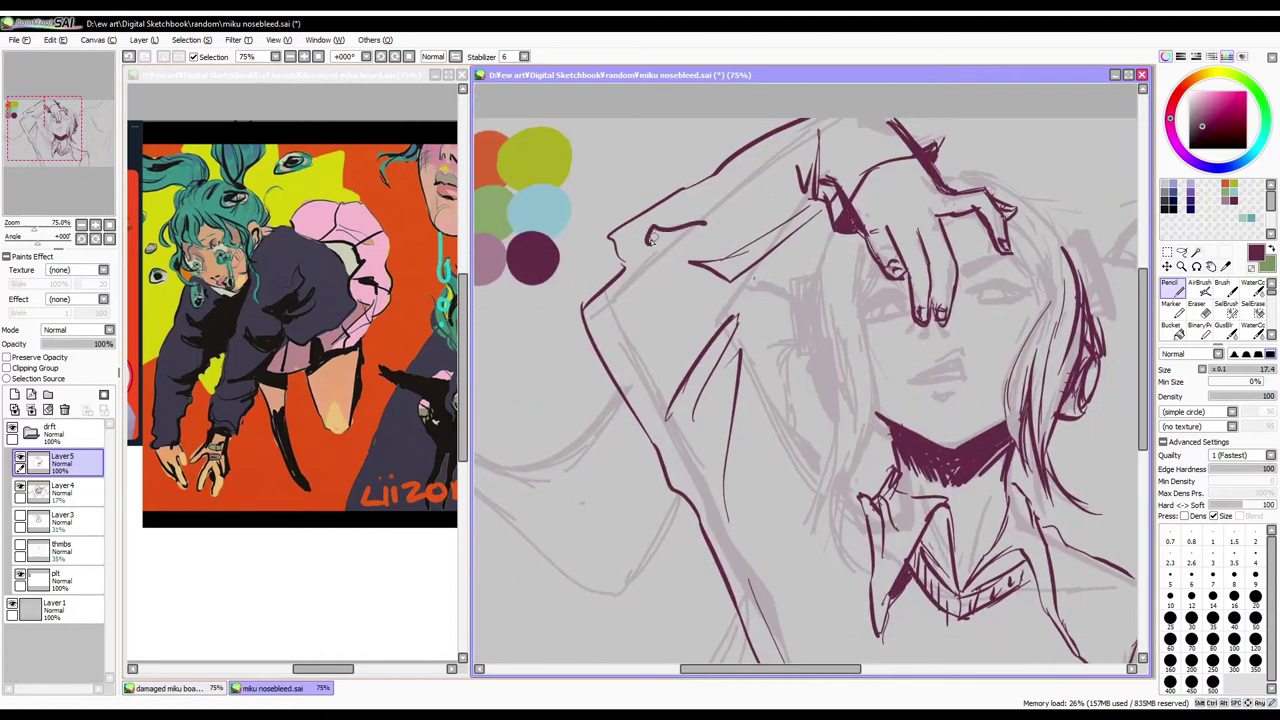
{"action": "left_click_drag", "start_coordinate": [648, 240], "coordinate": [740, 222]}
{"action": "left_click_drag", "start_coordinate": [734, 322], "coordinate": [672, 458]}
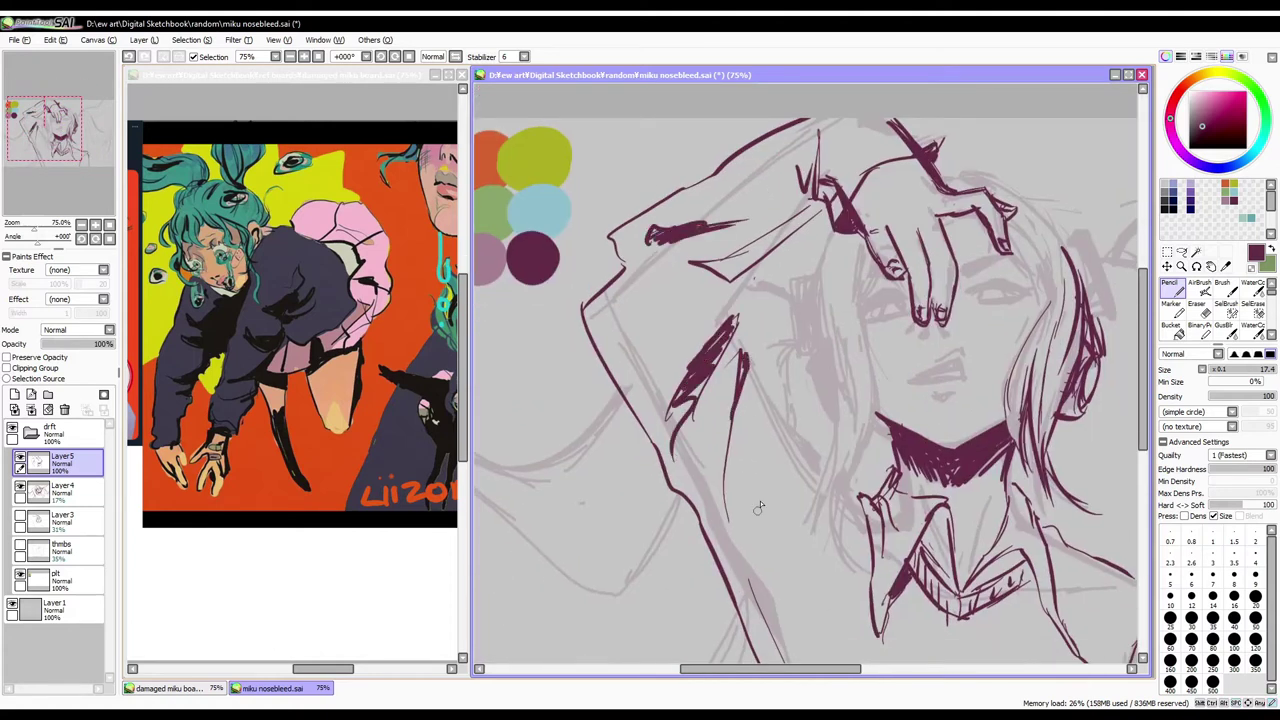
{"action": "left_click_drag", "start_coordinate": [795, 583], "coordinate": [715, 468]}
Step: Draw the long front hair lock beside the raised arm with its inner strands, and the torso's side line
{"action": "left_click_drag", "start_coordinate": [805, 405], "coordinate": [780, 560]}
{"action": "left_click_drag", "start_coordinate": [785, 315], "coordinate": [800, 430]}
{"action": "left_click_drag", "start_coordinate": [760, 150], "coordinate": [713, 346]}
{"action": "mouse_move", "coordinate": [750, 285]}
{"action": "left_mouse_down"}
{"action": "mouse_move", "coordinate": [745, 365]}
{"action": "mouse_move", "coordinate": [742, 342]}
{"action": "left_mouse_up"}
{"action": "left_click_drag", "start_coordinate": [742, 342], "coordinate": [769, 305]}
{"action": "left_click_drag", "start_coordinate": [760, 258], "coordinate": [748, 366]}
{"action": "mouse_move", "coordinate": [766, 290]}
{"action": "left_mouse_down"}
{"action": "mouse_move", "coordinate": [730, 438]}
{"action": "mouse_move", "coordinate": [750, 286]}
{"action": "left_mouse_up"}
{"action": "left_click_drag", "start_coordinate": [780, 300], "coordinate": [746, 378]}
Step: Draw and darken the rectangular hair tie behind the front hair lock on the raised-arm side
{"action": "mouse_move", "coordinate": [737, 229]}
{"action": "left_mouse_down"}
{"action": "mouse_move", "coordinate": [690, 290]}
{"action": "mouse_move", "coordinate": [705, 465]}
{"action": "left_mouse_up"}
{"action": "left_click_drag", "start_coordinate": [712, 350], "coordinate": [690, 455]}
{"action": "mouse_move", "coordinate": [700, 302]}
{"action": "left_mouse_down"}
{"action": "mouse_move", "coordinate": [685, 400]}
{"action": "mouse_move", "coordinate": [740, 310]}
{"action": "left_mouse_up"}
{"action": "left_click_drag", "start_coordinate": [700, 236], "coordinate": [706, 312]}
{"action": "left_click_drag", "start_coordinate": [701, 249], "coordinate": [710, 283]}
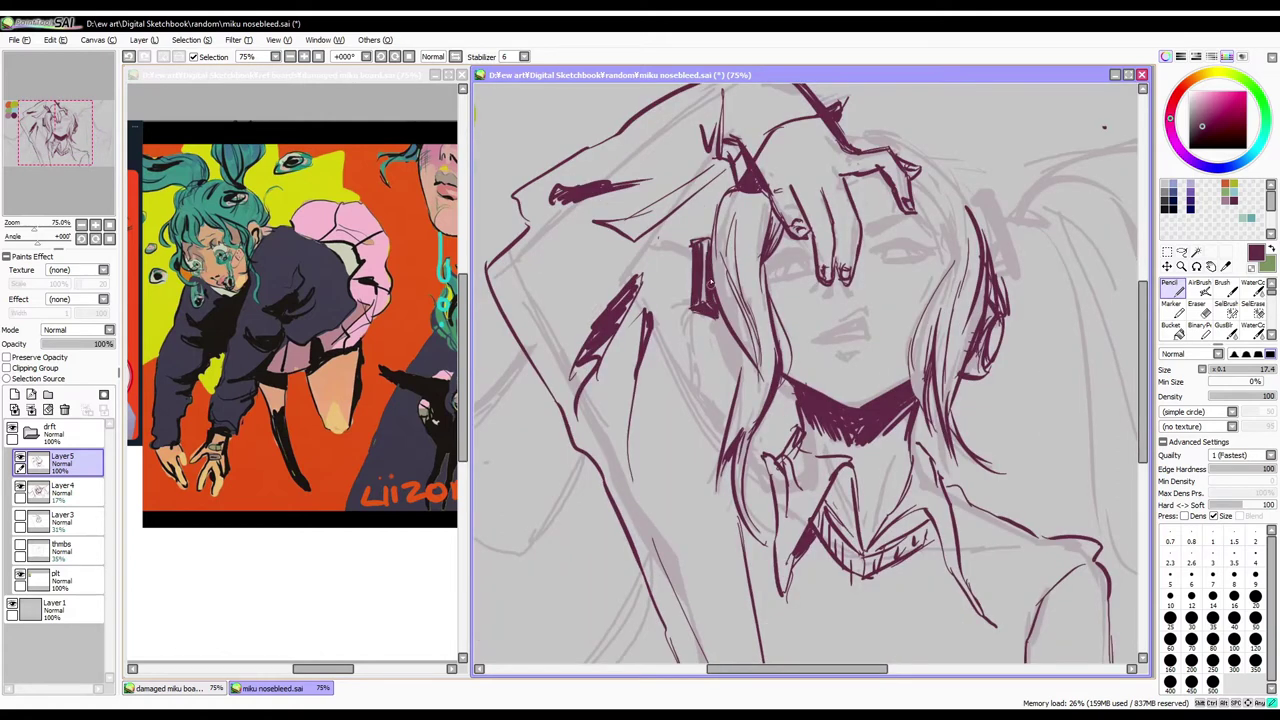
Step: Add more dark folds radiating from the raised sleeve's armpit and draw the curved line running down behind the hair
{"action": "left_click_drag", "start_coordinate": [738, 174], "coordinate": [642, 262]}
{"action": "mouse_move", "coordinate": [662, 258]}
{"action": "left_mouse_down"}
{"action": "mouse_move", "coordinate": [650, 368]}
{"action": "mouse_move", "coordinate": [548, 304]}
{"action": "left_mouse_up"}
{"action": "left_click_drag", "start_coordinate": [590, 292], "coordinate": [530, 330]}
{"action": "mouse_move", "coordinate": [640, 300]}
{"action": "left_mouse_down"}
{"action": "mouse_move", "coordinate": [750, 380]}
{"action": "mouse_move", "coordinate": [596, 356]}
{"action": "mouse_move", "coordinate": [594, 386]}
{"action": "left_mouse_up"}
{"action": "key", "text": "e"}
{"action": "key", "text": "n"}
{"action": "left_click_drag", "start_coordinate": [700, 420], "coordinate": [650, 300]}
Step: Draw the parted lips and the small shadow beneath the lower lip, enlarging the drawing window to fill the workspace
{"action": "left_click_drag", "start_coordinate": [760, 292], "coordinate": [718, 360]}
{"action": "left_click_drag", "start_coordinate": [760, 400], "coordinate": [720, 285]}
{"action": "left_click_drag", "start_coordinate": [774, 322], "coordinate": [752, 362]}
{"action": "mouse_move", "coordinate": [765, 385]}
{"action": "left_mouse_down"}
{"action": "mouse_move", "coordinate": [760, 315]}
{"action": "mouse_move", "coordinate": [766, 423]}
{"action": "mouse_move", "coordinate": [951, 451]}
{"action": "mouse_move", "coordinate": [755, 389]}
{"action": "left_mouse_up"}
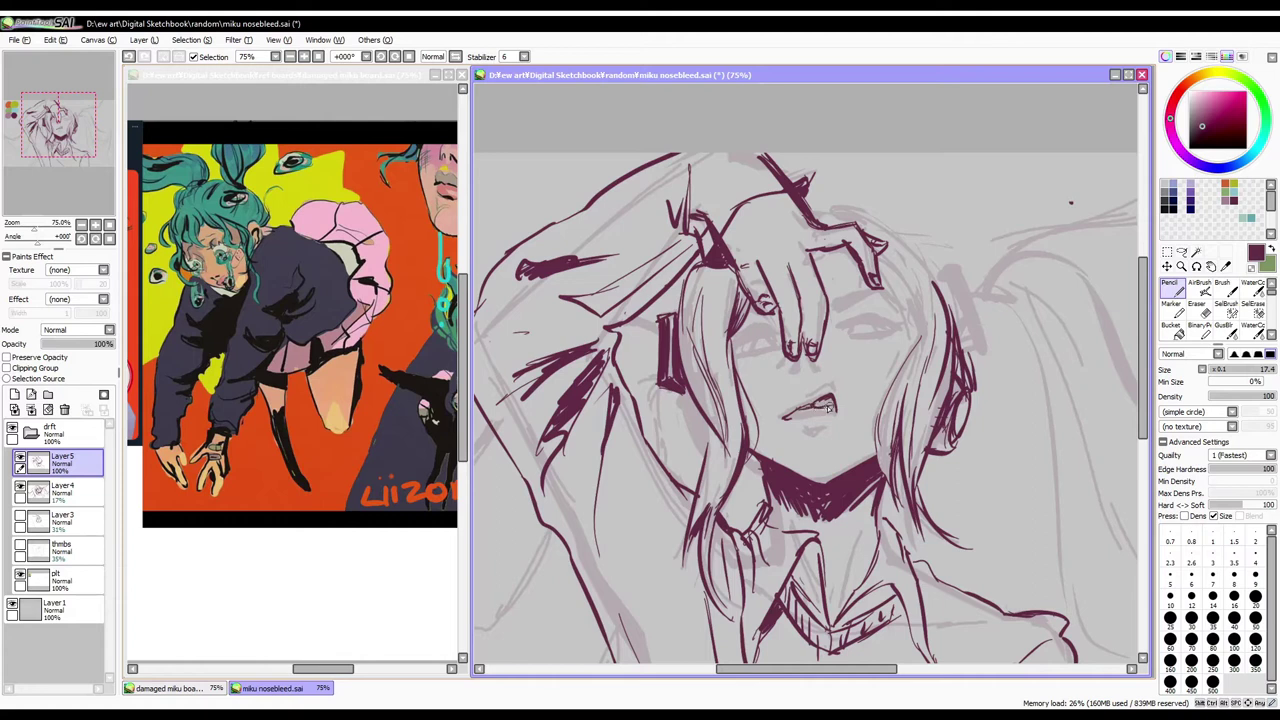
{"action": "key", "text": "alt+space"}
{"action": "key", "text": "x"}
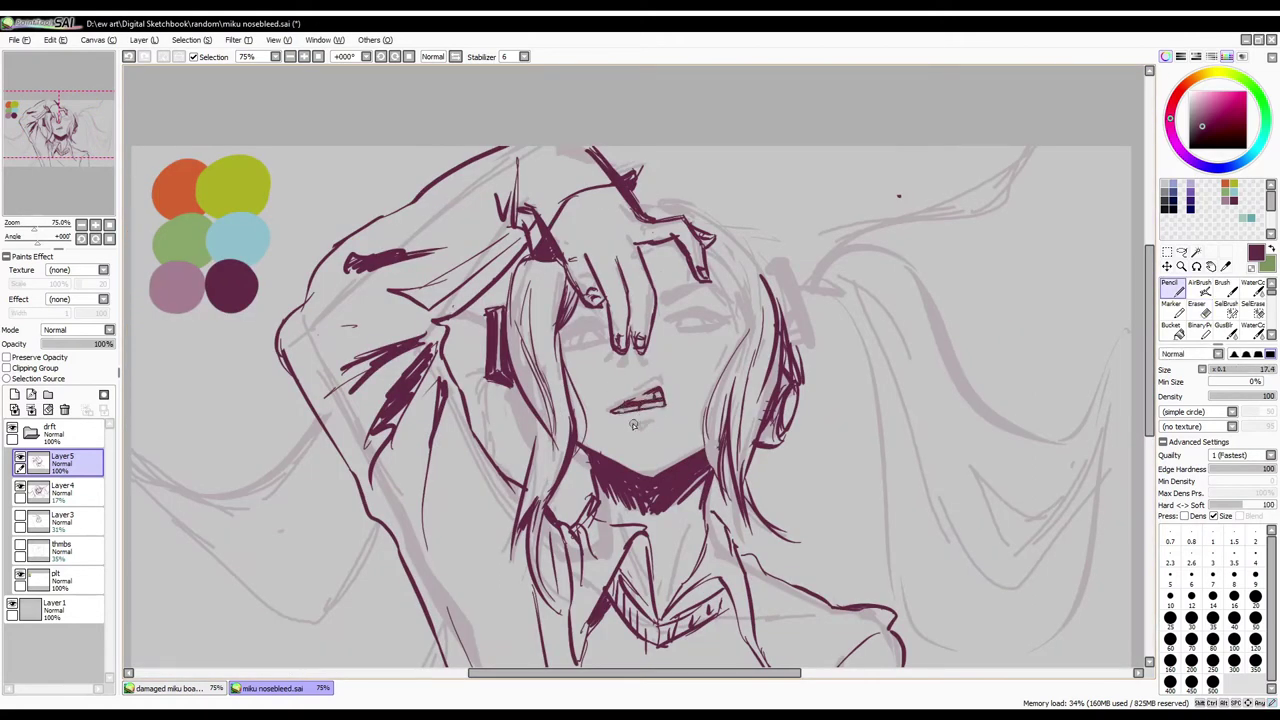
{"action": "scroll", "coordinate": [730, 332], "scroll_direction": "up", "scroll_amount": 1}
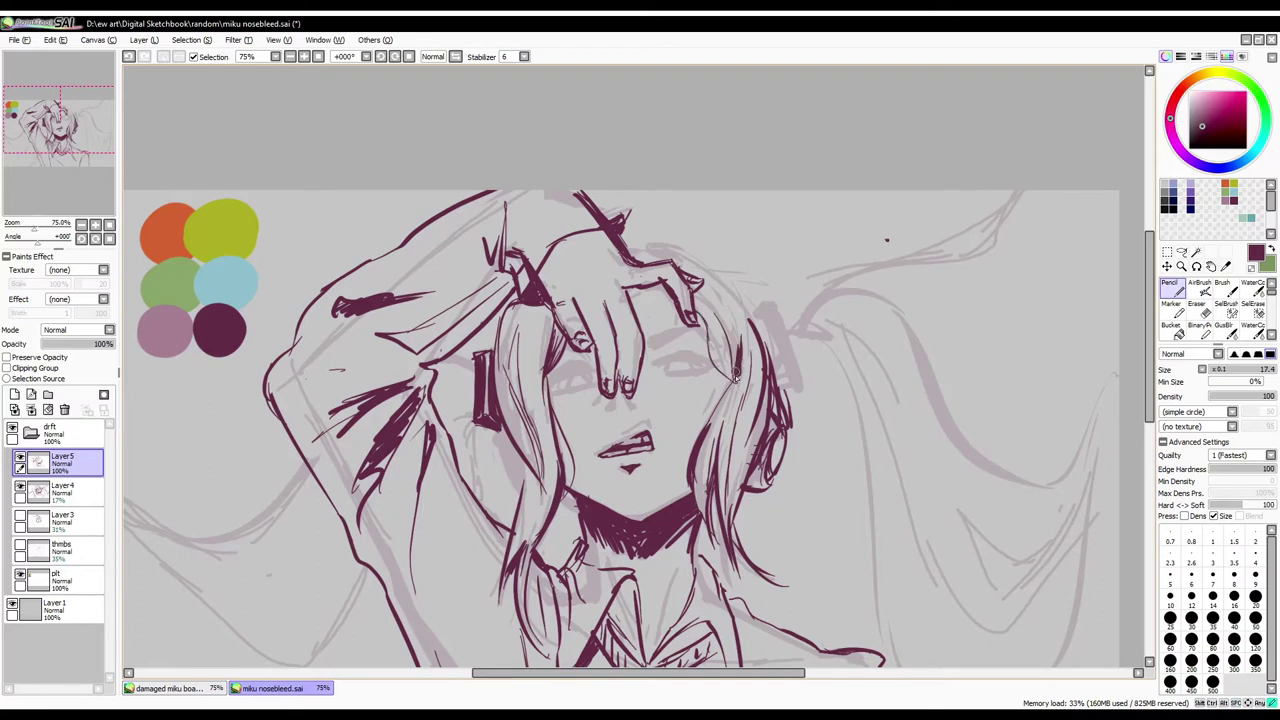
Step: Draw the hair over the crown and far side of the face, and define the headphone ear cup there
{"action": "left_click_drag", "start_coordinate": [774, 366], "coordinate": [726, 330]}
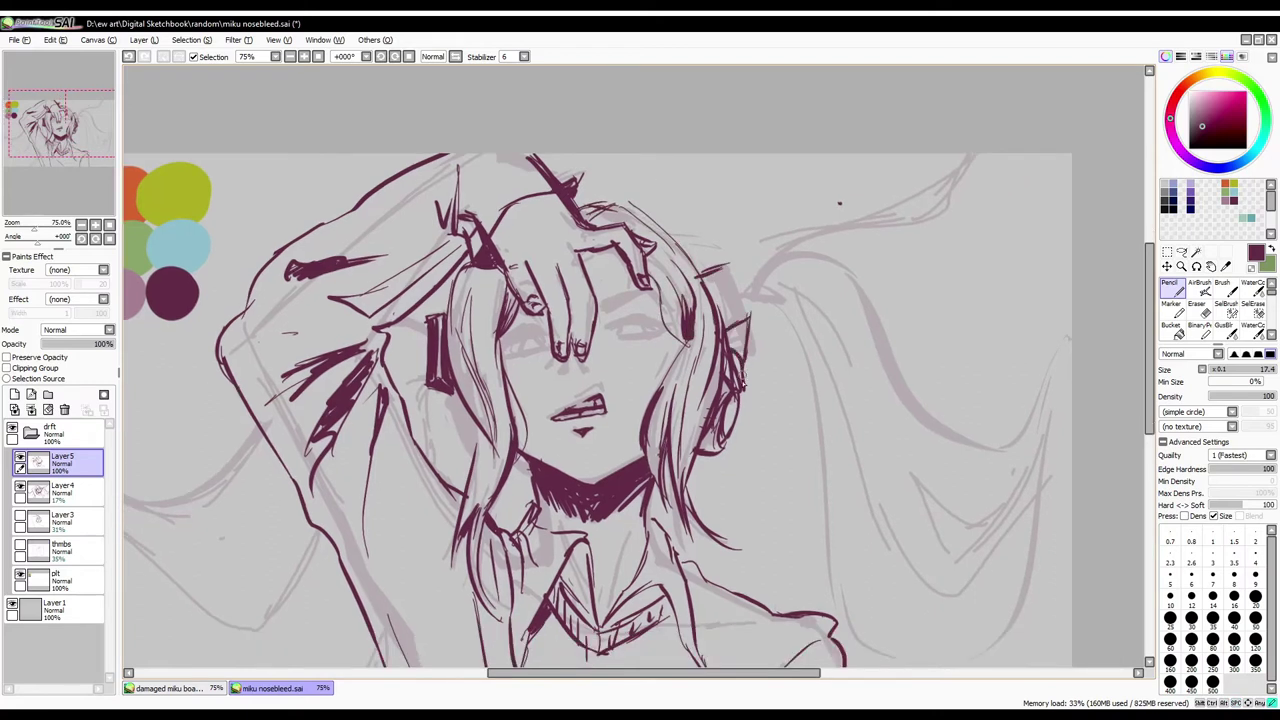
{"action": "left_click_drag", "start_coordinate": [742, 383], "coordinate": [833, 293]}
{"action": "left_click_drag", "start_coordinate": [565, 353], "coordinate": [545, 325]}
{"action": "left_click_drag", "start_coordinate": [868, 279], "coordinate": [803, 291]}
{"action": "left_click_drag", "start_coordinate": [745, 345], "coordinate": [751, 349]}
{"action": "left_click_drag", "start_coordinate": [762, 400], "coordinate": [704, 338]}
Step: Draw the headphone cable on both sides of the body, erase stray lines beside the arm, and save the drawing
{"action": "mouse_move", "coordinate": [745, 352]}
{"action": "left_mouse_down"}
{"action": "mouse_move", "coordinate": [1053, 440]}
{"action": "mouse_move", "coordinate": [1093, 465]}
{"action": "left_mouse_up"}
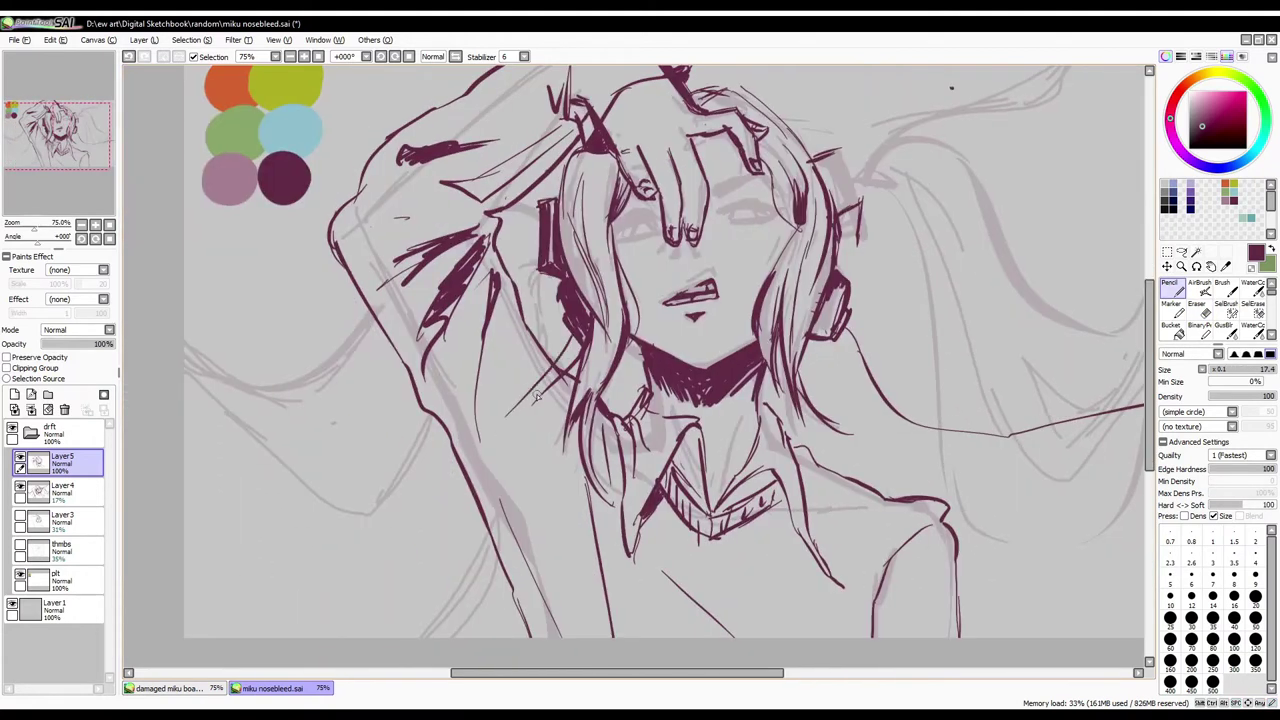
{"action": "left_click_drag", "start_coordinate": [470, 390], "coordinate": [460, 620]}
{"action": "left_click_drag", "start_coordinate": [820, 309], "coordinate": [858, 334]}
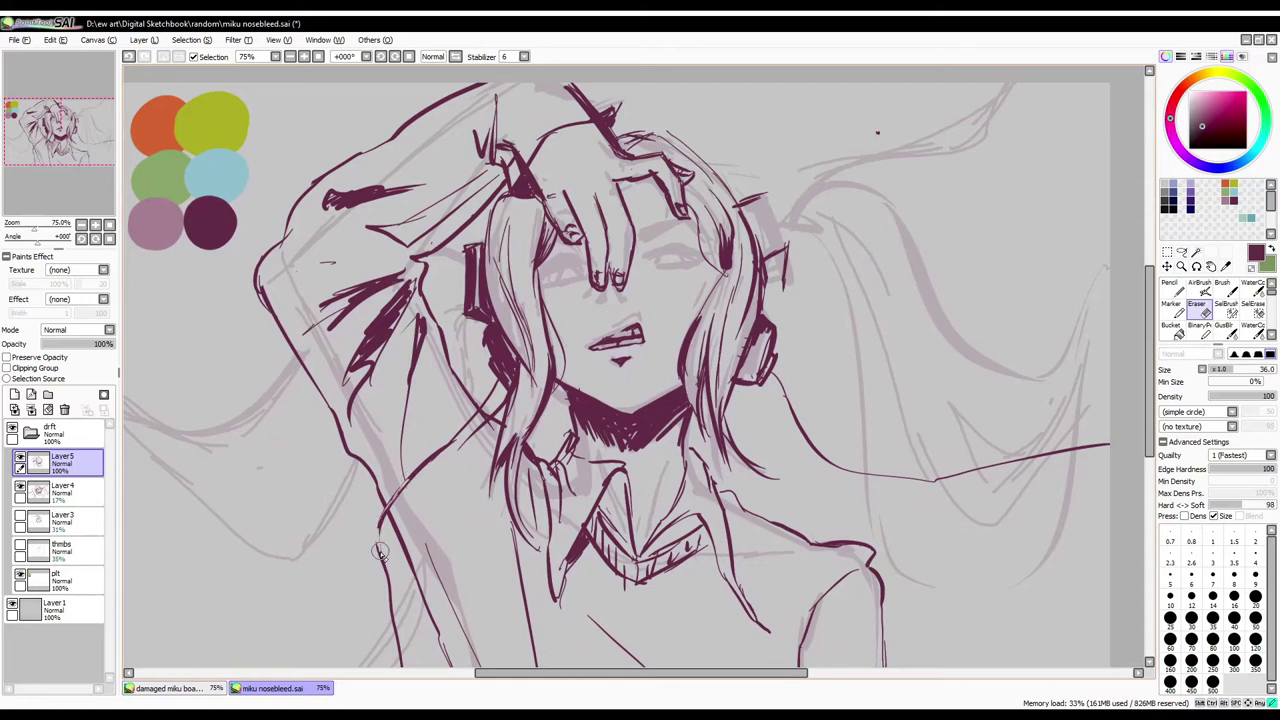
{"action": "left_click_drag", "start_coordinate": [378, 548], "coordinate": [324, 544]}
{"action": "left_click_drag", "start_coordinate": [956, 455], "coordinate": [1055, 437]}
{"action": "key", "text": "ctrl+s"}
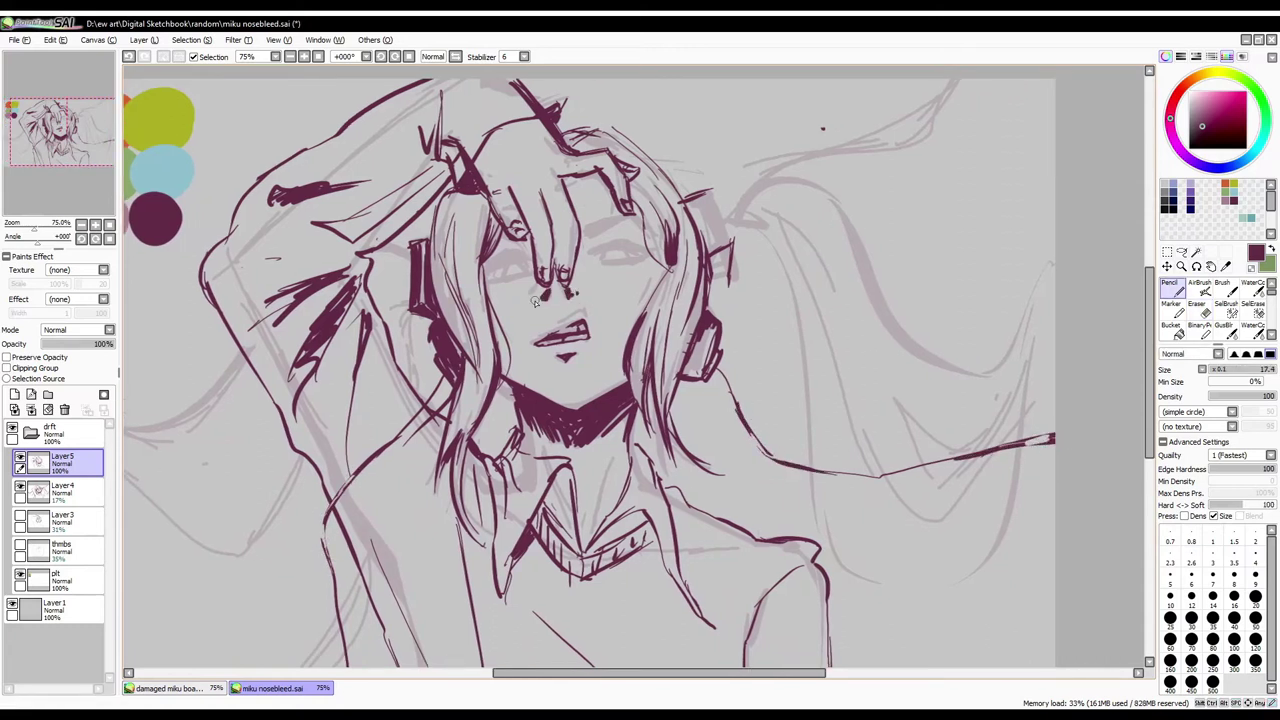
Step: Draw the dark rectangular hair tie on the side of the head opposite the raised arm
{"action": "left_click_drag", "start_coordinate": [708, 198], "coordinate": [732, 292]}
{"action": "mouse_move", "coordinate": [724, 246]}
{"action": "left_mouse_down"}
{"action": "mouse_move", "coordinate": [714, 296]}
{"action": "mouse_move", "coordinate": [706, 198]}
{"action": "left_mouse_up"}
{"action": "mouse_move", "coordinate": [760, 160]}
{"action": "left_mouse_down"}
{"action": "mouse_move", "coordinate": [710, 194]}
{"action": "mouse_move", "coordinate": [910, 115]}
{"action": "left_mouse_up"}
Step: Draw the long flowing pigtail on the lowered-shoulder side with its upper wisp, outer curve and inner strands
{"action": "left_click_drag", "start_coordinate": [676, 255], "coordinate": [878, 393]}
{"action": "mouse_move", "coordinate": [838, 352]}
{"action": "left_mouse_down"}
{"action": "mouse_move", "coordinate": [1000, 292]}
{"action": "mouse_move", "coordinate": [947, 193]}
{"action": "left_mouse_up"}
{"action": "mouse_move", "coordinate": [706, 180]}
{"action": "left_mouse_down"}
{"action": "mouse_move", "coordinate": [640, 366]}
{"action": "mouse_move", "coordinate": [618, 283]}
{"action": "left_mouse_up"}
{"action": "left_click_drag", "start_coordinate": [906, 240], "coordinate": [720, 450]}
{"action": "mouse_move", "coordinate": [694, 258]}
{"action": "left_mouse_down"}
{"action": "mouse_move", "coordinate": [782, 469]}
{"action": "mouse_move", "coordinate": [725, 660]}
{"action": "left_mouse_up"}
{"action": "left_click_drag", "start_coordinate": [708, 380], "coordinate": [750, 476]}
{"action": "left_click_drag", "start_coordinate": [764, 430], "coordinate": [815, 496]}
{"action": "left_click_drag", "start_coordinate": [800, 364], "coordinate": [832, 424]}
Step: Draw the sweeping curves of the pigtail hanging behind the raised arm
{"action": "mouse_move", "coordinate": [199, 291]}
{"action": "left_mouse_down"}
{"action": "mouse_move", "coordinate": [179, 276]}
{"action": "mouse_move", "coordinate": [470, 320]}
{"action": "mouse_move", "coordinate": [586, 260]}
{"action": "left_mouse_up"}
{"action": "left_click_drag", "start_coordinate": [300, 330], "coordinate": [283, 353]}
{"action": "mouse_move", "coordinate": [234, 319]}
{"action": "left_mouse_down"}
{"action": "mouse_move", "coordinate": [298, 232]}
{"action": "mouse_move", "coordinate": [530, 408]}
{"action": "left_mouse_up"}
Step: Place the drawing beside the reference board again, widen the board's window, and save the drawing
{"action": "left_click", "coordinate": [1259, 39]}
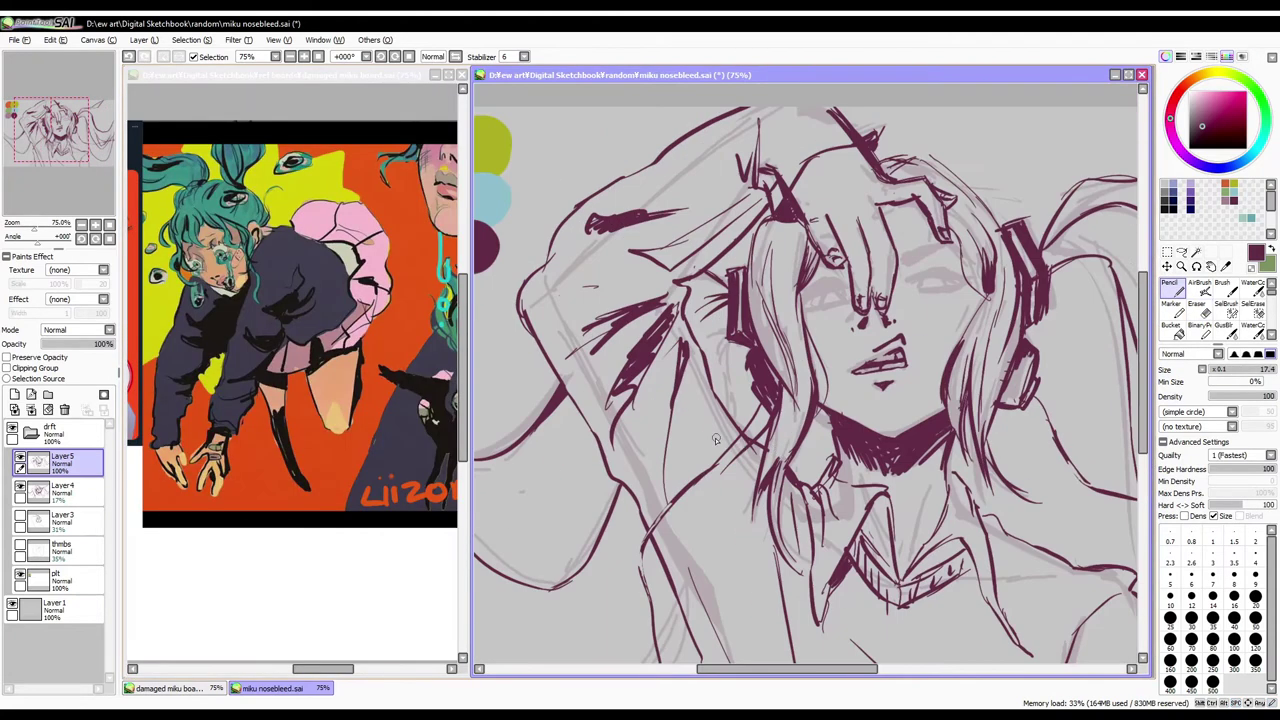
{"action": "left_click_drag", "start_coordinate": [716, 440], "coordinate": [760, 420]}
{"action": "key", "text": "ctrl+s"}
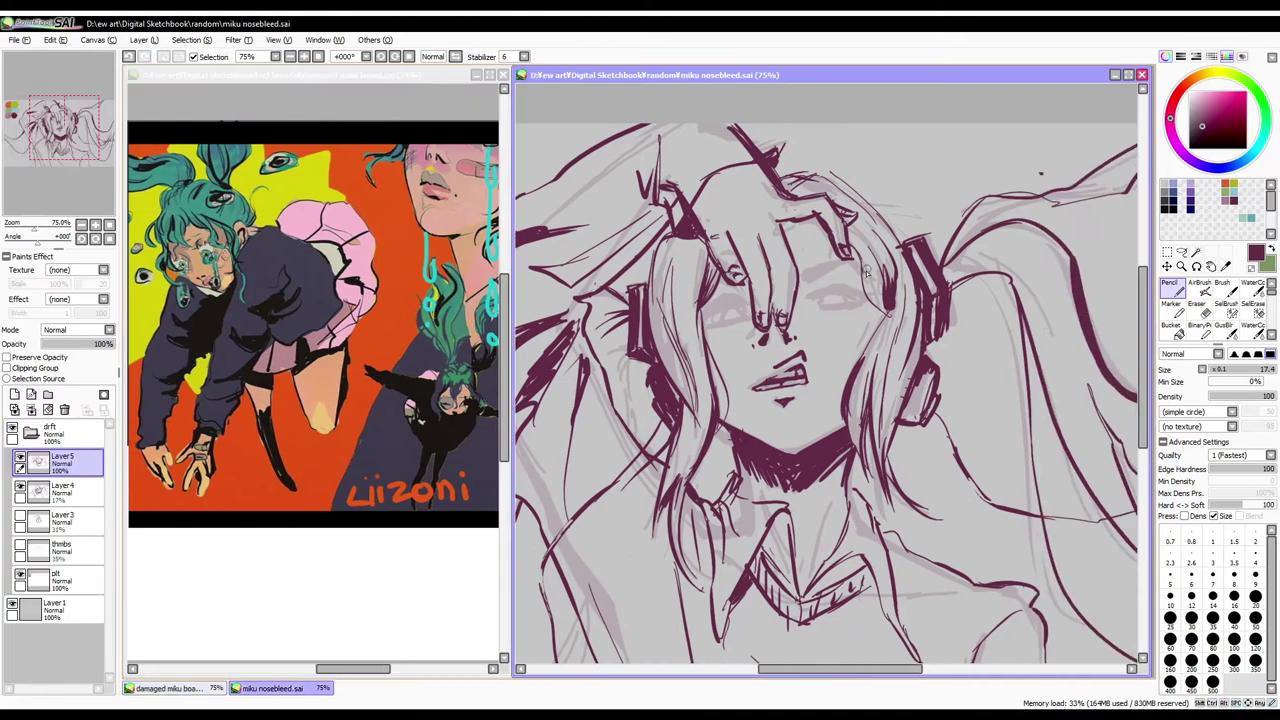
Step: Draw the dark eyebrow over the exposed eye and add crease lines to the fingers
{"action": "scroll", "coordinate": [867, 270], "scroll_direction": "up", "scroll_amount": 1}
{"action": "left_click_drag", "start_coordinate": [829, 278], "coordinate": [858, 267]}
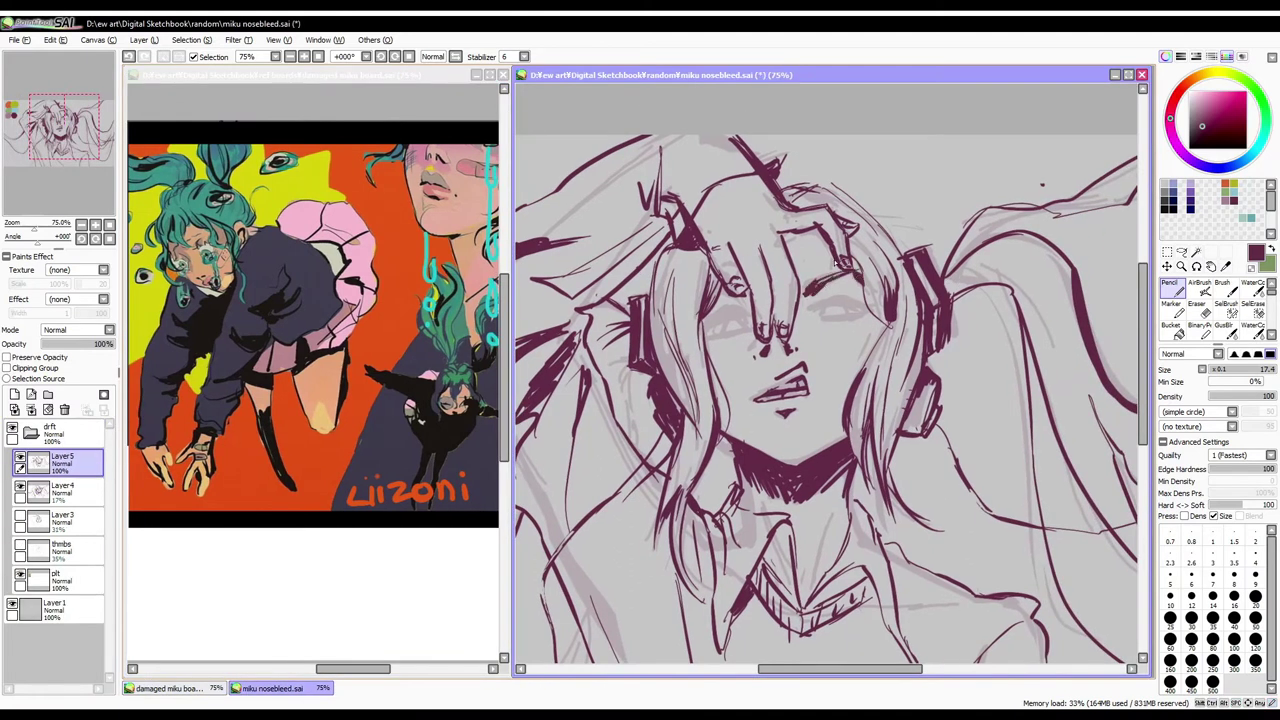
{"action": "left_click_drag", "start_coordinate": [740, 284], "coordinate": [734, 249]}
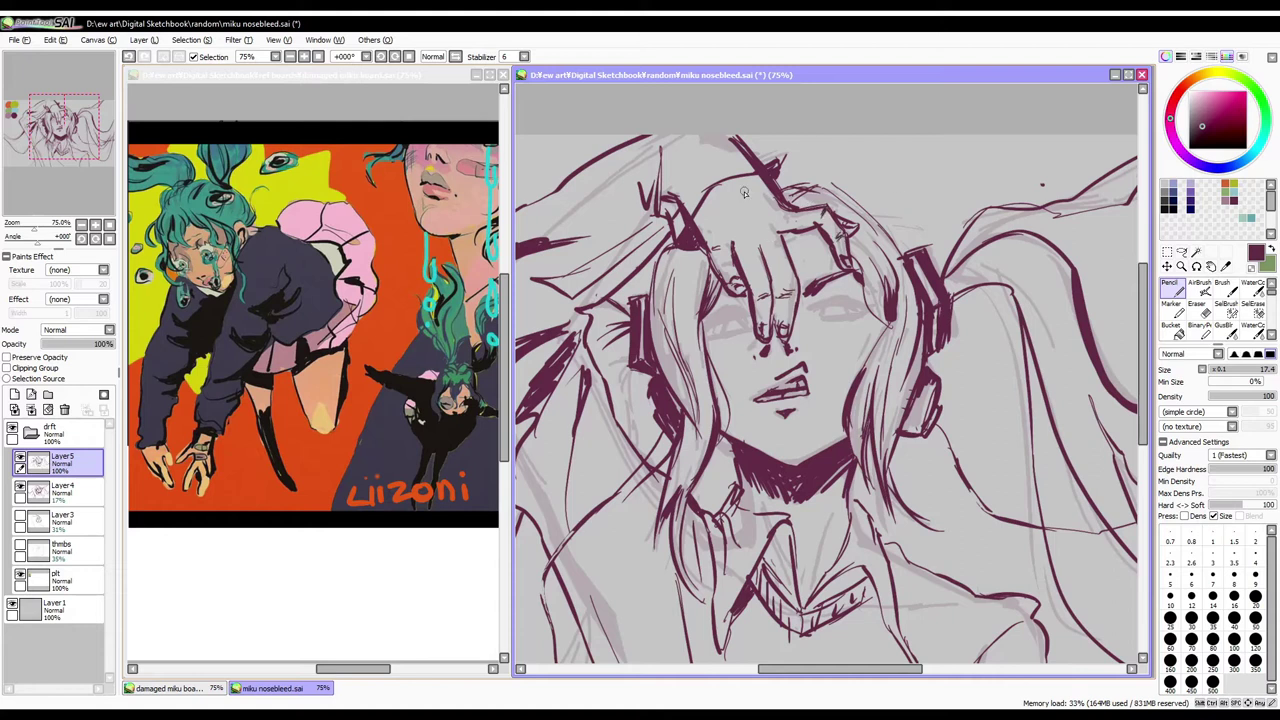
Step: Add knuckle lines on the hand's back, draw the ribbed cuff around the wrist, and save the drawing
{"action": "left_click_drag", "start_coordinate": [786, 206], "coordinate": [770, 222]}
{"action": "left_click_drag", "start_coordinate": [696, 186], "coordinate": [670, 228]}
{"action": "mouse_move", "coordinate": [742, 156]}
{"action": "left_mouse_down"}
{"action": "mouse_move", "coordinate": [714, 184]}
{"action": "mouse_move", "coordinate": [700, 164]}
{"action": "left_mouse_up"}
{"action": "left_click_drag", "start_coordinate": [710, 148], "coordinate": [680, 186]}
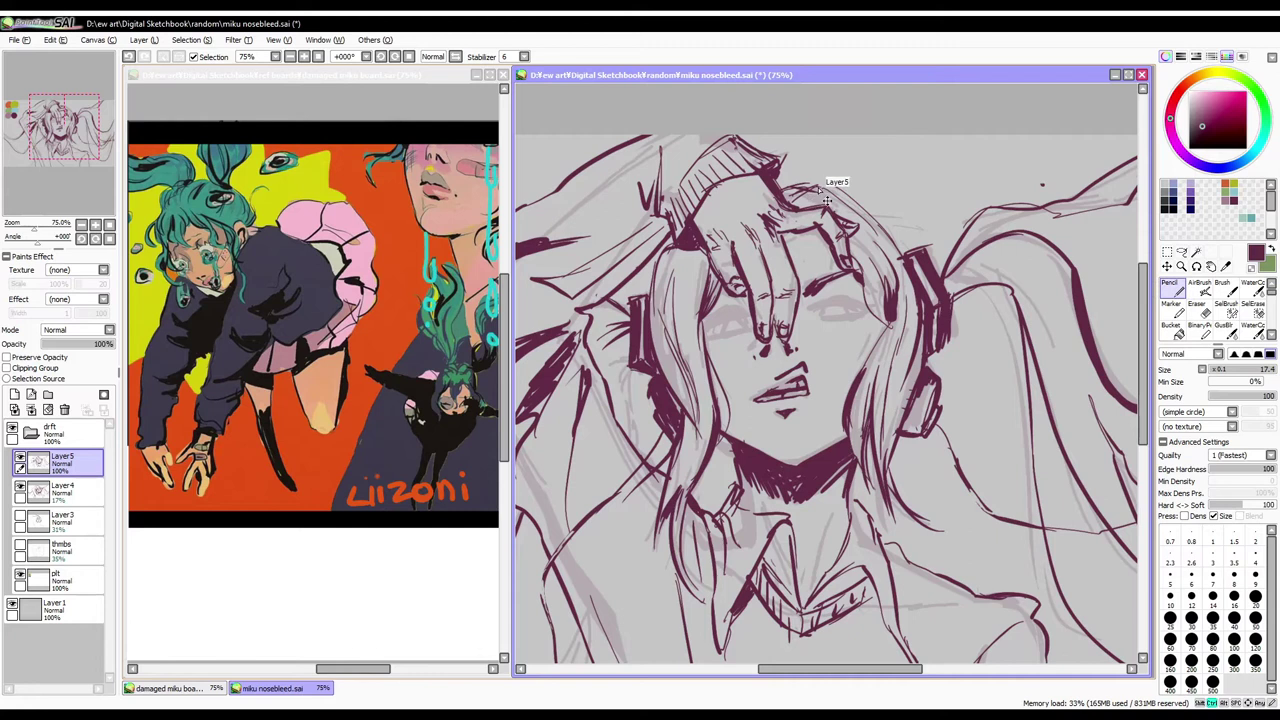
{"action": "key", "text": "ctrl+s"}
Step: Thicken the strands where the pigtail on the lowered-shoulder side leaves its hair tie
{"action": "left_click_drag", "start_coordinate": [827, 200], "coordinate": [782, 145]}
{"action": "left_click_drag", "start_coordinate": [770, 255], "coordinate": [747, 210]}
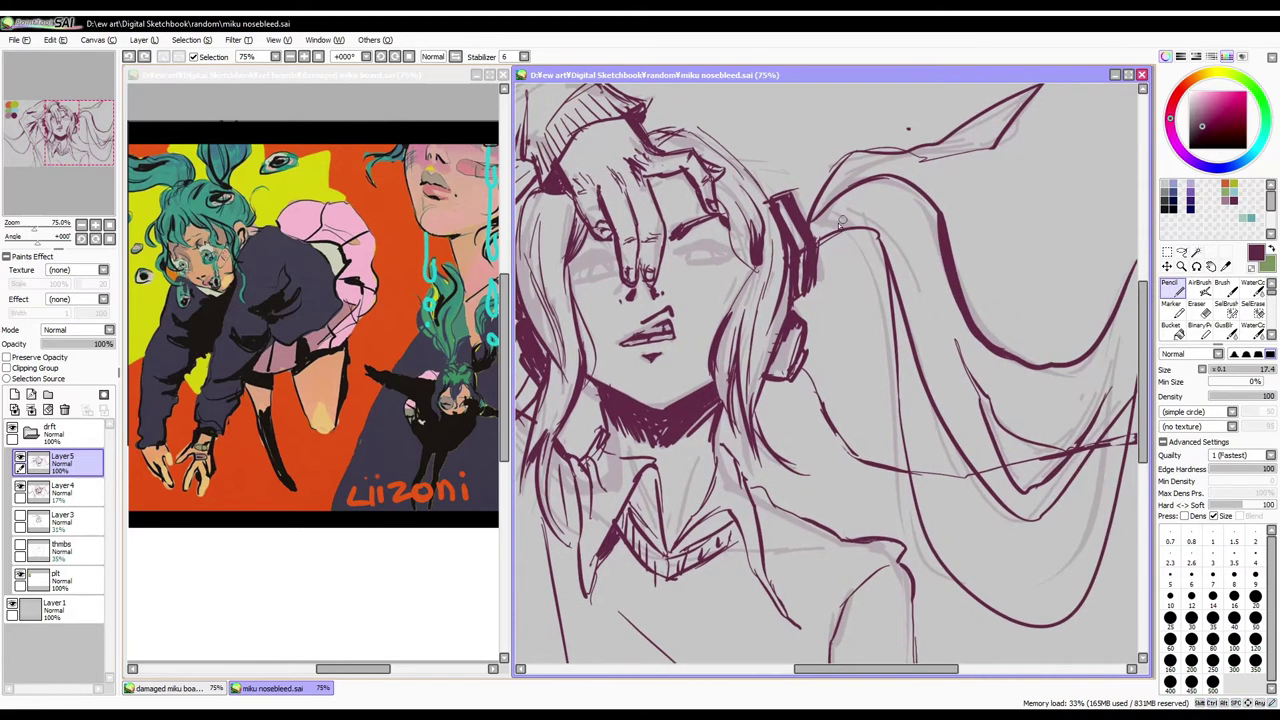
{"action": "mouse_move", "coordinate": [848, 370]}
{"action": "left_mouse_down"}
{"action": "mouse_move", "coordinate": [791, 270]}
{"action": "mouse_move", "coordinate": [1050, 300]}
{"action": "left_mouse_up"}
{"action": "left_click_drag", "start_coordinate": [760, 320], "coordinate": [810, 270]}
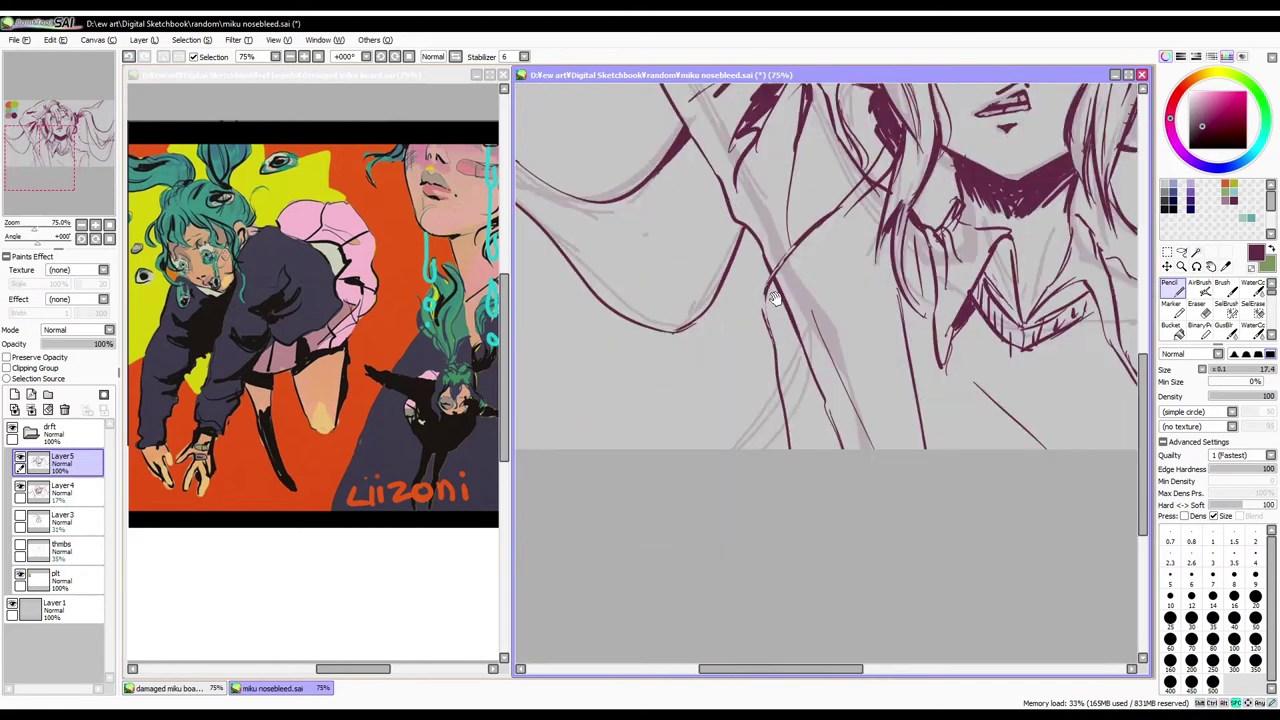
Step: Add inner strands to the pigtail behind the raised arm and continue its hair below the elbow
{"action": "mouse_move", "coordinate": [636, 70]}
{"action": "left_mouse_down"}
{"action": "mouse_move", "coordinate": [641, 125]}
{"action": "mouse_move", "coordinate": [807, 178]}
{"action": "left_mouse_up"}
{"action": "left_click_drag", "start_coordinate": [660, 365], "coordinate": [835, 470]}
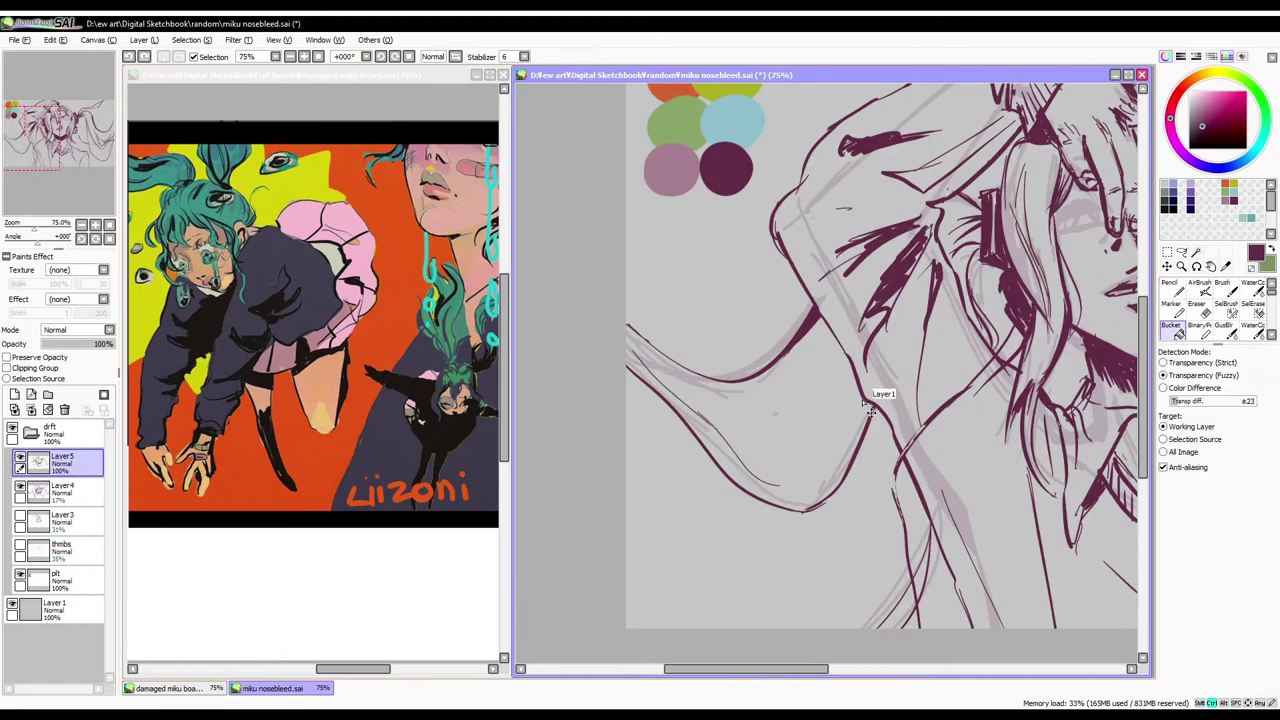
{"action": "left_click_drag", "start_coordinate": [860, 405], "coordinate": [760, 500]}
{"action": "left_click_drag", "start_coordinate": [840, 350], "coordinate": [790, 440]}
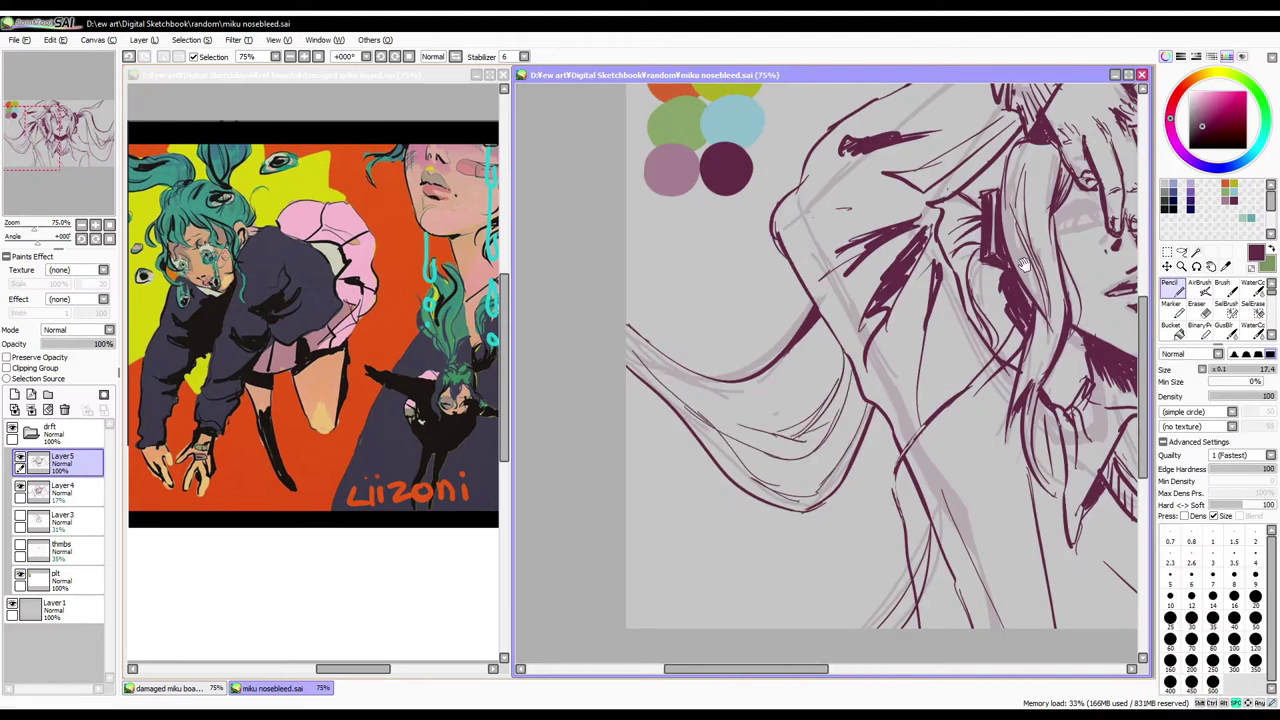
Step: Hatch shadows on the neck, collar and striped neckline band, and save the drawing
{"action": "left_click_drag", "start_coordinate": [929, 340], "coordinate": [700, 300]}
{"action": "mouse_move", "coordinate": [780, 400]}
{"action": "left_mouse_down"}
{"action": "mouse_move", "coordinate": [897, 337]}
{"action": "mouse_move", "coordinate": [896, 352]}
{"action": "left_mouse_up"}
{"action": "key", "text": "e"}
{"action": "key", "text": "n"}
{"action": "mouse_move", "coordinate": [842, 310]}
{"action": "left_mouse_down"}
{"action": "mouse_move", "coordinate": [866, 332]}
{"action": "mouse_move", "coordinate": [854, 350]}
{"action": "left_mouse_up"}
{"action": "mouse_move", "coordinate": [860, 360]}
{"action": "left_mouse_down"}
{"action": "mouse_move", "coordinate": [845, 348]}
{"action": "mouse_move", "coordinate": [918, 416]}
{"action": "left_mouse_up"}
{"action": "mouse_move", "coordinate": [900, 380]}
{"action": "left_mouse_down"}
{"action": "mouse_move", "coordinate": [885, 368]}
{"action": "mouse_move", "coordinate": [900, 406]}
{"action": "left_mouse_up"}
{"action": "left_click_drag", "start_coordinate": [842, 368], "coordinate": [888, 370]}
{"action": "left_click_drag", "start_coordinate": [801, 364], "coordinate": [772, 310]}
{"action": "key", "text": "ctrl+s"}
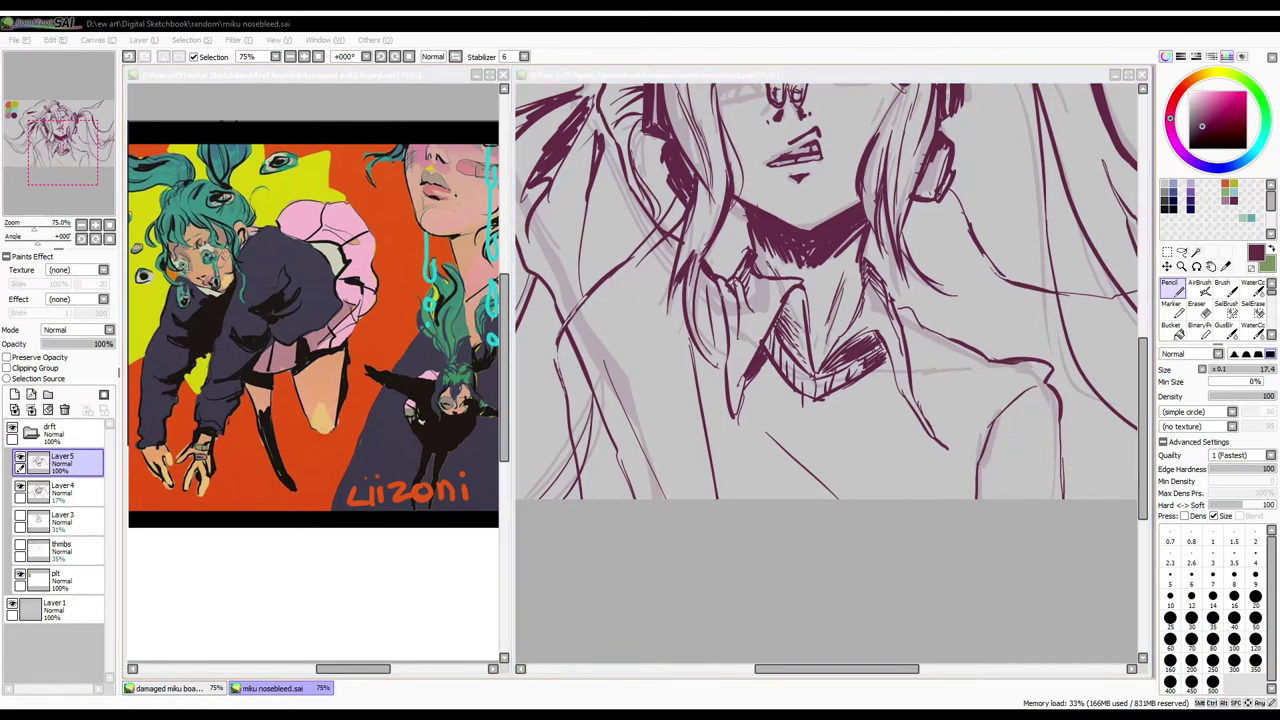
Step: Enlarge the drawing window, draw the small fingertip beside the nose and a patch on the jaw, and save
{"action": "left_click", "coordinate": [1128, 74]}
{"action": "left_click_drag", "start_coordinate": [722, 244], "coordinate": [737, 199]}
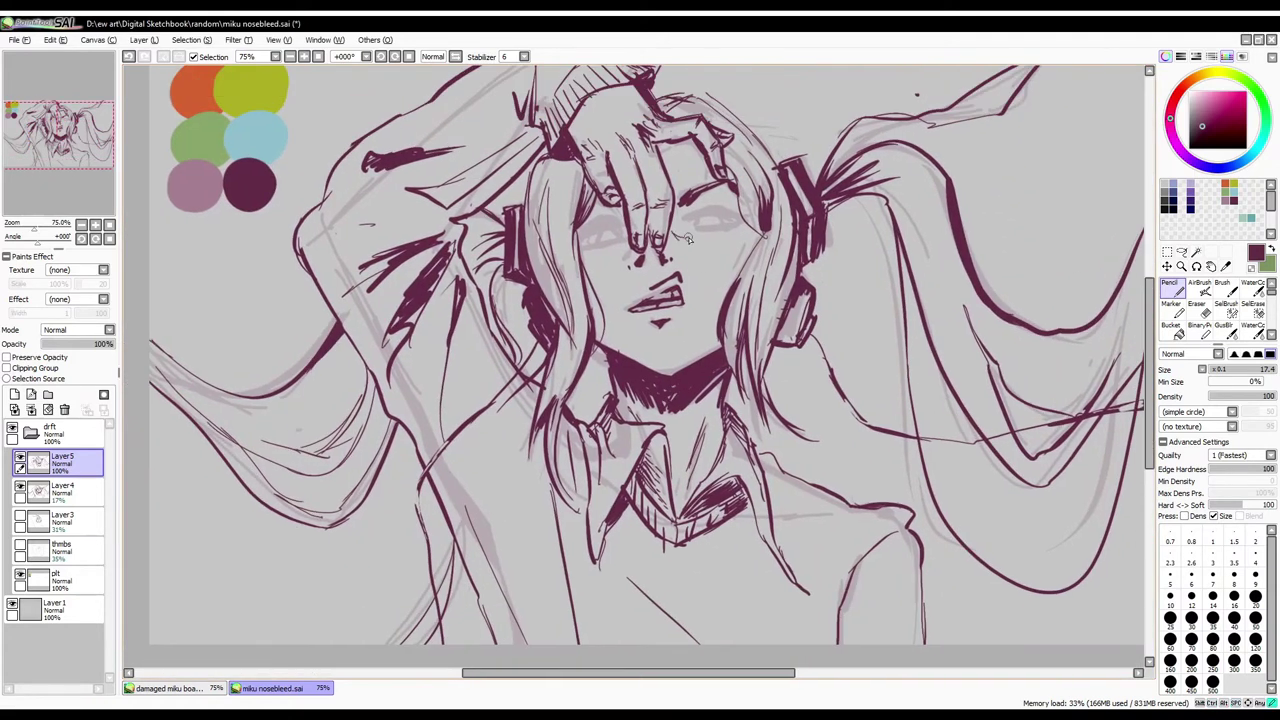
{"action": "scroll", "coordinate": [673, 234], "scroll_direction": "down", "scroll_amount": 1}
{"action": "key", "text": "e"}
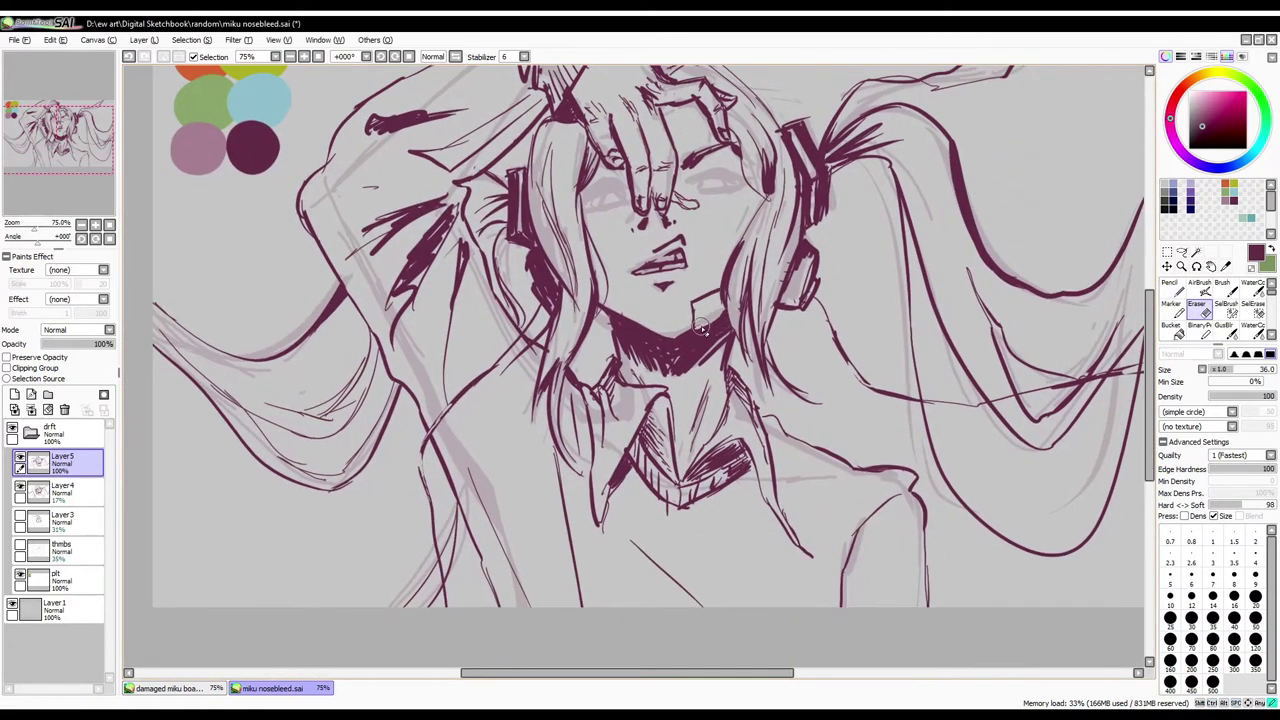
{"action": "key", "text": "ctrl+s"}
Step: Draw a bandage strip on the cheek near the front hair lock and add fine crease lines to the hand's back
{"action": "scroll", "coordinate": [670, 280], "scroll_direction": "up", "scroll_amount": 1}
{"action": "key", "text": "n"}
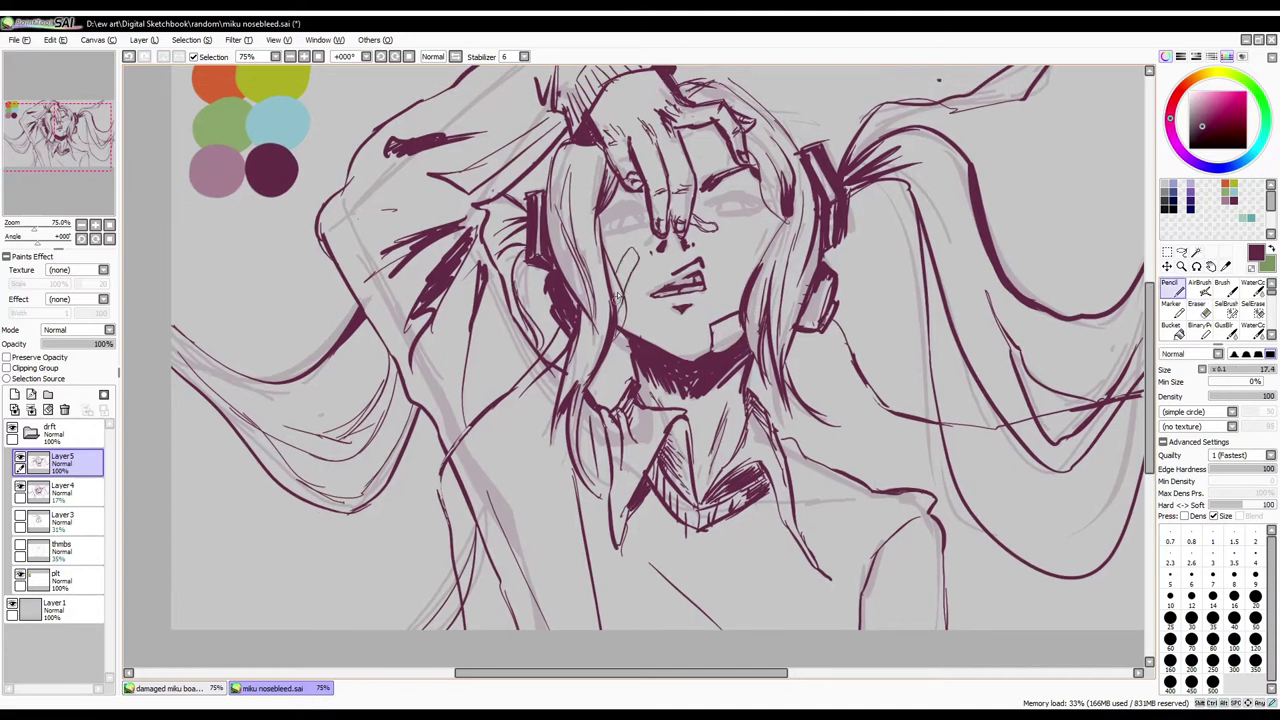
{"action": "key", "text": "ctrl+s"}
{"action": "scroll", "coordinate": [737, 440], "scroll_direction": "up", "scroll_amount": 1}
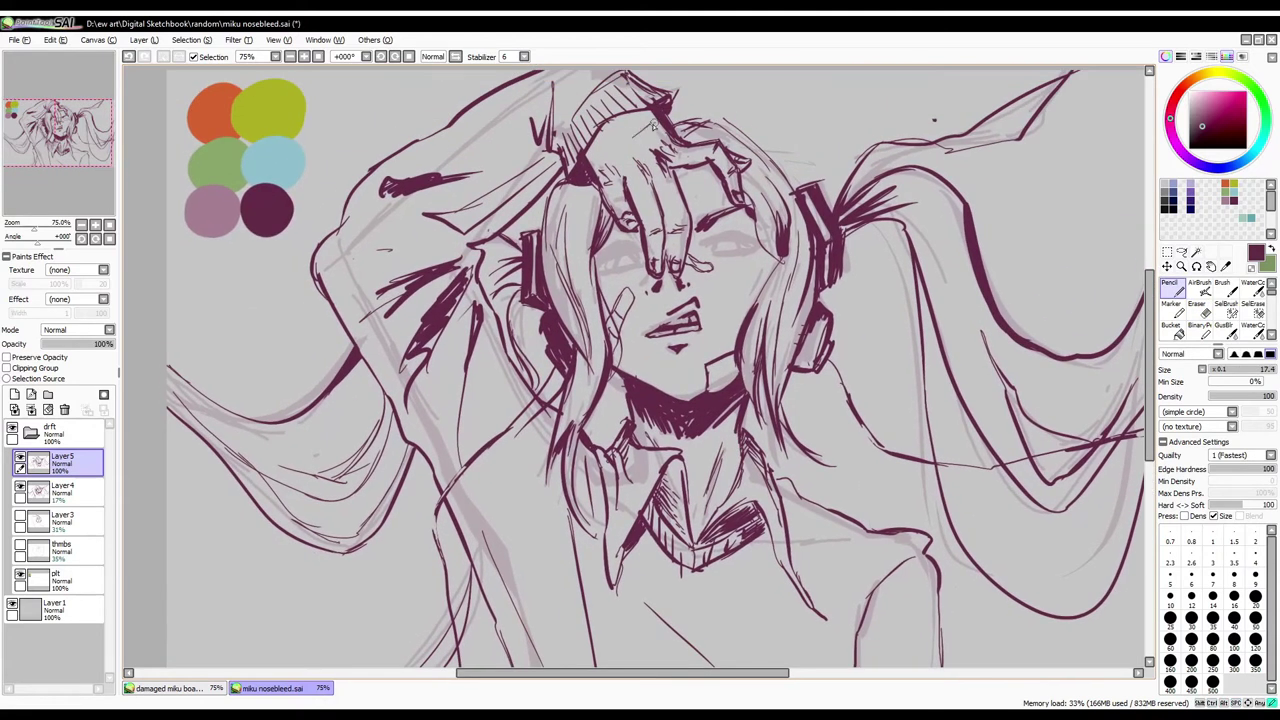
{"action": "scroll", "coordinate": [594, 591], "scroll_direction": "down", "scroll_amount": 1}
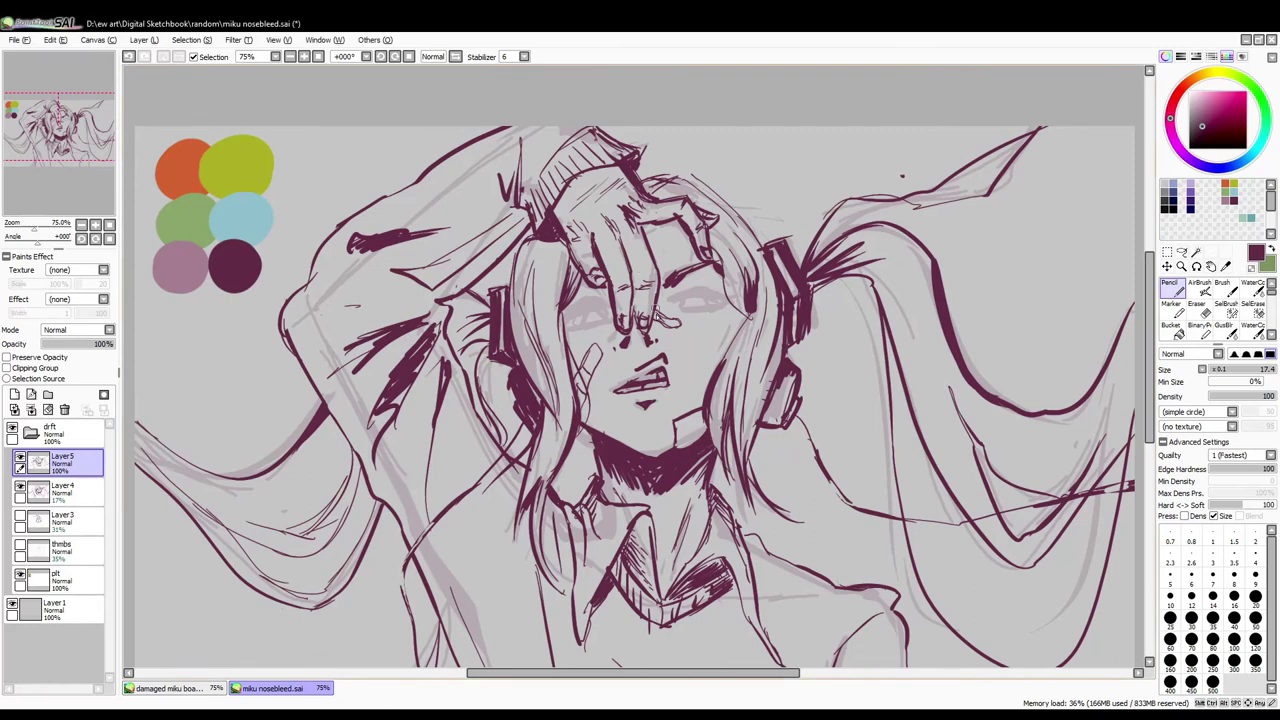
{"action": "scroll", "coordinate": [750, 278], "scroll_direction": "up", "scroll_amount": 3}
{"action": "scroll", "coordinate": [750, 278], "scroll_direction": "down", "scroll_amount": 4}
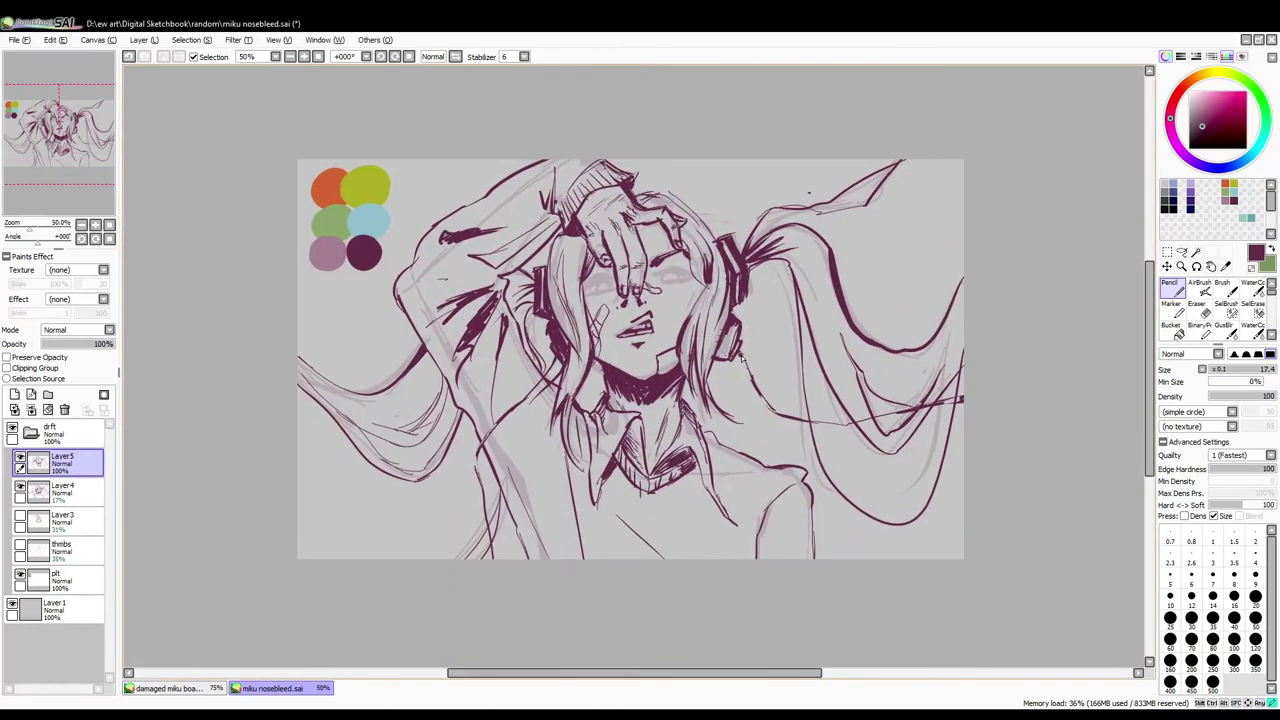
Step: Bring back the side-by-side reference view and hatch dark folds on the lowered arm's sleeve
{"action": "left_click", "coordinate": [1259, 40]}
{"action": "left_click", "coordinate": [401, 89]}
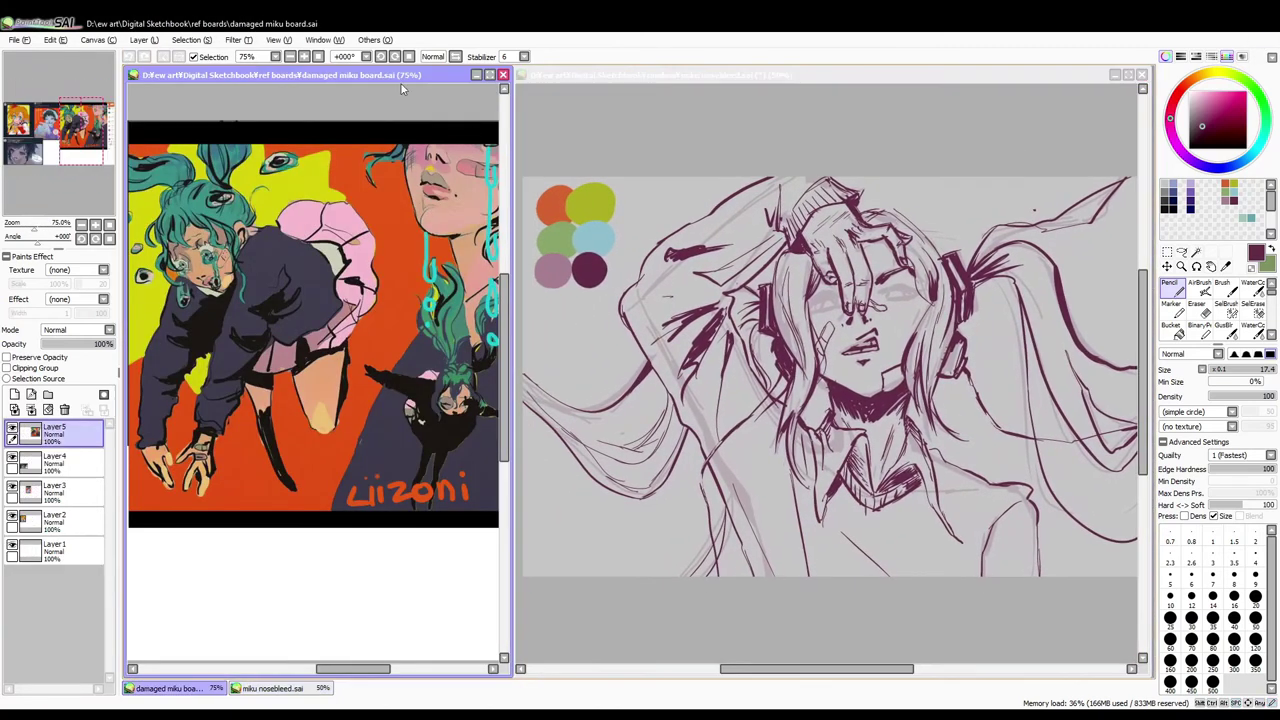
{"action": "left_click", "coordinate": [678, 182]}
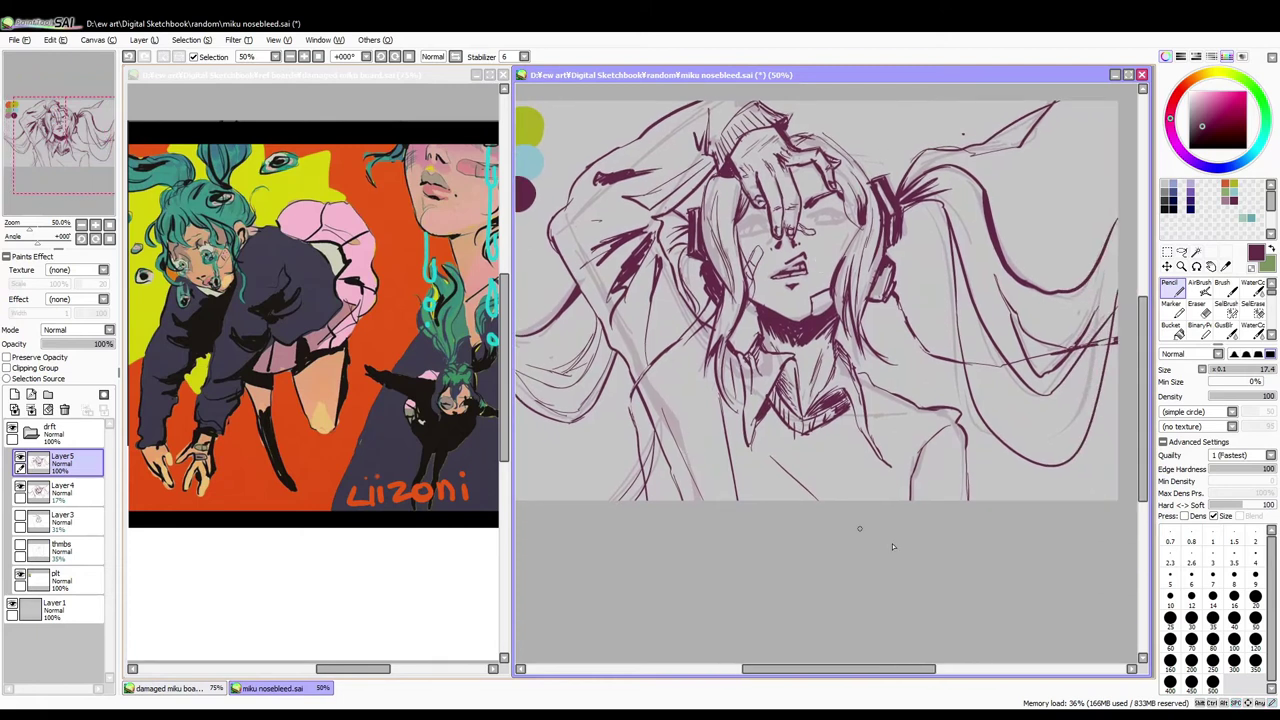
{"action": "left_click_drag", "start_coordinate": [880, 348], "coordinate": [830, 398]}
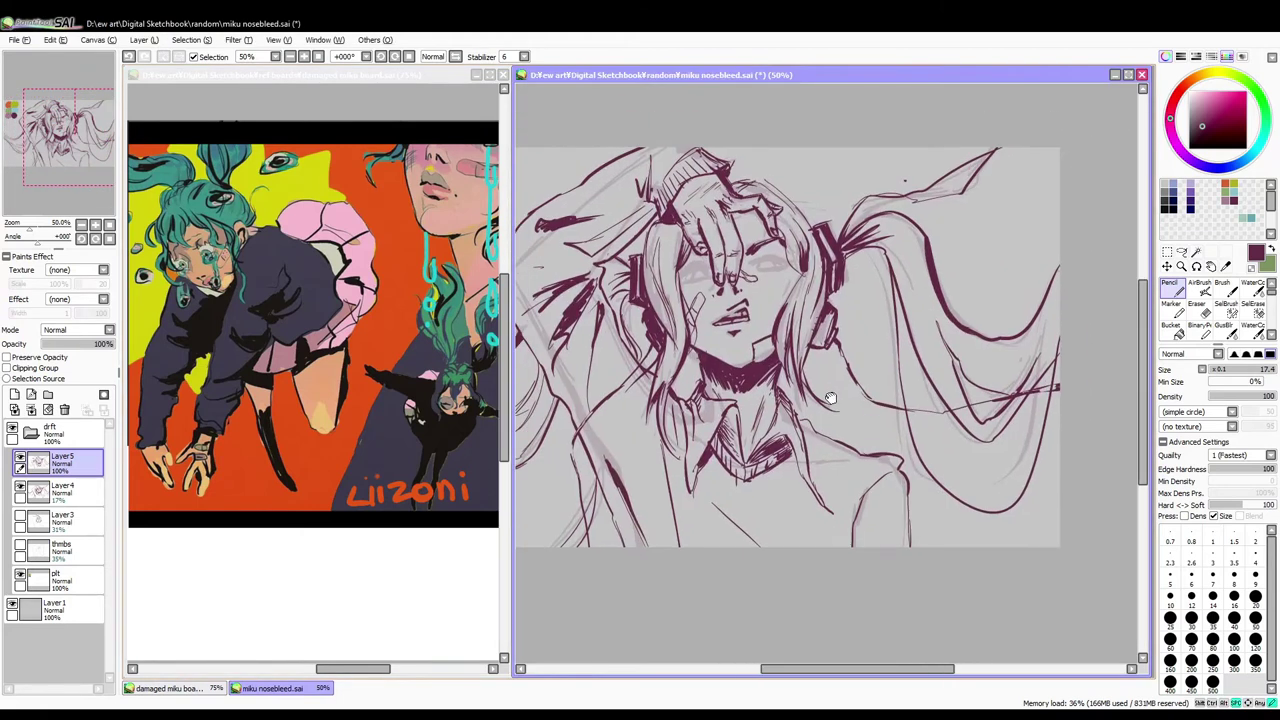
{"action": "left_click_drag", "start_coordinate": [732, 343], "coordinate": [750, 325]}
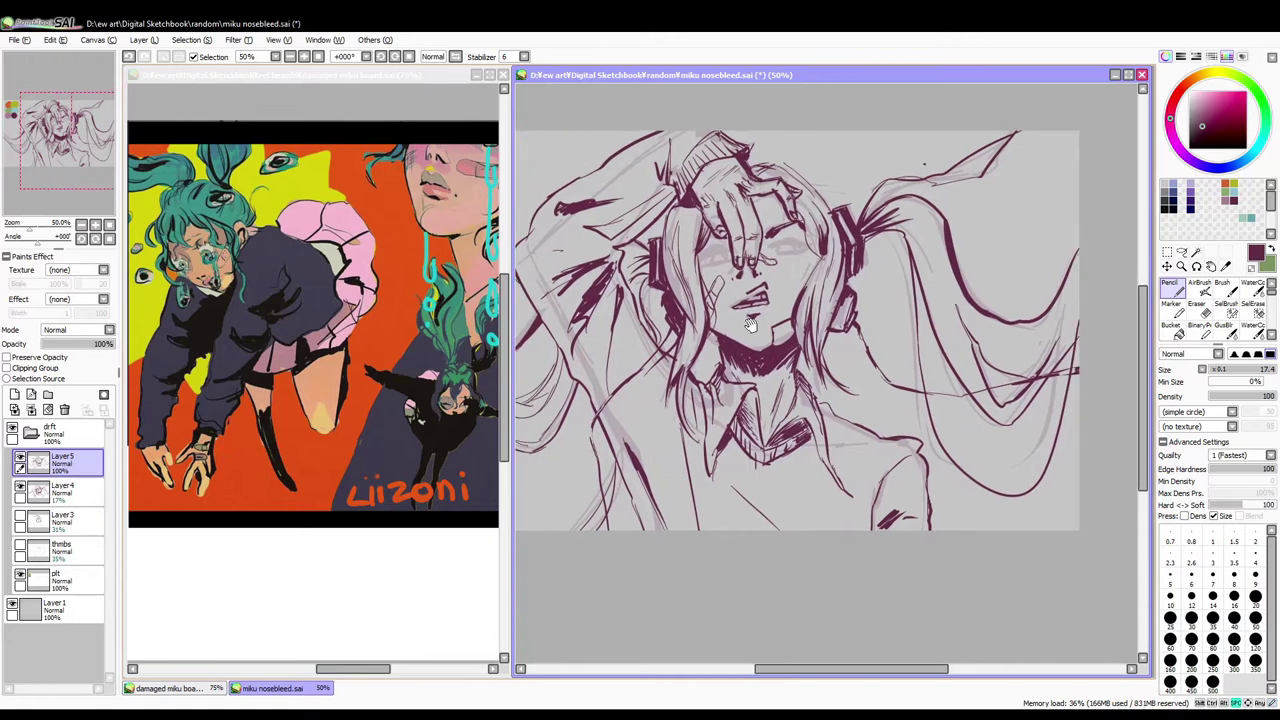
{"action": "left_click_drag", "start_coordinate": [884, 512], "coordinate": [914, 496]}
Step: Add finishing strokes around the exposed eye and cheek bandage, and switch to the AirBrush
{"action": "left_click_drag", "start_coordinate": [883, 274], "coordinate": [913, 349]}
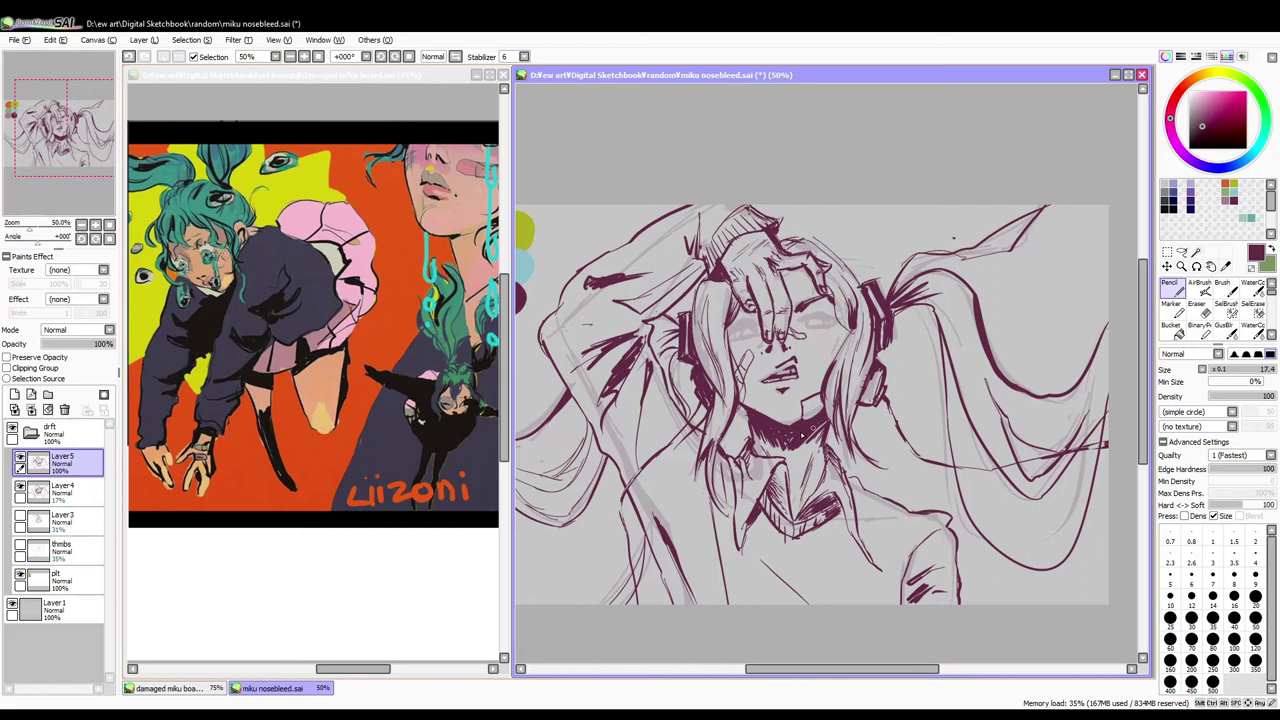
{"action": "scroll", "coordinate": [780, 340], "scroll_direction": "up", "scroll_amount": 4}
{"action": "mouse_move", "coordinate": [832, 262]}
{"action": "left_mouse_down"}
{"action": "mouse_move", "coordinate": [886, 424]}
{"action": "mouse_move", "coordinate": [910, 280]}
{"action": "mouse_move", "coordinate": [1006, 356]}
{"action": "left_mouse_up"}
{"action": "scroll", "coordinate": [802, 320], "scroll_direction": "down", "scroll_amount": 6}
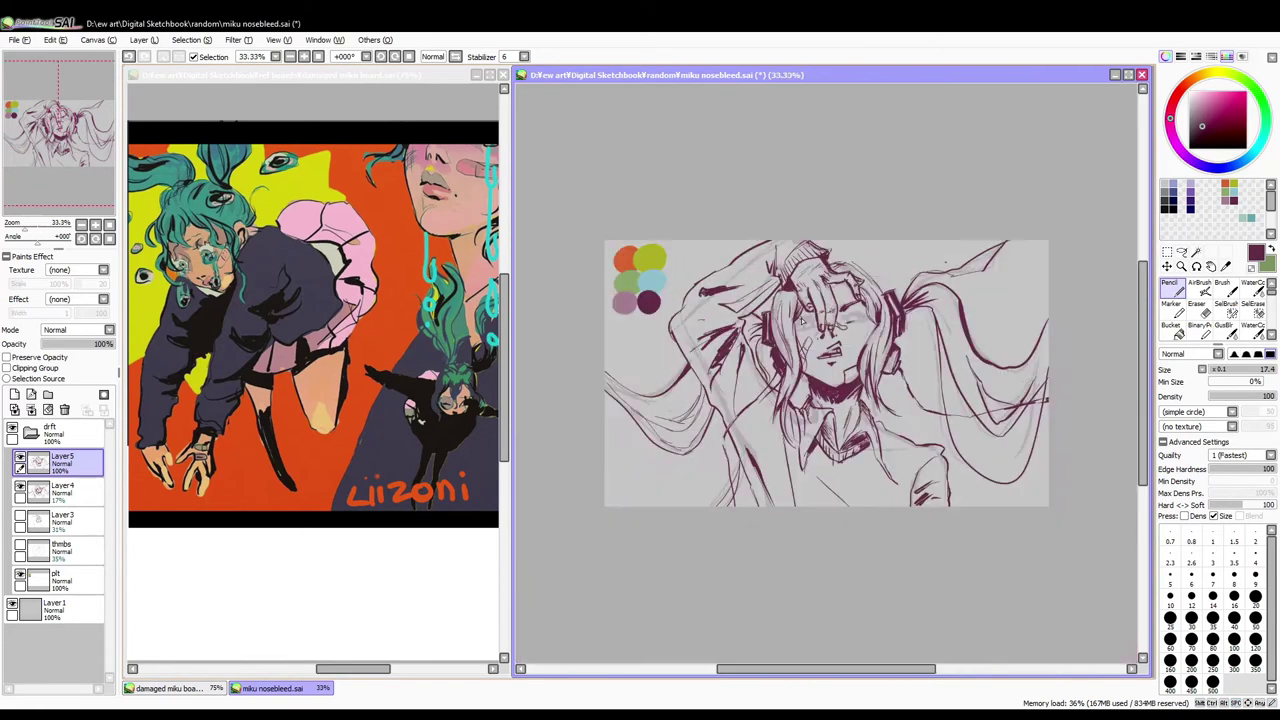
{"action": "scroll", "coordinate": [802, 320], "scroll_direction": "up", "scroll_amount": 1}
{"action": "left_click_drag", "start_coordinate": [826, 400], "coordinate": [804, 380]}
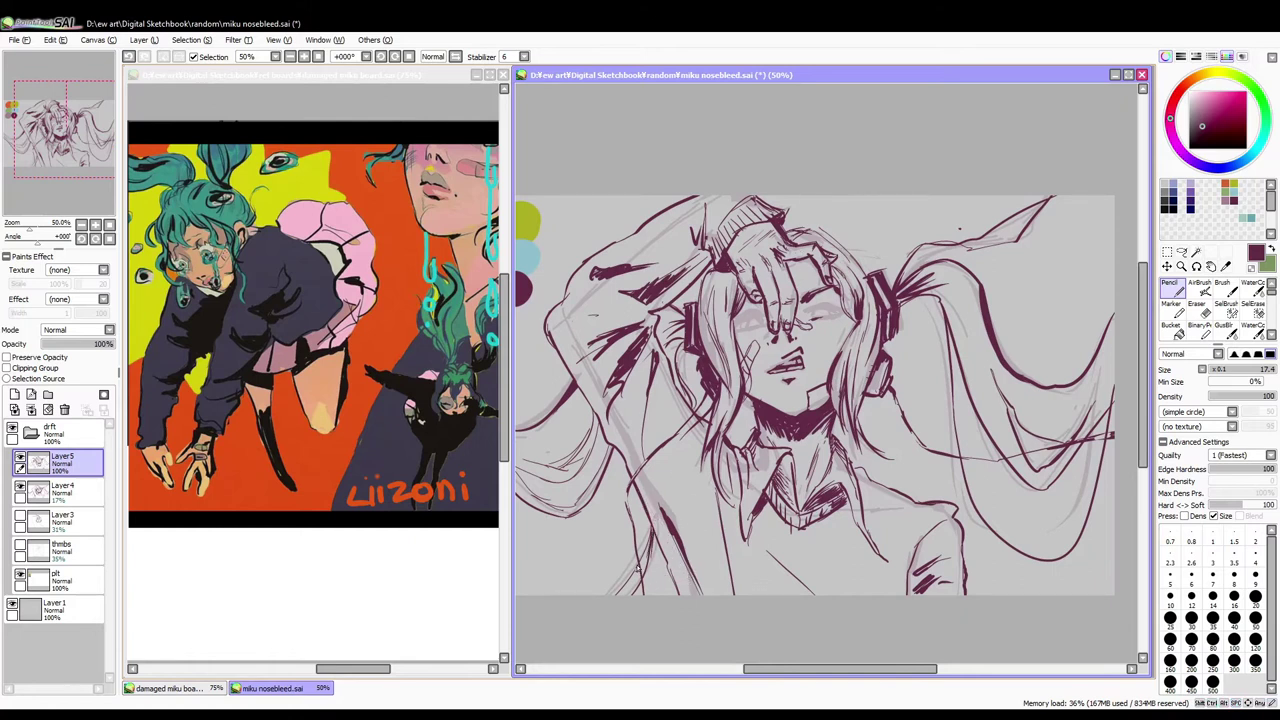
{"action": "left_click_drag", "start_coordinate": [872, 337], "coordinate": [838, 303]}
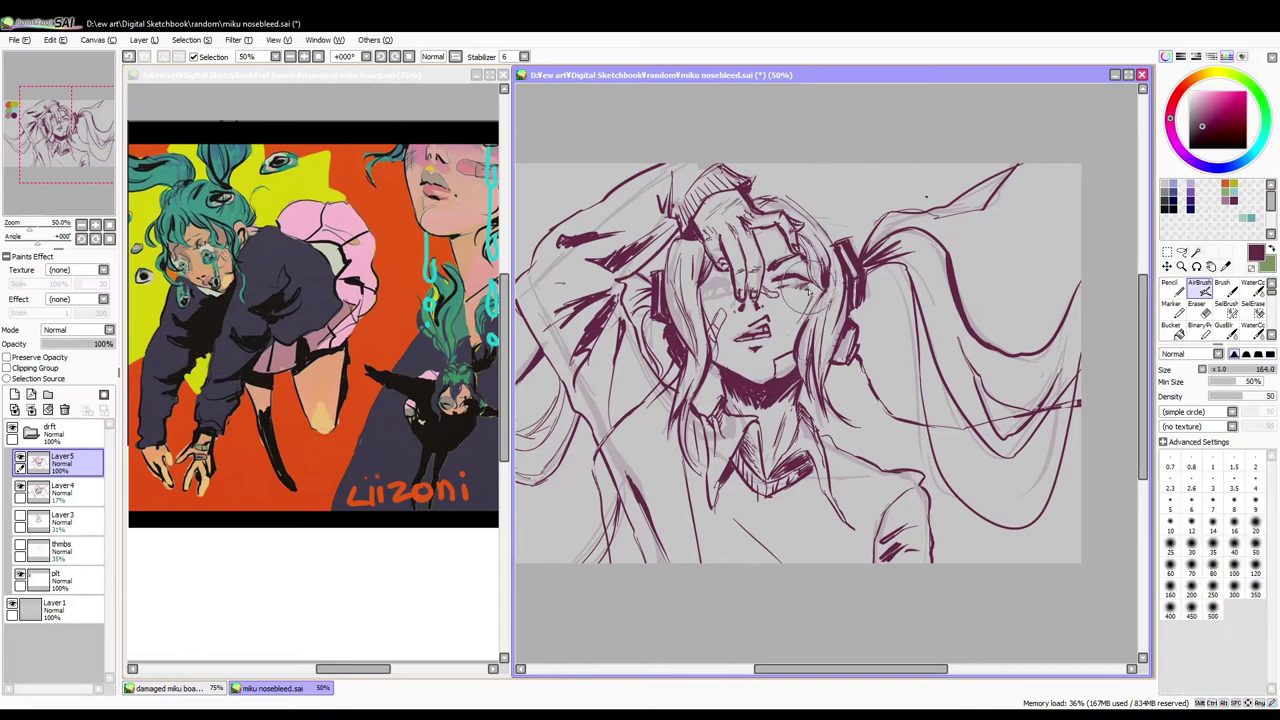
Step: Ink the eye behind the raised hand and strengthen the exposed eye with the Pencil
{"action": "scroll", "coordinate": [763, 322], "scroll_direction": "up", "scroll_amount": 2}
{"action": "mouse_move", "coordinate": [843, 331]}
{"action": "left_mouse_down"}
{"action": "mouse_move", "coordinate": [850, 300]}
{"action": "mouse_move", "coordinate": [842, 308]}
{"action": "left_mouse_up"}
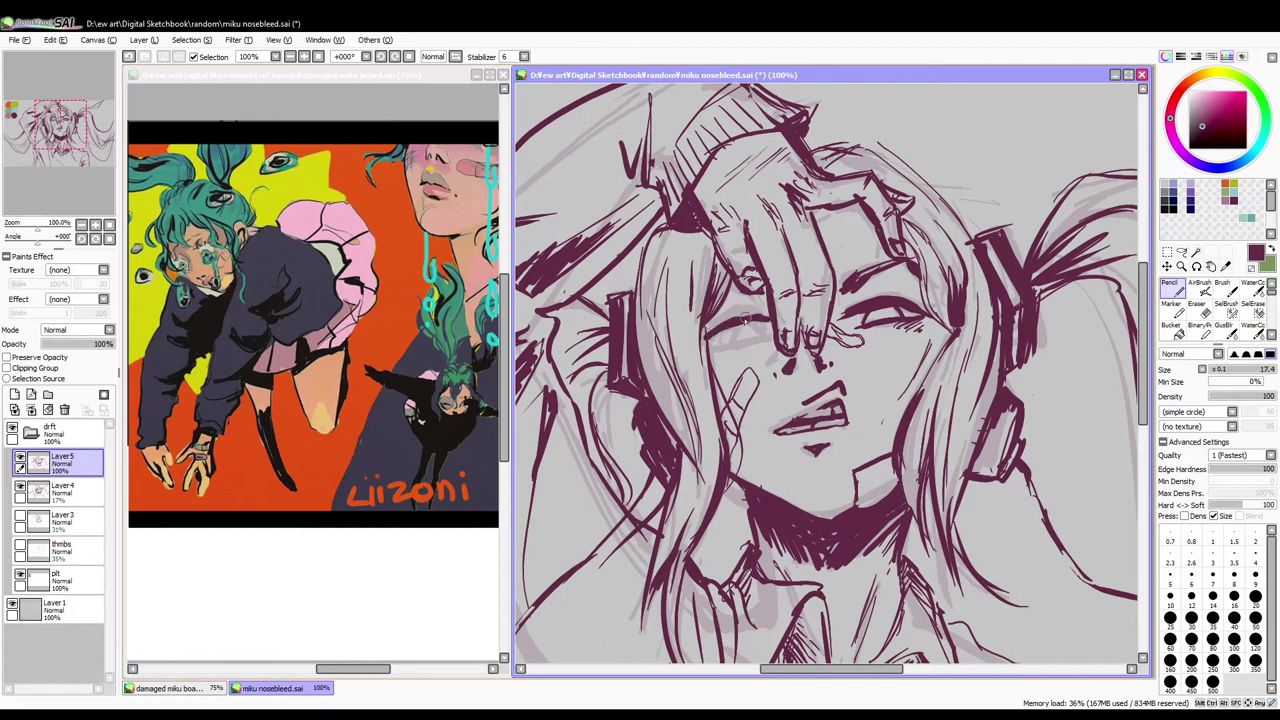
{"action": "mouse_move", "coordinate": [735, 352]}
{"action": "left_mouse_down"}
{"action": "mouse_move", "coordinate": [742, 335]}
{"action": "mouse_move", "coordinate": [843, 298]}
{"action": "left_mouse_up"}
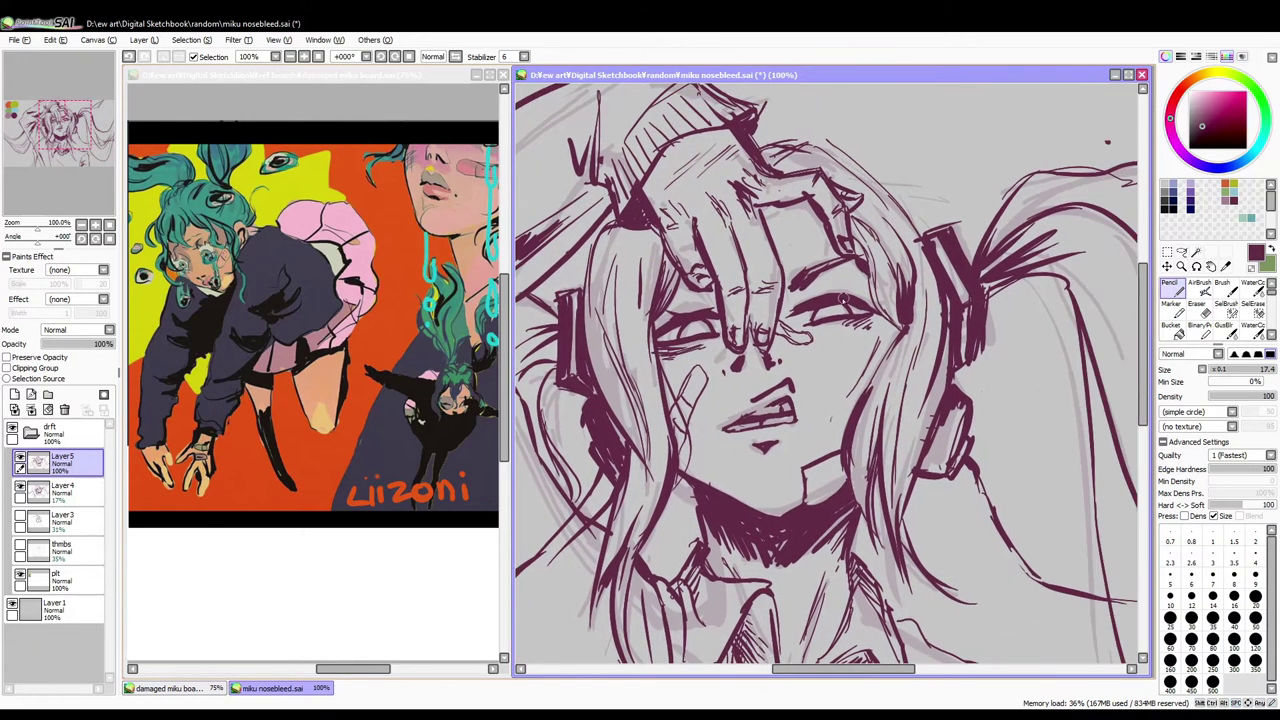
{"action": "left_click_drag", "start_coordinate": [854, 240], "coordinate": [687, 310]}
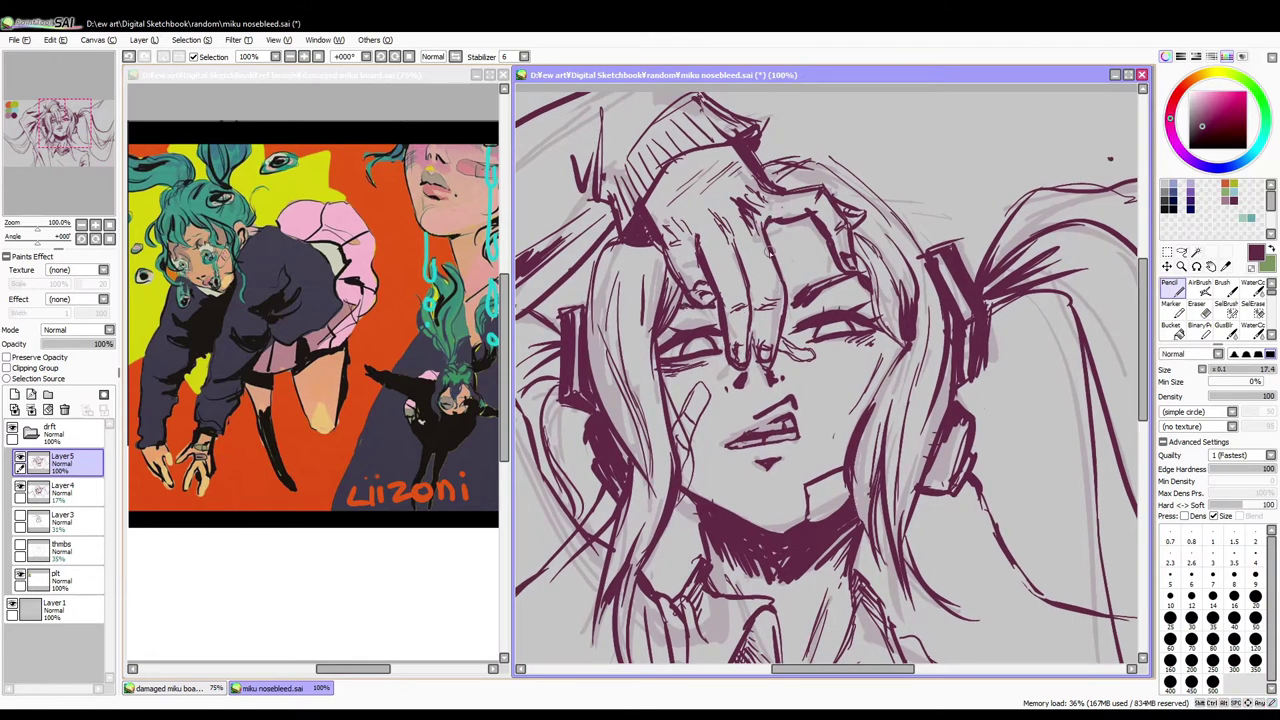
Step: Draw the shoulder line beside the collar and thicken the diagonal folds across the jacket front
{"action": "scroll", "coordinate": [760, 354], "scroll_direction": "down", "scroll_amount": 2}
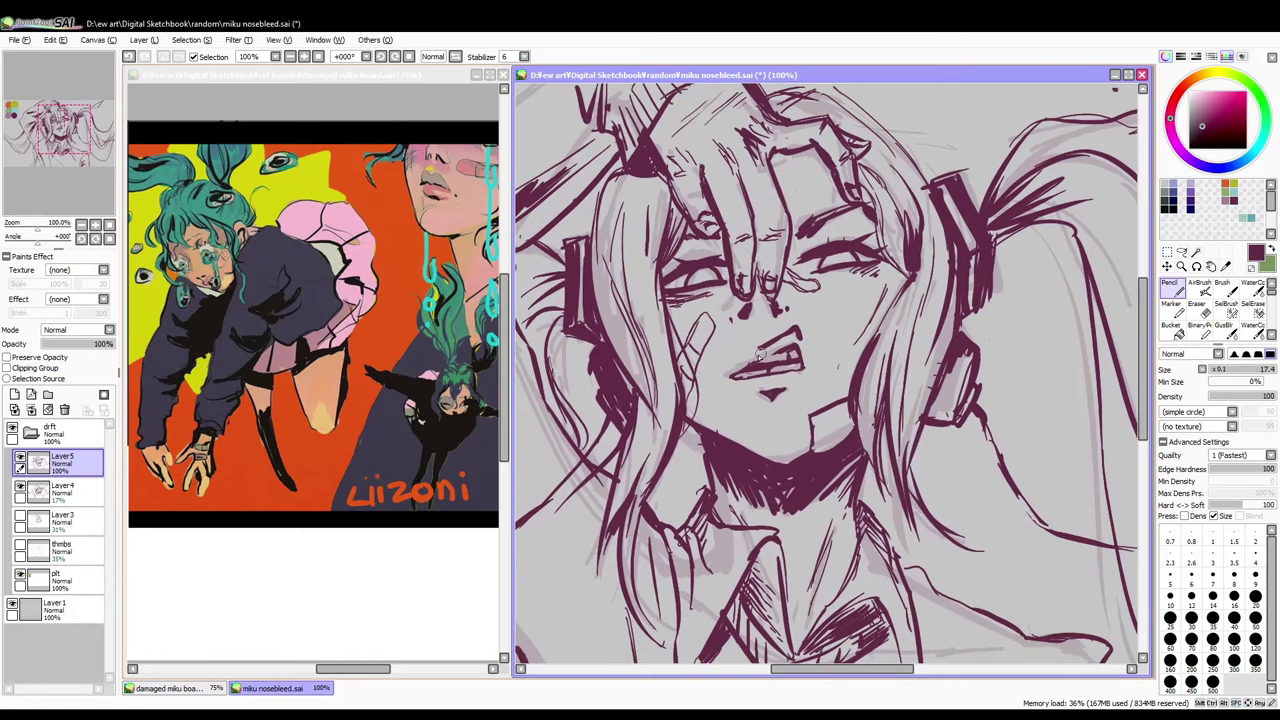
{"action": "left_click_drag", "start_coordinate": [771, 357], "coordinate": [884, 279]}
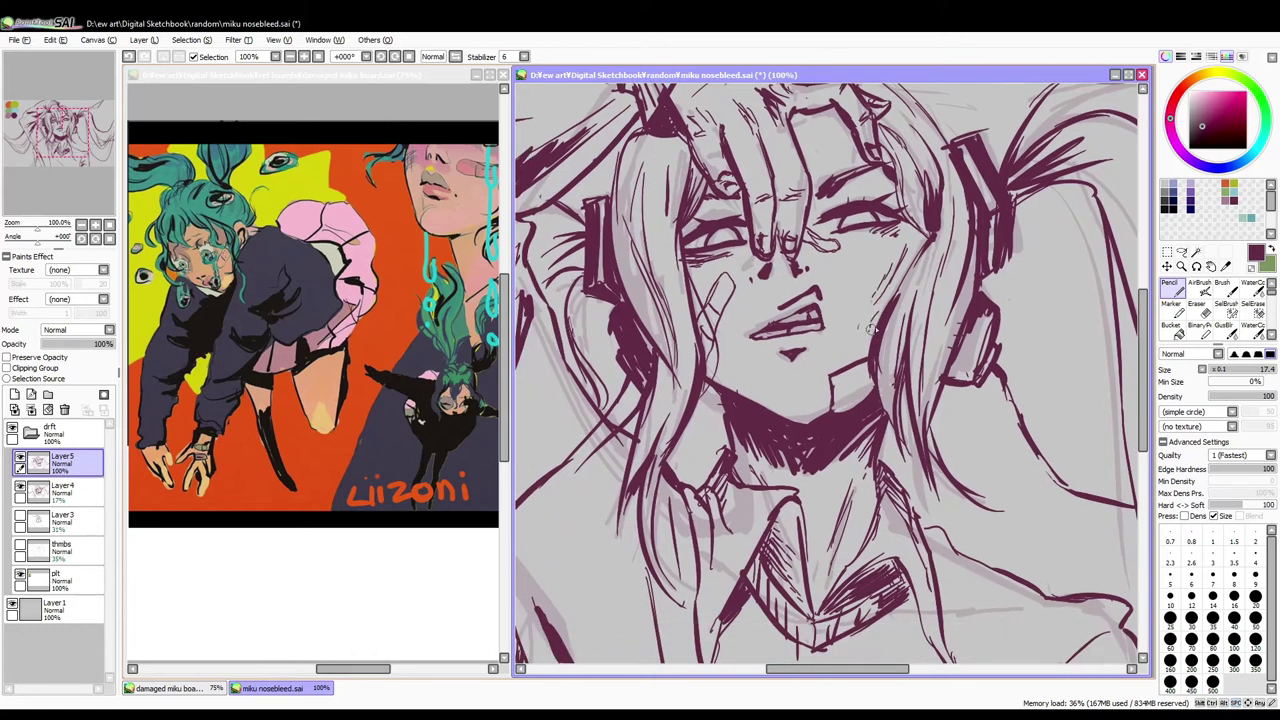
{"action": "left_click_drag", "start_coordinate": [872, 328], "coordinate": [706, 378]}
{"action": "scroll", "coordinate": [855, 502], "scroll_direction": "down", "scroll_amount": 7}
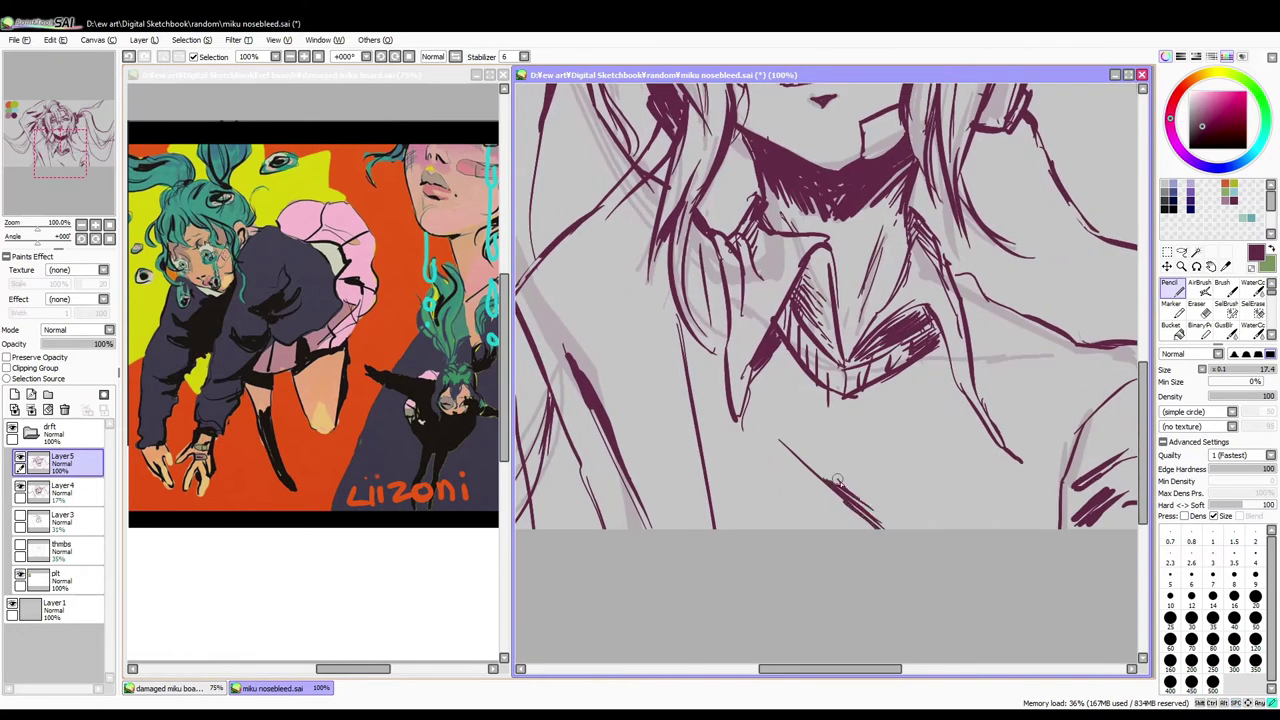
{"action": "scroll", "coordinate": [838, 481], "scroll_direction": "down", "scroll_amount": 4}
{"action": "scroll", "coordinate": [830, 400], "scroll_direction": "up", "scroll_amount": 3}
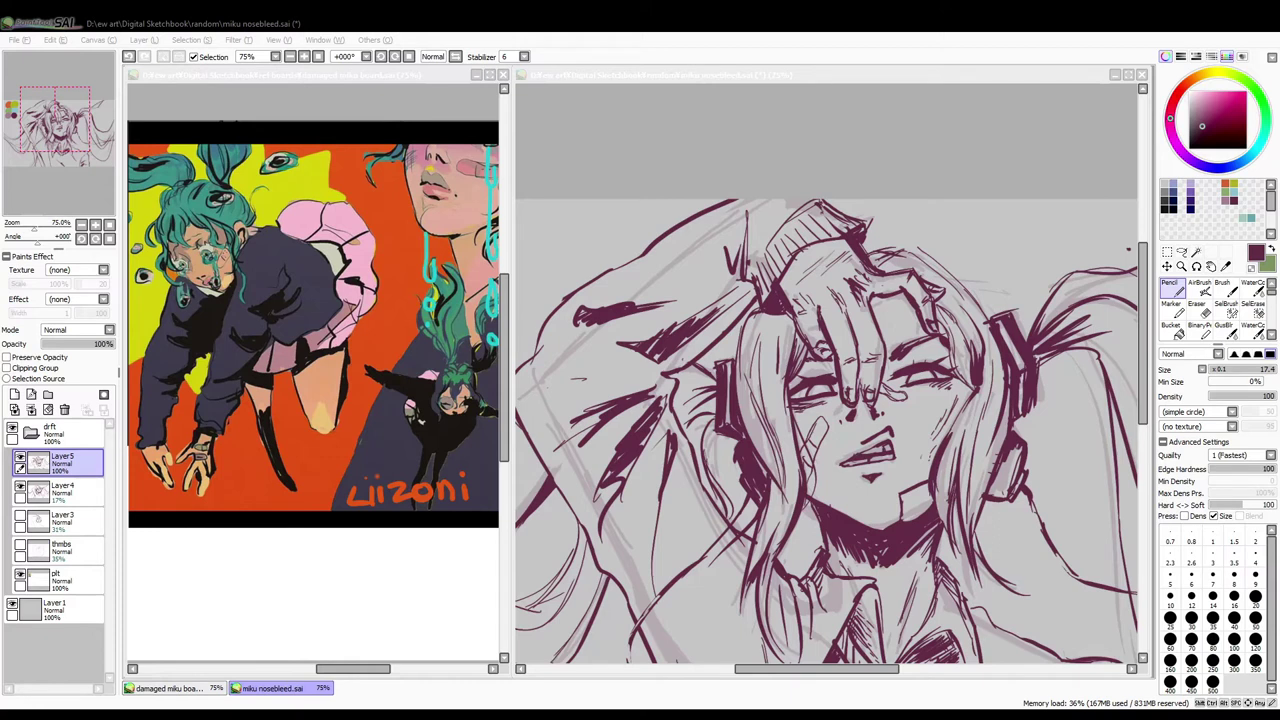
Step: Touch up the lines below the raised arm and the flowing pigtail beside the headphone, and save the file
{"action": "left_click", "coordinate": [551, 573]}
{"action": "scroll", "coordinate": [864, 217], "scroll_direction": "down", "scroll_amount": 5}
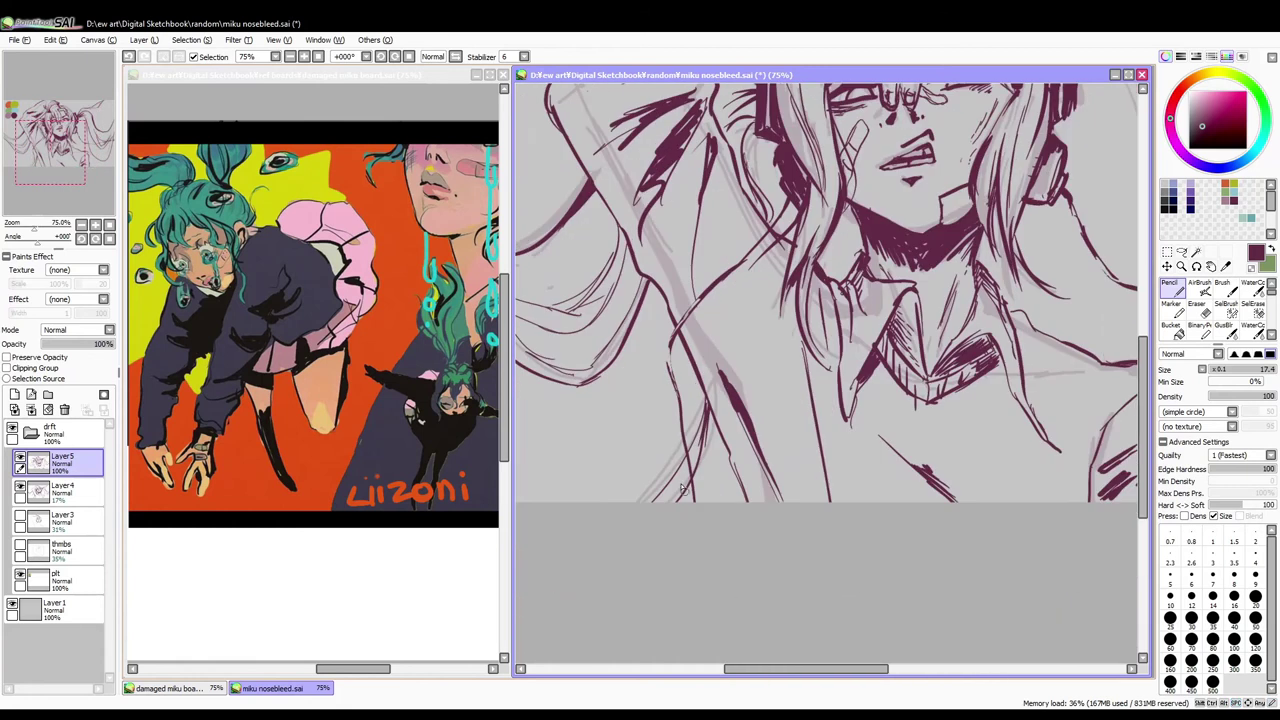
{"action": "key", "text": "e"}
{"action": "mouse_move", "coordinate": [707, 534]}
{"action": "left_mouse_down"}
{"action": "mouse_move", "coordinate": [850, 320]}
{"action": "mouse_move", "coordinate": [899, 220]}
{"action": "left_mouse_up"}
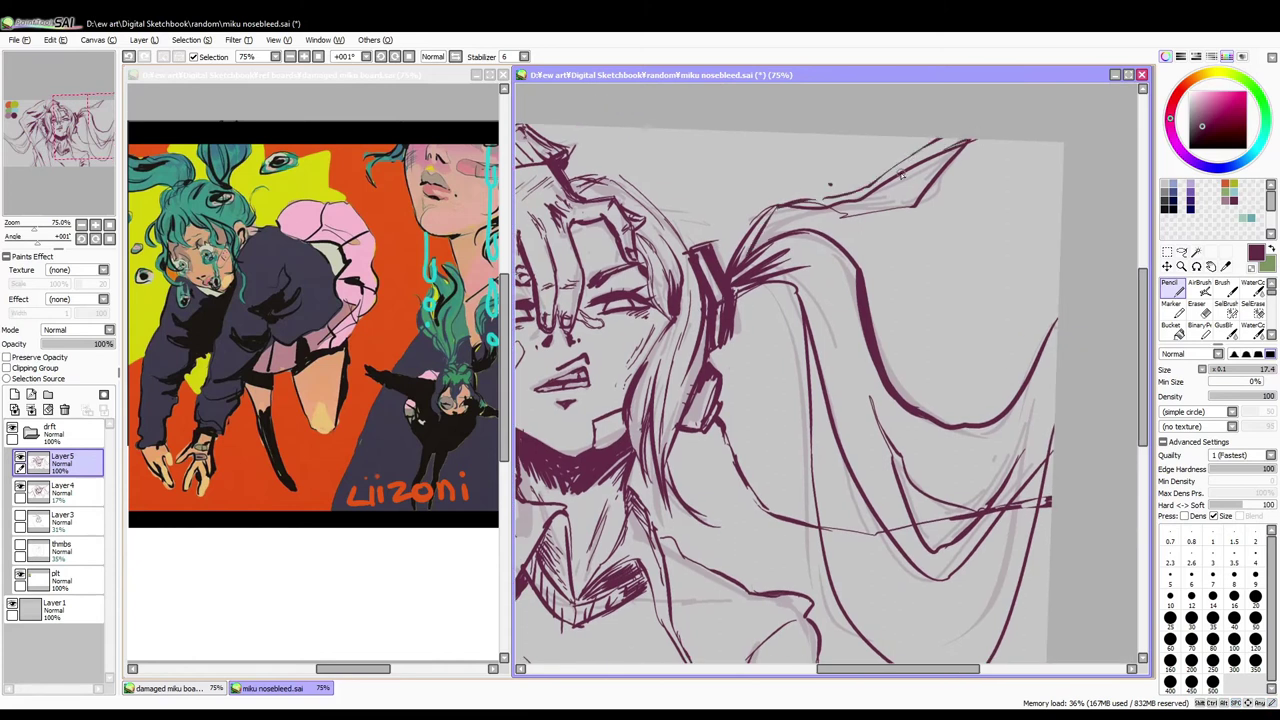
{"action": "left_click_drag", "start_coordinate": [818, 237], "coordinate": [965, 260]}
{"action": "key", "text": "ctrl+s"}
Step: Refine the shoulder seam of the lowered arm with extra fold strokes on its sleeve
{"action": "left_click_drag", "start_coordinate": [862, 315], "coordinate": [904, 158]}
{"action": "left_click_drag", "start_coordinate": [960, 520], "coordinate": [905, 330]}
{"action": "left_click_drag", "start_coordinate": [990, 500], "coordinate": [963, 395]}
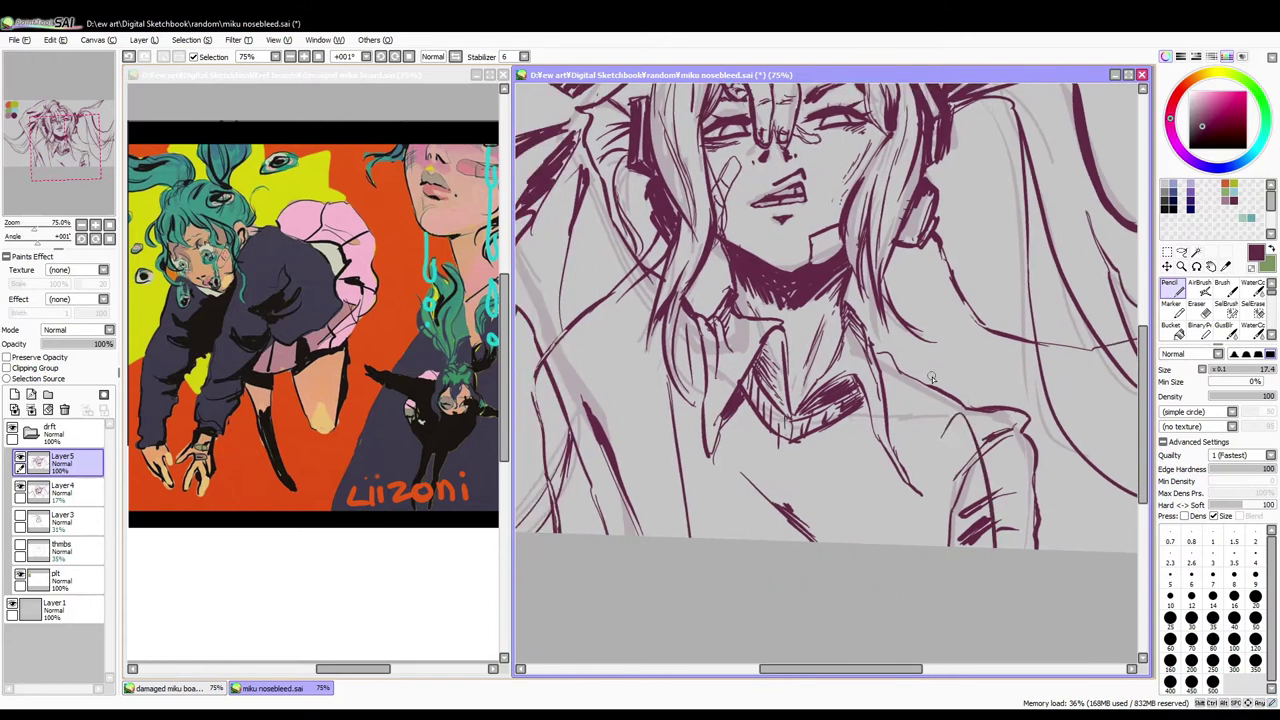
{"action": "scroll", "coordinate": [963, 478], "scroll_direction": "up", "scroll_amount": 3}
{"action": "left_click_drag", "start_coordinate": [795, 320], "coordinate": [810, 322]}
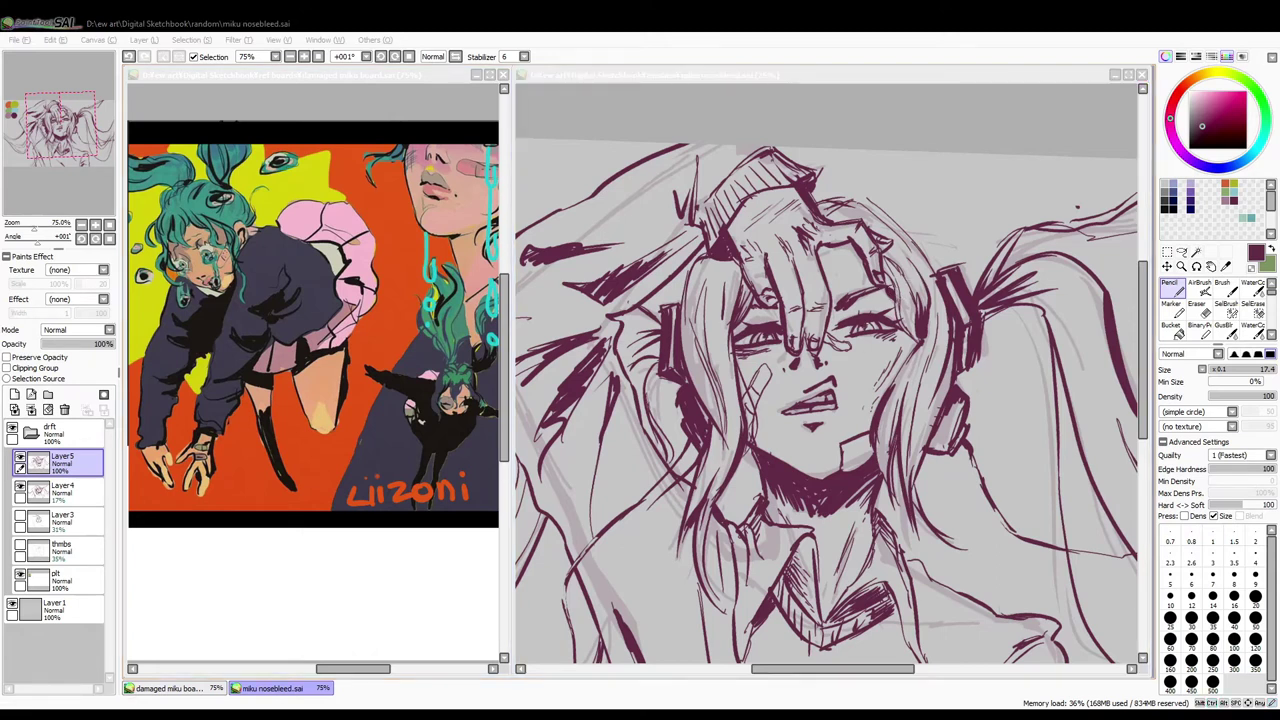
Step: Hide the Layer4 draft and rework the irises of both eyes on Layer5 with the Eraser and Pencil
{"action": "left_click", "coordinate": [838, 192]}
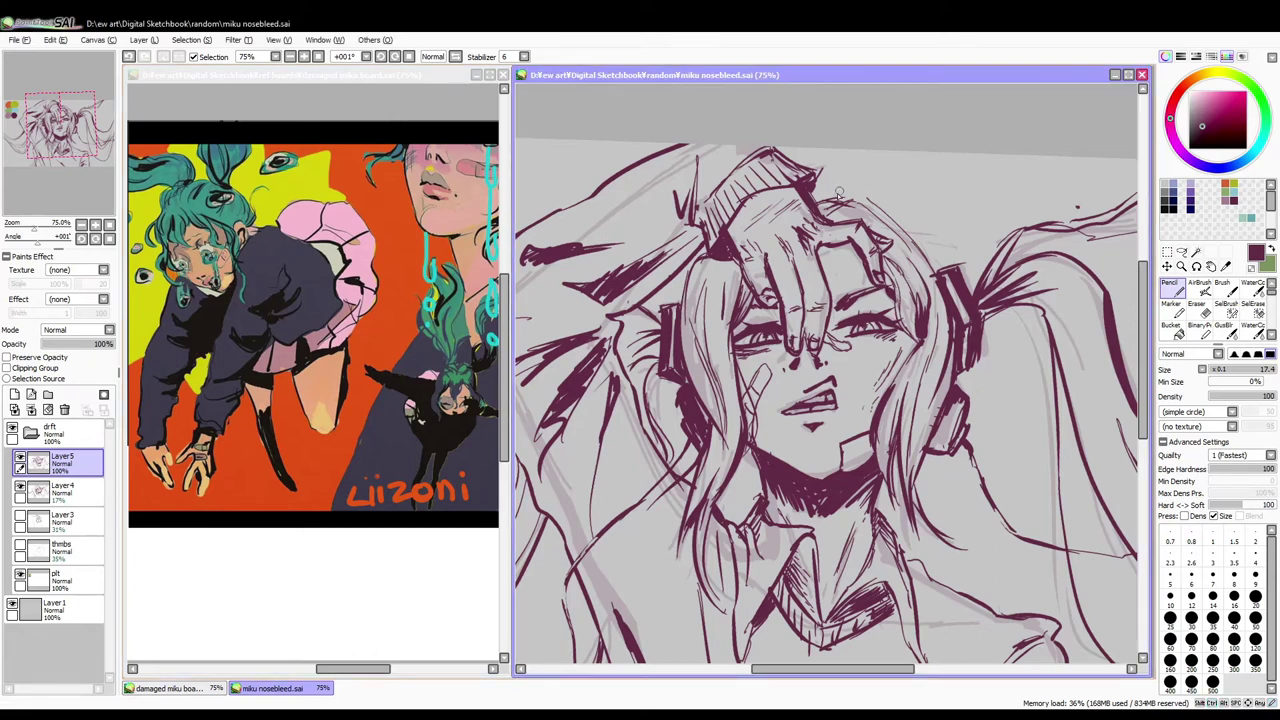
{"action": "left_click_drag", "start_coordinate": [846, 239], "coordinate": [656, 159]}
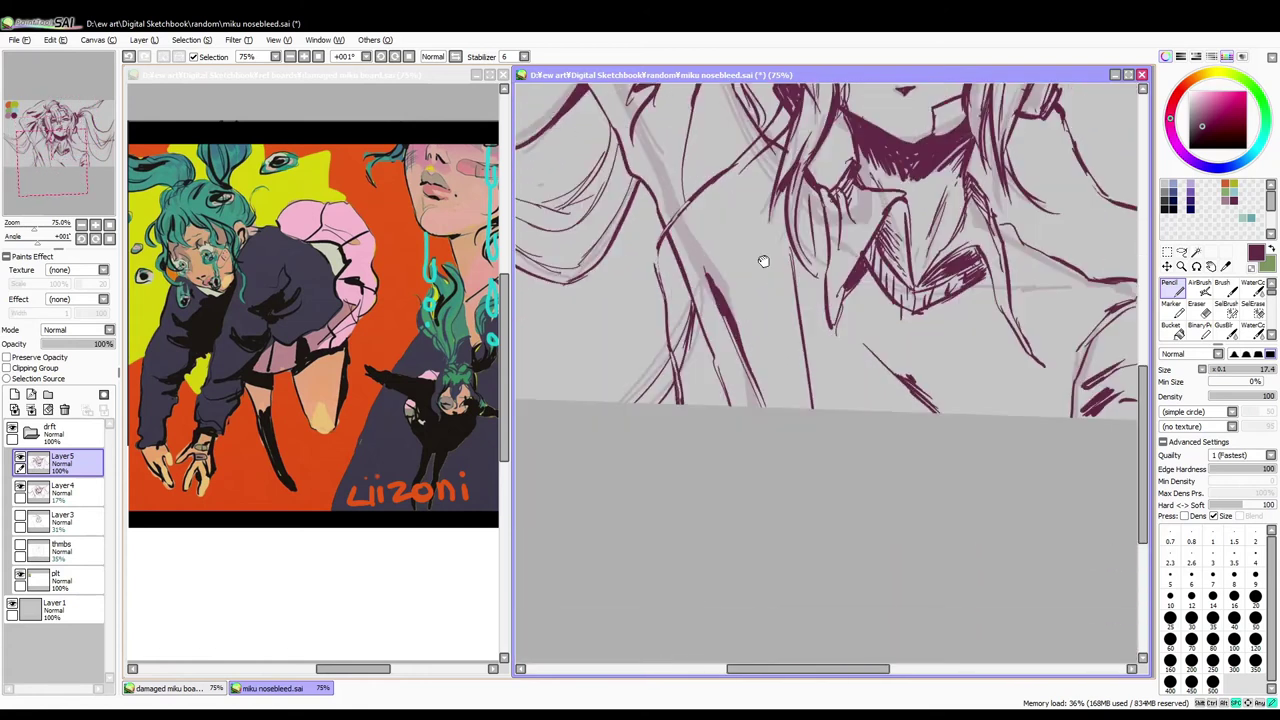
{"action": "scroll", "coordinate": [785, 320], "scroll_direction": "up", "scroll_amount": 3}
{"action": "key", "text": "e"}
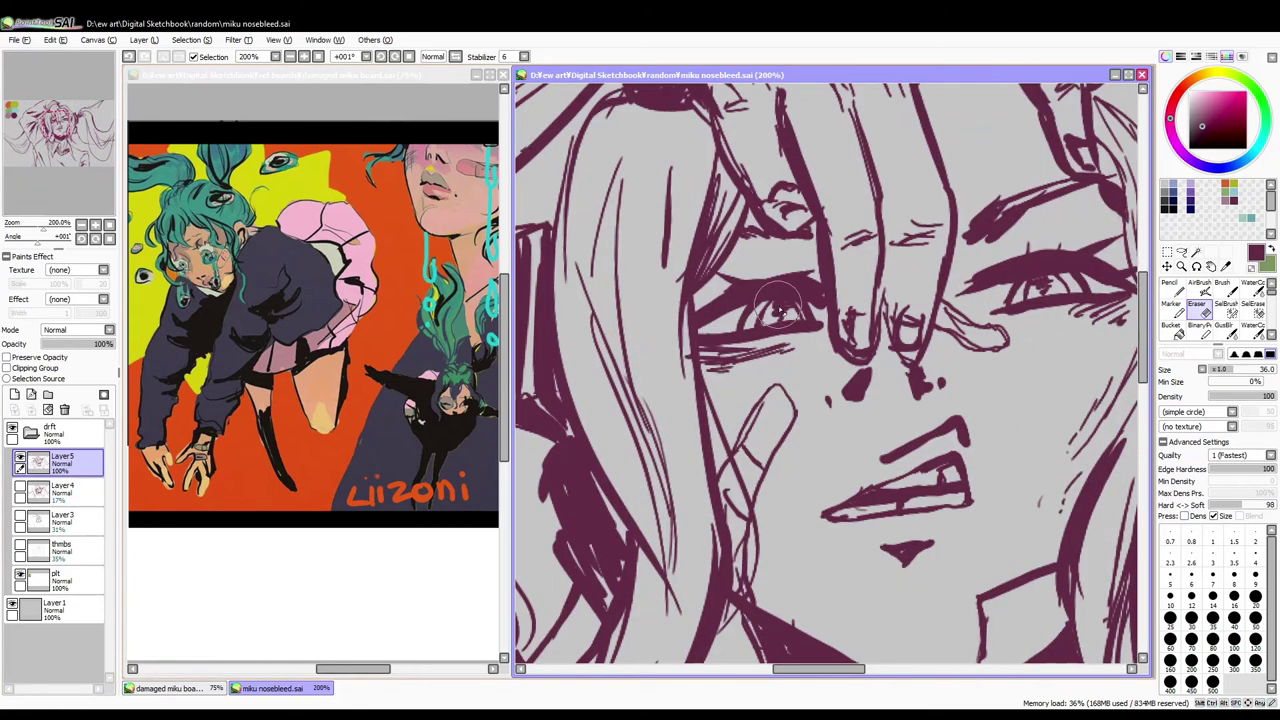
{"action": "key", "text": "n"}
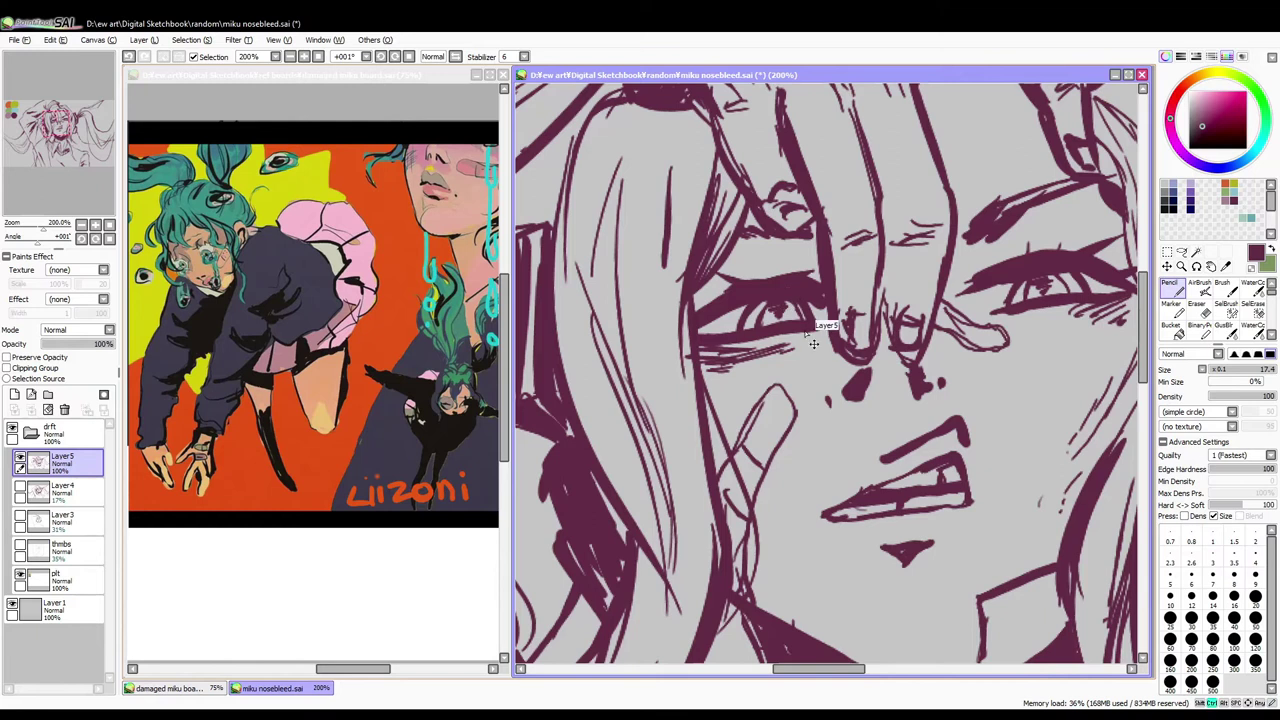
{"action": "scroll", "coordinate": [813, 343], "scroll_direction": "down", "scroll_amount": 4}
{"action": "scroll", "coordinate": [873, 330], "scroll_direction": "up", "scroll_amount": 2}
{"action": "scroll", "coordinate": [827, 340], "scroll_direction": "down", "scroll_amount": 5}
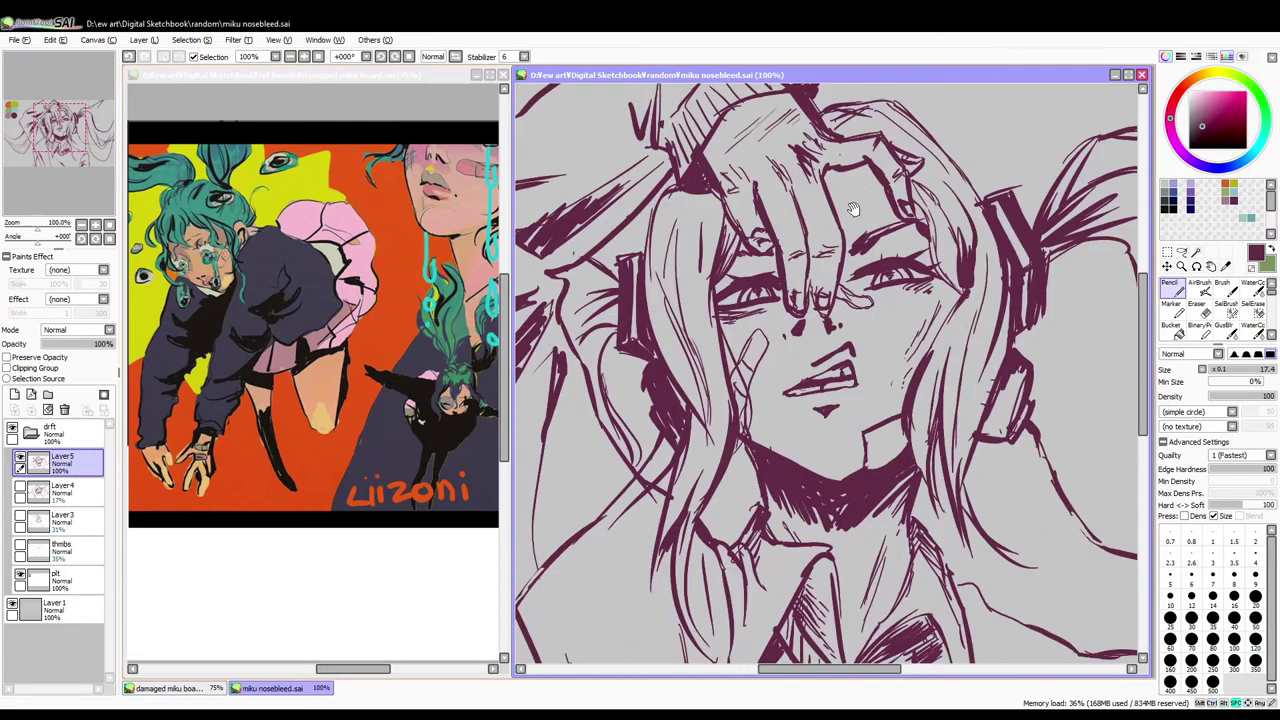
{"action": "scroll", "coordinate": [854, 395], "scroll_direction": "left", "scroll_amount": 1}
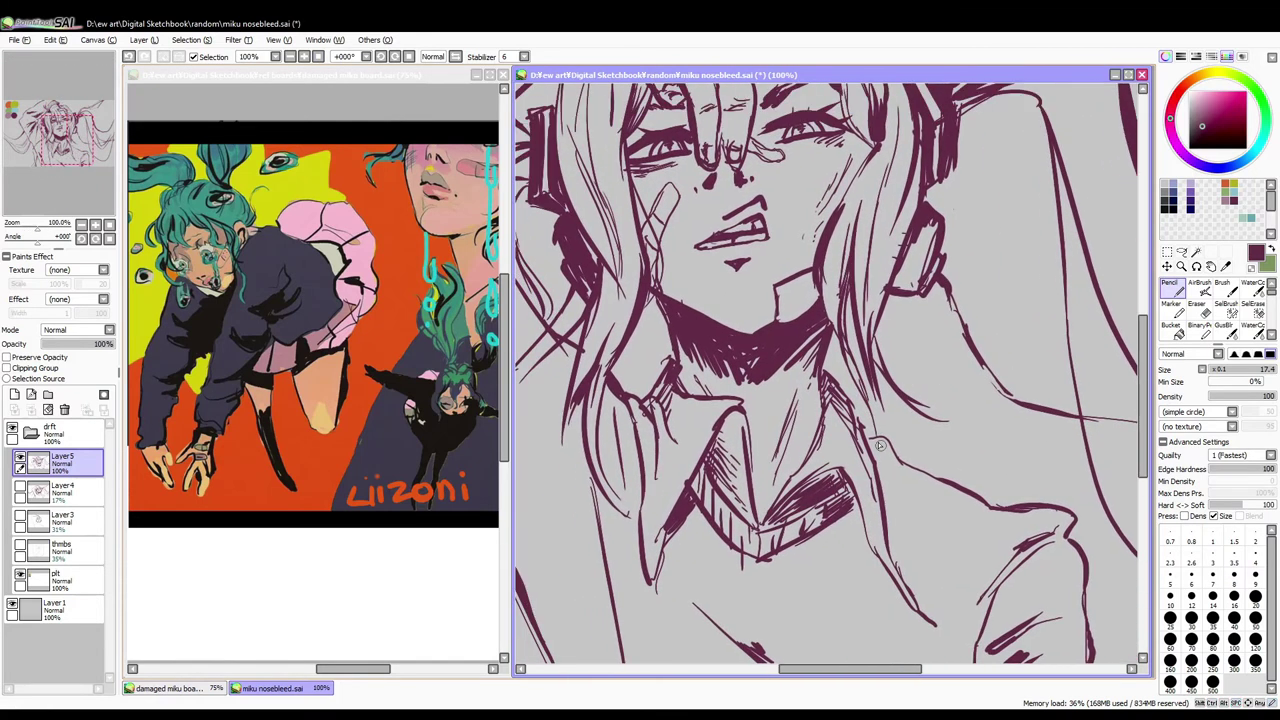
{"action": "scroll", "coordinate": [880, 450], "scroll_direction": "left", "scroll_amount": 1}
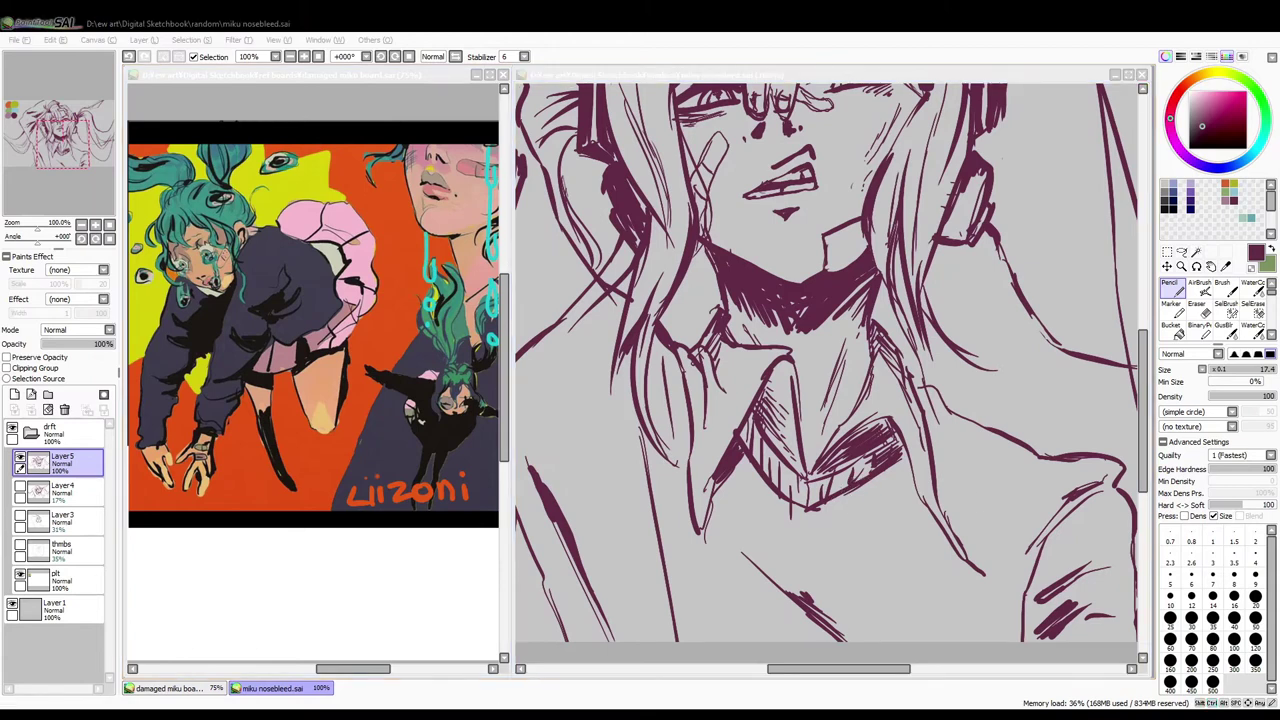
Step: Recolour the Layer5 line art near-black with Preserve Opacity, turn the lock off again and save
{"action": "scroll", "coordinate": [940, 237], "scroll_direction": "up", "scroll_amount": 5}
{"action": "scroll", "coordinate": [941, 238], "scroll_direction": "left", "scroll_amount": 4}
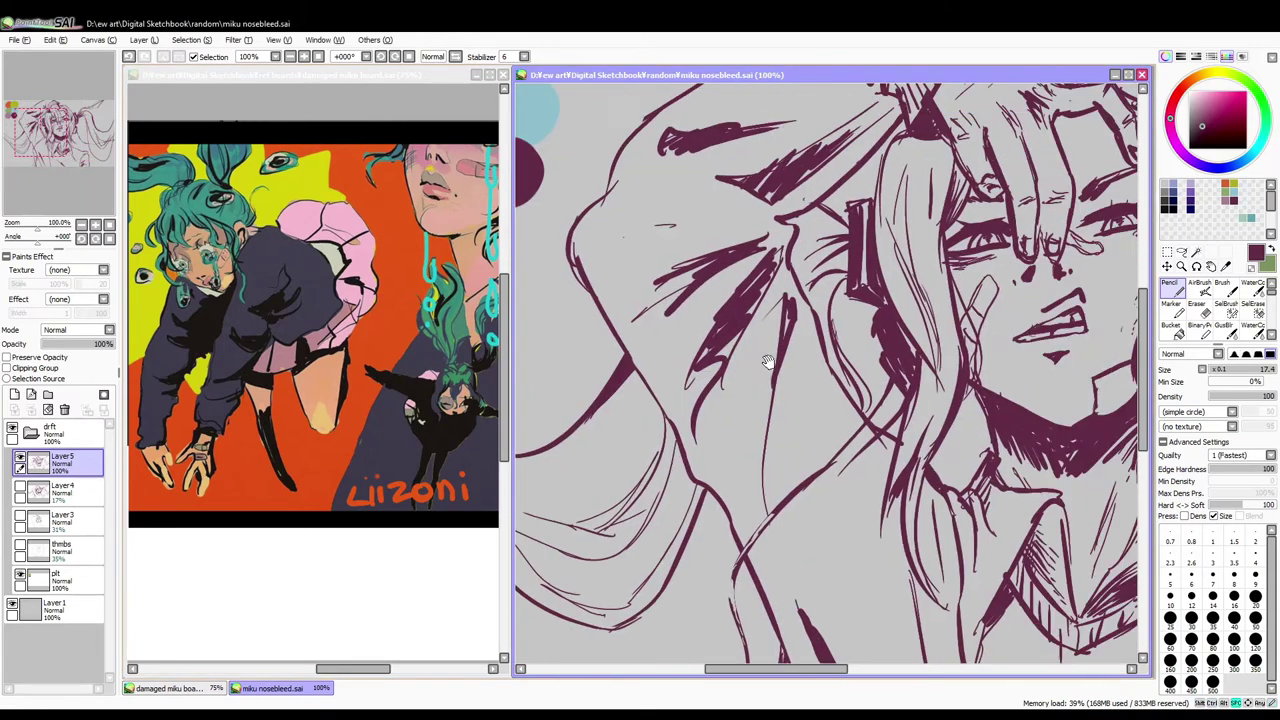
{"action": "scroll", "coordinate": [941, 238], "scroll_direction": "up", "scroll_amount": 3}
{"action": "scroll", "coordinate": [941, 238], "scroll_direction": "left", "scroll_amount": 3}
{"action": "scroll", "coordinate": [830, 370], "scroll_direction": "down", "scroll_amount": 4}
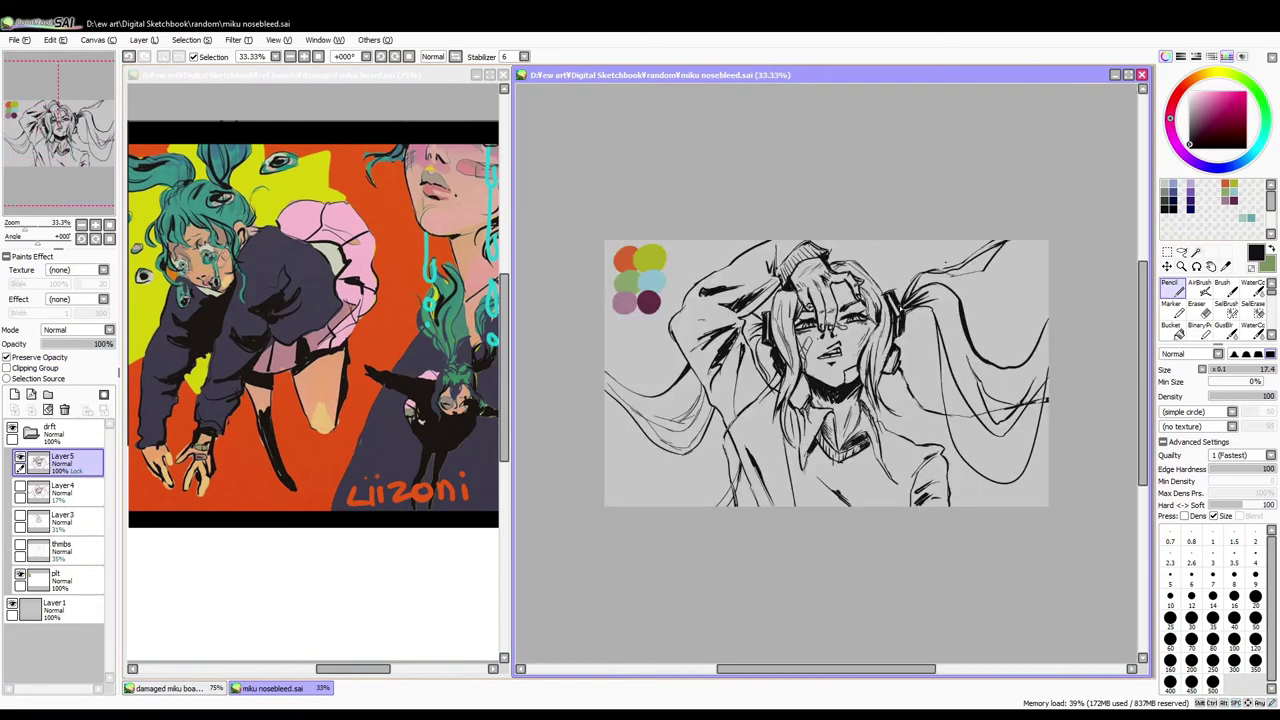
{"action": "scroll", "coordinate": [850, 302], "scroll_direction": "up", "scroll_amount": 4}
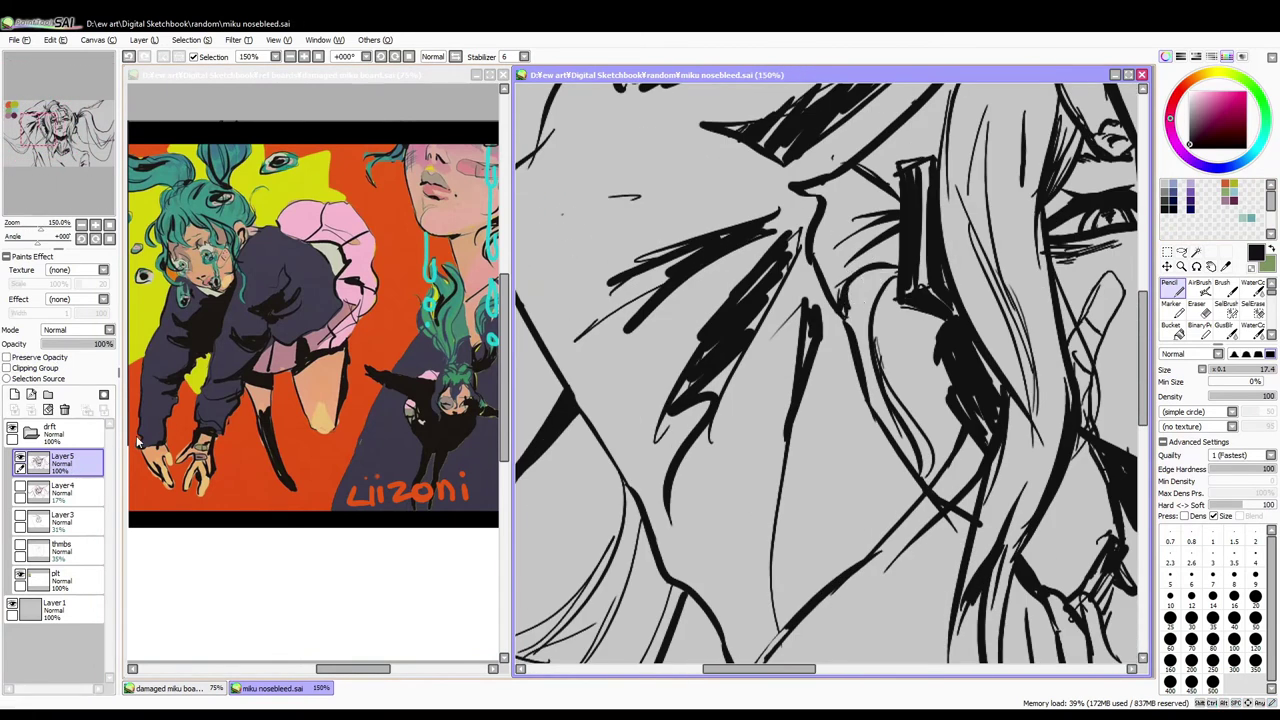
{"action": "key", "text": "ctrl+s"}
Step: Move Layer5 out of the drft folder and add a new layer folder named col
{"action": "scroll", "coordinate": [832, 229], "scroll_direction": "down", "scroll_amount": 2}
{"action": "left_click", "coordinate": [832, 229]}
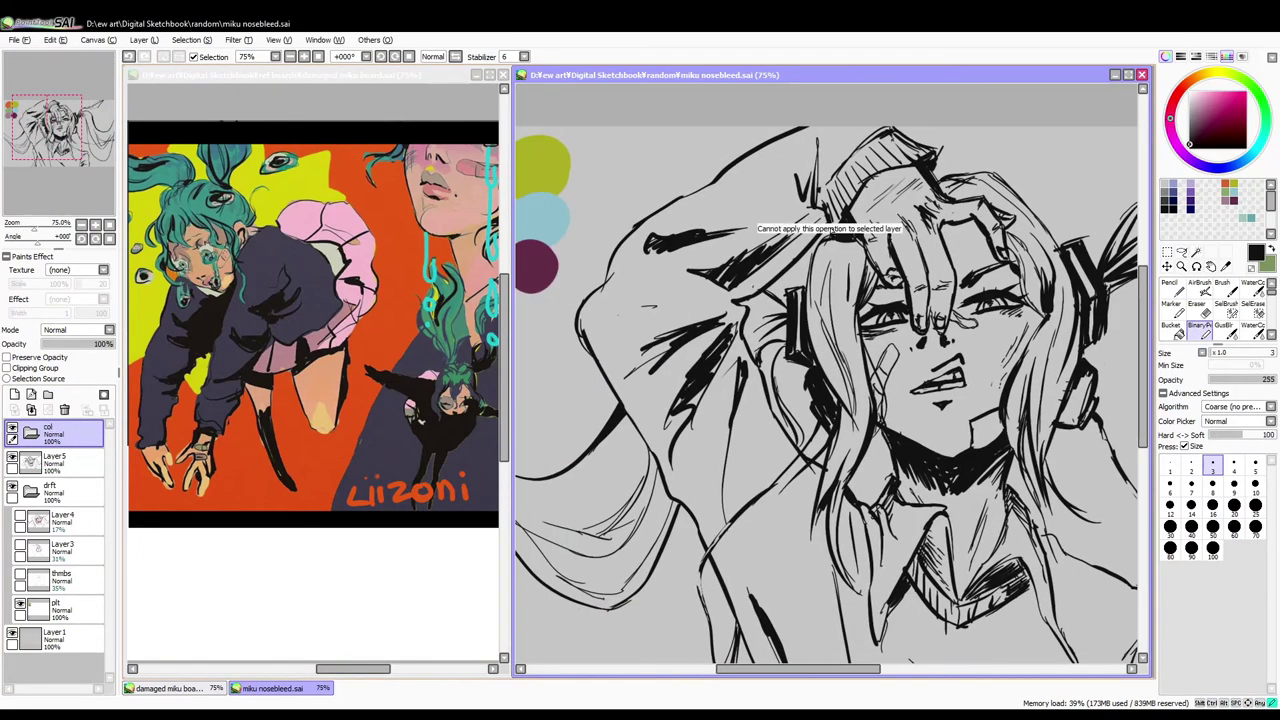
{"action": "left_click", "coordinate": [828, 236]}
Step: Touch up the black line art around the hair and face on Layer5 with the Pencil and Eraser
{"action": "key", "text": "n"}
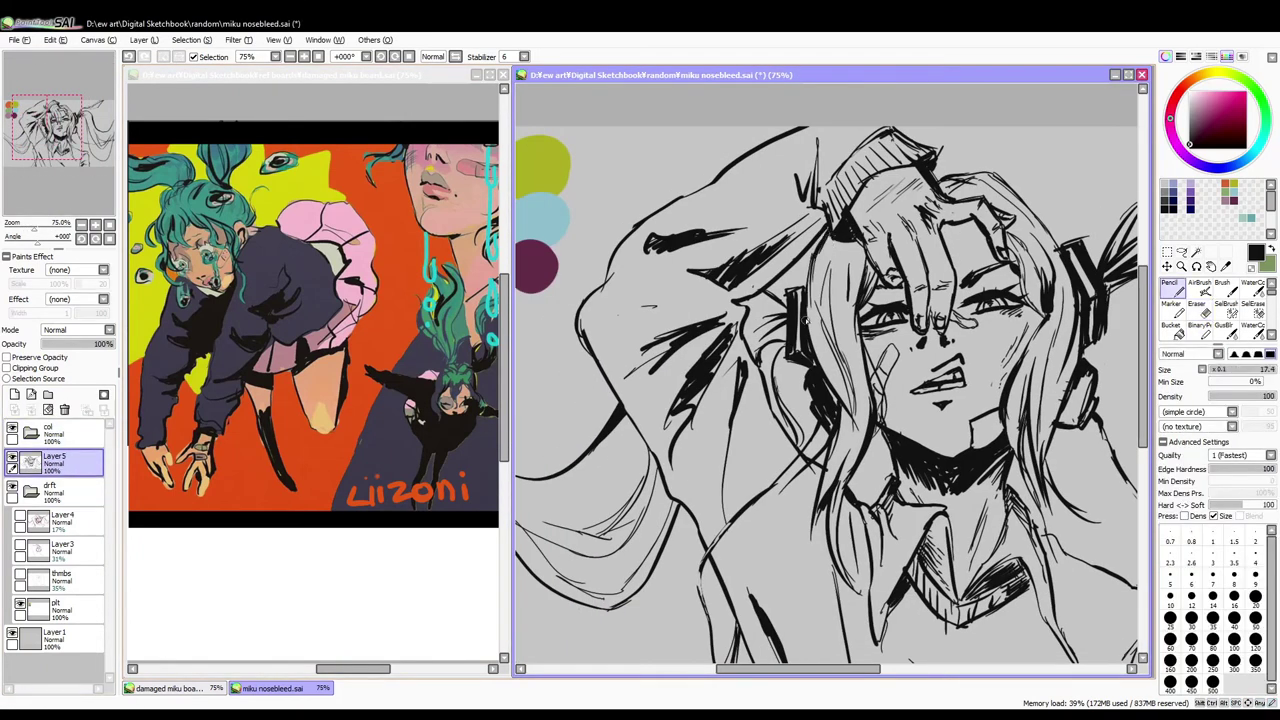
{"action": "scroll", "coordinate": [830, 250], "scroll_direction": "down", "scroll_amount": 2}
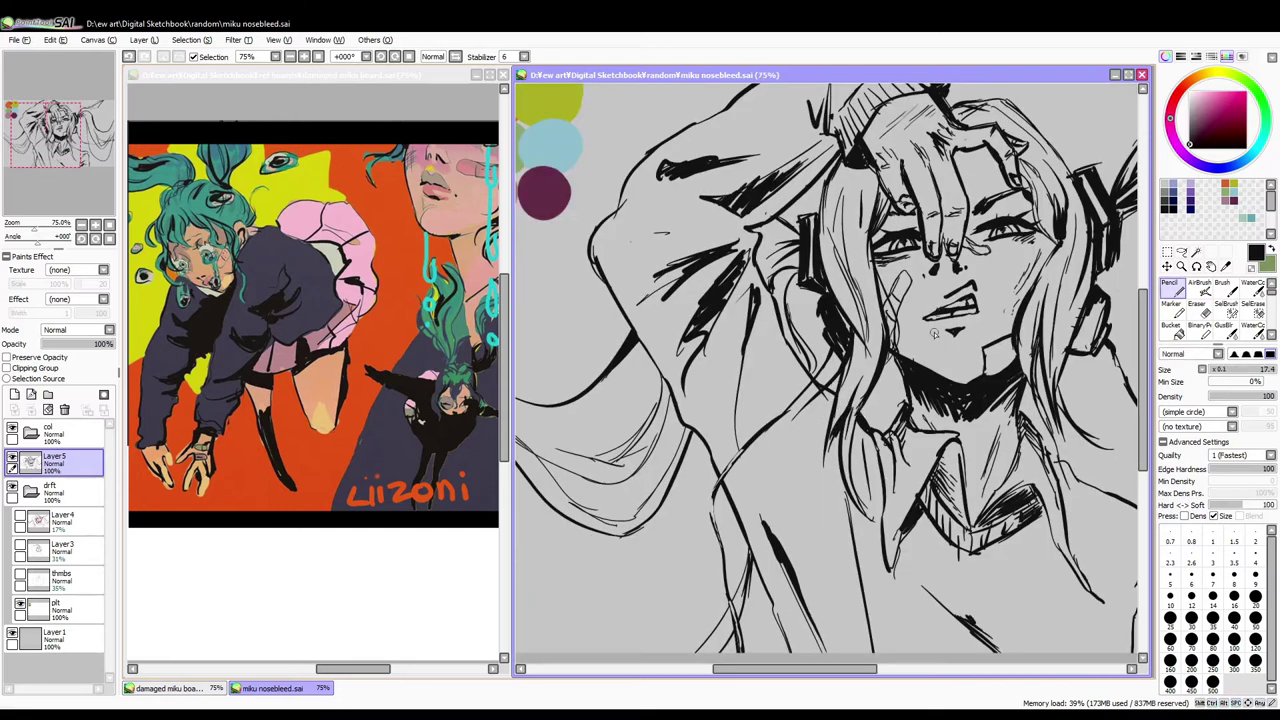
{"action": "scroll", "coordinate": [934, 334], "scroll_direction": "down", "scroll_amount": 2}
{"action": "scroll", "coordinate": [980, 352], "scroll_direction": "up", "scroll_amount": 1}
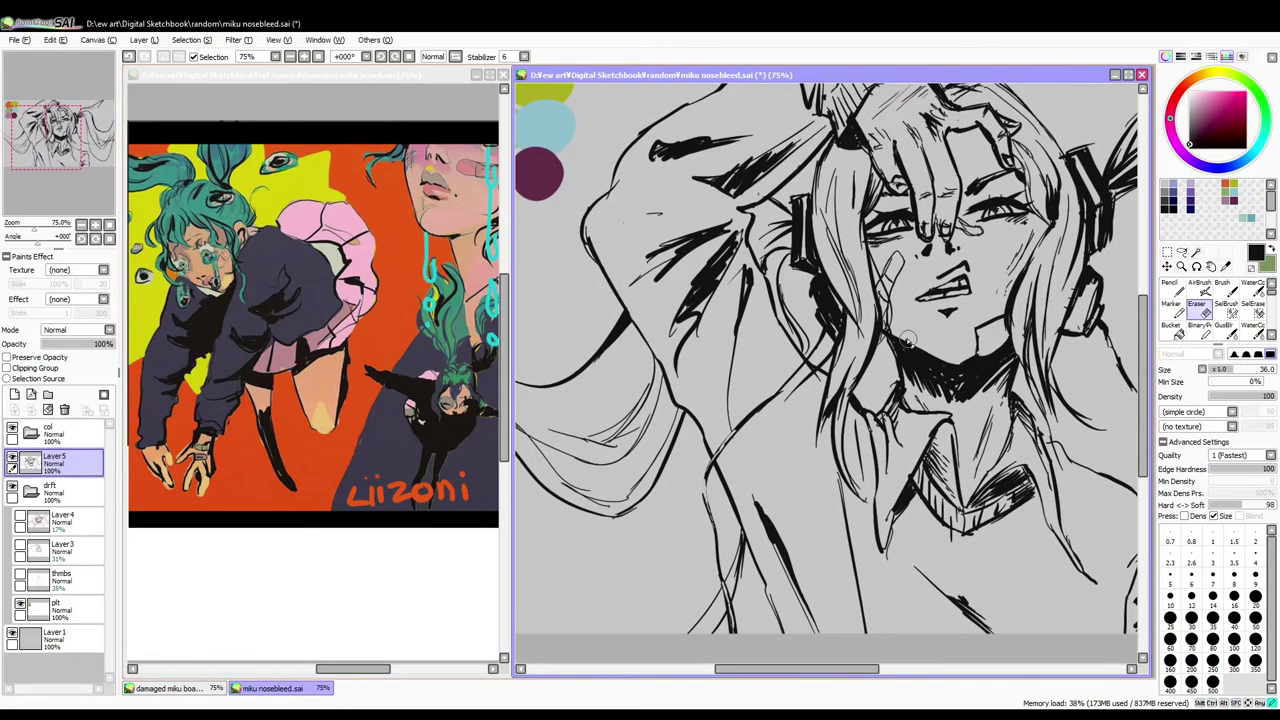
{"action": "scroll", "coordinate": [955, 285], "scroll_direction": "up", "scroll_amount": 1}
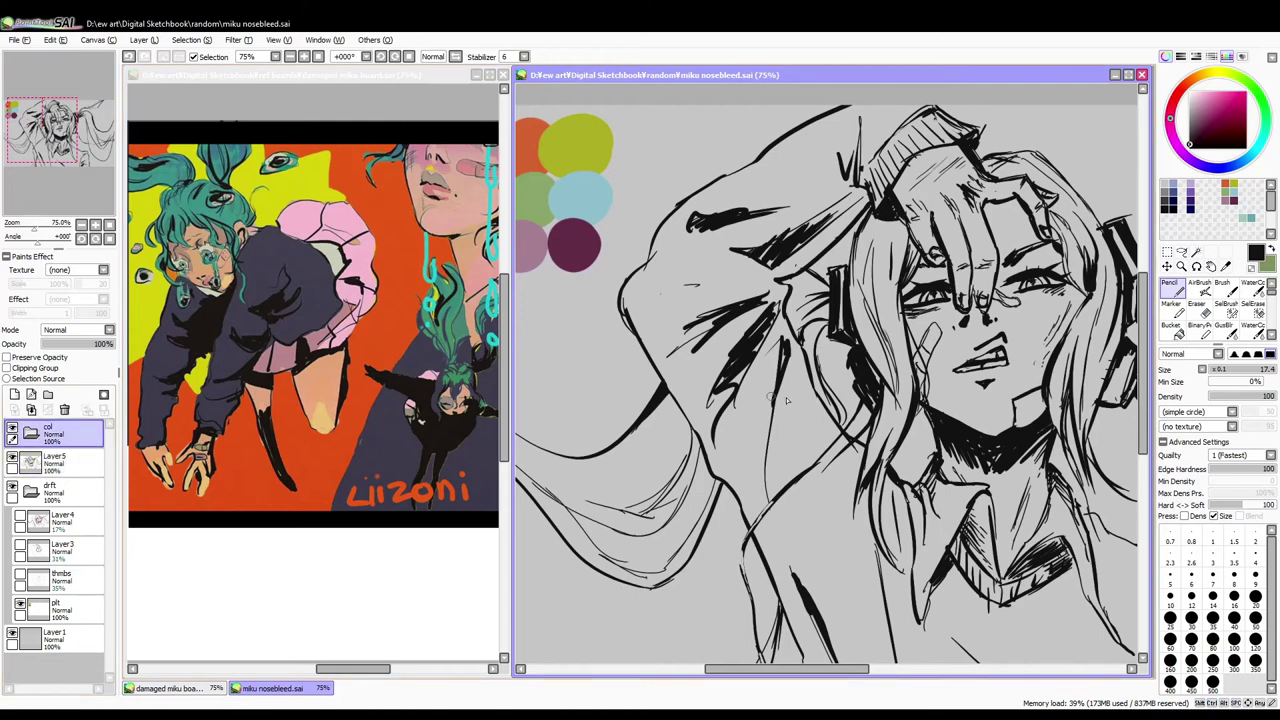
Step: Rename the line layer LNE and place it above the col folder, add a bg layer inside col, and save
{"action": "key", "text": "b"}
{"action": "left_click_drag", "start_coordinate": [60, 462], "coordinate": [85, 433]}
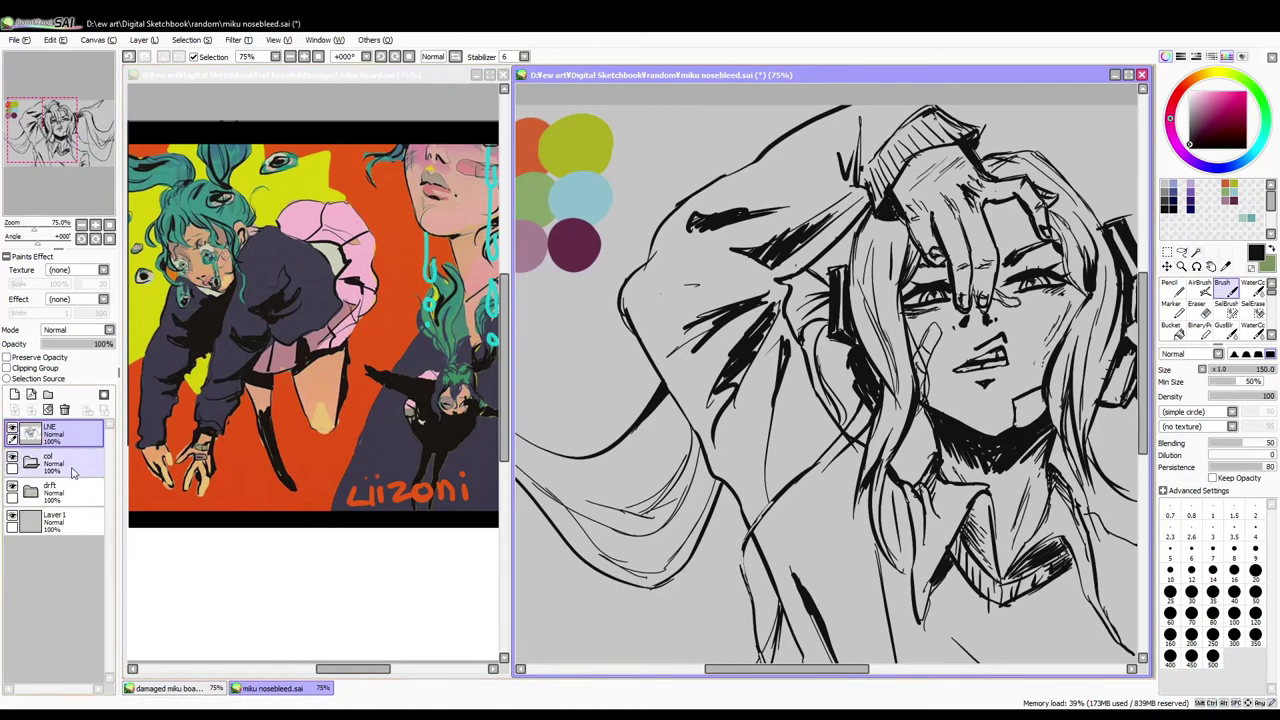
{"action": "left_click", "coordinate": [55, 490]}
{"action": "key", "text": "ctrl+s"}
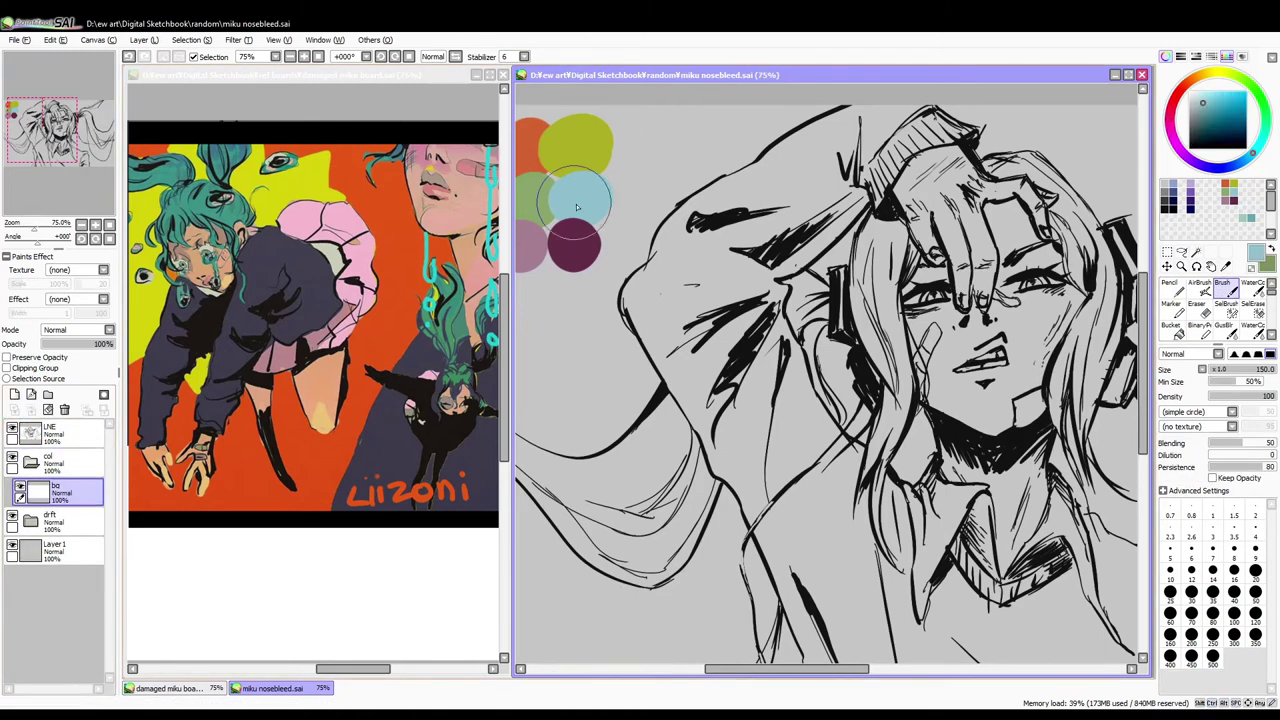
Step: Choose a dark red and fill the whole bg layer with it
{"action": "left_click", "coordinate": [1195, 106]}
{"action": "left_click", "coordinate": [1173, 115]}
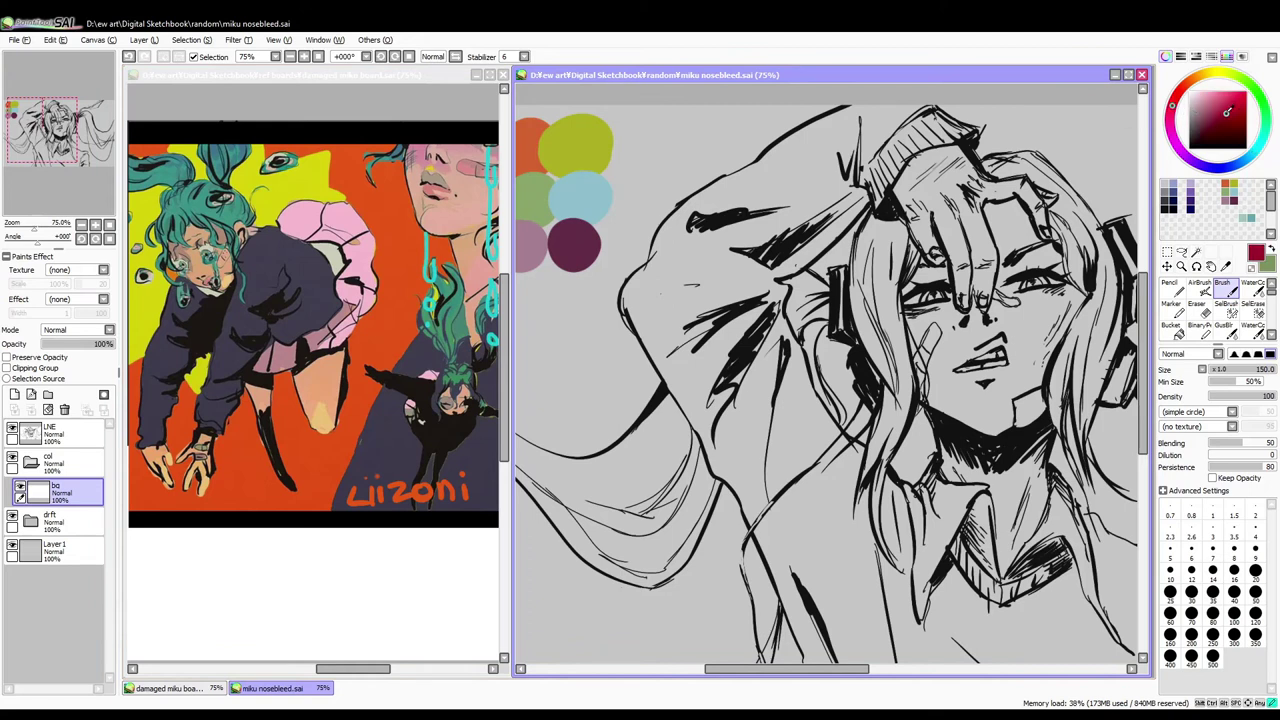
{"action": "key", "text": "ctrl+f"}
{"action": "scroll", "coordinate": [826, 380], "scroll_direction": "up", "scroll_amount": 3}
{"action": "left_click_drag", "start_coordinate": [870, 142], "coordinate": [780, 207]}
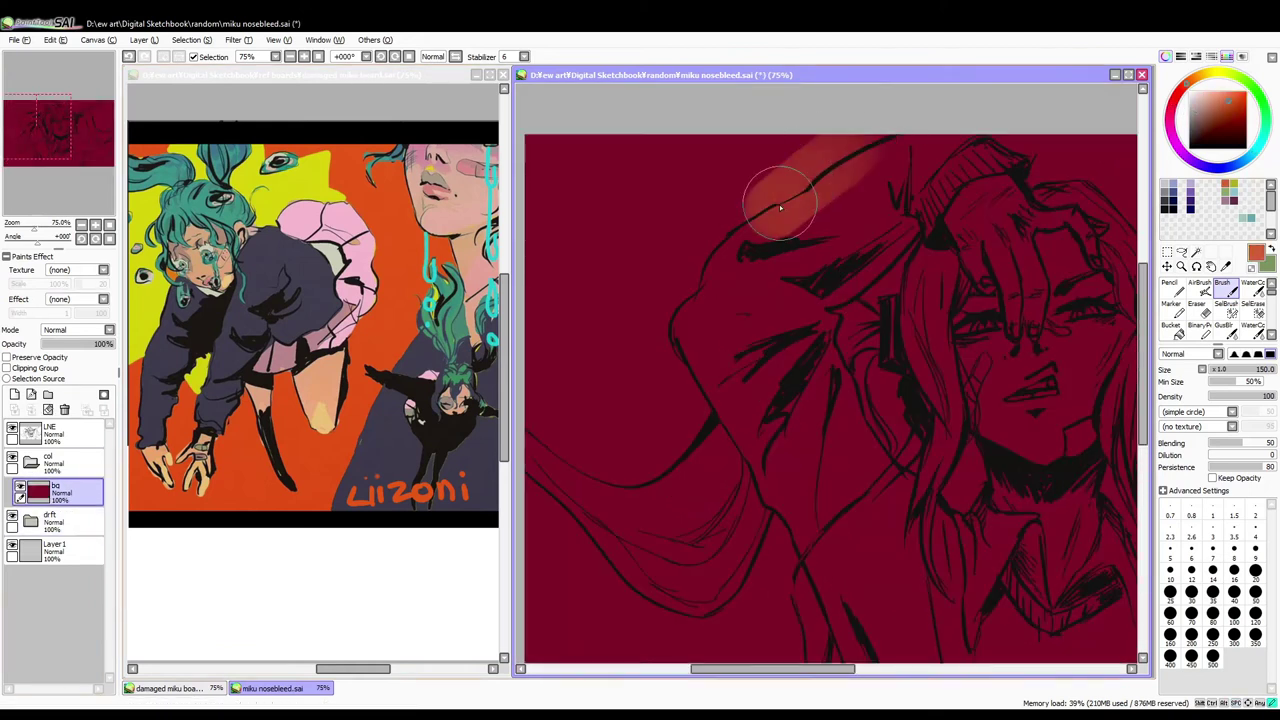
{"action": "key", "text": "ctrl+z"}
{"action": "key", "text": "n"}
{"action": "left_click_drag", "start_coordinate": [860, 135], "coordinate": [686, 430]}
{"action": "key", "text": "ctrl+z"}
Step: Try an orange heartbeat line across the canvas directly on the bg layer
{"action": "scroll", "coordinate": [591, 100], "scroll_direction": "down", "scroll_amount": 3}
{"action": "key", "text": "minus"}
{"action": "key", "text": "minus"}
{"action": "key", "text": "minus"}
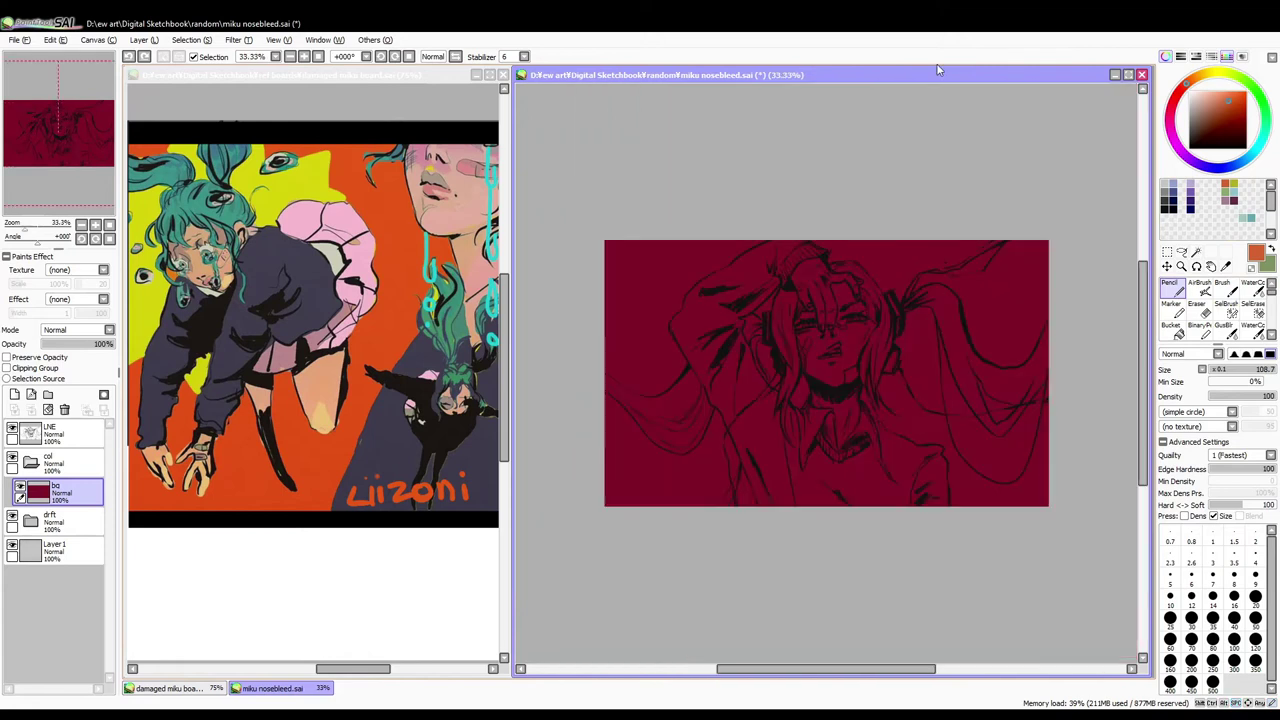
{"action": "scroll", "coordinate": [313, 400], "scroll_direction": "left", "scroll_amount": 5}
{"action": "mouse_move", "coordinate": [606, 366]}
{"action": "left_mouse_down"}
{"action": "mouse_move", "coordinate": [930, 340]}
{"action": "mouse_move", "coordinate": [1033, 370]}
{"action": "left_mouse_up"}
{"action": "left_click_drag", "start_coordinate": [716, 288], "coordinate": [722, 236]}
{"action": "key", "text": "ctrl+z"}
{"action": "left_click_drag", "start_coordinate": [718, 312], "coordinate": [722, 244]}
Step: Add a layer above bg, remove the first heartbeat line and redraw it in orange across the full canvas
{"action": "key", "text": "ctrl+shift+n"}
{"action": "left_click", "coordinate": [646, 320], "text": "alt"}
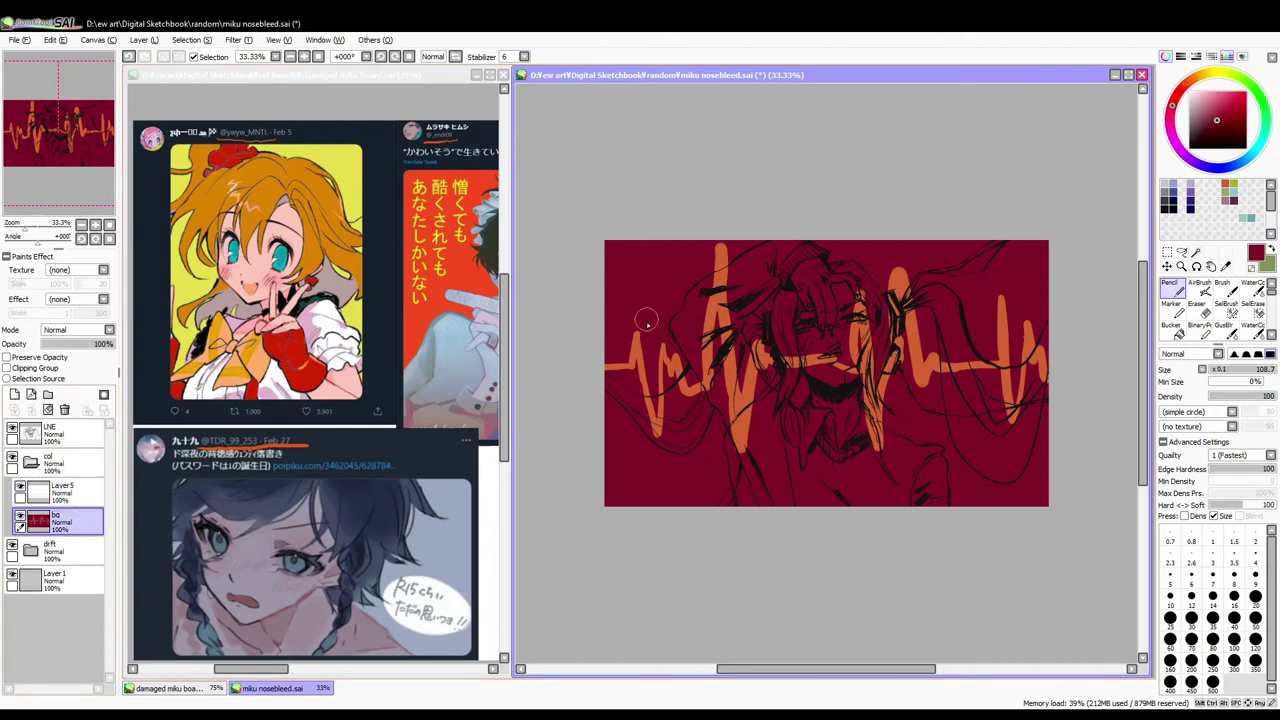
{"action": "key", "text": "ctrl+z"}
{"action": "left_click", "coordinate": [60, 490]}
{"action": "mouse_move", "coordinate": [606, 390]}
{"action": "left_mouse_down"}
{"action": "mouse_move", "coordinate": [639, 426]}
{"action": "mouse_move", "coordinate": [704, 387]}
{"action": "mouse_move", "coordinate": [852, 396]}
{"action": "mouse_move", "coordinate": [975, 344]}
{"action": "mouse_move", "coordinate": [1055, 395]}
{"action": "left_mouse_up"}
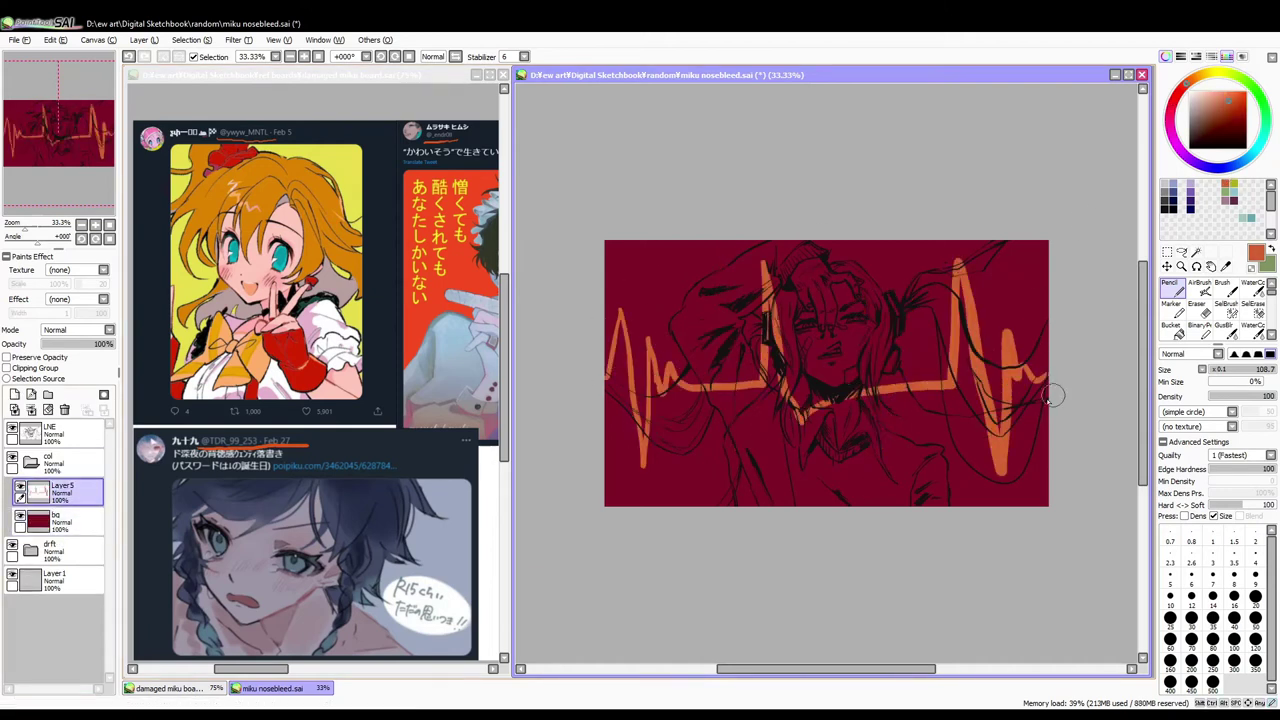
Step: Select the background area around the heartbeat line with the Magic Wand and make bg the active layer
{"action": "key", "text": "w"}
{"action": "left_click", "coordinate": [900, 300]}
{"action": "left_click", "coordinate": [800, 460], "text": "shift"}
{"action": "left_click", "coordinate": [60, 520]}
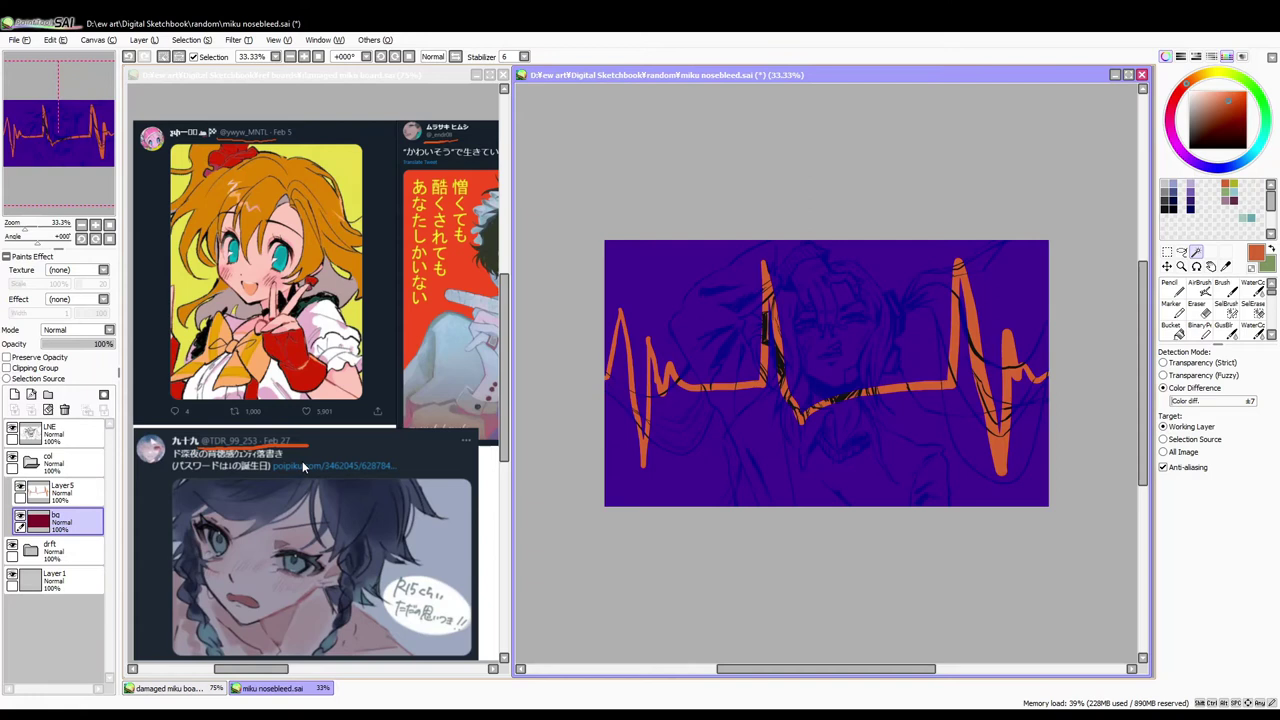
Step: Blend a soft green tint across the middle of the dark red background with the WaterColor brush, and clear the selection
{"action": "key", "text": "x"}
{"action": "key", "text": "n"}
{"action": "left_click_drag", "start_coordinate": [657, 316], "coordinate": [700, 428]}
{"action": "key", "text": "ctrl+z"}
{"action": "key", "text": "c"}
{"action": "mouse_move", "coordinate": [591, 383]}
{"action": "left_mouse_down"}
{"action": "mouse_move", "coordinate": [996, 352]}
{"action": "mouse_move", "coordinate": [806, 356]}
{"action": "mouse_move", "coordinate": [834, 307]}
{"action": "mouse_move", "coordinate": [749, 328]}
{"action": "mouse_move", "coordinate": [713, 428]}
{"action": "left_mouse_up"}
{"action": "key", "text": "ctrl+z"}
{"action": "key", "text": "ctrl+d"}
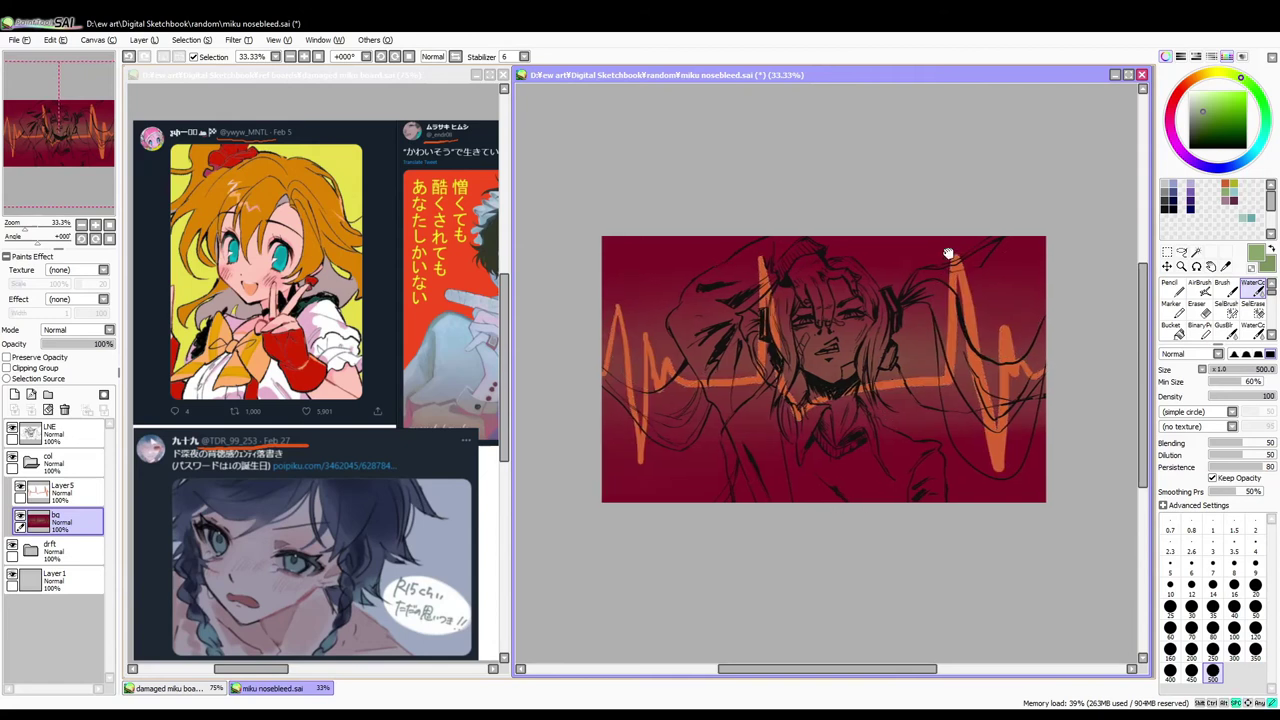
Step: Add an empty layer above the orange heartbeat line's layer
{"action": "left_click_drag", "start_coordinate": [841, 311], "coordinate": [808, 278]}
{"action": "scroll", "coordinate": [808, 278], "scroll_direction": "up", "scroll_amount": 1}
{"action": "left_click", "coordinate": [14, 394]}
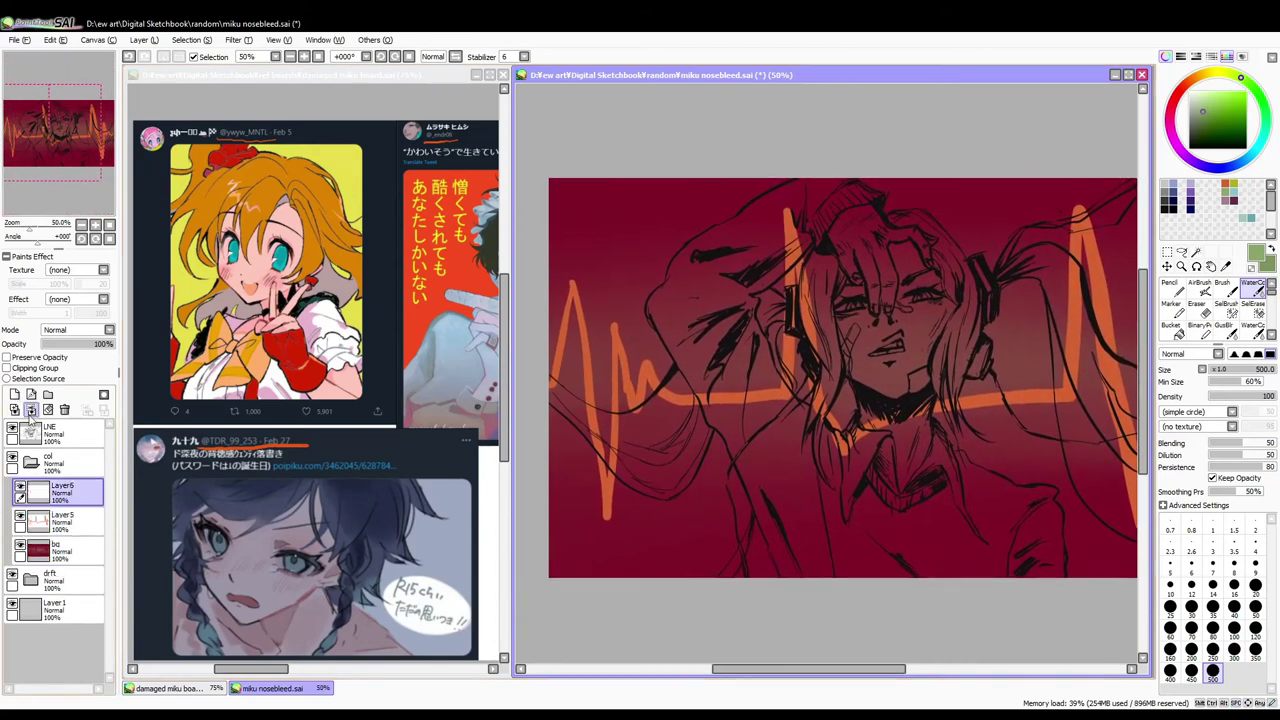
Step: Duplicate the orange heartbeat line onto a layer beneath it, colour the copy pale green and offset it slightly downward
{"action": "key", "text": "ctrl+a"}
{"action": "key", "text": "ctrl+c"}
{"action": "key", "text": "ctrl+v"}
{"action": "left_click", "coordinate": [58, 358]}
{"action": "key", "text": "ctrl+t"}
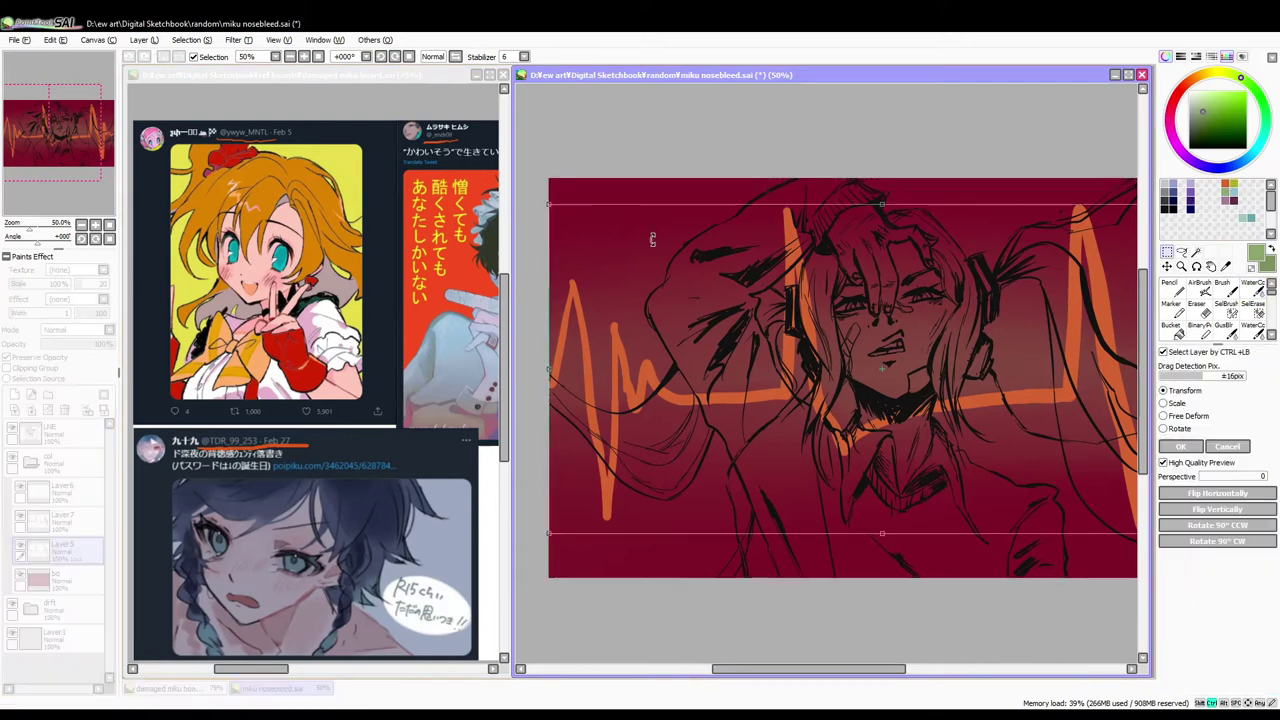
{"action": "mouse_move", "coordinate": [999, 272]}
{"action": "left_mouse_down"}
{"action": "mouse_move", "coordinate": [920, 255]}
{"action": "mouse_move", "coordinate": [587, 318]}
{"action": "left_mouse_up"}
{"action": "key", "text": "h"}
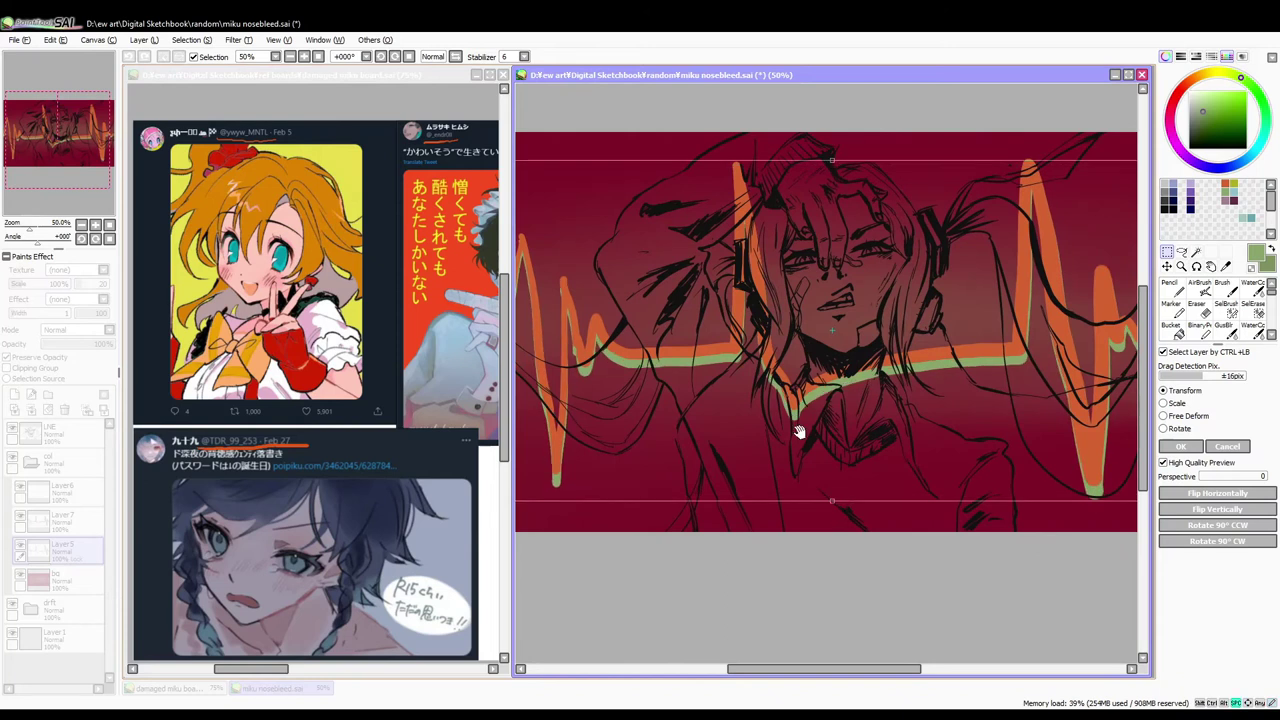
{"action": "key", "text": "Return"}
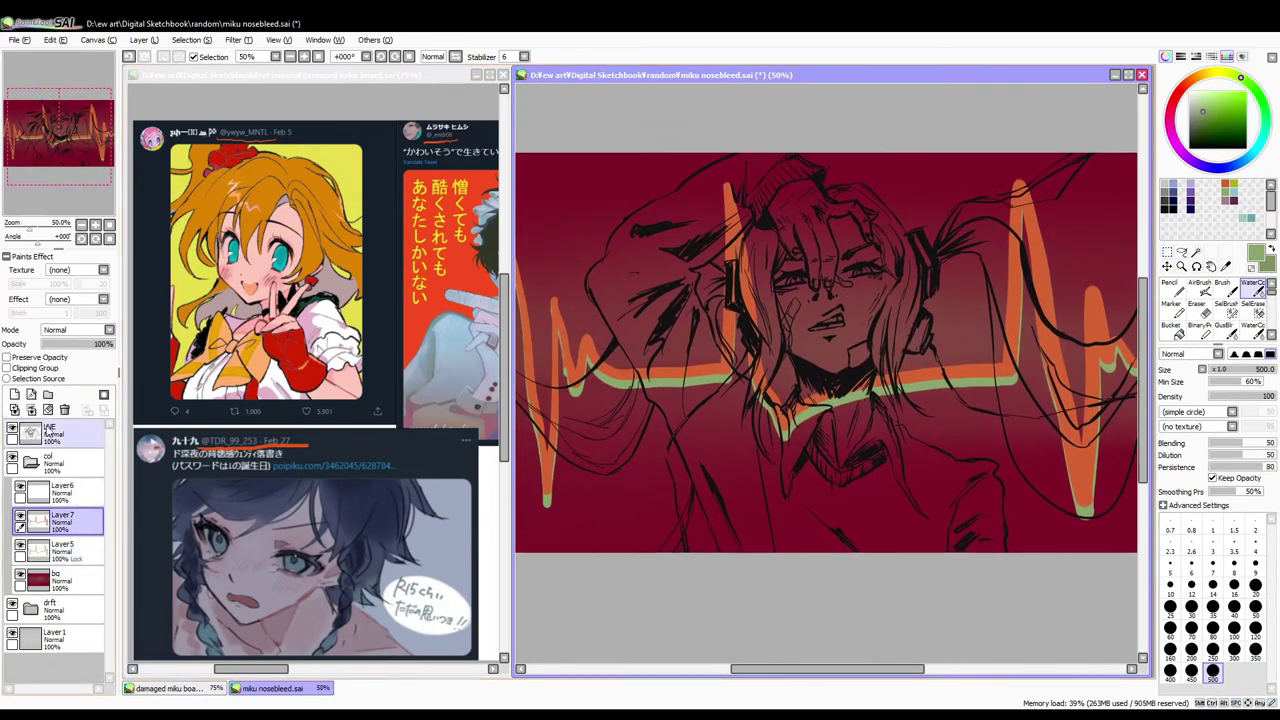
Step: Hide the heartbeat line layer and fill the face, raised hand and neck with pale beige on Layer6 using the Pencil
{"action": "left_click", "coordinate": [20, 515]}
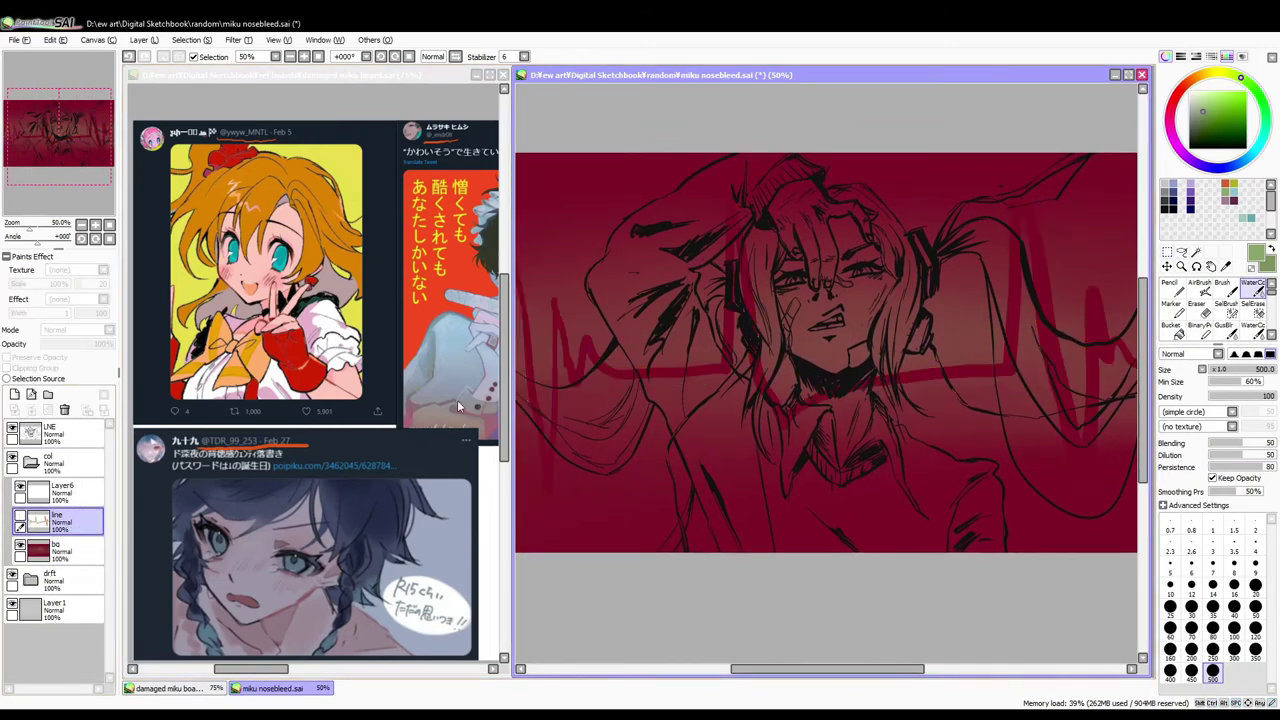
{"action": "left_click", "coordinate": [60, 490]}
{"action": "left_click", "coordinate": [1200, 83]}
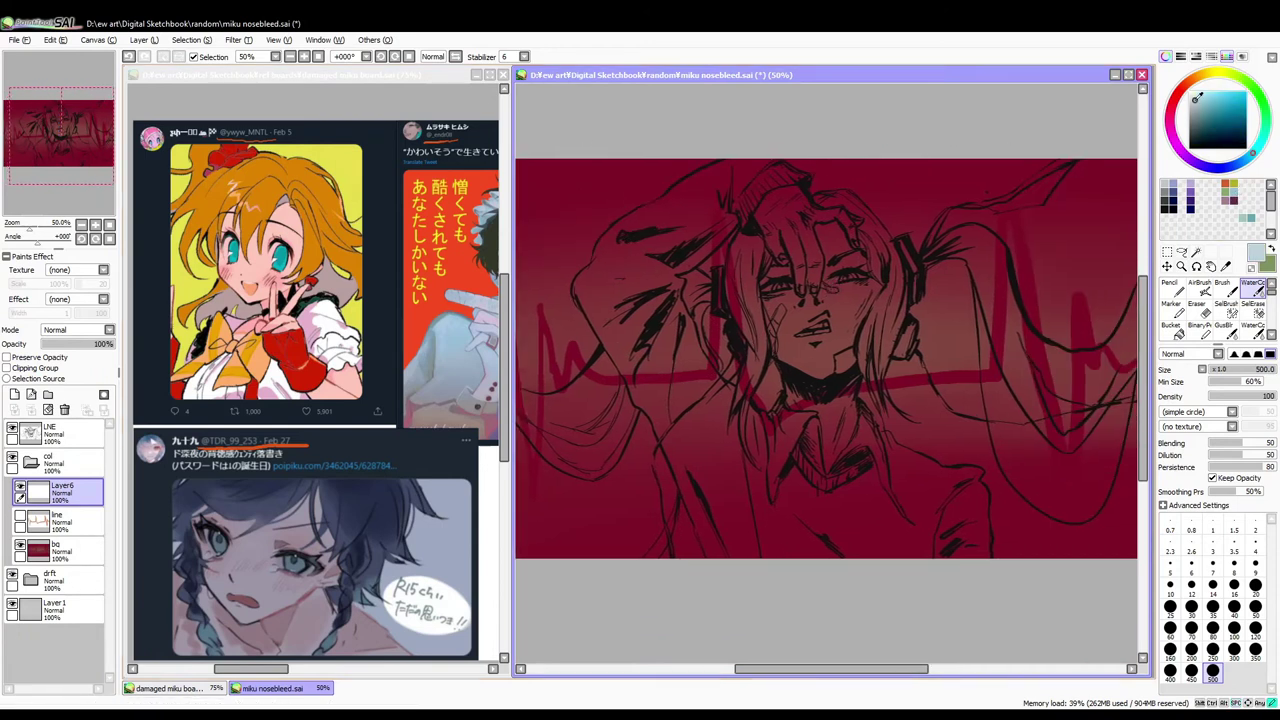
{"action": "left_click", "coordinate": [1222, 73]}
{"action": "key", "text": "n"}
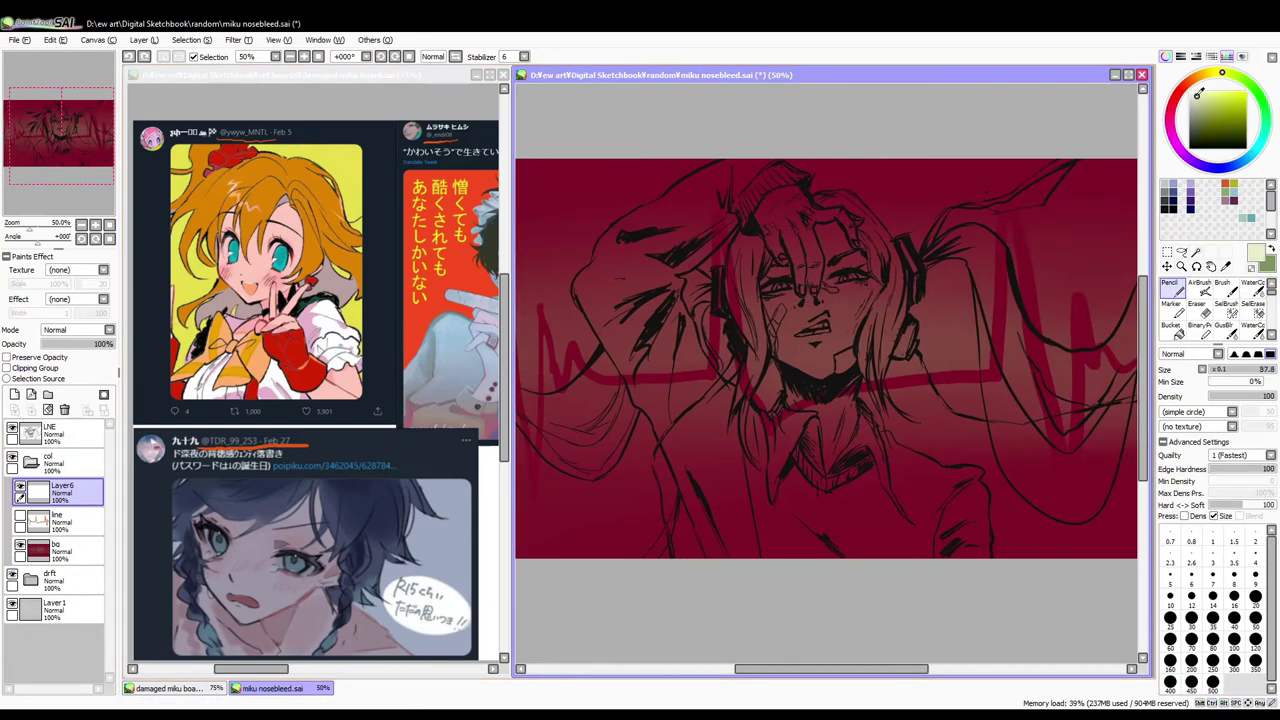
{"action": "left_click", "coordinate": [1204, 74]}
{"action": "mouse_move", "coordinate": [775, 192]}
{"action": "left_mouse_down"}
{"action": "mouse_move", "coordinate": [775, 231]}
{"action": "mouse_move", "coordinate": [780, 208]}
{"action": "mouse_move", "coordinate": [785, 357]}
{"action": "mouse_move", "coordinate": [827, 418]}
{"action": "mouse_move", "coordinate": [828, 449]}
{"action": "mouse_move", "coordinate": [850, 420]}
{"action": "left_mouse_up"}
{"action": "mouse_move", "coordinate": [812, 226]}
{"action": "left_mouse_down"}
{"action": "mouse_move", "coordinate": [858, 222]}
{"action": "mouse_move", "coordinate": [871, 300]}
{"action": "mouse_move", "coordinate": [795, 355]}
{"action": "mouse_move", "coordinate": [800, 387]}
{"action": "left_mouse_up"}
{"action": "scroll", "coordinate": [830, 468], "scroll_direction": "up", "scroll_amount": 1}
{"action": "mouse_move", "coordinate": [800, 285]}
{"action": "left_mouse_down"}
{"action": "mouse_move", "coordinate": [820, 340]}
{"action": "mouse_move", "coordinate": [877, 312]}
{"action": "mouse_move", "coordinate": [838, 316]}
{"action": "left_mouse_up"}
{"action": "scroll", "coordinate": [838, 318], "scroll_direction": "down", "scroll_amount": 1}
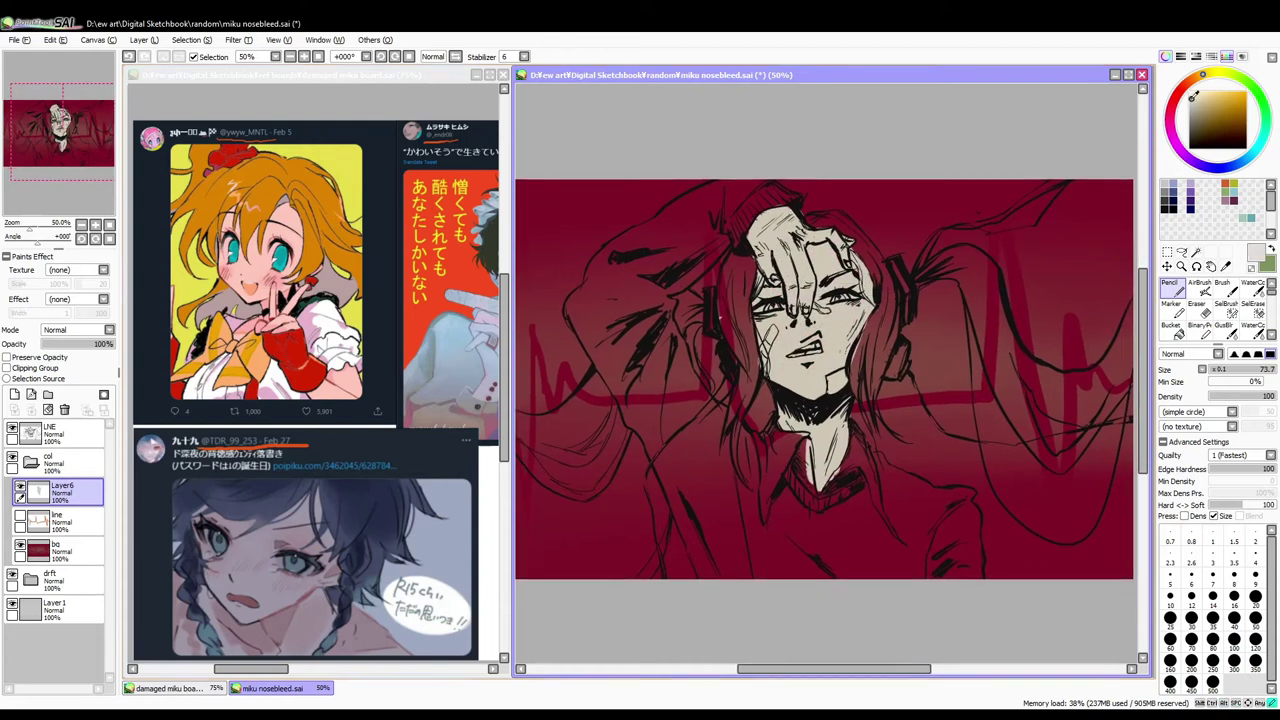
Step: Choose light blue and fill the long hair strand on the left side of the face with the Pencil
{"action": "left_click", "coordinate": [1247, 217]}
{"action": "mouse_move", "coordinate": [745, 258]}
{"action": "left_mouse_down"}
{"action": "mouse_move", "coordinate": [728, 300]}
{"action": "mouse_move", "coordinate": [745, 355]}
{"action": "left_mouse_up"}
{"action": "mouse_move", "coordinate": [262, 668]}
{"action": "left_mouse_down"}
{"action": "mouse_move", "coordinate": [330, 668]}
{"action": "mouse_move", "coordinate": [265, 668]}
{"action": "mouse_move", "coordinate": [290, 668]}
{"action": "left_mouse_up"}
{"action": "left_click", "coordinate": [745, 305]}
{"action": "left_click_drag", "start_coordinate": [745, 310], "coordinate": [735, 472]}
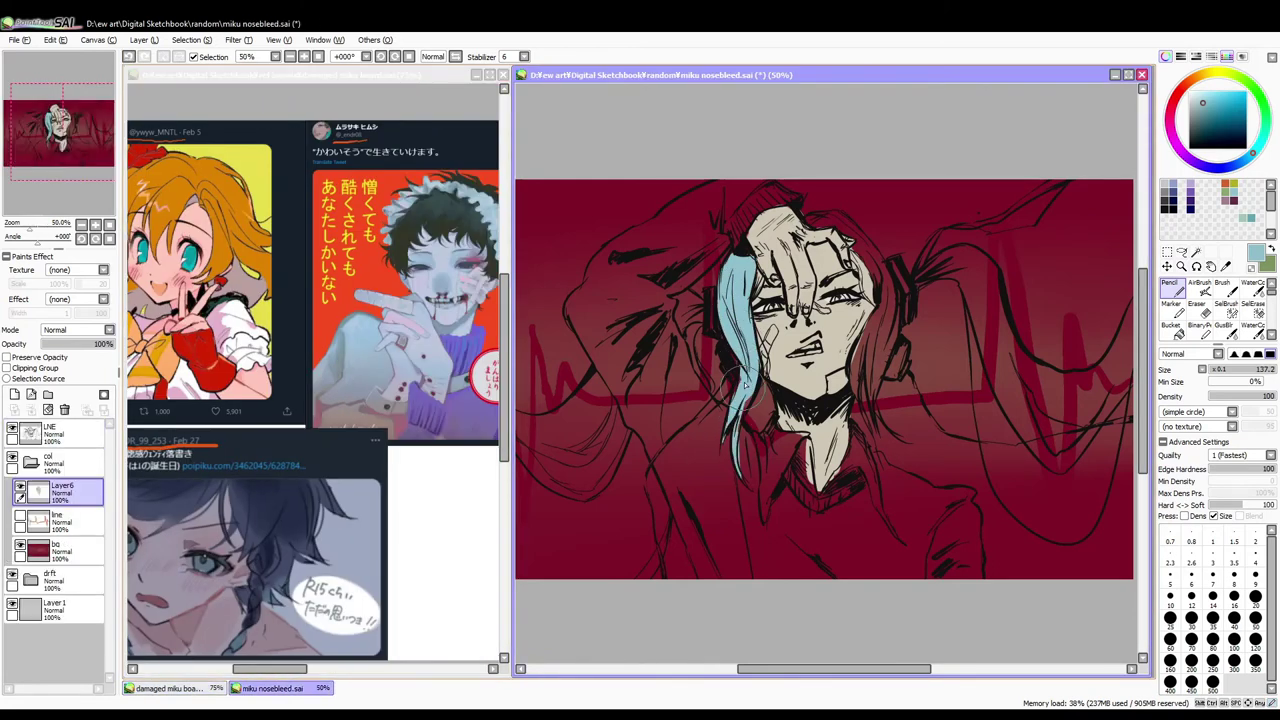
Step: Fill the hair on the right side of the head and the right pigtail with the same light blue
{"action": "mouse_move", "coordinate": [795, 195]}
{"action": "left_mouse_down"}
{"action": "mouse_move", "coordinate": [880, 270]}
{"action": "mouse_move", "coordinate": [865, 395]}
{"action": "mouse_move", "coordinate": [913, 360]}
{"action": "left_mouse_up"}
{"action": "mouse_move", "coordinate": [755, 434]}
{"action": "left_mouse_down"}
{"action": "mouse_move", "coordinate": [714, 468]}
{"action": "mouse_move", "coordinate": [851, 329]}
{"action": "left_mouse_up"}
{"action": "mouse_move", "coordinate": [800, 270]}
{"action": "left_mouse_down"}
{"action": "mouse_move", "coordinate": [855, 330]}
{"action": "mouse_move", "coordinate": [880, 330]}
{"action": "mouse_move", "coordinate": [888, 428]}
{"action": "mouse_move", "coordinate": [948, 420]}
{"action": "mouse_move", "coordinate": [1023, 334]}
{"action": "mouse_move", "coordinate": [969, 404]}
{"action": "mouse_move", "coordinate": [880, 420]}
{"action": "mouse_move", "coordinate": [935, 490]}
{"action": "mouse_move", "coordinate": [1012, 392]}
{"action": "left_mouse_up"}
{"action": "left_click_drag", "start_coordinate": [815, 241], "coordinate": [943, 186]}
{"action": "left_click_drag", "start_coordinate": [613, 292], "coordinate": [873, 302]}
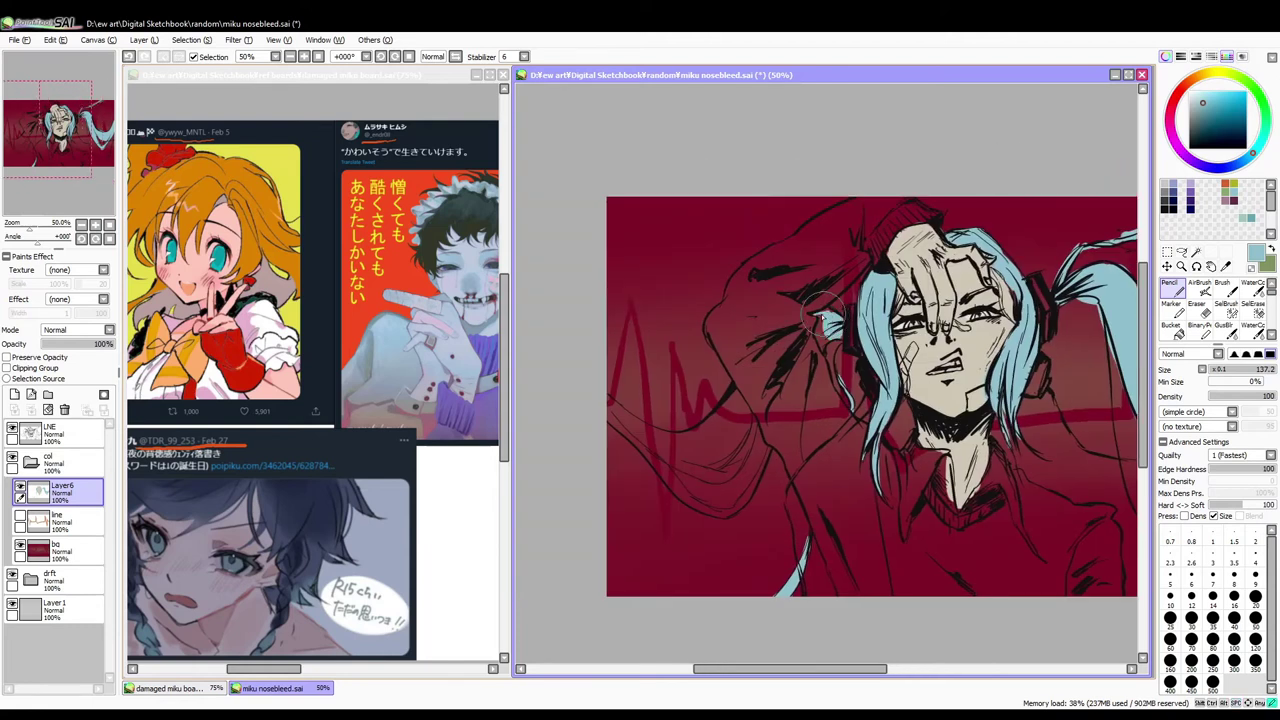
Step: Fill the left pigtail's loops with light blue and tidy their edges with the Eraser
{"action": "mouse_move", "coordinate": [745, 385]}
{"action": "left_mouse_down"}
{"action": "mouse_move", "coordinate": [683, 452]}
{"action": "mouse_move", "coordinate": [735, 422]}
{"action": "mouse_move", "coordinate": [621, 440]}
{"action": "mouse_move", "coordinate": [682, 496]}
{"action": "mouse_move", "coordinate": [751, 484]}
{"action": "mouse_move", "coordinate": [765, 468]}
{"action": "mouse_move", "coordinate": [735, 485]}
{"action": "left_mouse_up"}
{"action": "key", "text": "e"}
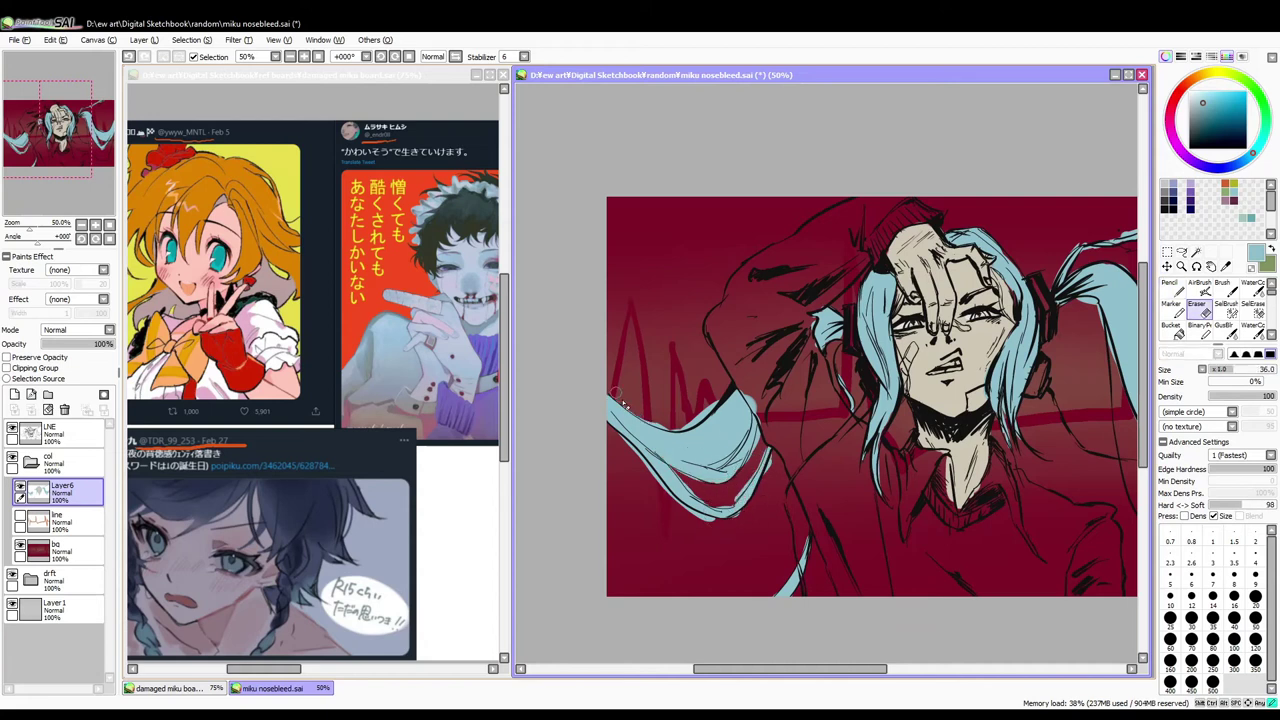
{"action": "key", "text": "n"}
{"action": "key", "text": "e"}
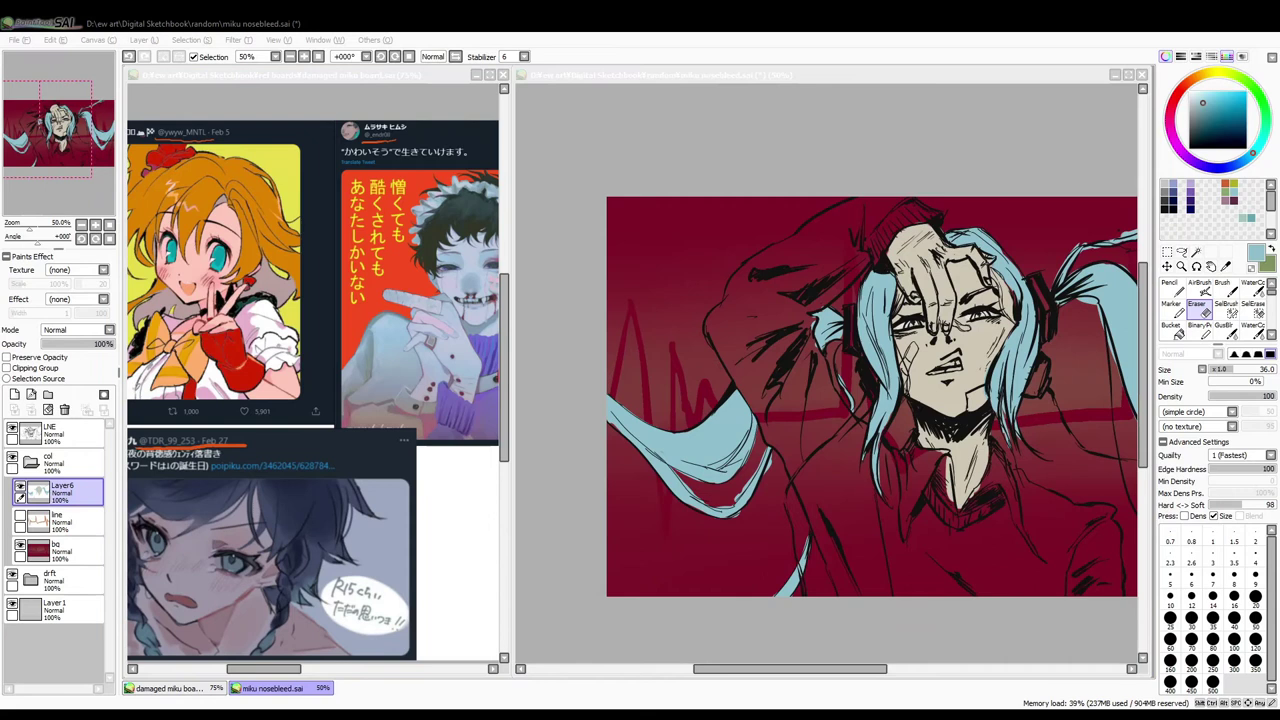
{"action": "left_click", "coordinate": [894, 123]}
{"action": "key", "text": "n"}
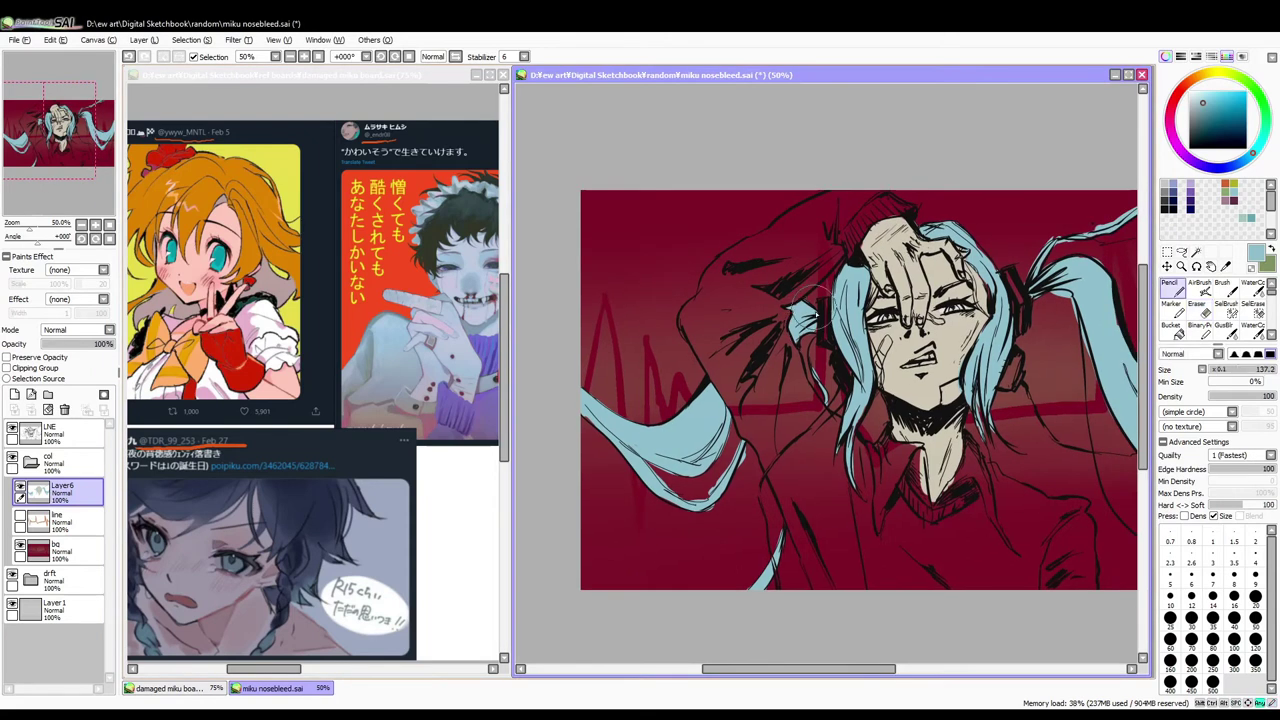
Step: Trim the light blue overflow along the pigtails' edges and undo the last two changes
{"action": "left_click_drag", "start_coordinate": [852, 365], "coordinate": [810, 335]}
{"action": "key", "text": "e"}
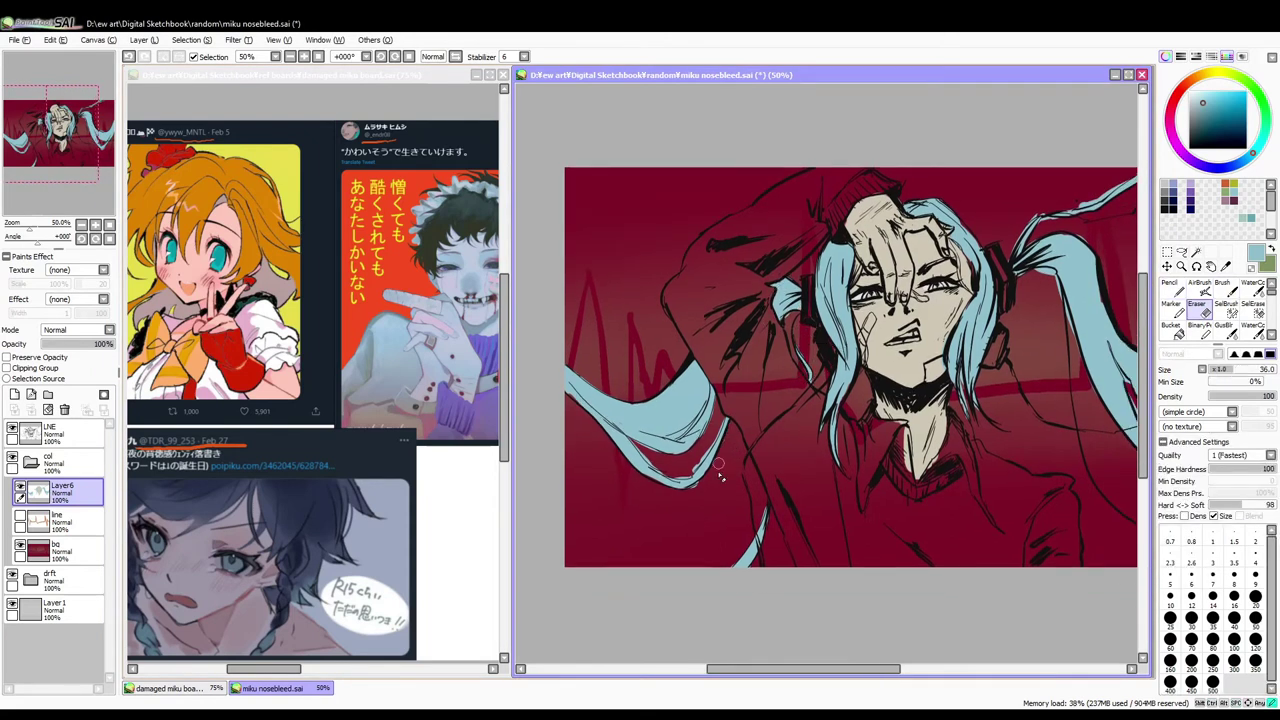
{"action": "left_click_drag", "start_coordinate": [672, 436], "coordinate": [633, 440]}
{"action": "mouse_move", "coordinate": [290, 675]}
{"action": "left_mouse_down"}
{"action": "mouse_move", "coordinate": [410, 675]}
{"action": "mouse_move", "coordinate": [282, 675]}
{"action": "left_mouse_up"}
{"action": "left_click", "coordinate": [812, 400]}
{"action": "key", "text": "n"}
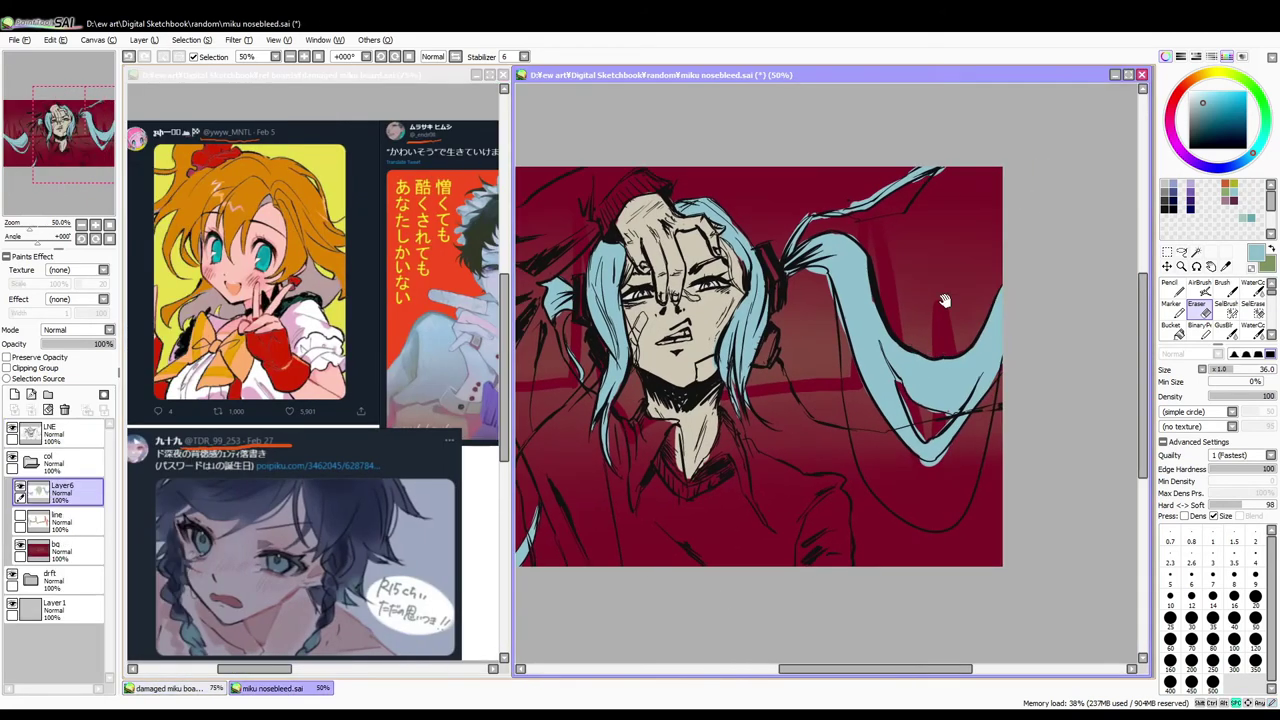
{"action": "key", "text": "ctrl+z"}
{"action": "key", "text": "ctrl+z"}
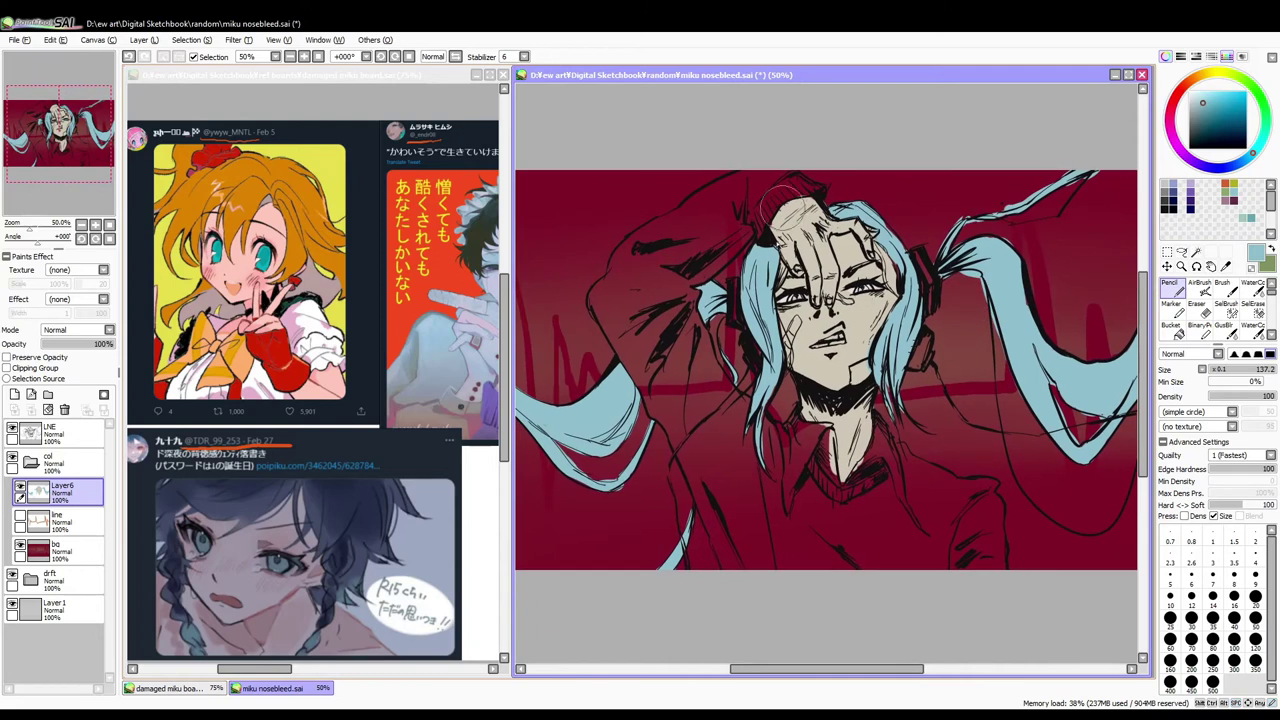
Step: Choose dark purple and fill the sleeve of the raised arm with the Pencil
{"action": "left_click", "coordinate": [890, 530], "text": "alt"}
{"action": "mouse_move", "coordinate": [693, 222]}
{"action": "left_mouse_down"}
{"action": "mouse_move", "coordinate": [612, 262]}
{"action": "mouse_move", "coordinate": [680, 390]}
{"action": "mouse_move", "coordinate": [709, 263]}
{"action": "left_mouse_up"}
{"action": "left_click_drag", "start_coordinate": [786, 171], "coordinate": [757, 228]}
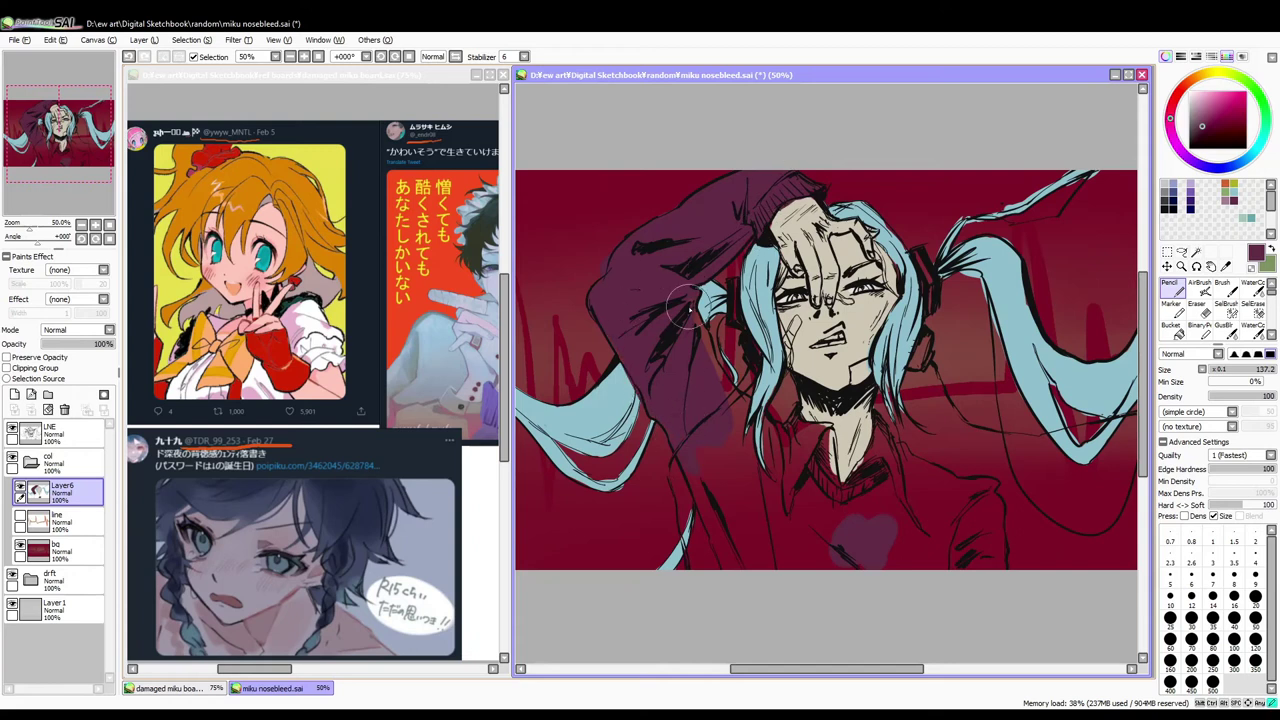
{"action": "scroll", "coordinate": [679, 341], "scroll_direction": "down", "scroll_amount": 2}
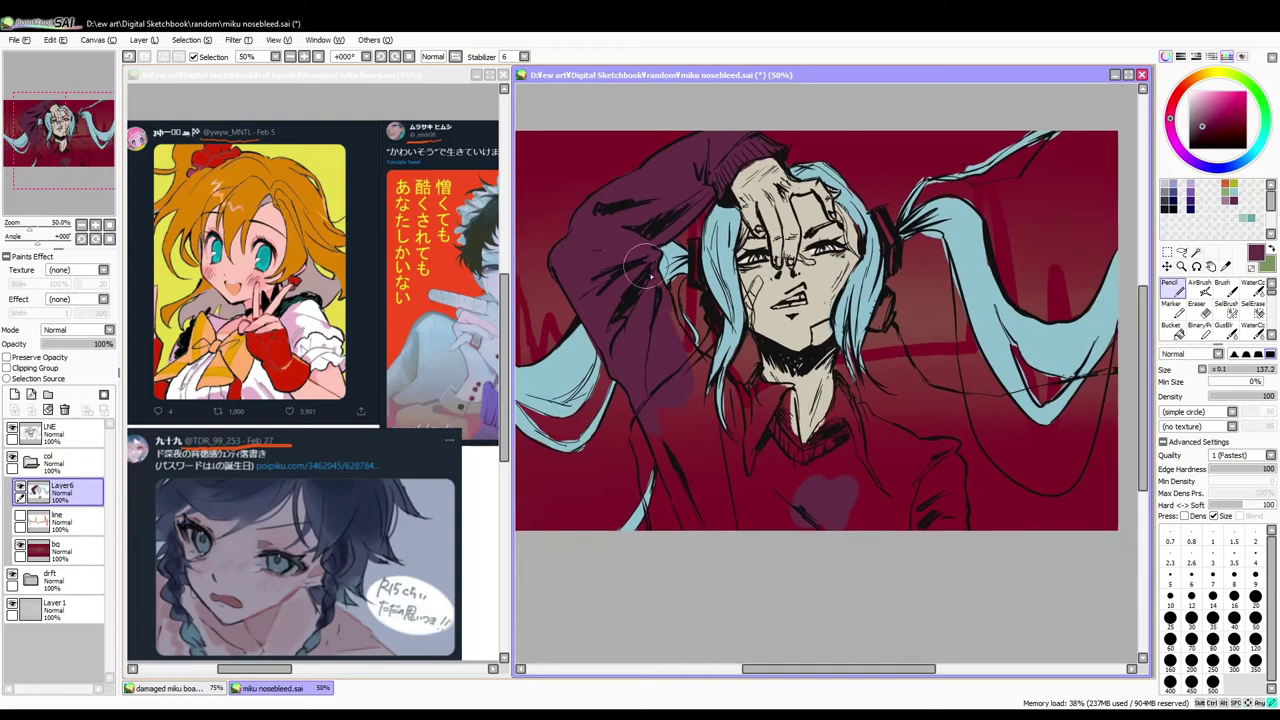
{"action": "scroll", "coordinate": [700, 350], "scroll_direction": "right", "scroll_amount": 1}
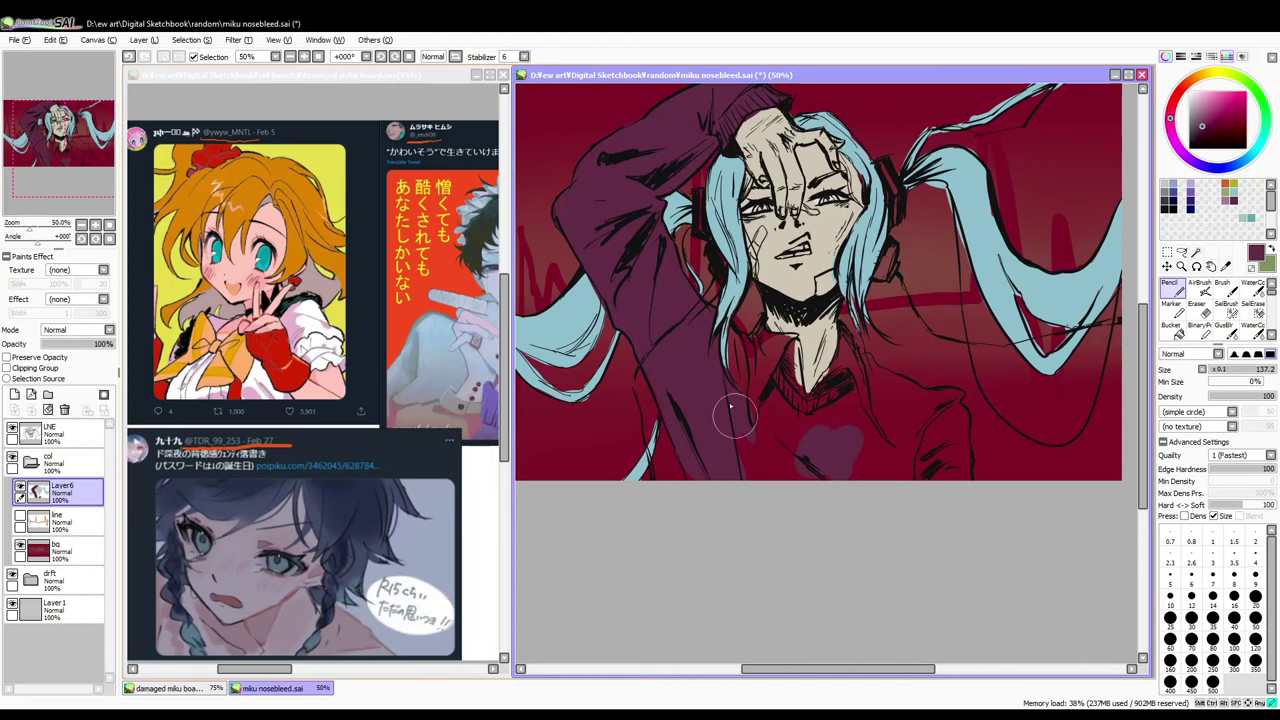
Step: Fill the sweater's torso and the other shoulder with dark purple, cleaning up the edges
{"action": "key", "text": "e"}
{"action": "scroll", "coordinate": [690, 430], "scroll_direction": "up", "scroll_amount": 1}
{"action": "scroll", "coordinate": [690, 430], "scroll_direction": "right", "scroll_amount": 1}
{"action": "key", "text": "n"}
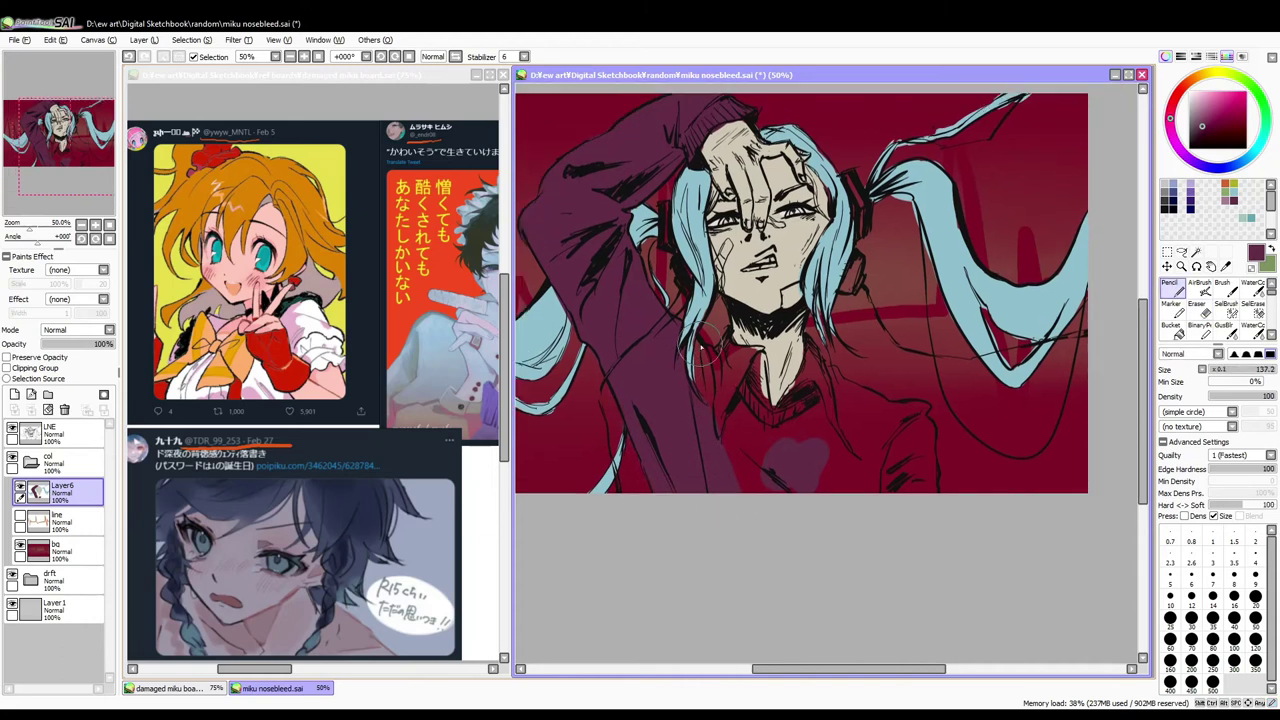
{"action": "scroll", "coordinate": [760, 440], "scroll_direction": "up", "scroll_amount": 2}
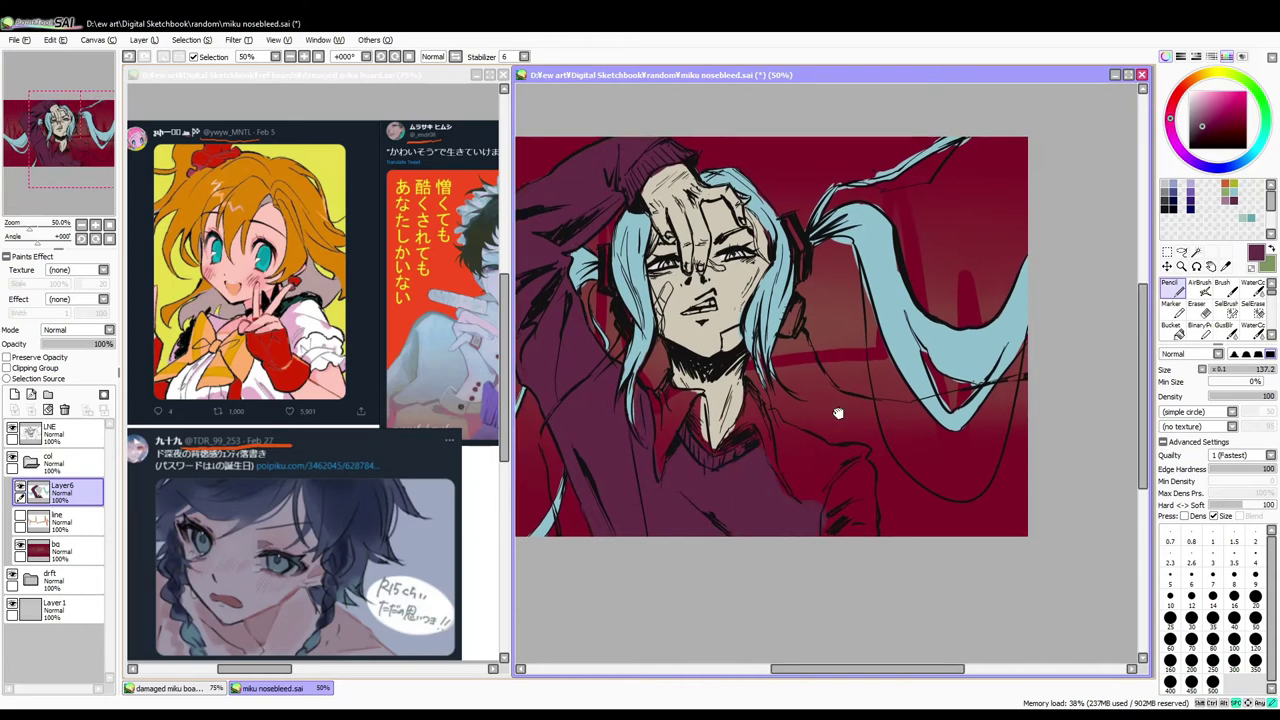
{"action": "scroll", "coordinate": [800, 480], "scroll_direction": "right", "scroll_amount": 1}
{"action": "scroll", "coordinate": [820, 455], "scroll_direction": "left", "scroll_amount": 2}
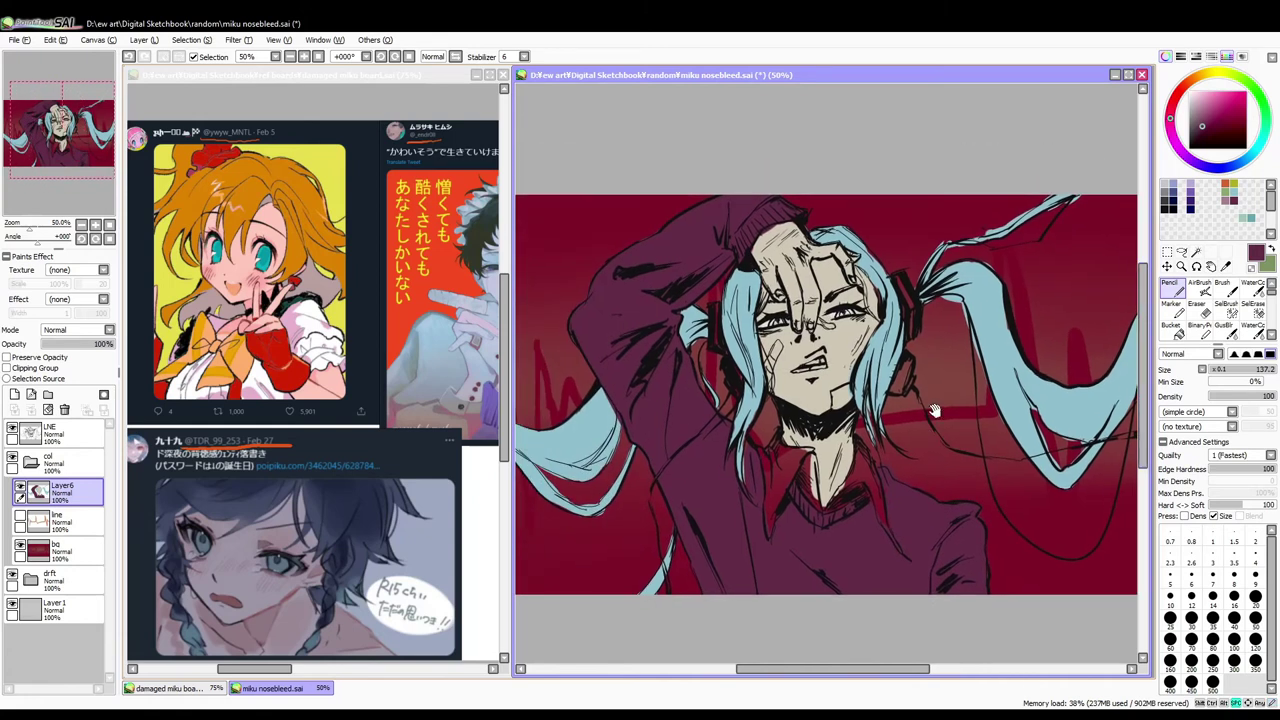
Step: Paint the shirt collar yellow-green and pick up the sweater's dark purple to tidy around the neckline
{"action": "key", "text": "x"}
{"action": "mouse_move", "coordinate": [780, 428]}
{"action": "left_mouse_down"}
{"action": "mouse_move", "coordinate": [769, 524]}
{"action": "mouse_move", "coordinate": [793, 466]}
{"action": "mouse_move", "coordinate": [786, 494]}
{"action": "mouse_move", "coordinate": [819, 509]}
{"action": "mouse_move", "coordinate": [867, 454]}
{"action": "mouse_move", "coordinate": [888, 529]}
{"action": "mouse_move", "coordinate": [872, 481]}
{"action": "mouse_move", "coordinate": [816, 508]}
{"action": "left_mouse_up"}
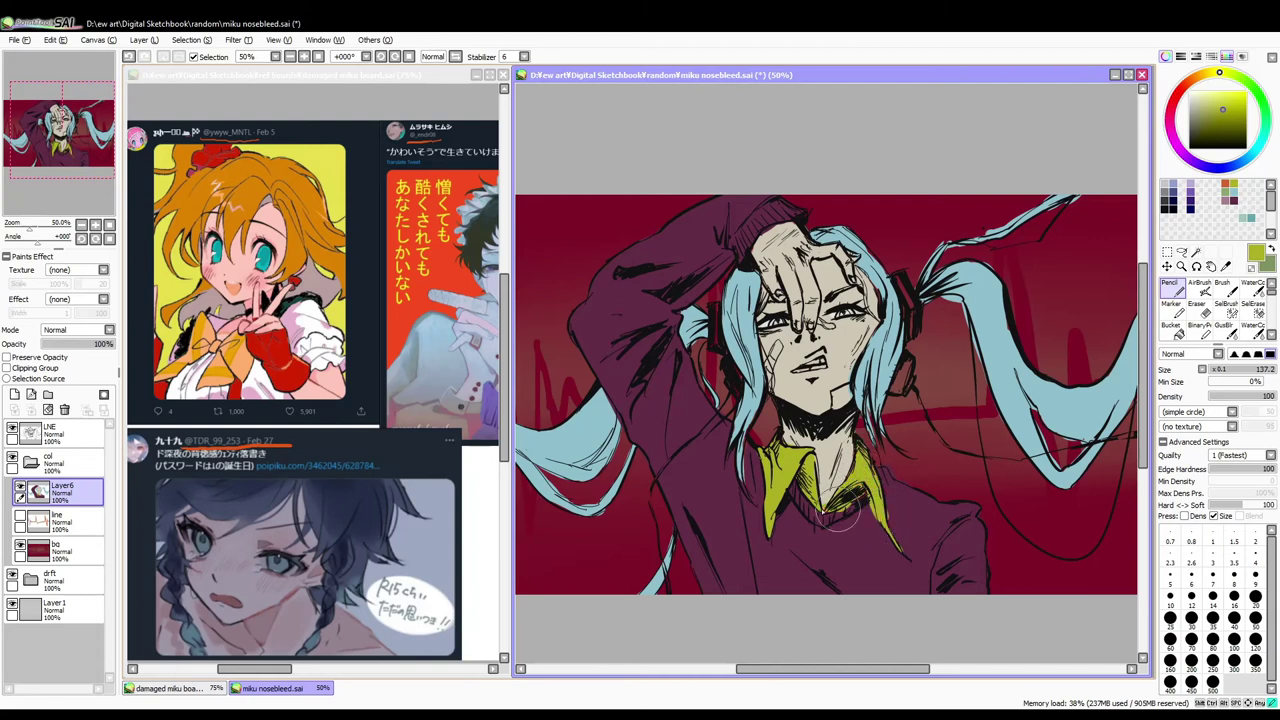
{"action": "left_click", "coordinate": [838, 522], "text": "alt"}
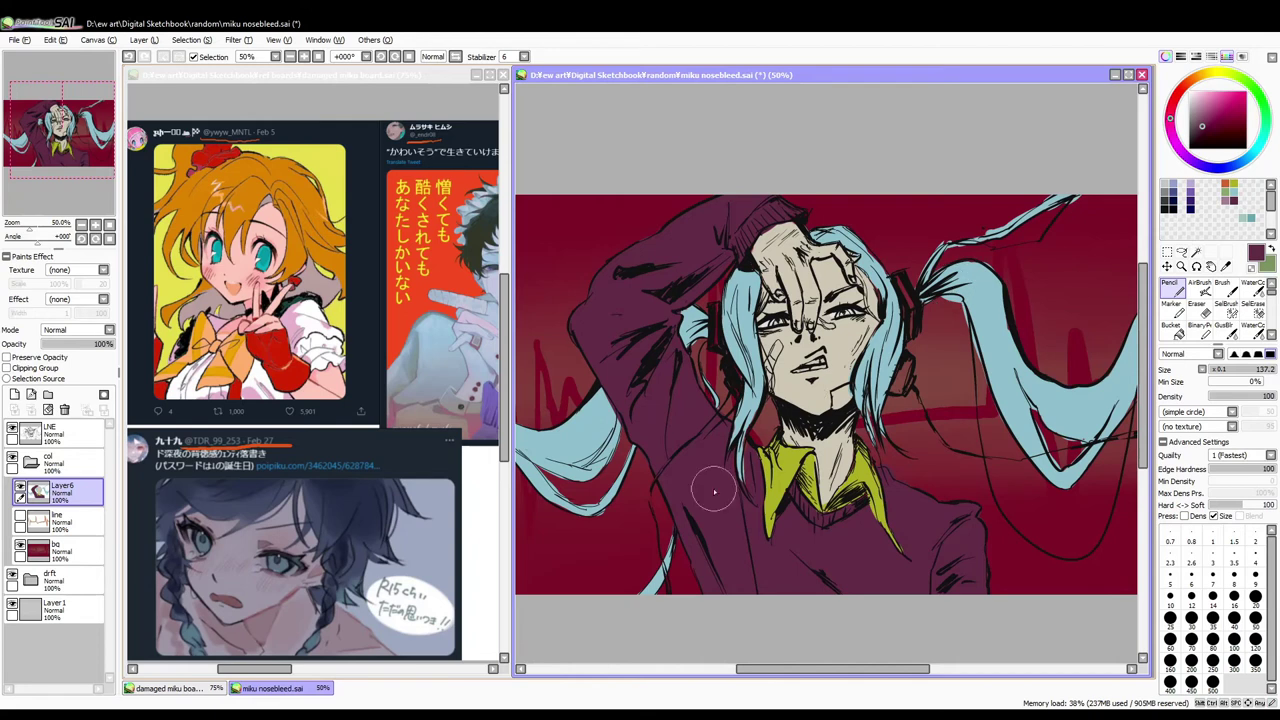
Step: Sample the hair's light blue, touch up the gaps in the strands around the face, and save the file
{"action": "left_click", "coordinate": [740, 470], "text": "alt"}
{"action": "left_click_drag", "start_coordinate": [738, 406], "coordinate": [758, 396]}
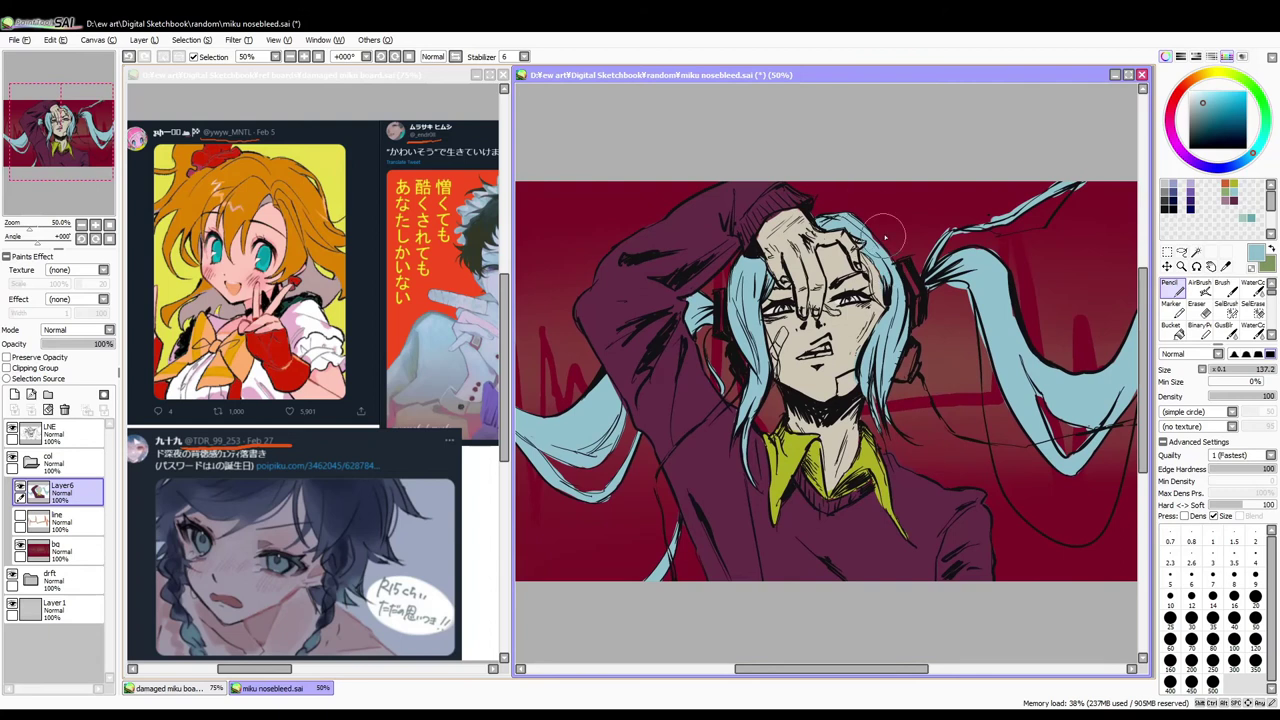
{"action": "scroll", "coordinate": [885, 238], "scroll_direction": "up", "scroll_amount": 3}
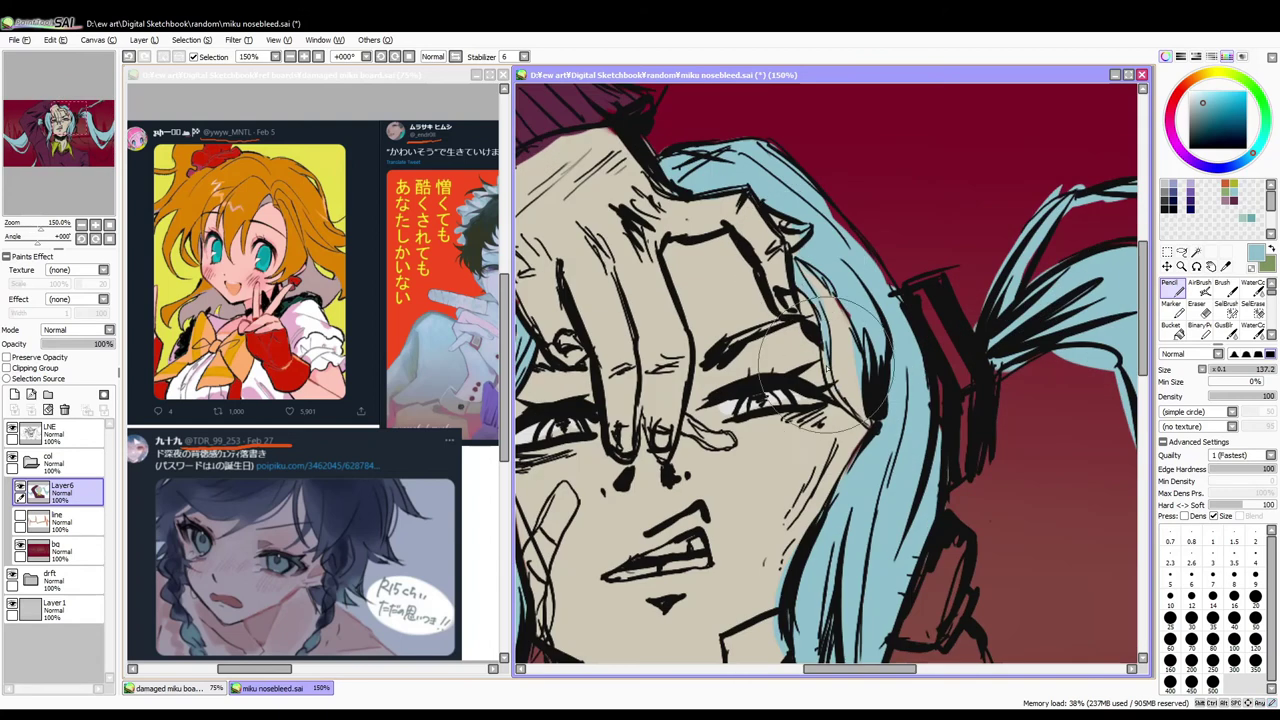
{"action": "scroll", "coordinate": [878, 380], "scroll_direction": "right", "scroll_amount": 2}
{"action": "left_click", "coordinate": [880, 376], "text": "alt"}
{"action": "scroll", "coordinate": [878, 380], "scroll_direction": "down", "scroll_amount": 3}
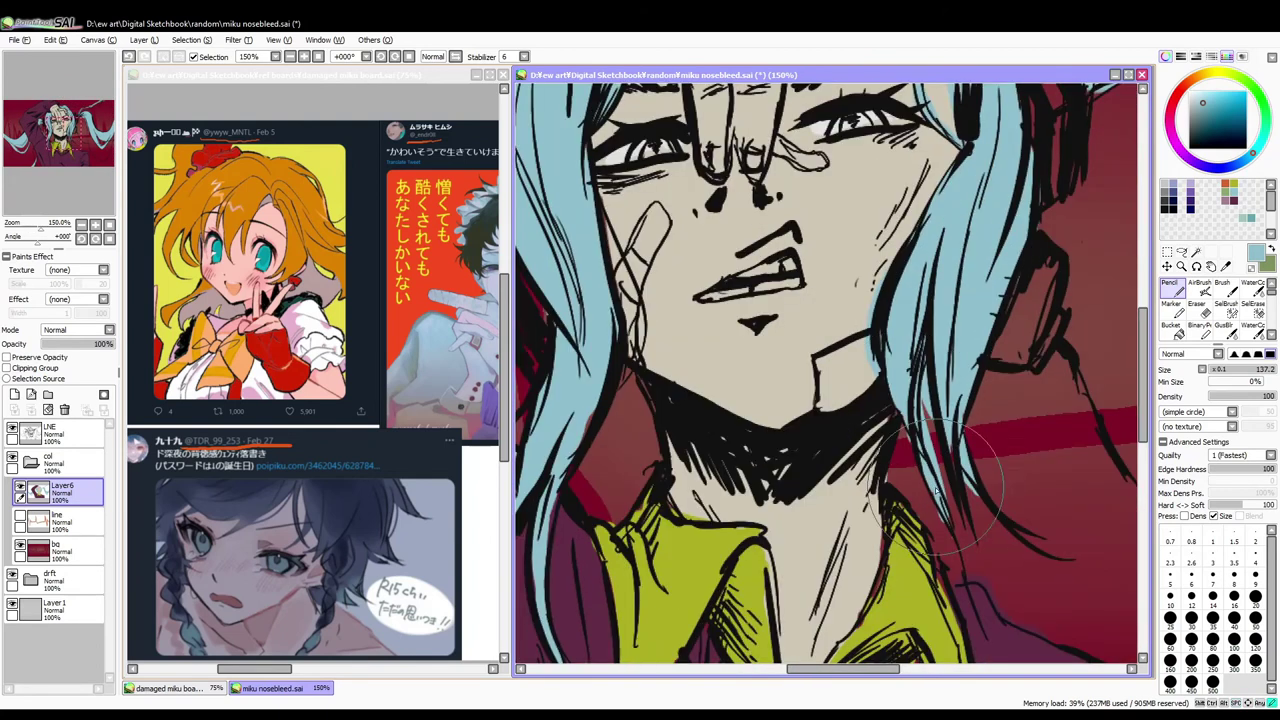
{"action": "scroll", "coordinate": [720, 385], "scroll_direction": "left", "scroll_amount": 2}
{"action": "scroll", "coordinate": [678, 385], "scroll_direction": "up", "scroll_amount": 2}
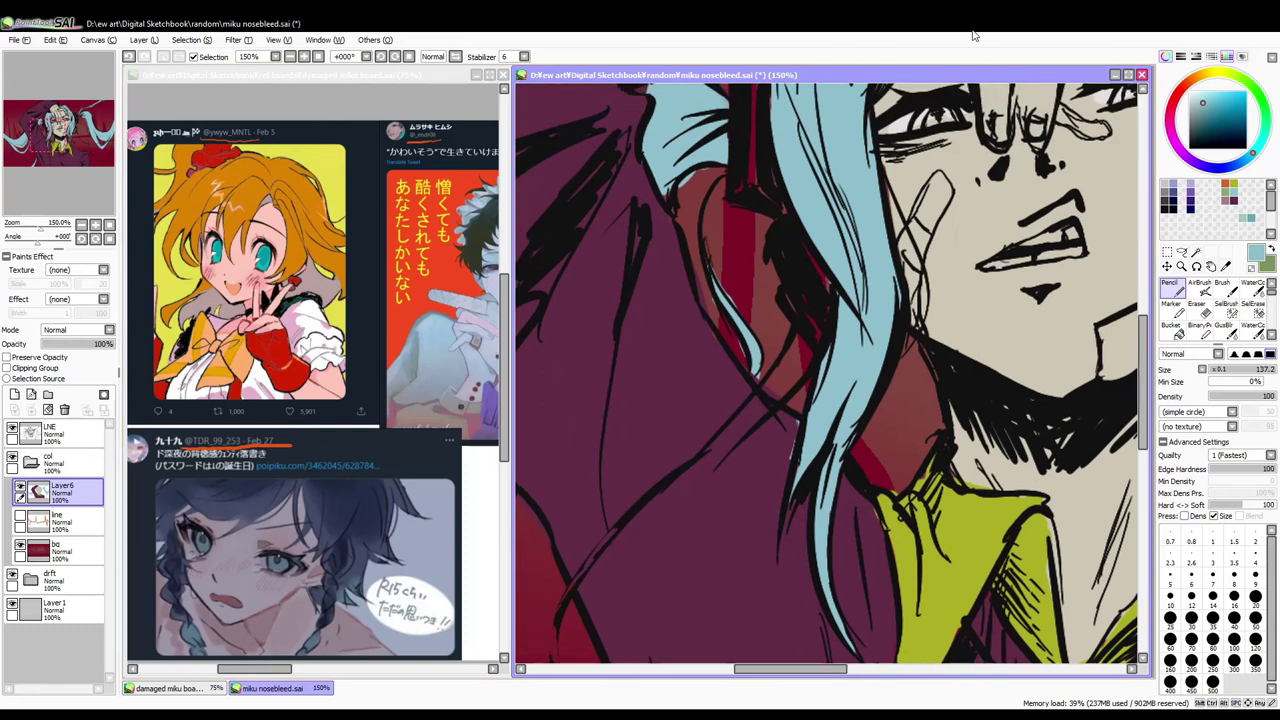
{"action": "scroll", "coordinate": [904, 197], "scroll_direction": "down", "scroll_amount": 4}
{"action": "key", "text": "ctrl+s"}
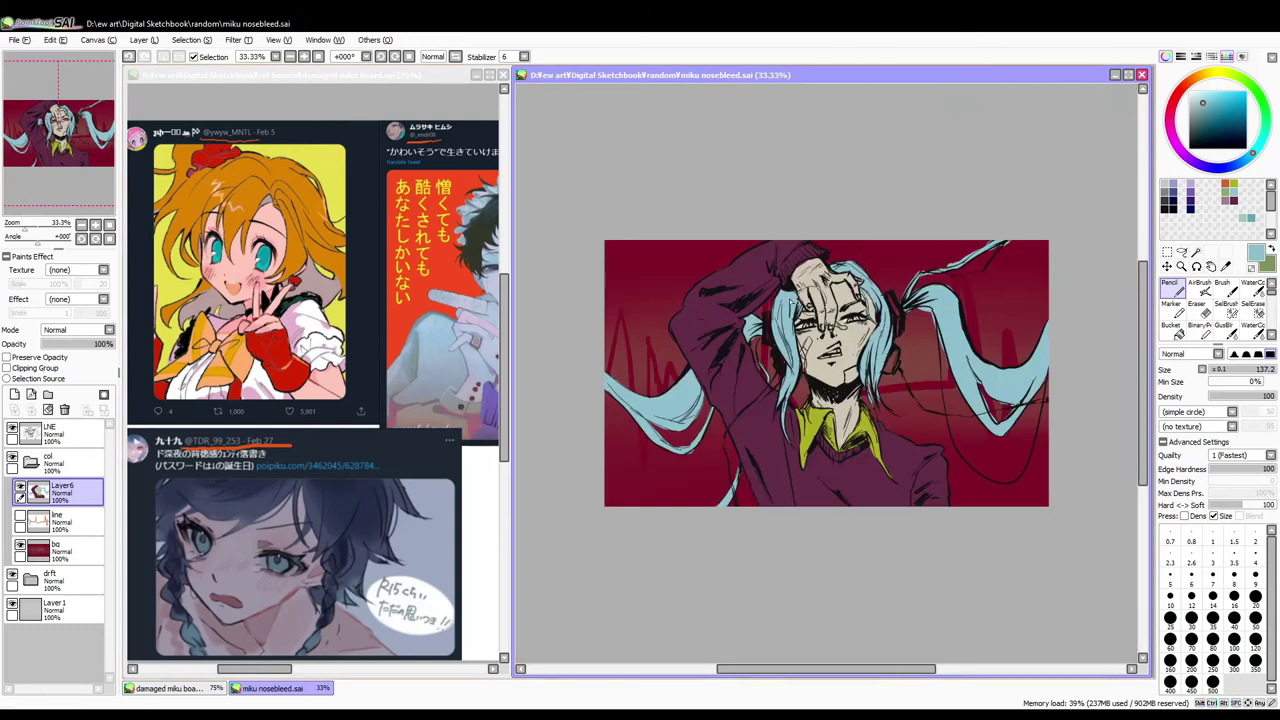
Step: Preserve the LNE layer's opacity, recolour the linework very dark purple, and return to Layer6
{"action": "left_click", "coordinate": [790, 302], "text": "alt"}
{"action": "left_click", "coordinate": [50, 432]}
{"action": "left_click", "coordinate": [7, 357]}
{"action": "left_click", "coordinate": [100, 488]}
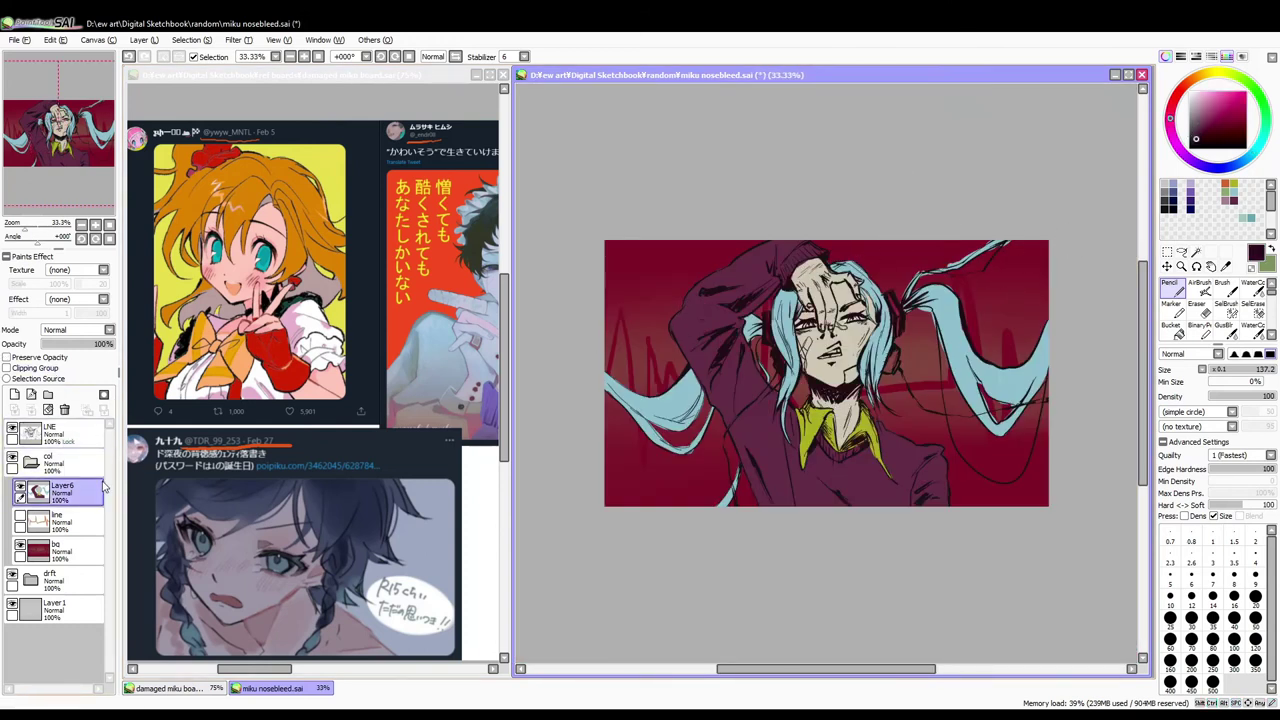
Step: Save the file and paint muted green accents on the headphones on Layer6
{"action": "scroll", "coordinate": [966, 214], "scroll_direction": "up", "scroll_amount": 1}
{"action": "key", "text": "x"}
{"action": "key", "text": "ctrl+s"}
{"action": "left_click_drag", "start_coordinate": [884, 305], "coordinate": [888, 322]}
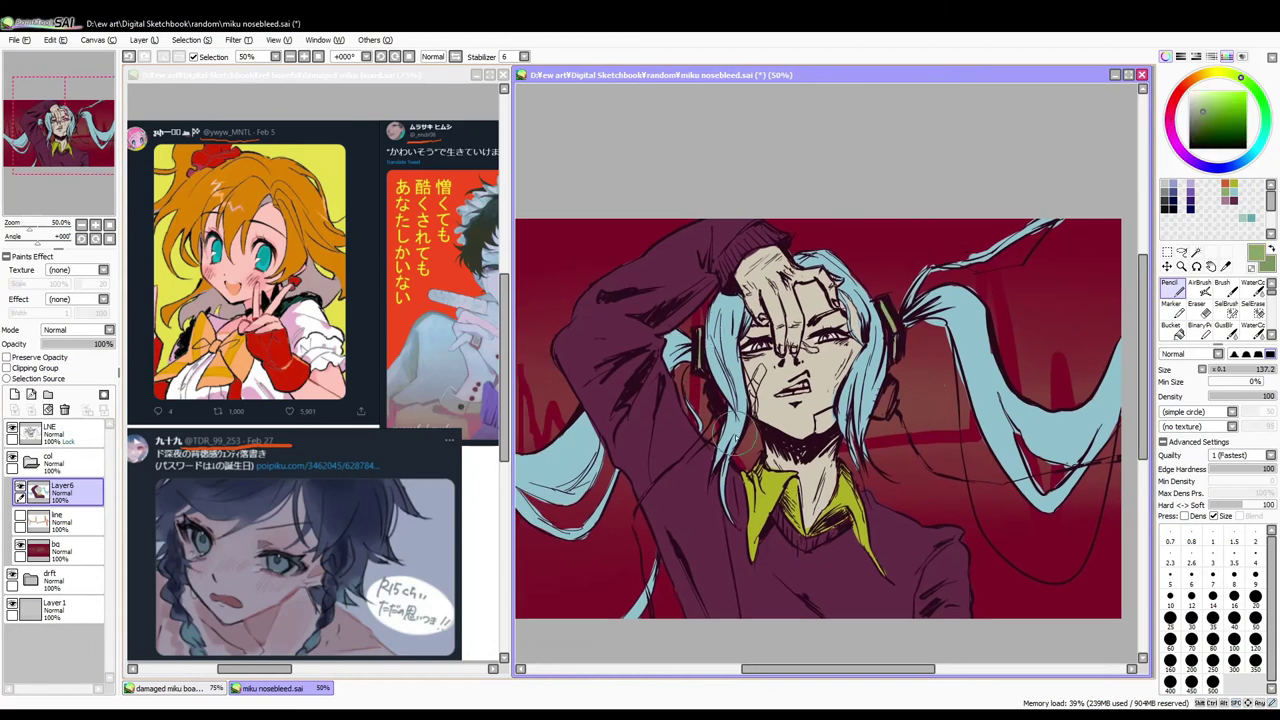
Step: Fill in the lower headphone parts with very dark purple on the LNE layer, reselect Layer6 and save the file
{"action": "key", "text": "x"}
{"action": "left_click", "coordinate": [50, 432]}
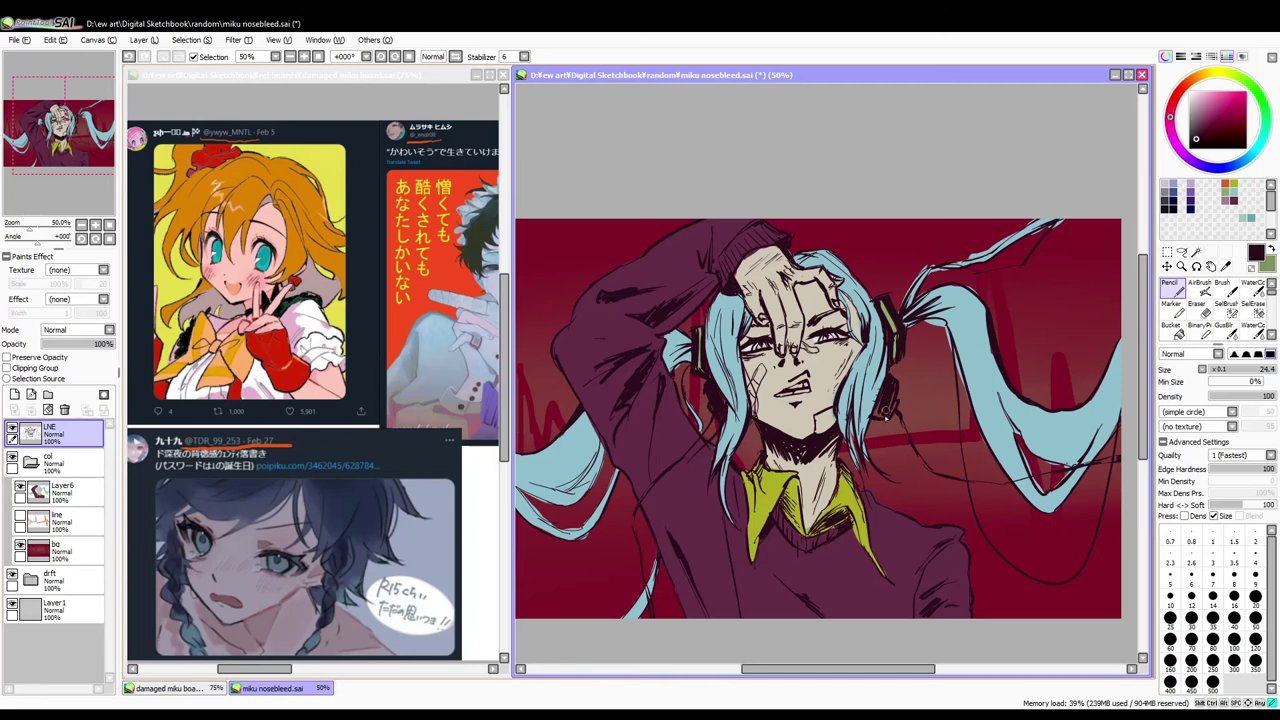
{"action": "left_click", "coordinate": [952, 300], "text": "ctrl+shift"}
{"action": "key", "text": "ctrl+s"}
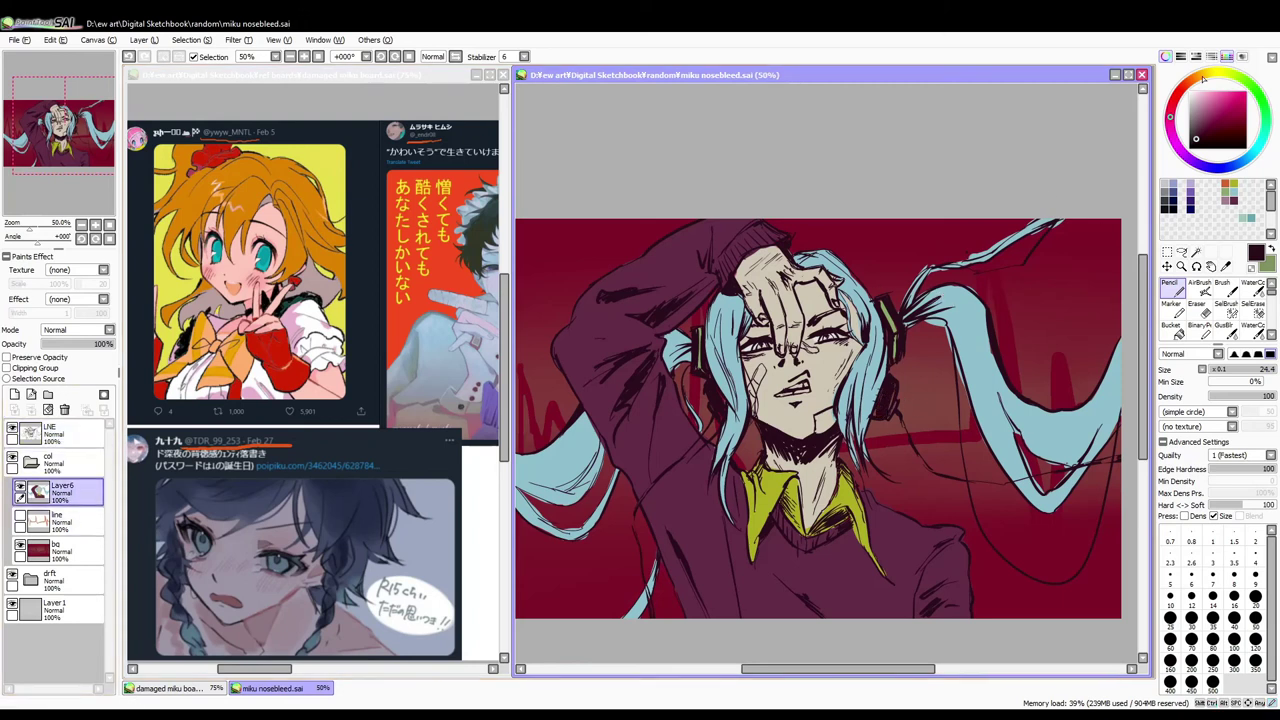
Step: Colour the cheek bandage muted brown on a new layer above Layer6, save the file, and choose a paler pinkish tone
{"action": "left_click", "coordinate": [1203, 78]}
{"action": "left_click", "coordinate": [1198, 100]}
{"action": "key", "text": "ctrl+shift+n"}
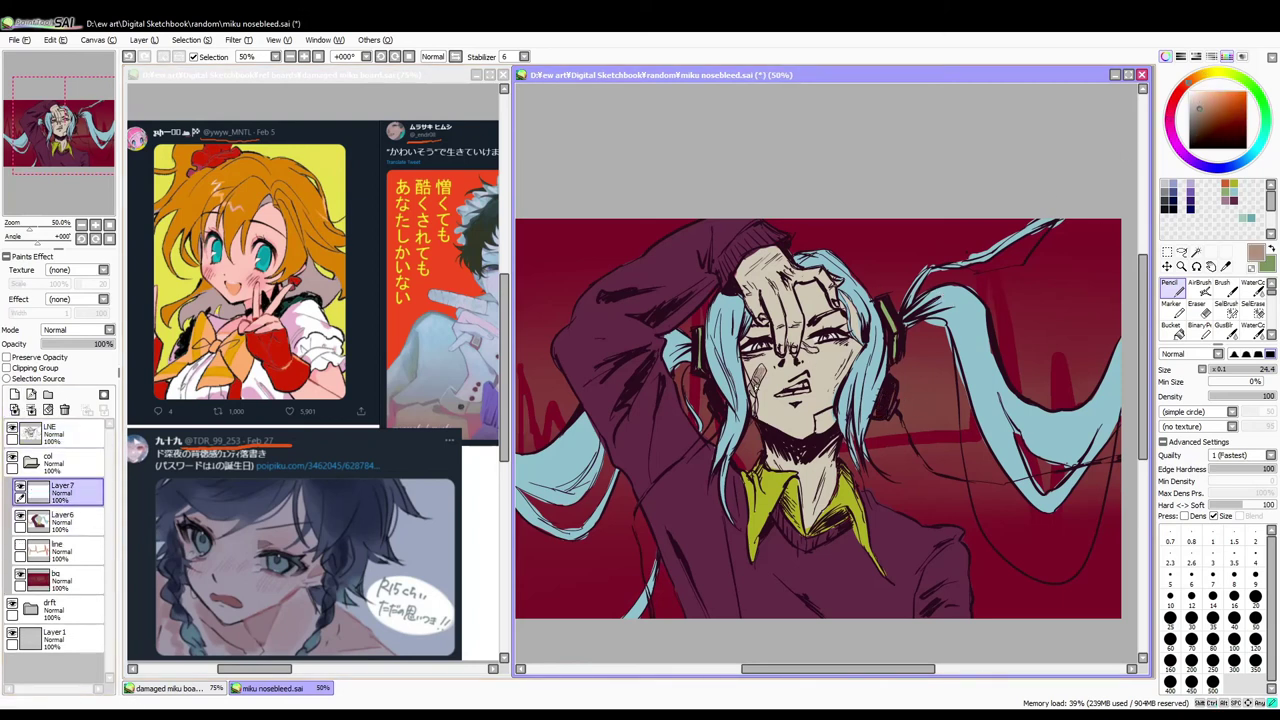
{"action": "key", "text": "ctrl+s"}
{"action": "left_click_drag", "start_coordinate": [1215, 88], "coordinate": [1195, 97]}
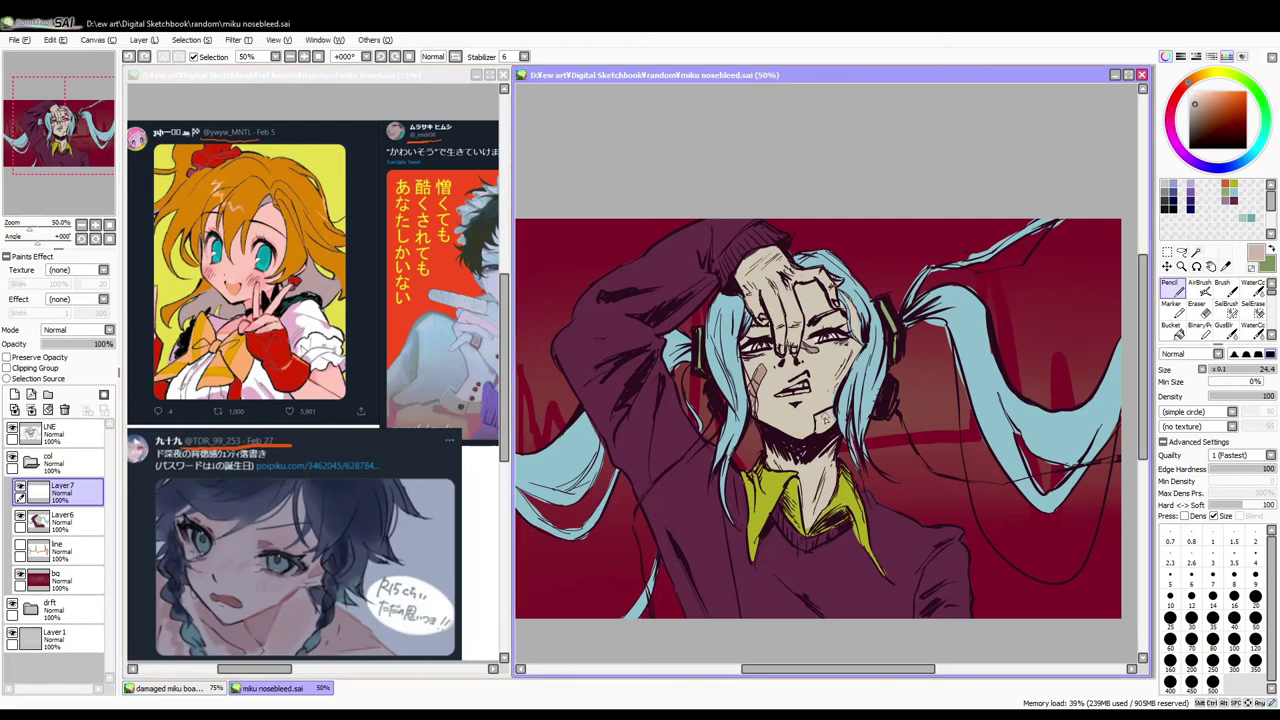
Step: Colour the chin bandage tan on Layer7, fill the teeth and eye whites pale grey on Layer6, and save the file
{"action": "scroll", "coordinate": [760, 388], "scroll_direction": "up", "scroll_amount": 1}
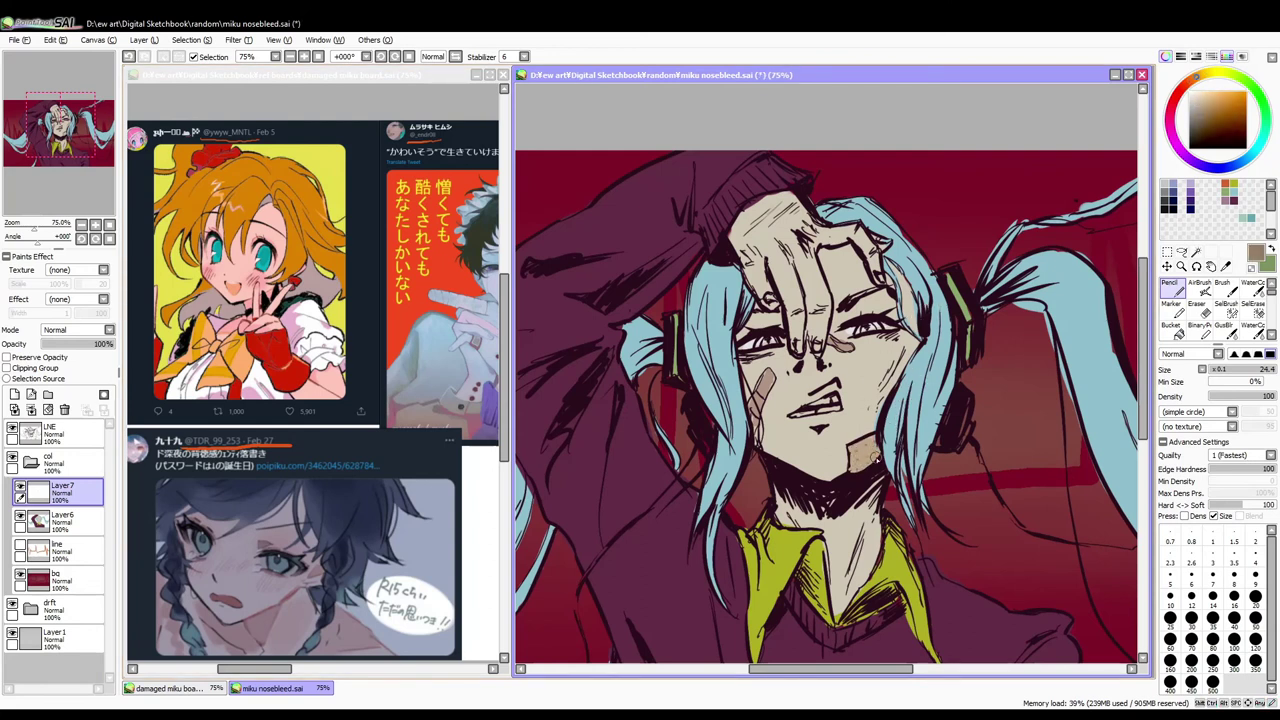
{"action": "left_click", "coordinate": [926, 330], "text": "alt"}
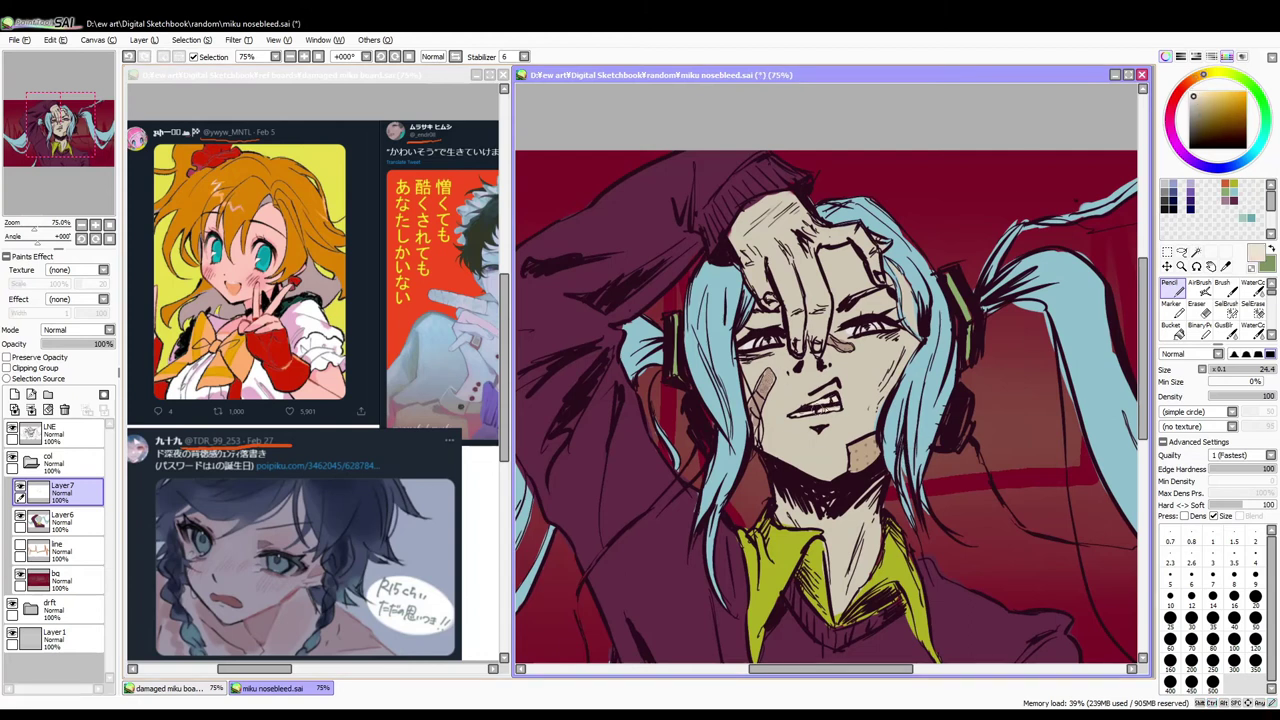
{"action": "scroll", "coordinate": [846, 262], "scroll_direction": "up", "scroll_amount": 4}
{"action": "key", "text": "ctrl+s"}
{"action": "scroll", "coordinate": [926, 290], "scroll_direction": "down", "scroll_amount": 4}
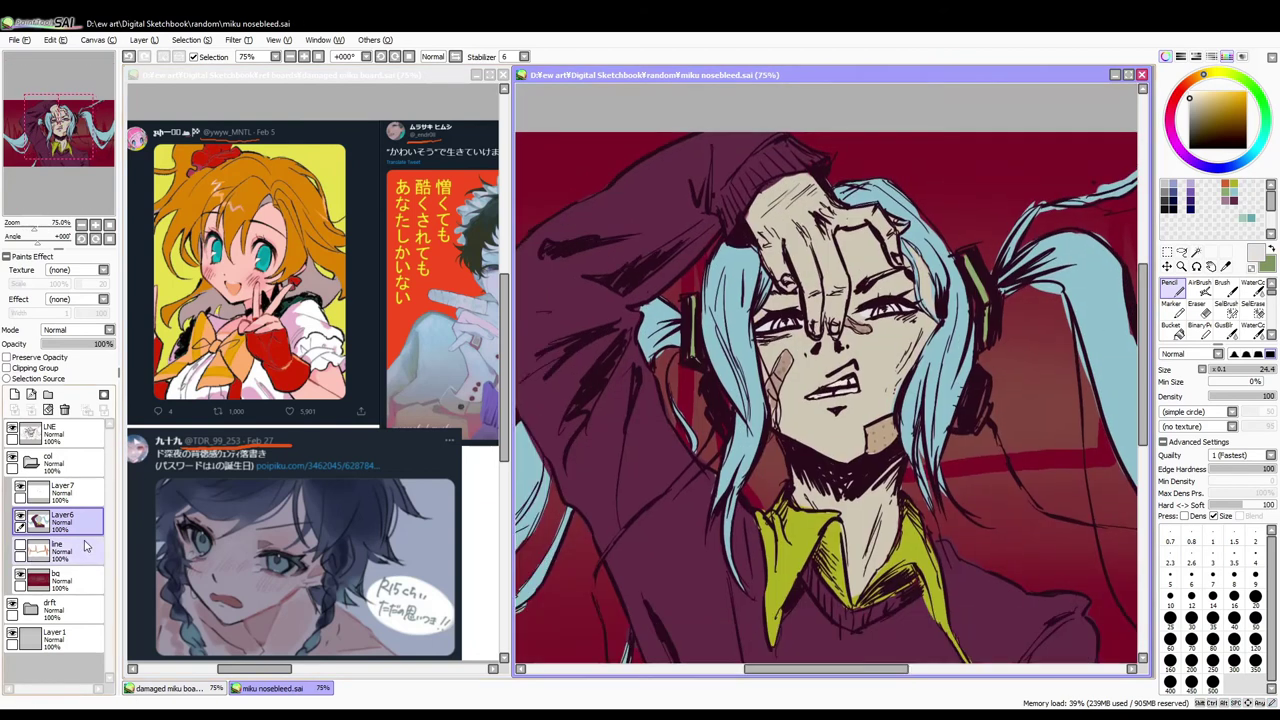
Step: Add a new layer clipped to Layer6 and paint dark navy shadows in the sweater's folds
{"action": "left_click_drag", "start_coordinate": [270, 668], "coordinate": [232, 646]}
{"action": "left_click", "coordinate": [832, 89]}
{"action": "left_click", "coordinate": [60, 520]}
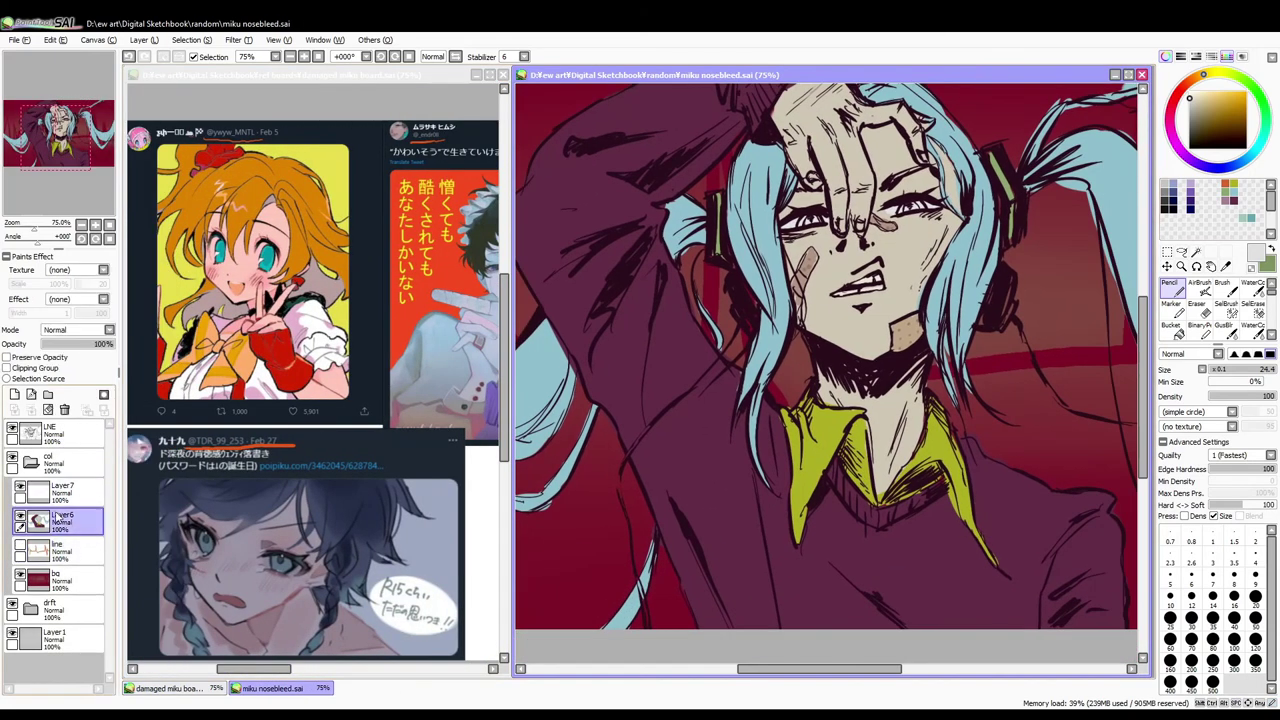
{"action": "key", "text": "ctrl+shift+n"}
{"action": "key", "text": "minus"}
{"action": "key", "text": "minus"}
{"action": "key", "text": "minus"}
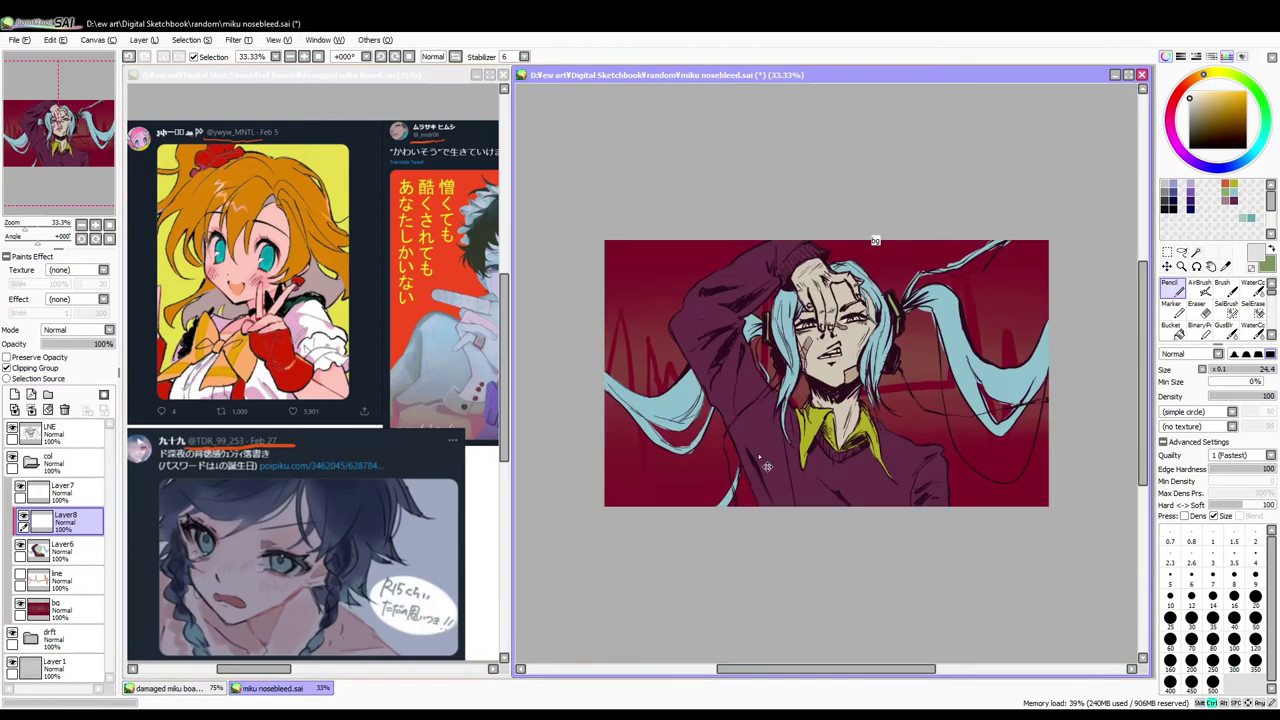
{"action": "left_click", "coordinate": [793, 398], "text": "alt"}
{"action": "mouse_move", "coordinate": [278, 668]}
{"action": "left_mouse_down"}
{"action": "mouse_move", "coordinate": [388, 673]}
{"action": "mouse_move", "coordinate": [292, 670]}
{"action": "left_mouse_up"}
{"action": "left_click", "coordinate": [769, 569]}
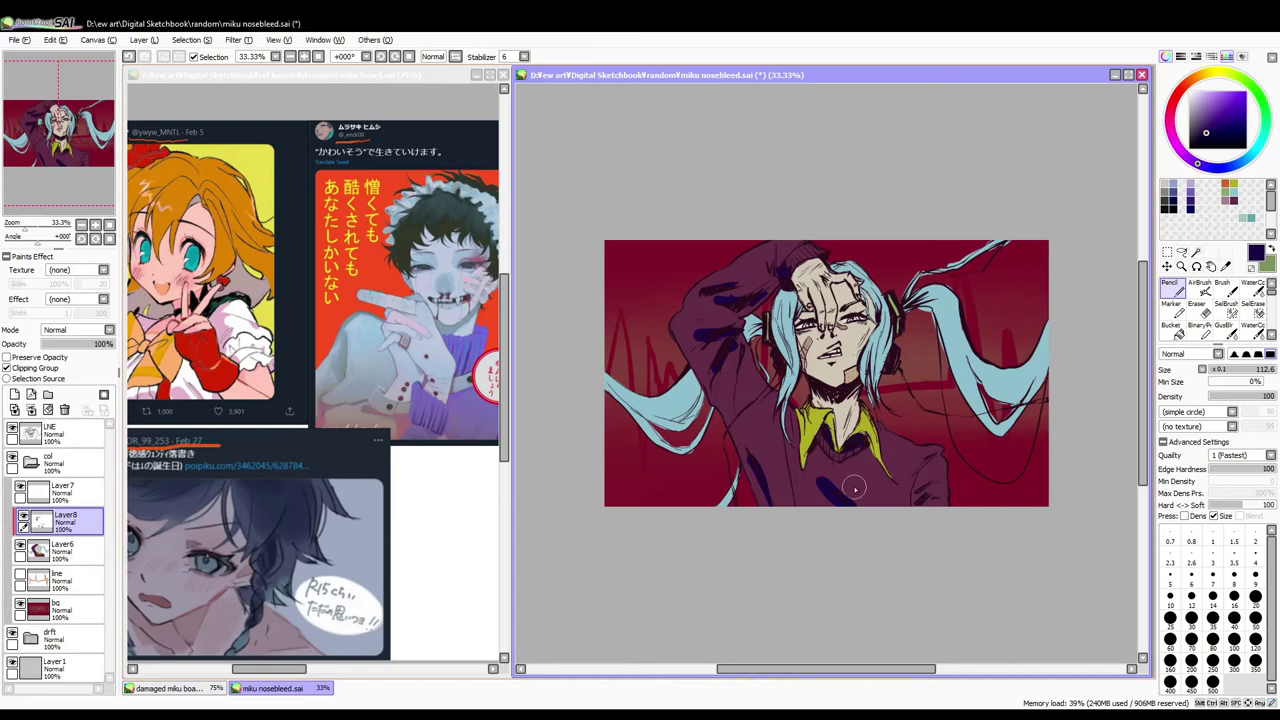
Step: Paint dark navy shadows along both pigtails and the hair framing the face on Layer8
{"action": "left_click_drag", "start_coordinate": [657, 419], "coordinate": [681, 453]}
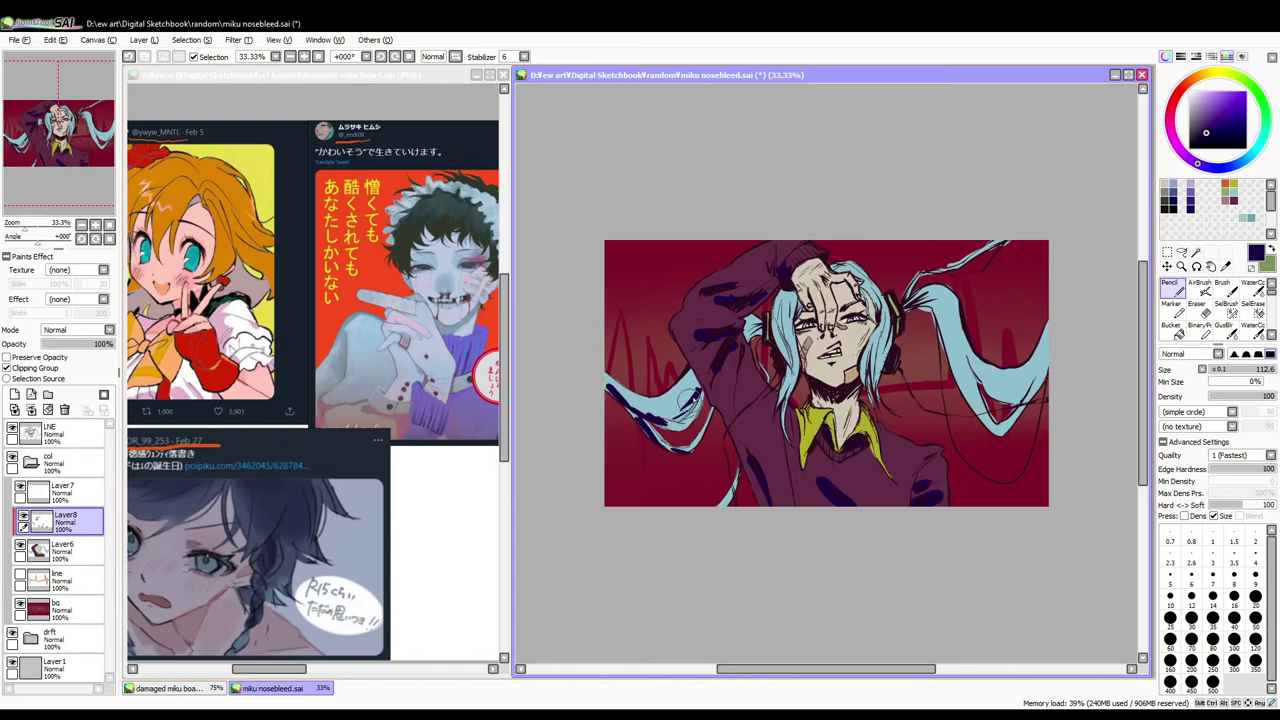
{"action": "mouse_move", "coordinate": [948, 340]}
{"action": "left_mouse_down"}
{"action": "mouse_move", "coordinate": [968, 398]}
{"action": "mouse_move", "coordinate": [1030, 385]}
{"action": "left_mouse_up"}
{"action": "left_click_drag", "start_coordinate": [940, 285], "coordinate": [946, 343]}
{"action": "key", "text": "ctrl+z"}
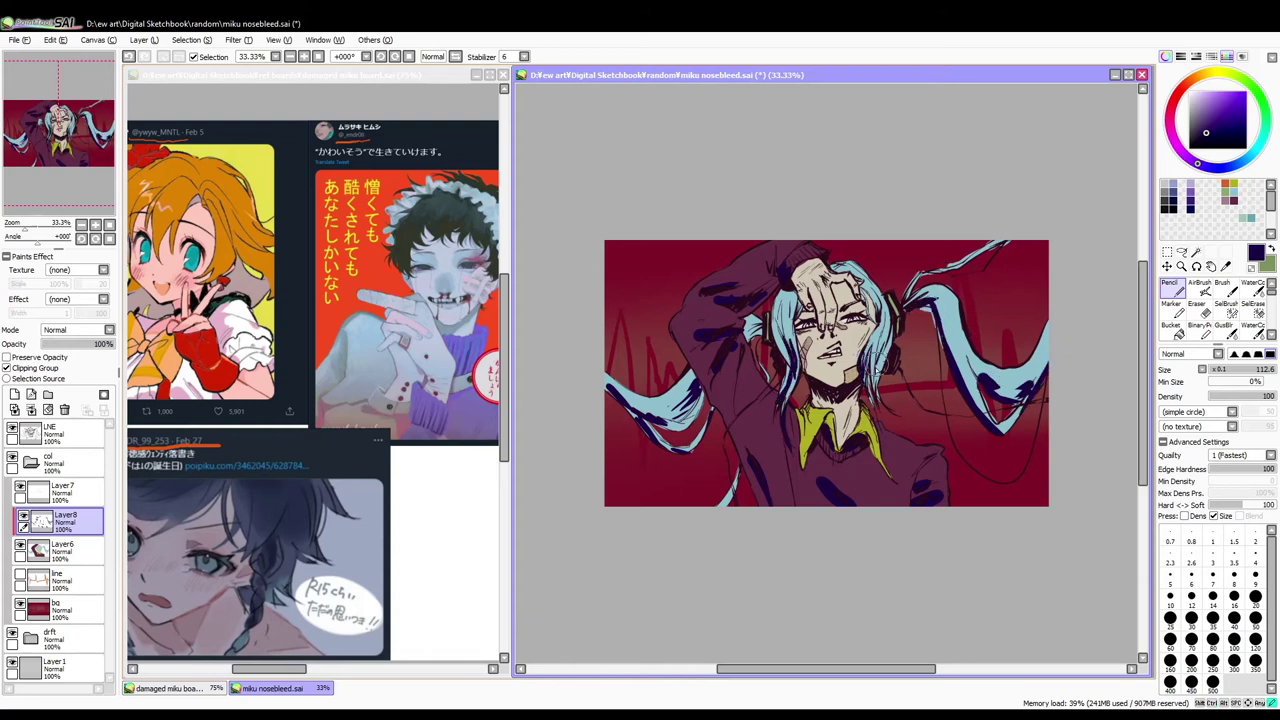
{"action": "scroll", "coordinate": [890, 320], "scroll_direction": "up", "scroll_amount": 3}
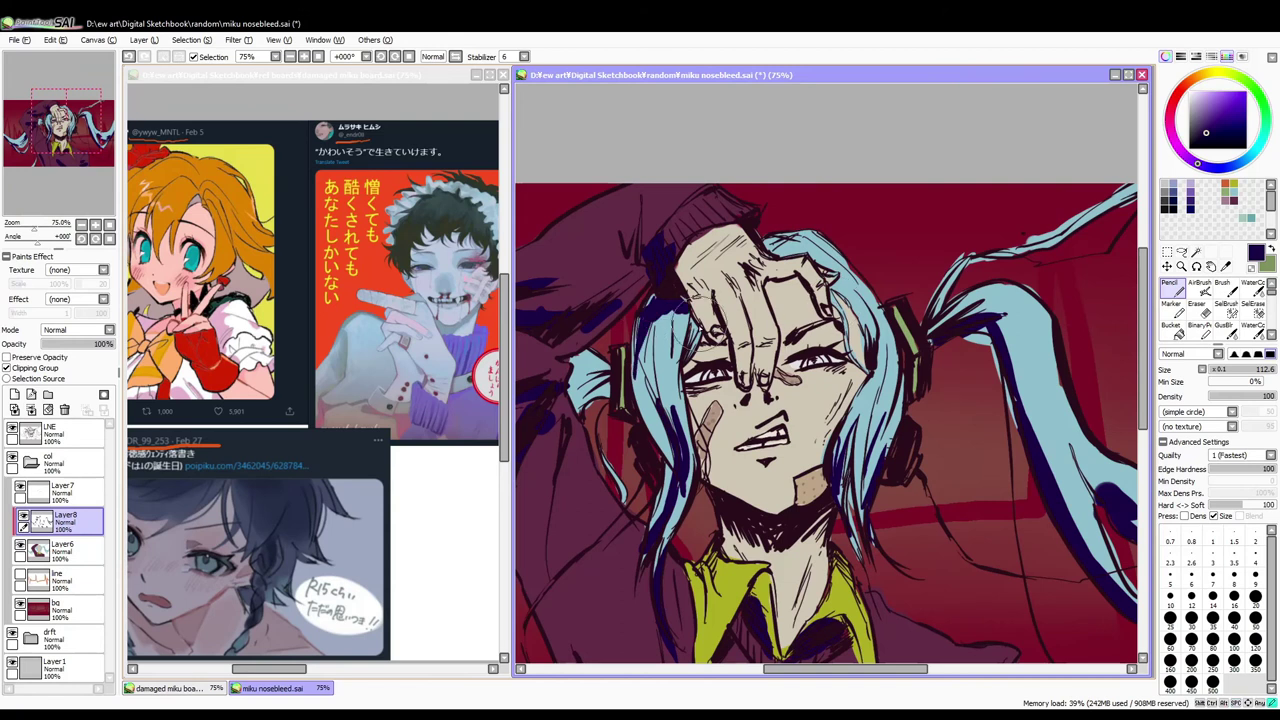
{"action": "mouse_move", "coordinate": [825, 439]}
{"action": "left_mouse_down"}
{"action": "mouse_move", "coordinate": [875, 262]}
{"action": "mouse_move", "coordinate": [975, 367]}
{"action": "left_mouse_up"}
Step: Widen the reference board window to show more of its images, and return to the portrait
{"action": "left_click", "coordinate": [277, 163]}
{"action": "scroll", "coordinate": [277, 163], "scroll_direction": "down", "scroll_amount": 2}
{"action": "scroll", "coordinate": [277, 163], "scroll_direction": "up", "scroll_amount": 1}
{"action": "scroll", "coordinate": [277, 163], "scroll_direction": "up", "scroll_amount": 2}
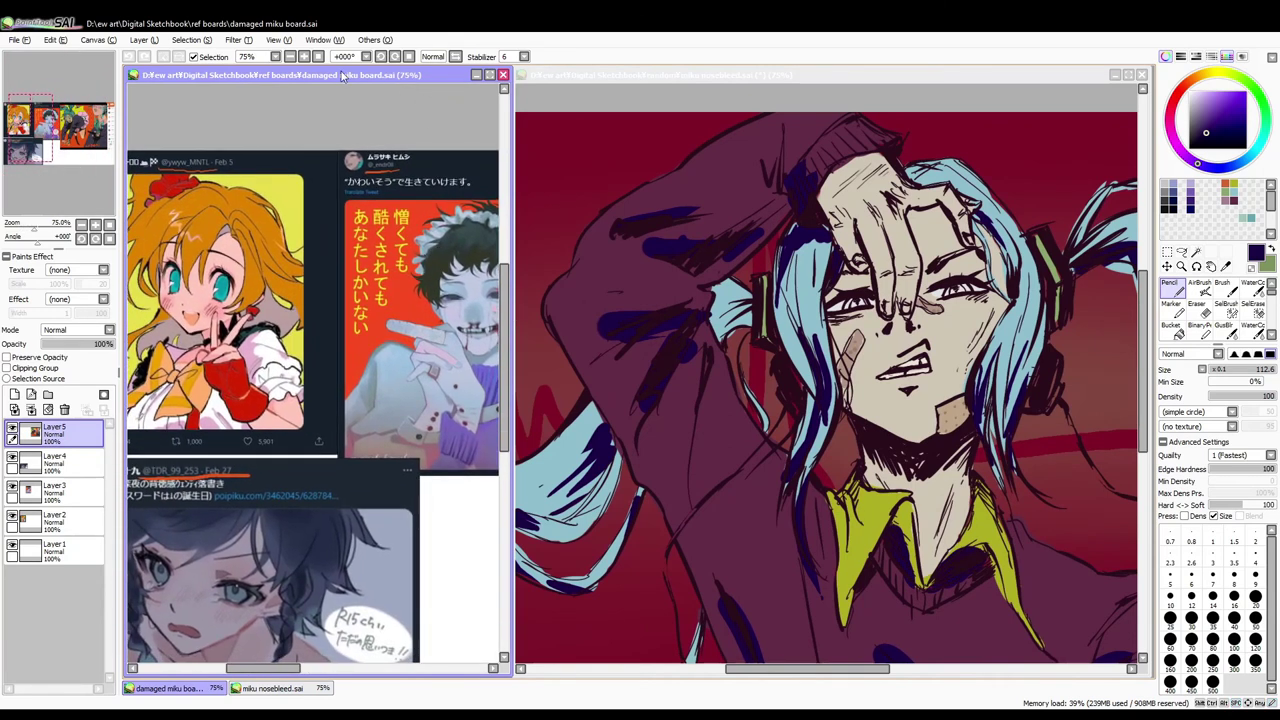
{"action": "left_click_drag", "start_coordinate": [516, 300], "coordinate": [632, 300]}
{"action": "left_click", "coordinate": [787, 292]}
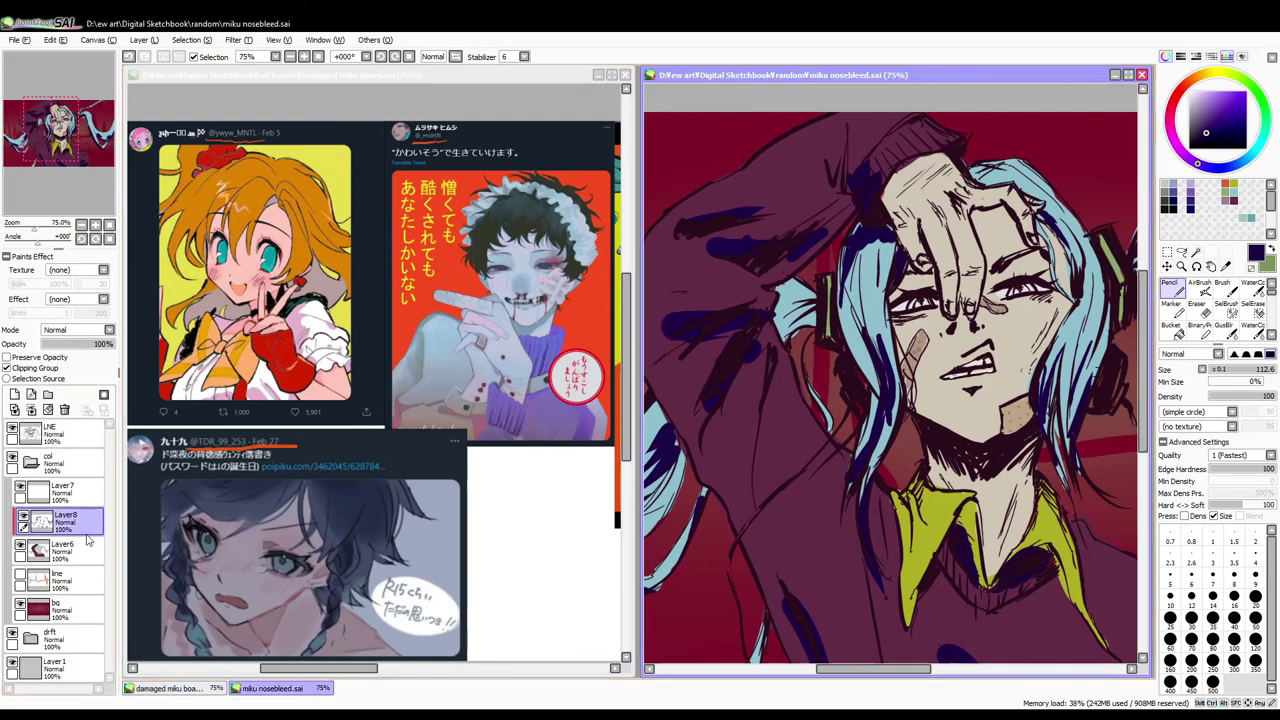
Step: Add a new layer above Layer7 and paint peach and reddish blush on the cheeks, nose and lips
{"action": "key", "text": "ctrl+shift+n"}
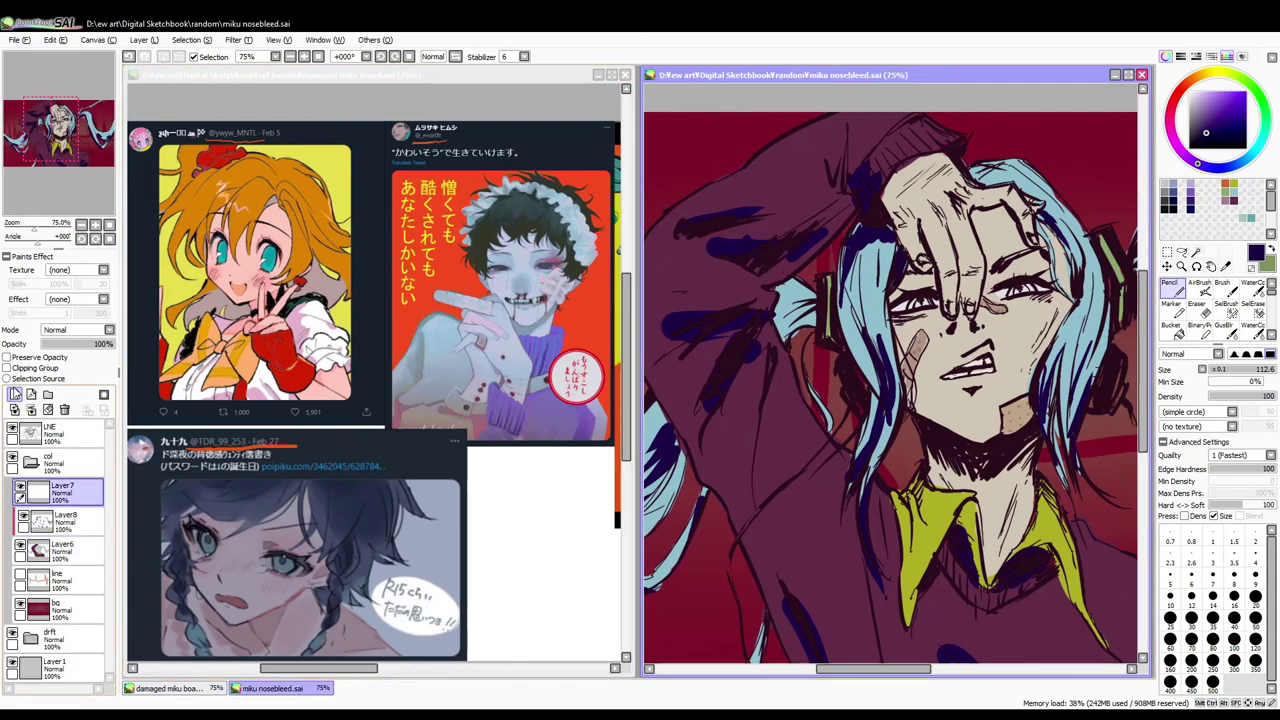
{"action": "left_click", "coordinate": [968, 270], "text": "alt"}
{"action": "left_click_drag", "start_coordinate": [938, 322], "coordinate": [952, 340]}
{"action": "left_click_drag", "start_coordinate": [1022, 314], "coordinate": [1042, 330]}
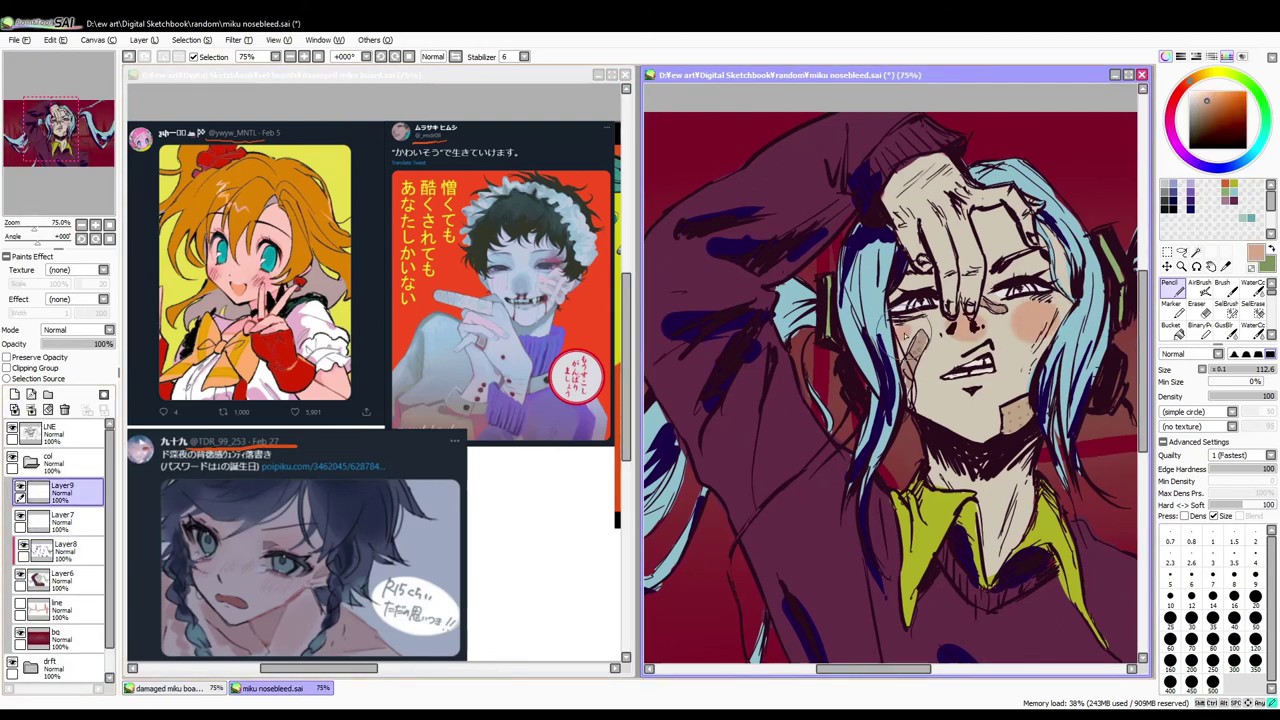
{"action": "left_click", "coordinate": [960, 330], "text": "alt"}
{"action": "left_click_drag", "start_coordinate": [952, 386], "coordinate": [982, 392]}
{"action": "left_click_drag", "start_coordinate": [1028, 298], "coordinate": [1044, 320]}
{"action": "left_click_drag", "start_coordinate": [898, 328], "coordinate": [926, 346]}
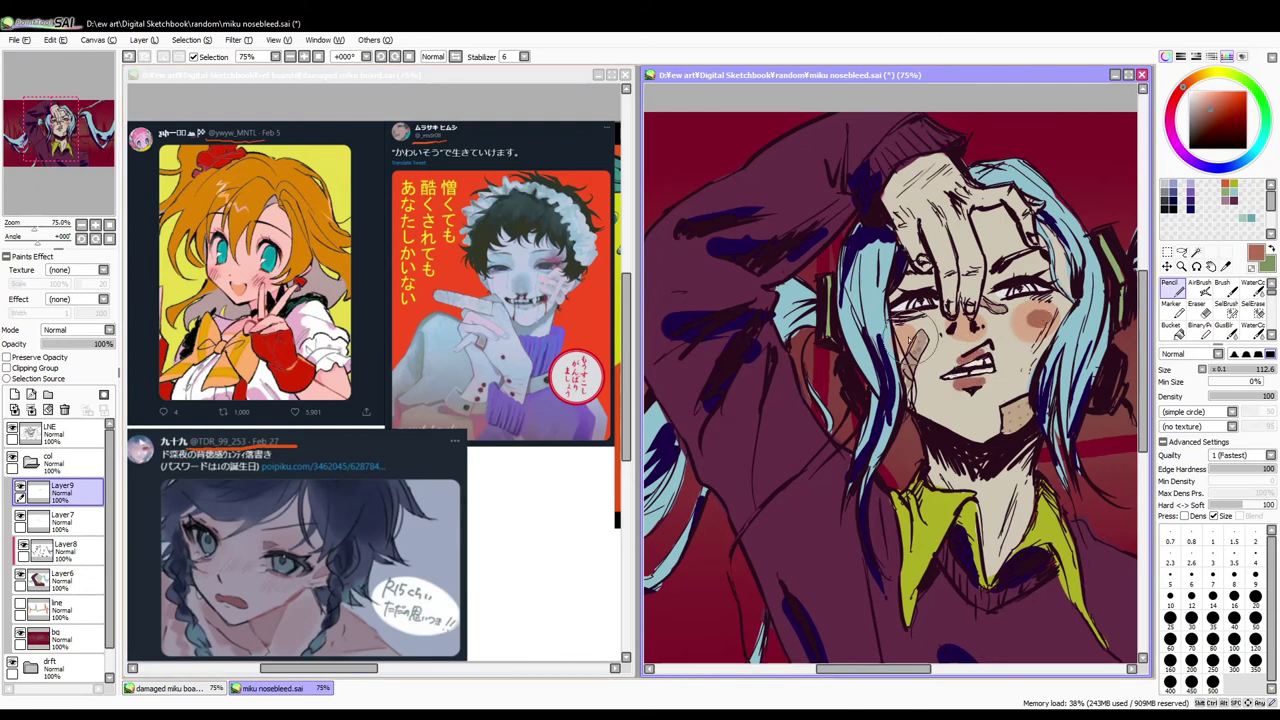
Step: Blend the blush on the cheeks, nose and lips with the watercolour brush, and erase the excess around the mouth
{"action": "key", "text": "c"}
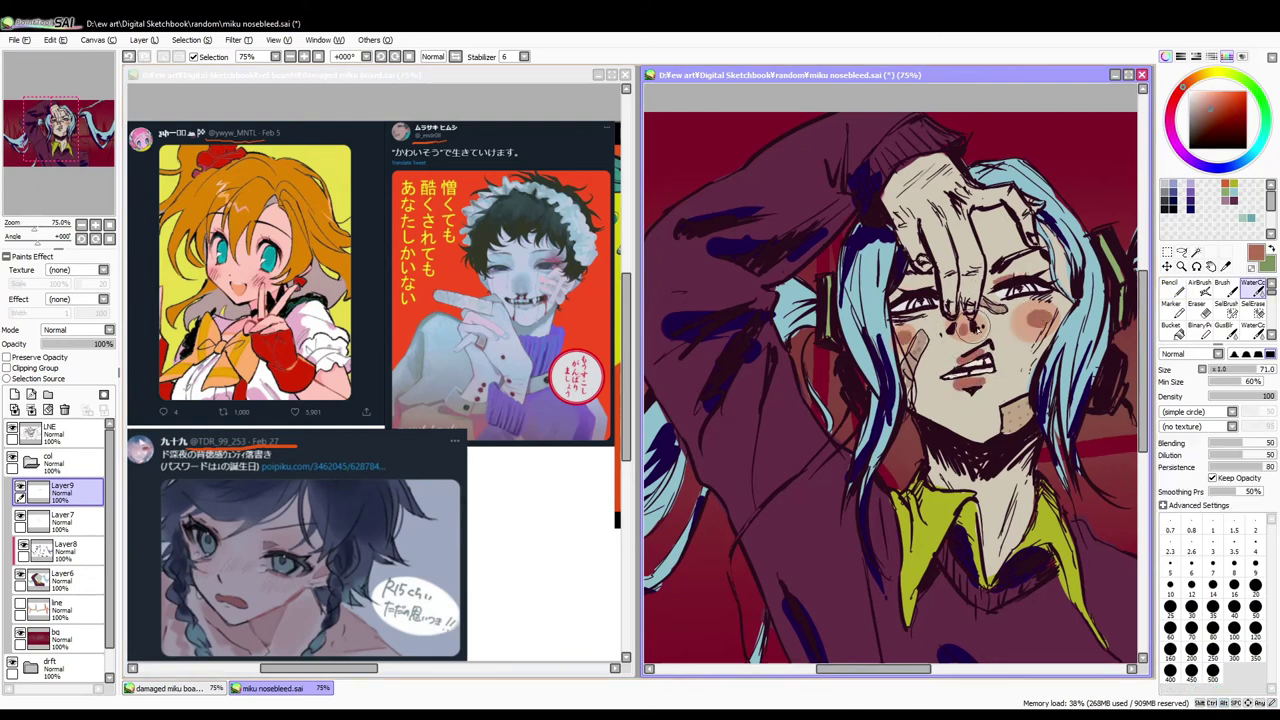
{"action": "left_click_drag", "start_coordinate": [1061, 310], "coordinate": [1038, 322]}
{"action": "left_click_drag", "start_coordinate": [930, 318], "coordinate": [908, 342]}
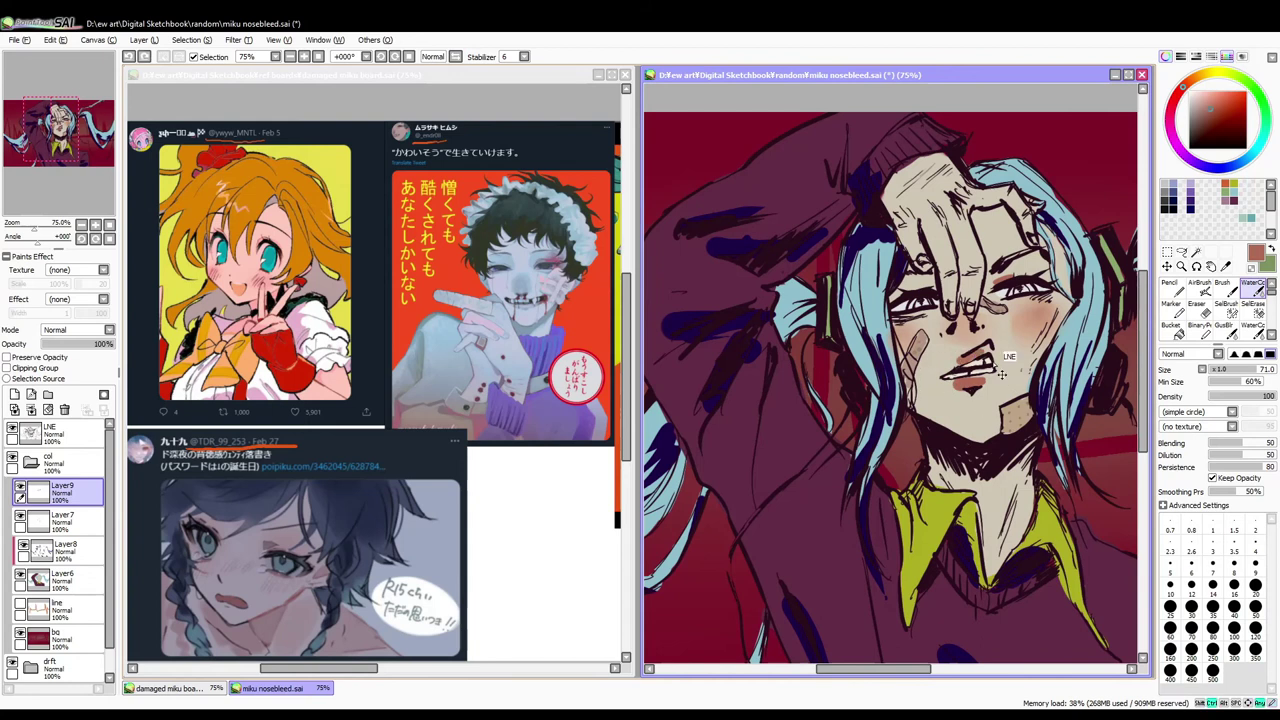
{"action": "key", "text": "e"}
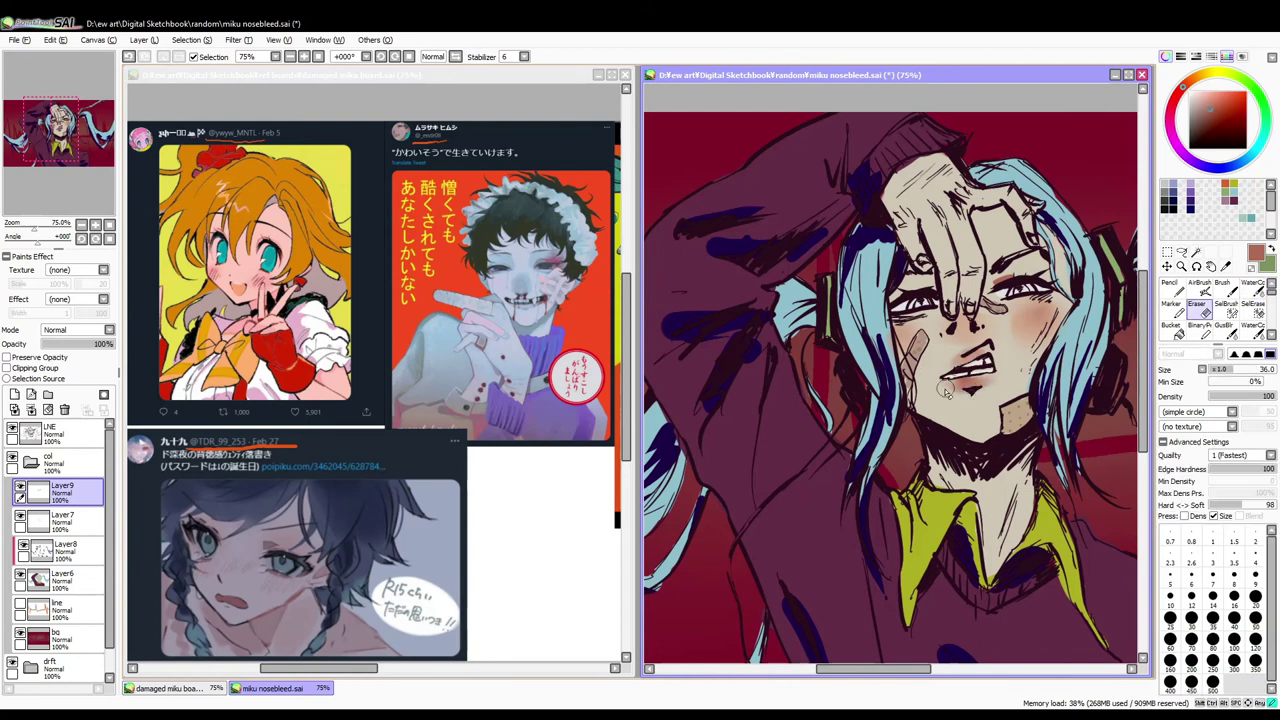
{"action": "key", "text": "c"}
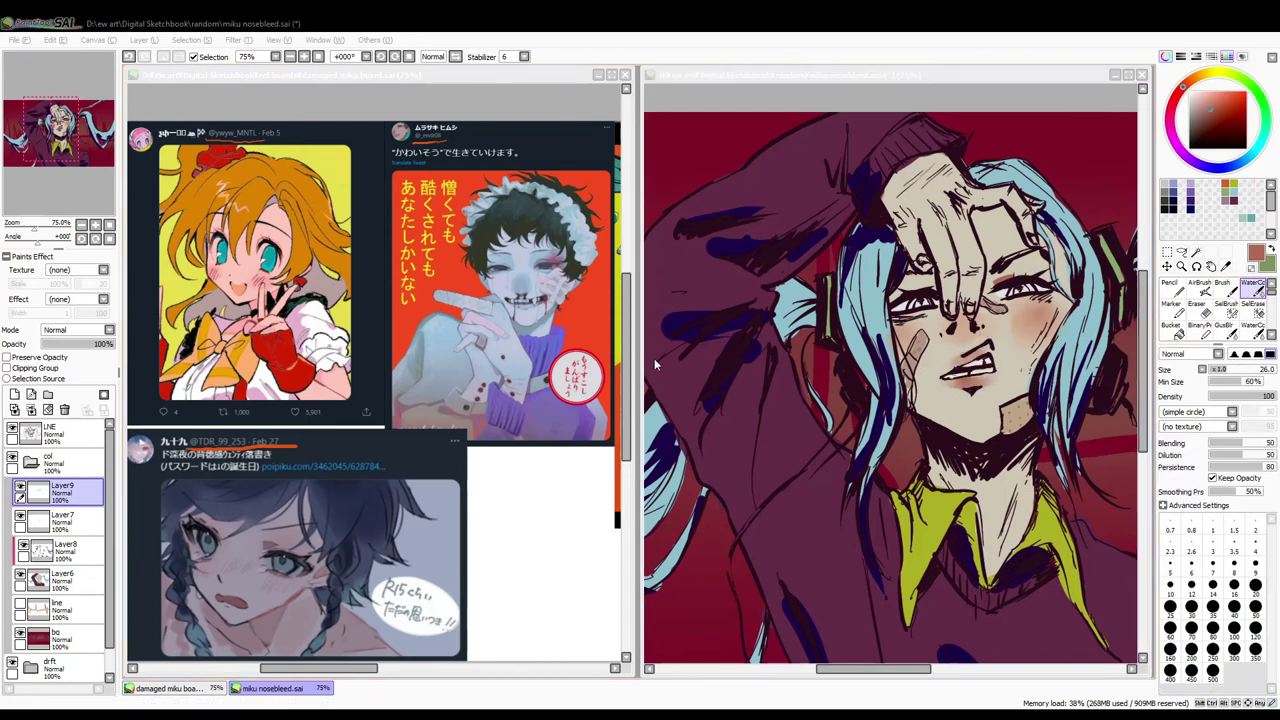
{"action": "key", "text": "e"}
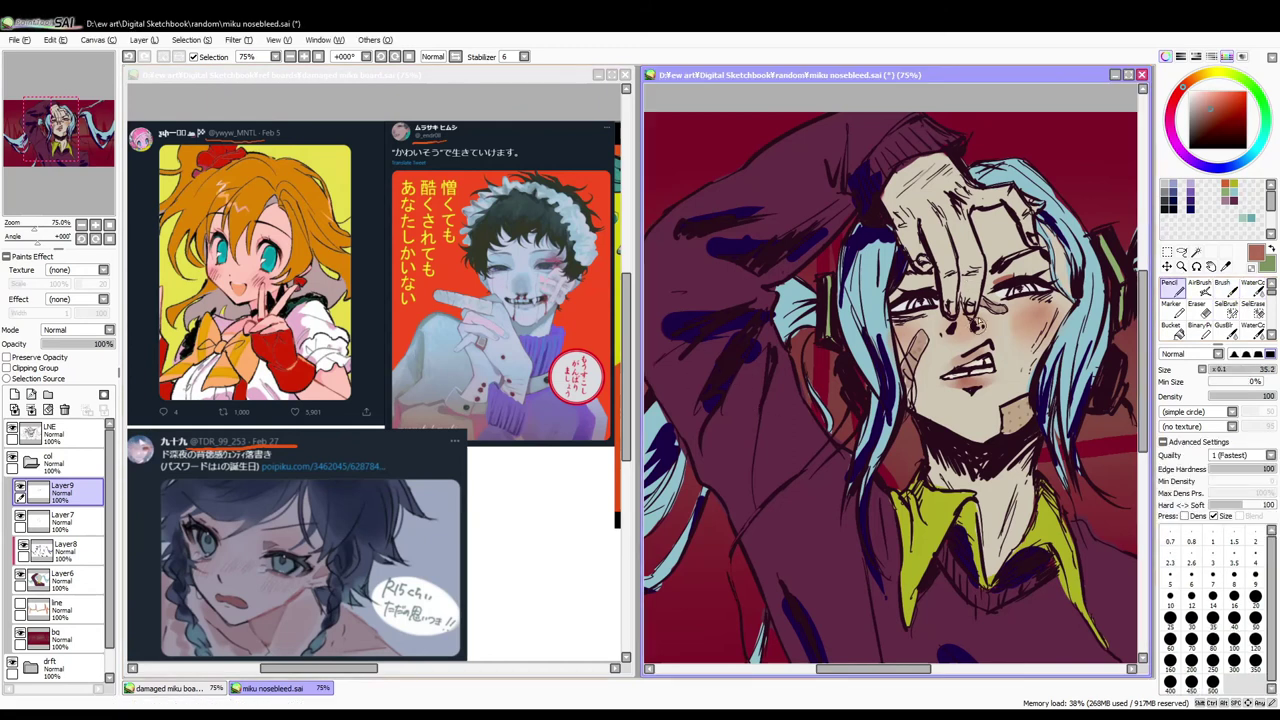
{"action": "left_click_drag", "start_coordinate": [968, 364], "coordinate": [950, 384]}
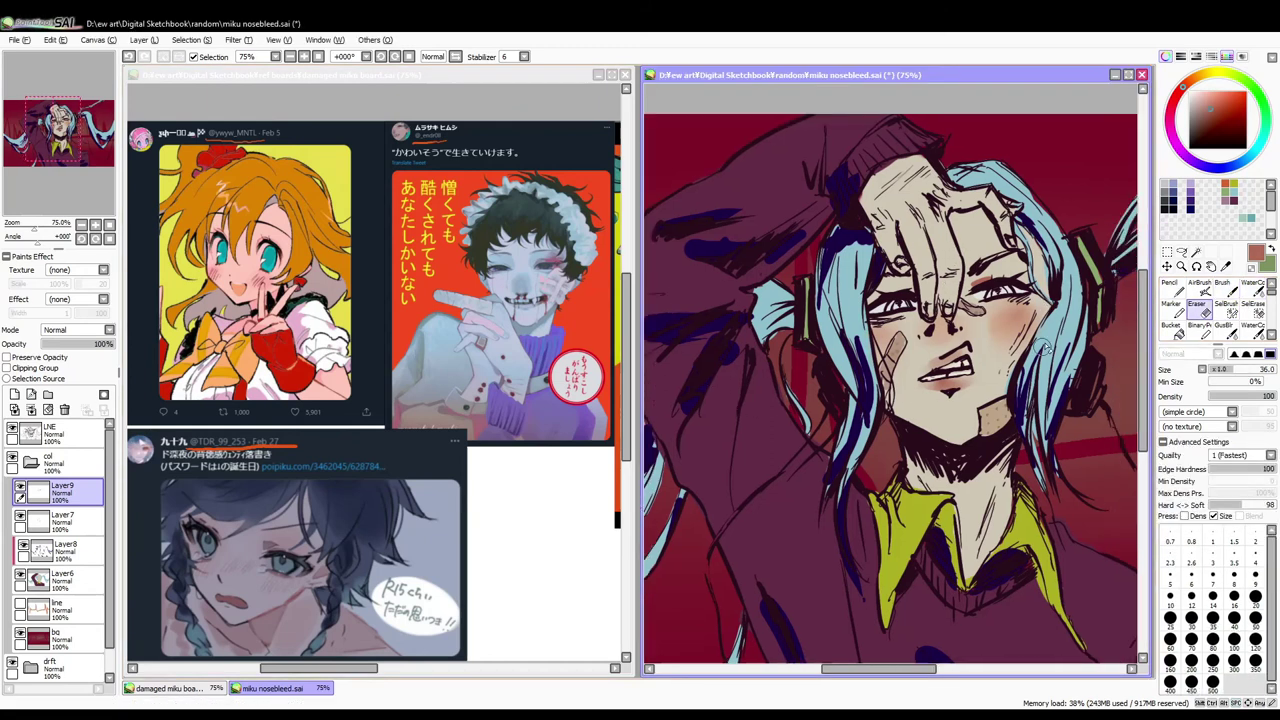
{"action": "key", "text": "c"}
{"action": "left_click_drag", "start_coordinate": [996, 303], "coordinate": [1036, 280]}
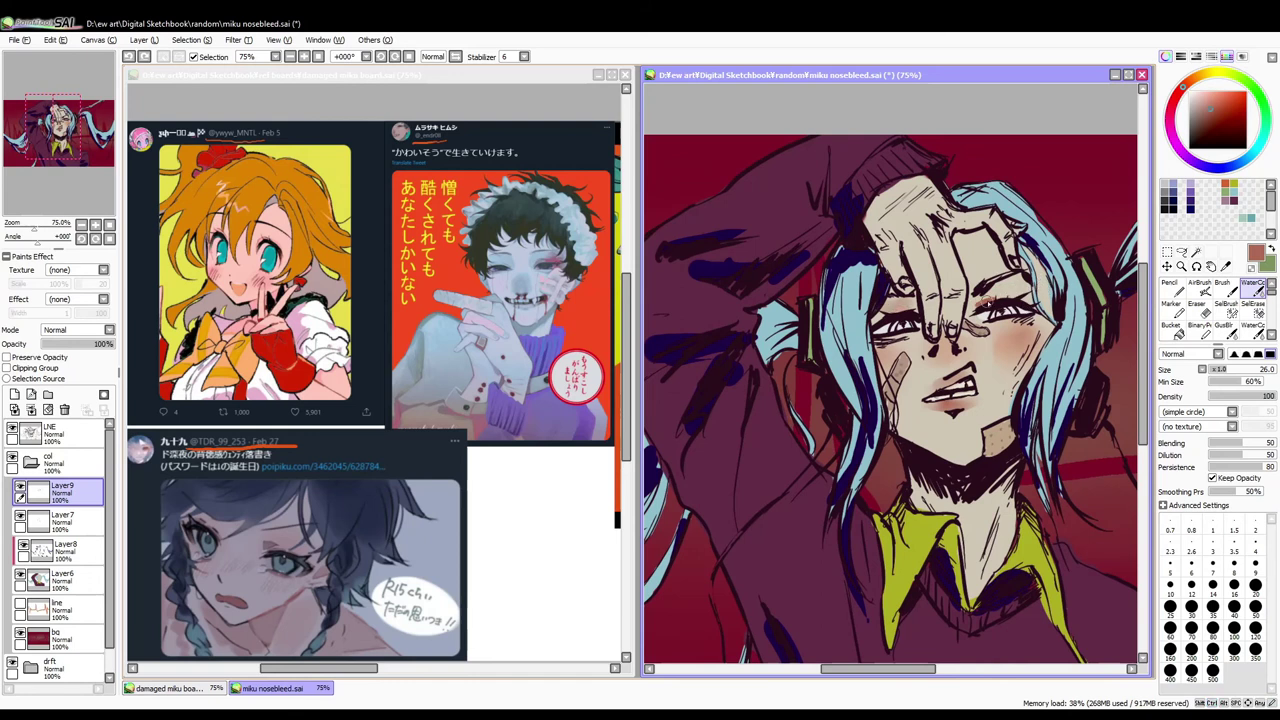
Step: Maximise the portrait window and paint a blended purple bruise with orange-brown tones on the cheek beside the mouth
{"action": "key", "text": "Home"}
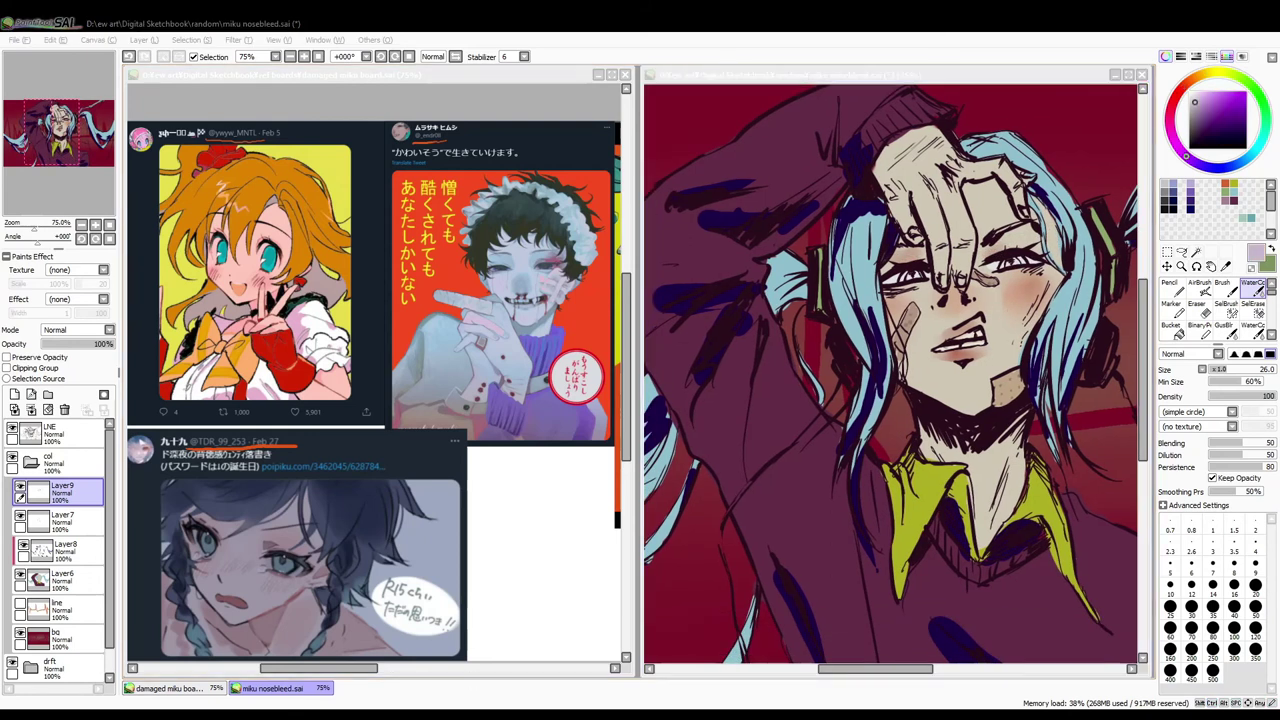
{"action": "double_click", "coordinate": [965, 75]}
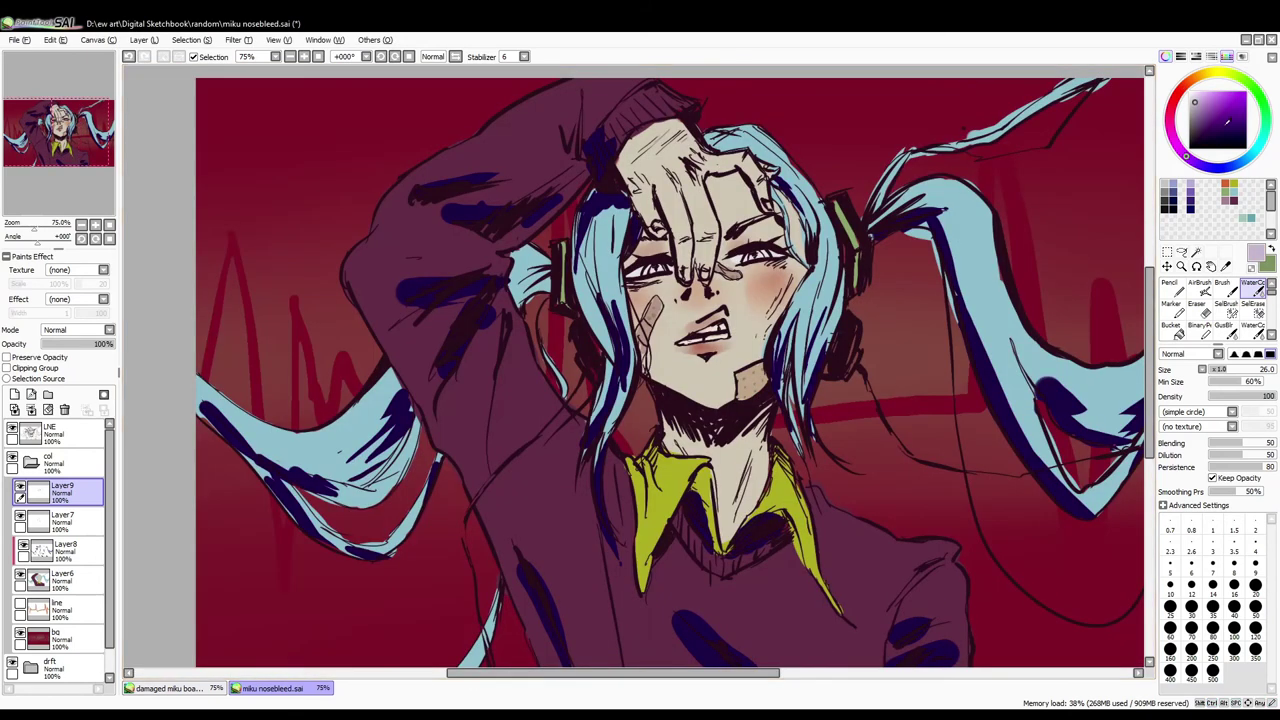
{"action": "key", "text": "n"}
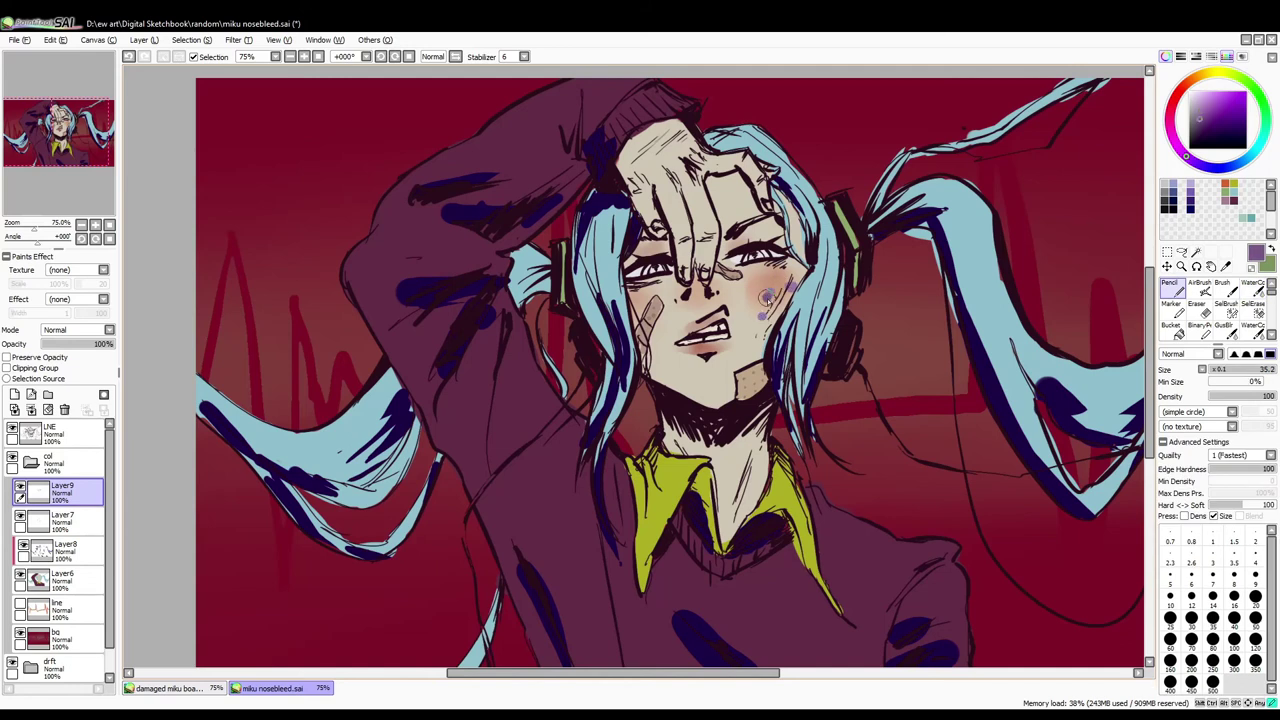
{"action": "left_click", "coordinate": [765, 297], "text": "alt"}
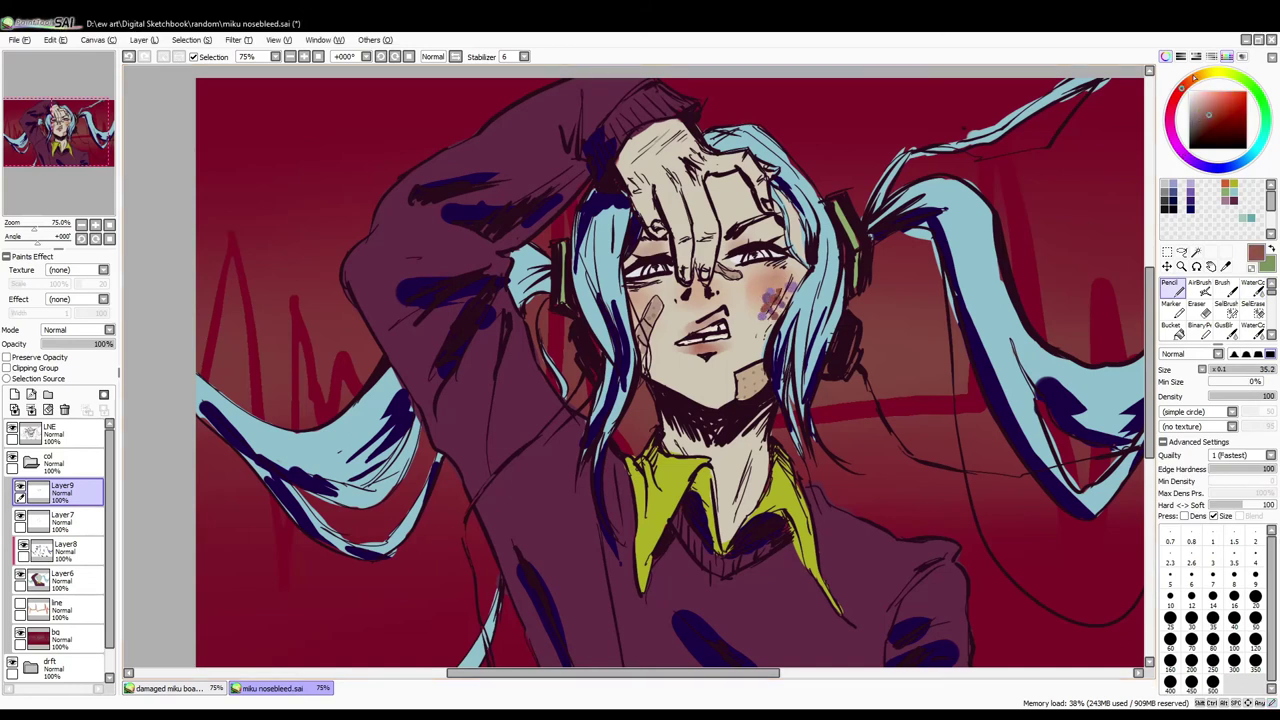
{"action": "left_click", "coordinate": [1198, 78]}
{"action": "left_click", "coordinate": [1217, 105]}
{"action": "key", "text": "c"}
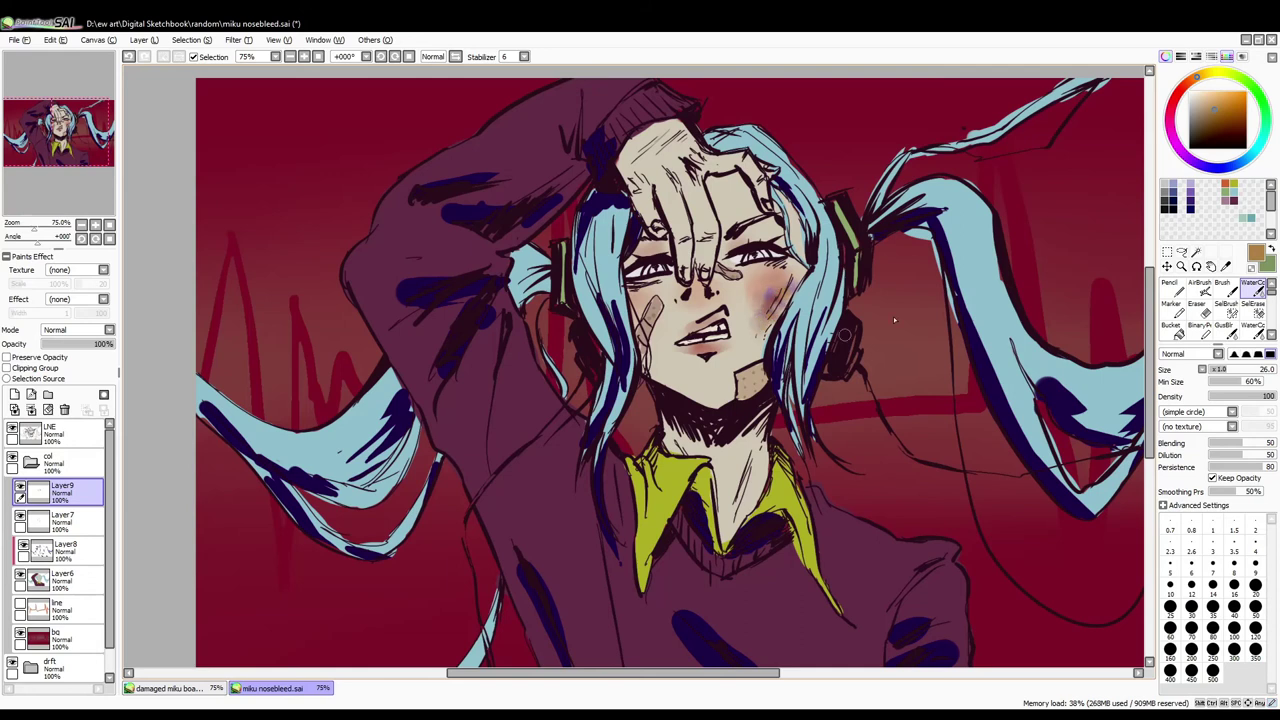
Step: Paint soft purple and yellowish-brown bruises on the jaw, nose and bandaged cheek, and save the file
{"action": "left_click", "coordinate": [770, 296], "text": "alt"}
{"action": "left_click", "coordinate": [676, 383], "text": "alt"}
{"action": "left_click", "coordinate": [651, 257], "text": "alt"}
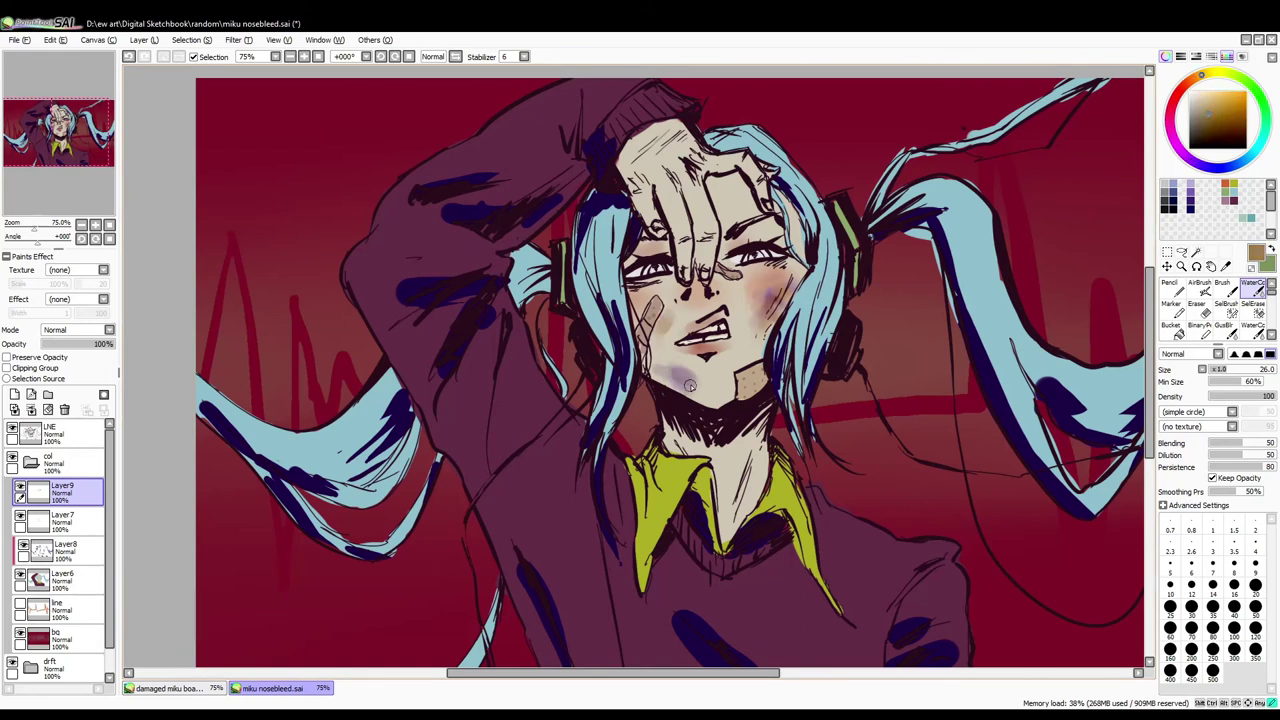
{"action": "left_click", "coordinate": [768, 293], "text": "alt"}
{"action": "key", "text": "bracketleft"}
{"action": "key", "text": "ctrl+s"}
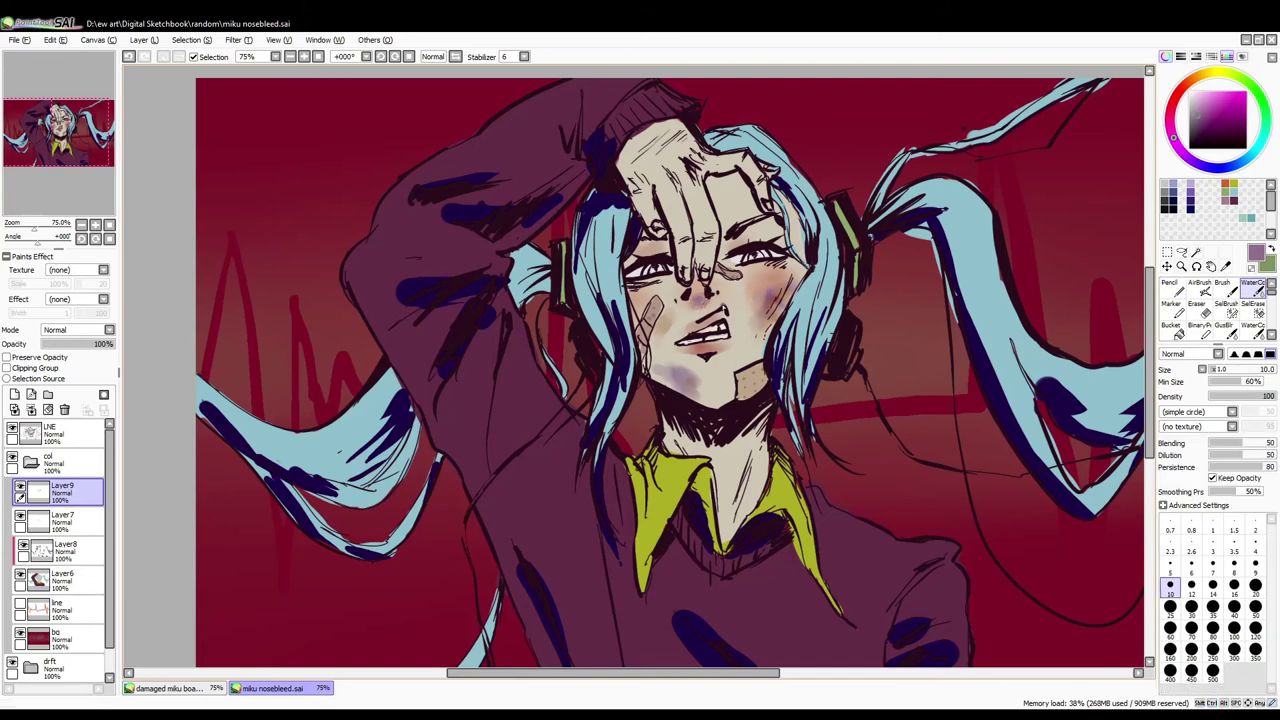
Step: Colour both irises on Layer6 with yellow-green centres and muted green edges, and save the file
{"action": "left_click", "coordinate": [744, 258], "text": "alt"}
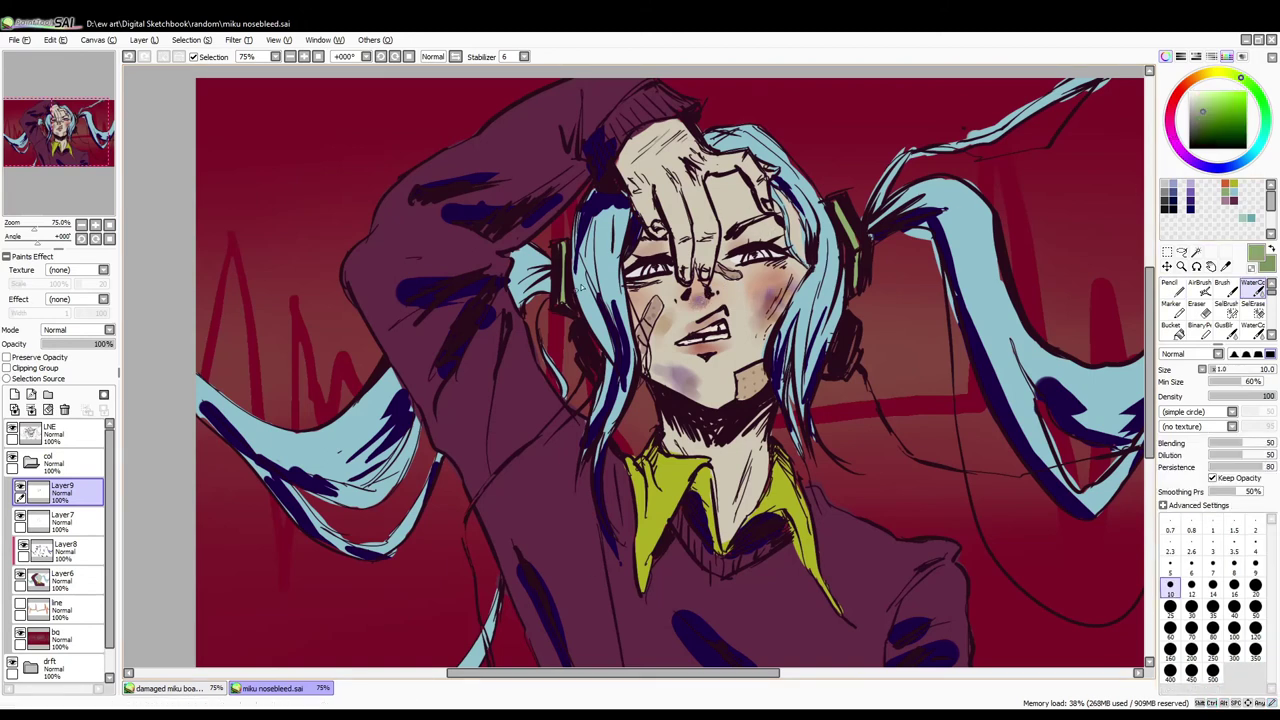
{"action": "key", "text": "n"}
{"action": "left_click", "coordinate": [60, 578]}
{"action": "left_click", "coordinate": [744, 258]}
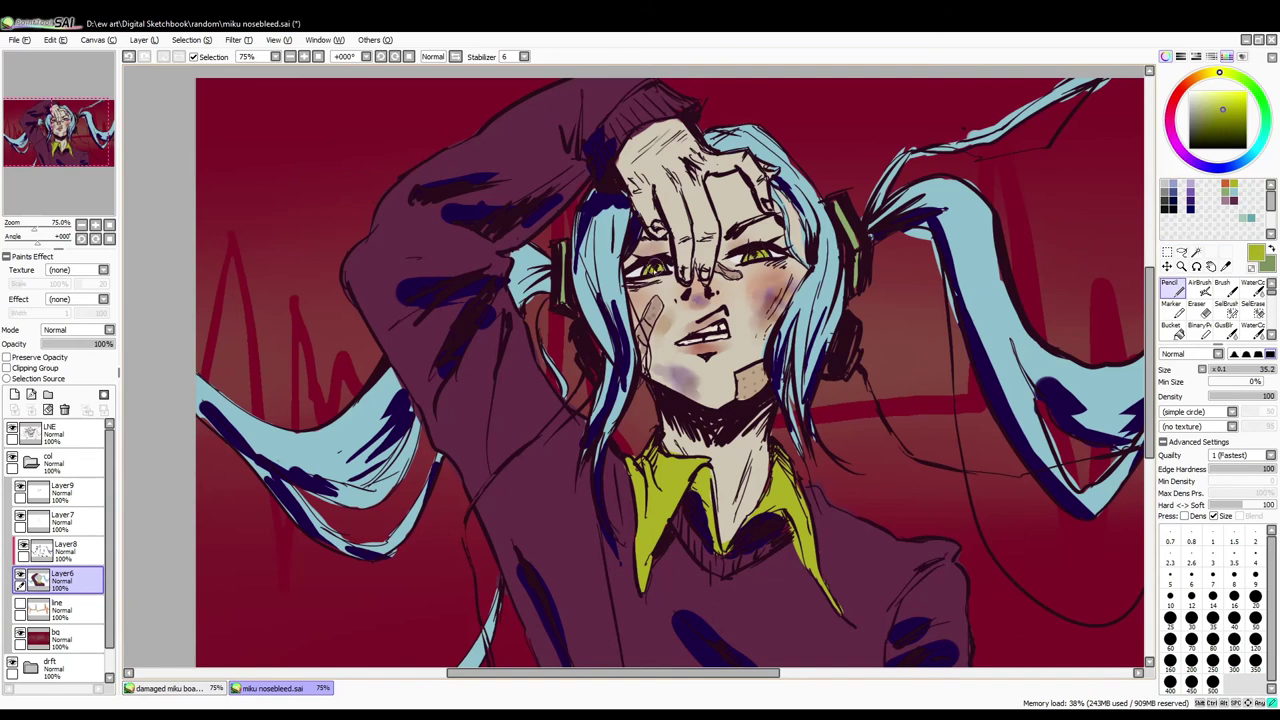
{"action": "scroll", "coordinate": [727, 250], "scroll_direction": "up", "scroll_amount": 4}
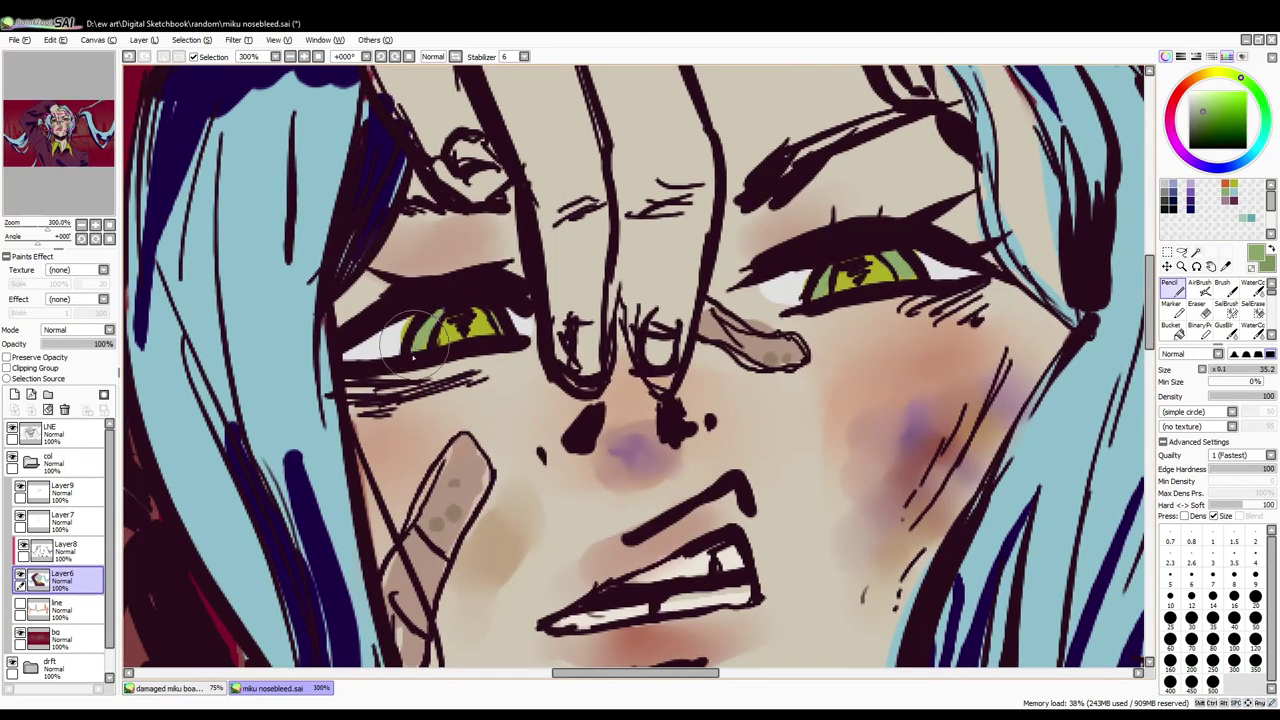
{"action": "key", "text": "ctrl+s"}
{"action": "scroll", "coordinate": [412, 355], "scroll_direction": "down", "scroll_amount": 4}
Step: Add a layer above Layer9 and paint dark red blood under the nostrils and on the cheek, softening it with the watercolour brush
{"action": "left_click", "coordinate": [62, 492]}
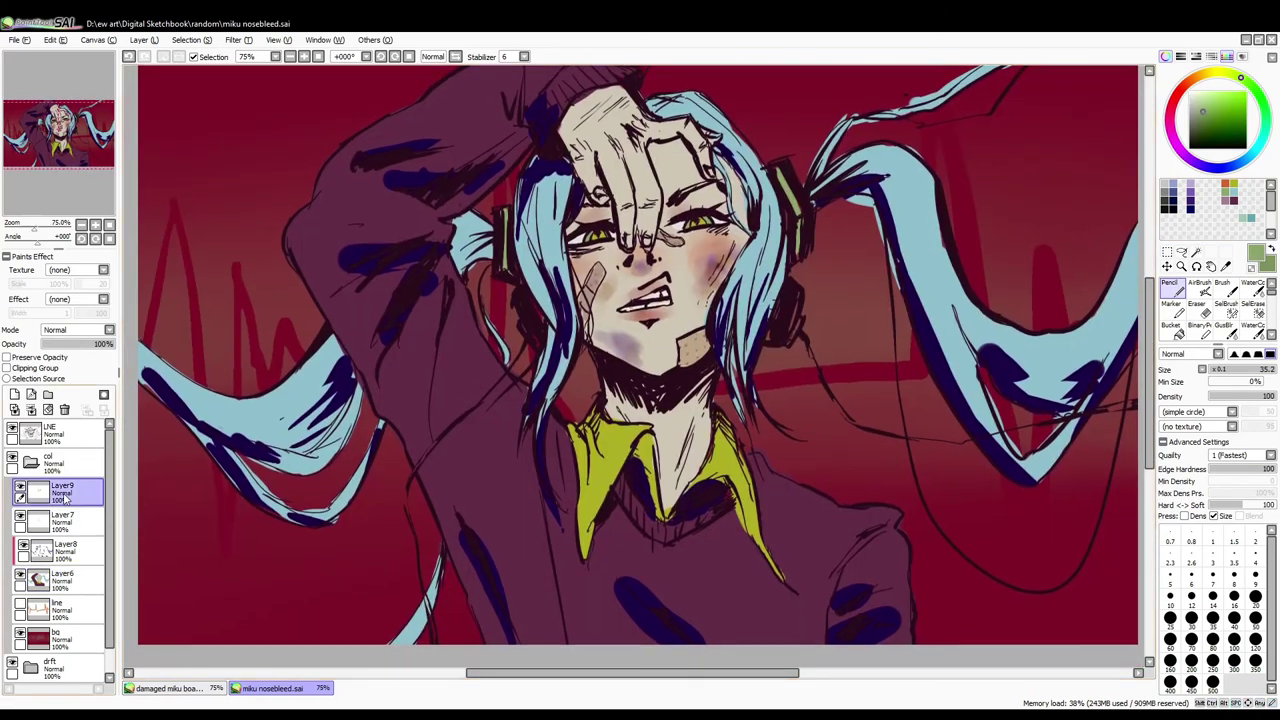
{"action": "left_click", "coordinate": [14, 394]}
{"action": "left_click", "coordinate": [1172, 103]}
{"action": "left_click", "coordinate": [1220, 127]}
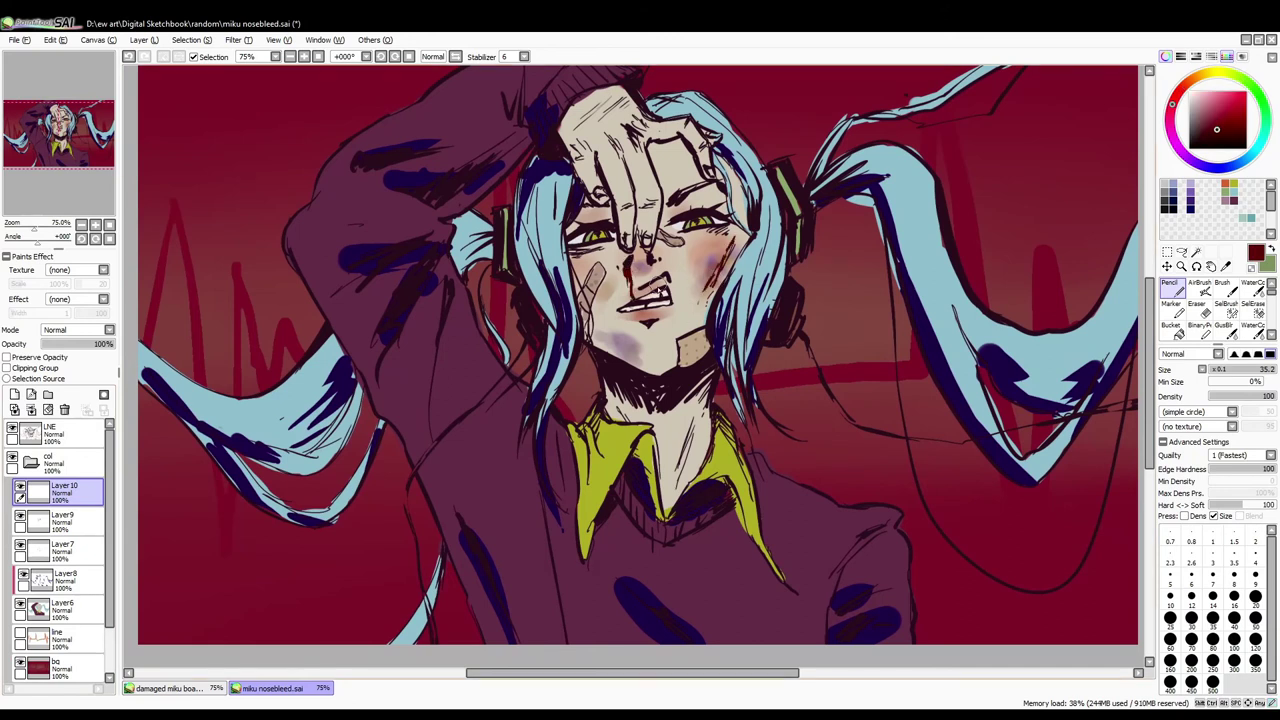
{"action": "key", "text": "c"}
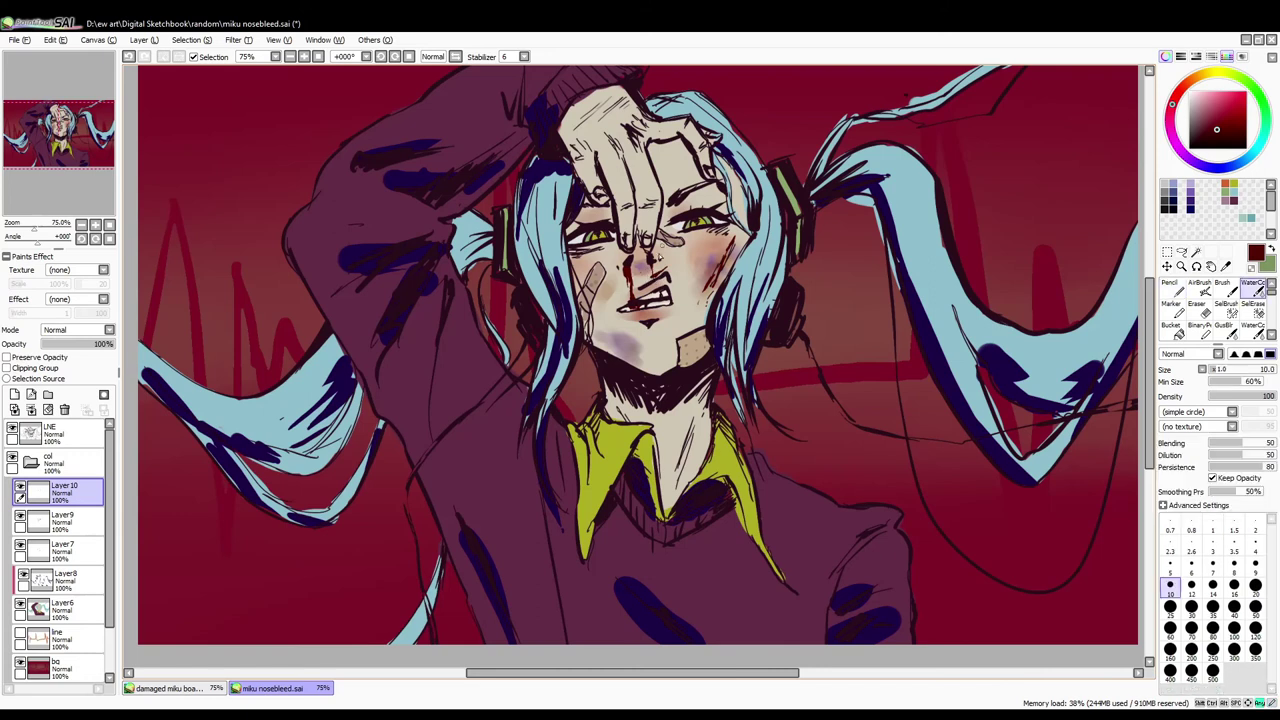
{"action": "key", "text": "bracketright"}
{"action": "key", "text": "bracketright"}
{"action": "key", "text": "bracketright"}
{"action": "key", "text": "bracketright"}
{"action": "key", "text": "bracketright"}
{"action": "key", "text": "n"}
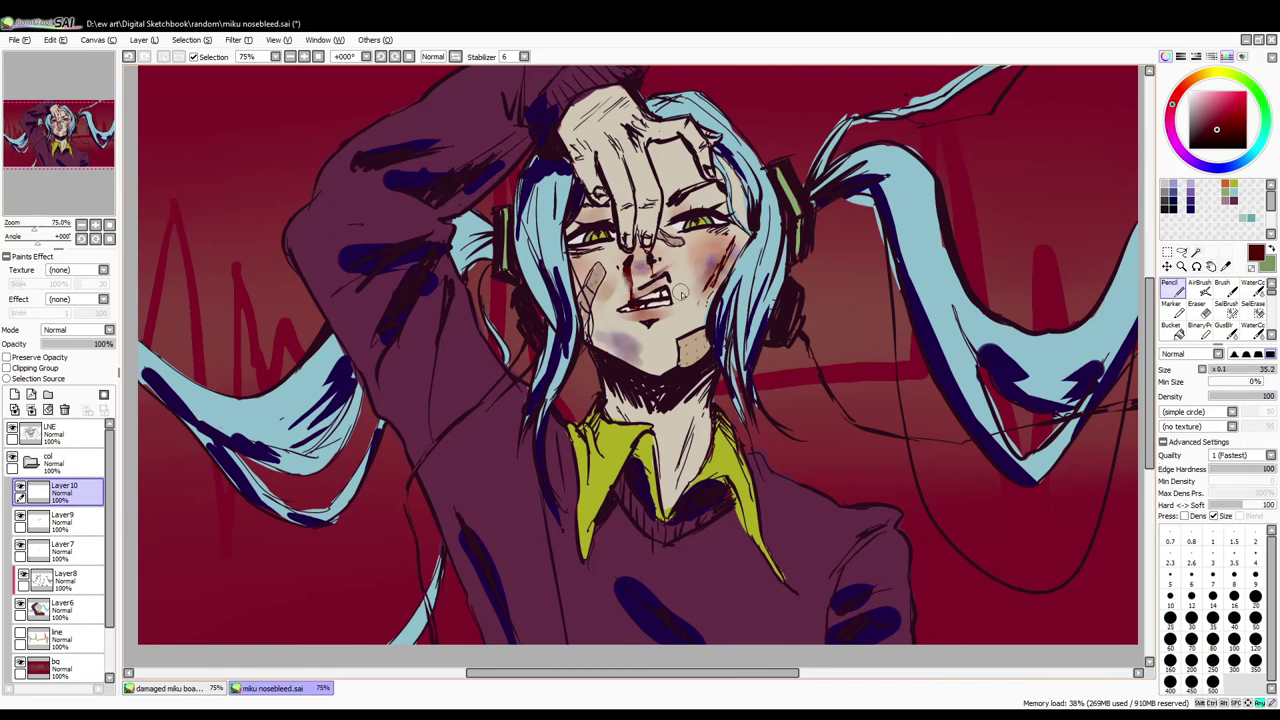
Step: Paint dark red blood beside the mouth, on the neck and across the sweater's chest, and blend it into soft stains
{"action": "key", "text": "c"}
{"action": "key", "text": "n"}
{"action": "scroll", "coordinate": [682, 310], "scroll_direction": "down", "scroll_amount": 5}
{"action": "mouse_move", "coordinate": [703, 315]}
{"action": "left_mouse_down"}
{"action": "mouse_move", "coordinate": [772, 392]}
{"action": "mouse_move", "coordinate": [846, 522]}
{"action": "mouse_move", "coordinate": [842, 542]}
{"action": "left_mouse_up"}
{"action": "key", "text": "c"}
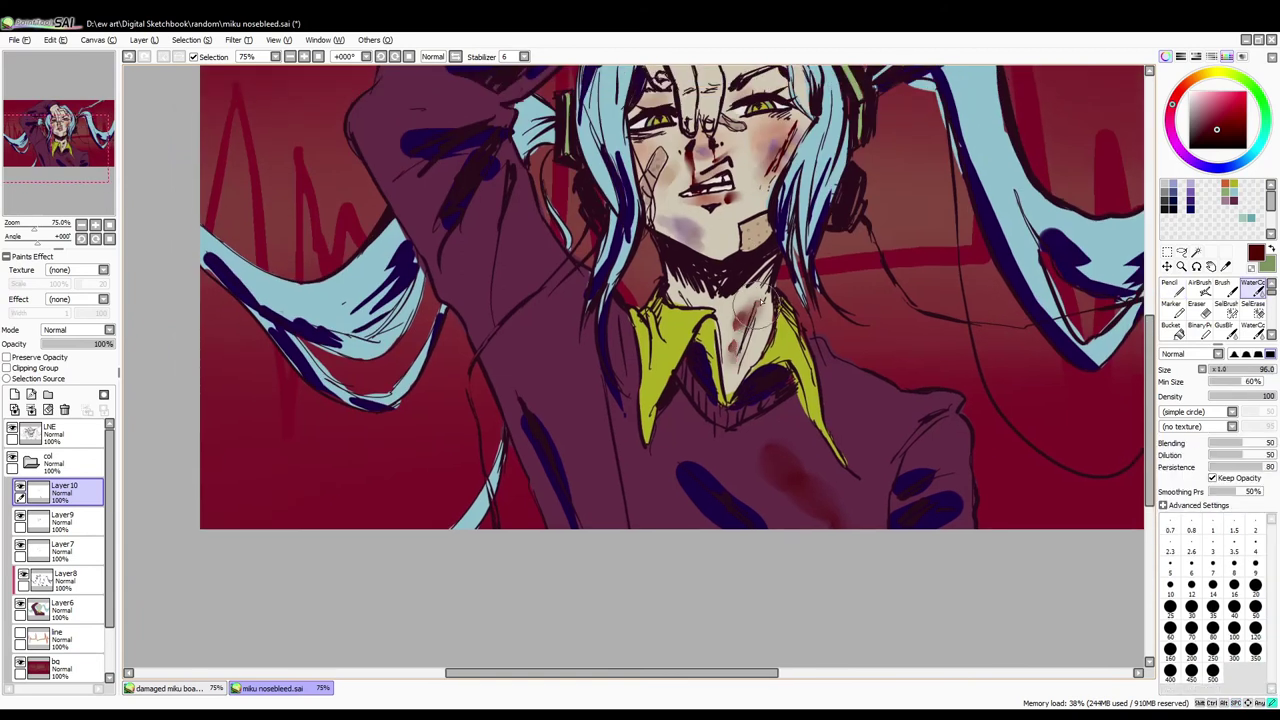
{"action": "left_click_drag", "start_coordinate": [808, 363], "coordinate": [818, 445]}
{"action": "key", "text": "n"}
Step: Add brighter red accents to the nosebleed and cheek cut, blend a blood drip below the mouth, and save the file
{"action": "left_click_drag", "start_coordinate": [787, 230], "coordinate": [752, 326]}
{"action": "left_click", "coordinate": [675, 295], "text": "alt"}
{"action": "mouse_move", "coordinate": [776, 272]}
{"action": "left_mouse_down"}
{"action": "mouse_move", "coordinate": [760, 306]}
{"action": "mouse_move", "coordinate": [794, 296]}
{"action": "left_mouse_up"}
{"action": "scroll", "coordinate": [866, 258], "scroll_direction": "up", "scroll_amount": 2}
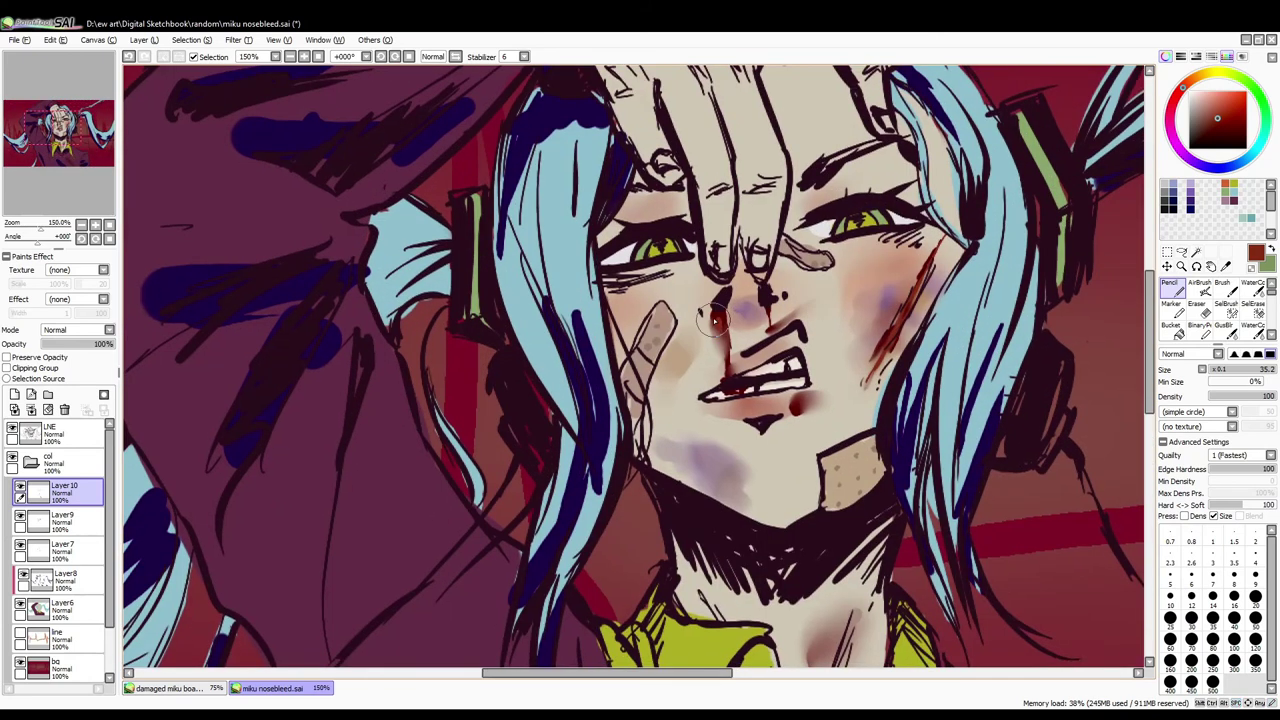
{"action": "left_click", "coordinate": [714, 320], "text": "alt"}
{"action": "key", "text": "c"}
{"action": "scroll", "coordinate": [790, 380], "scroll_direction": "down", "scroll_amount": 1}
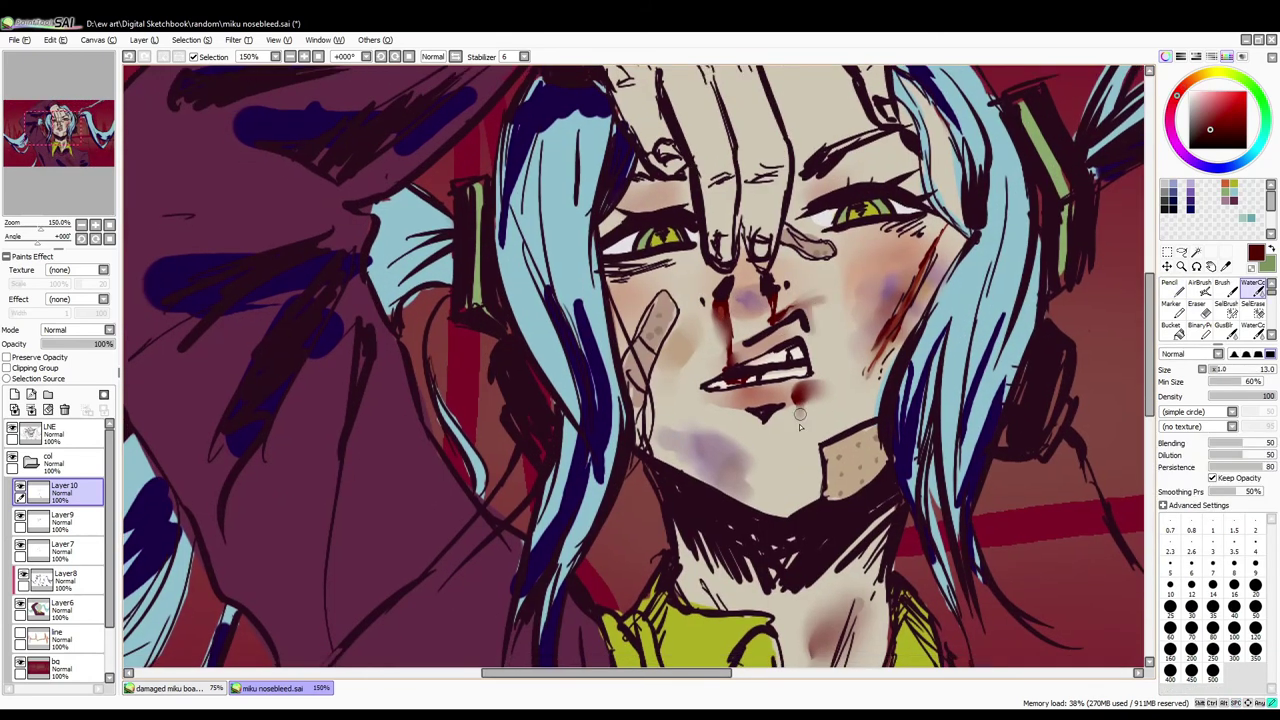
{"action": "key", "text": "ctrl+s"}
{"action": "scroll", "coordinate": [800, 400], "scroll_direction": "down", "scroll_amount": 2}
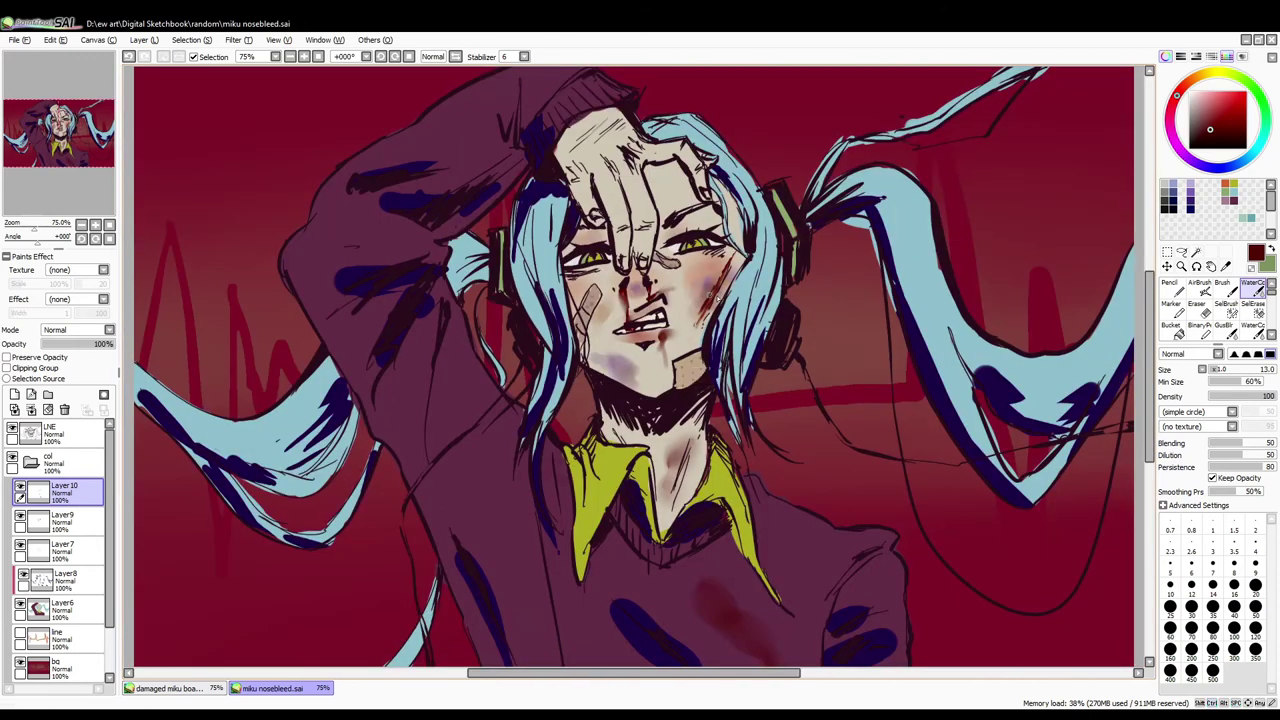
Step: Paint crimson shading beneath both eyes on Layer10 and blend it with the watercolour brush
{"action": "key", "text": "n"}
{"action": "left_click_drag", "start_coordinate": [684, 248], "coordinate": [704, 256]}
{"action": "key", "text": "c"}
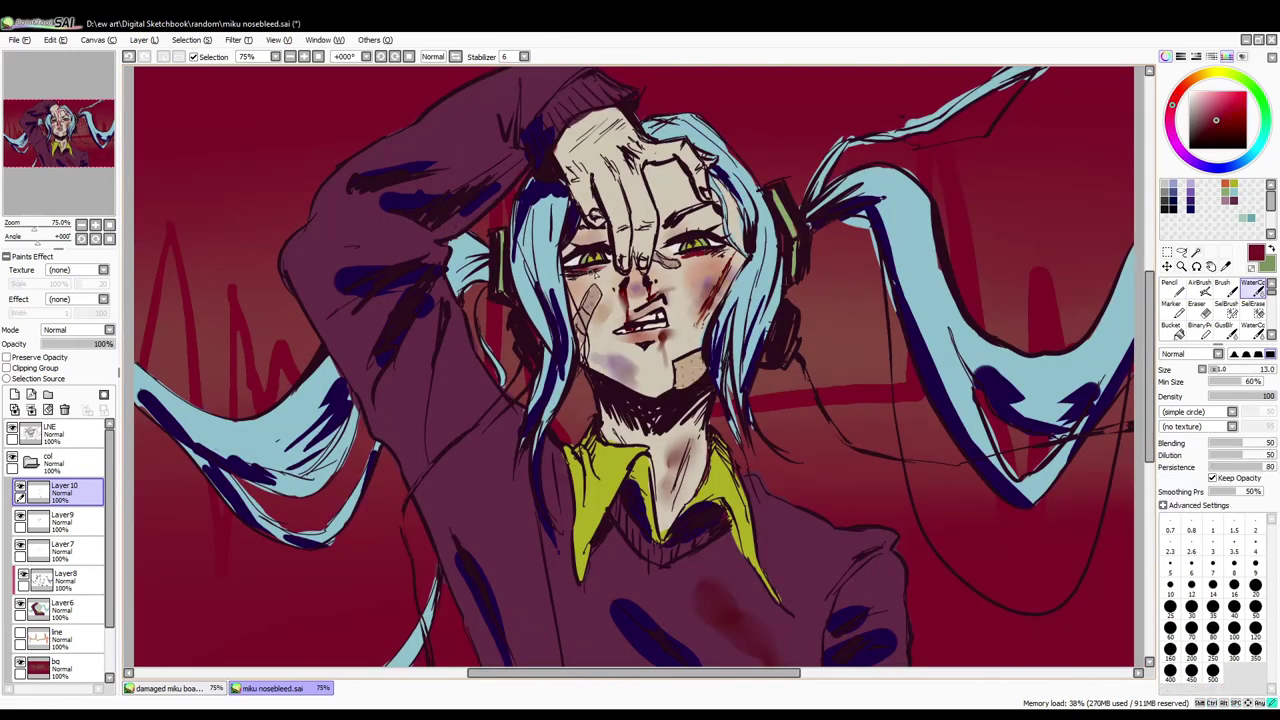
{"action": "left_click_drag", "start_coordinate": [975, 369], "coordinate": [875, 380]}
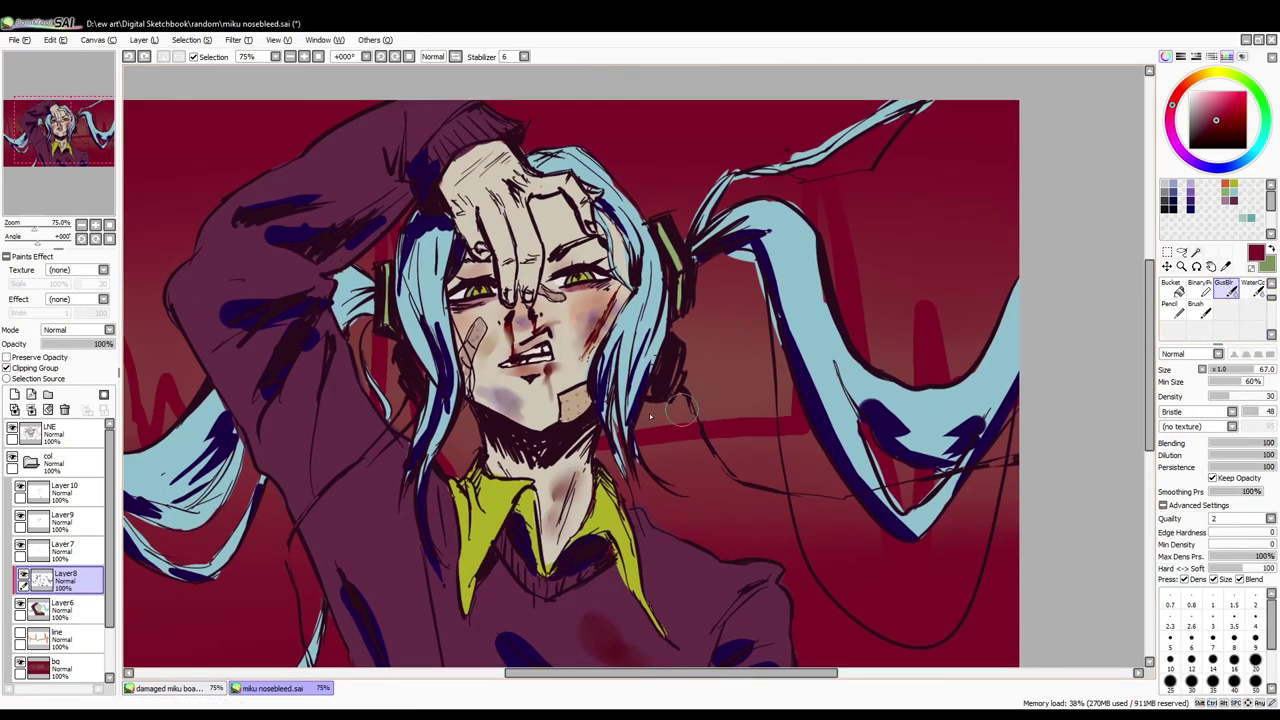
Step: Add a new layer on top of the stack, and group Layer8 in a folder with another new layer above it
{"action": "key", "text": "ctrl+shift+n"}
{"action": "scroll", "coordinate": [60, 540], "scroll_direction": "down", "scroll_amount": 2}
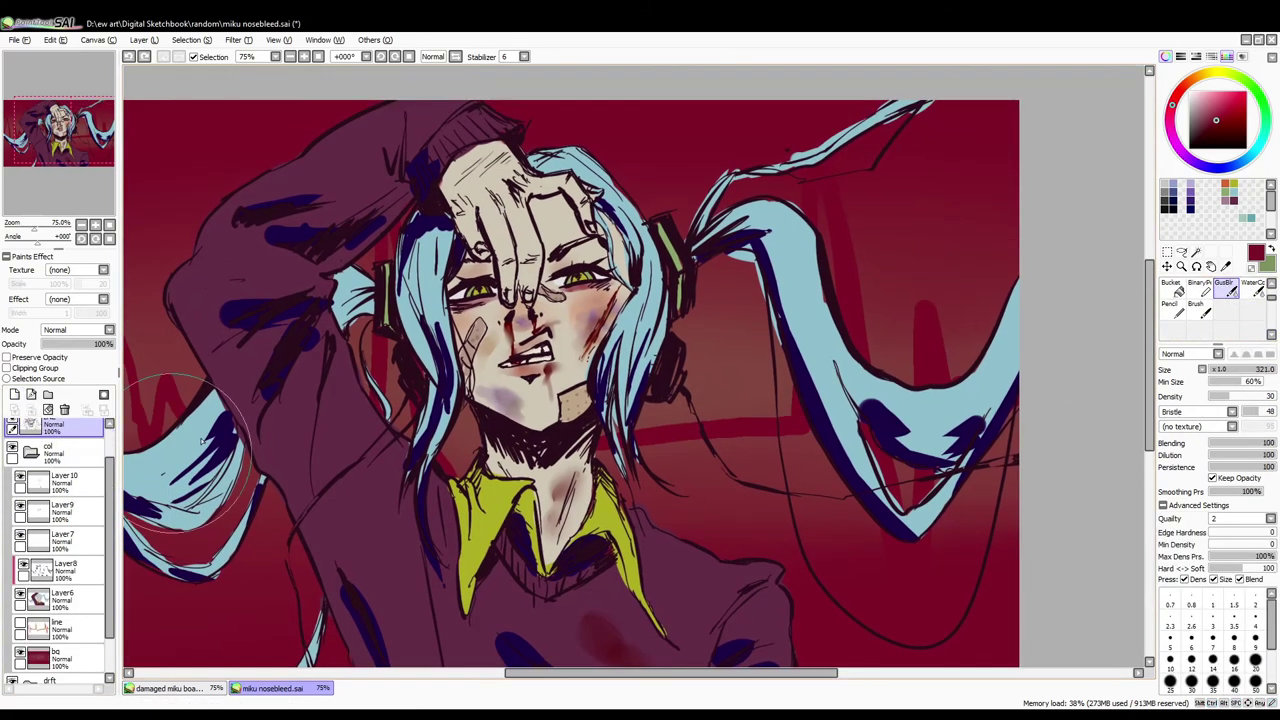
{"action": "left_click_drag", "start_coordinate": [570, 318], "coordinate": [690, 253]}
{"action": "left_click", "coordinate": [80, 626]}
{"action": "left_click", "coordinate": [60, 570]}
{"action": "left_click", "coordinate": [70, 597]}
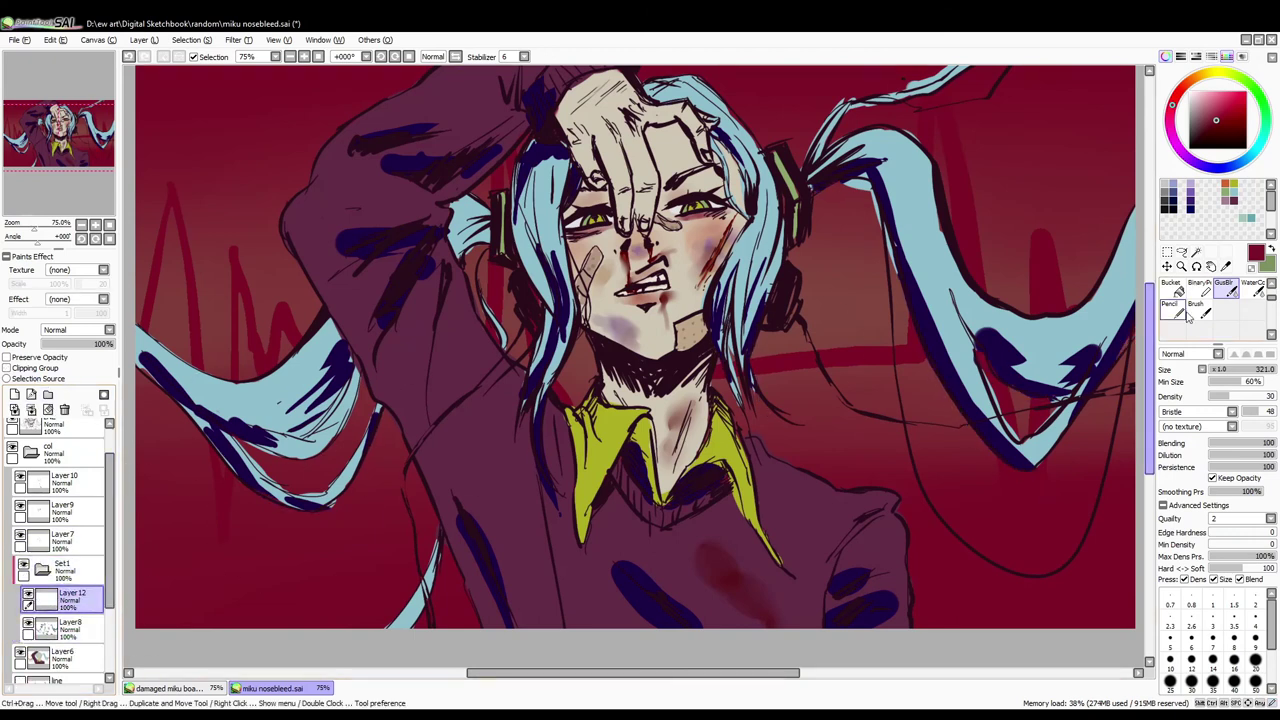
Step: Airbrush soft dark purple shading over the neck and lower sweater on Layer12, and move the Set1 folder above Layer10
{"action": "key", "text": "a"}
{"action": "left_click", "coordinate": [630, 592], "text": "alt"}
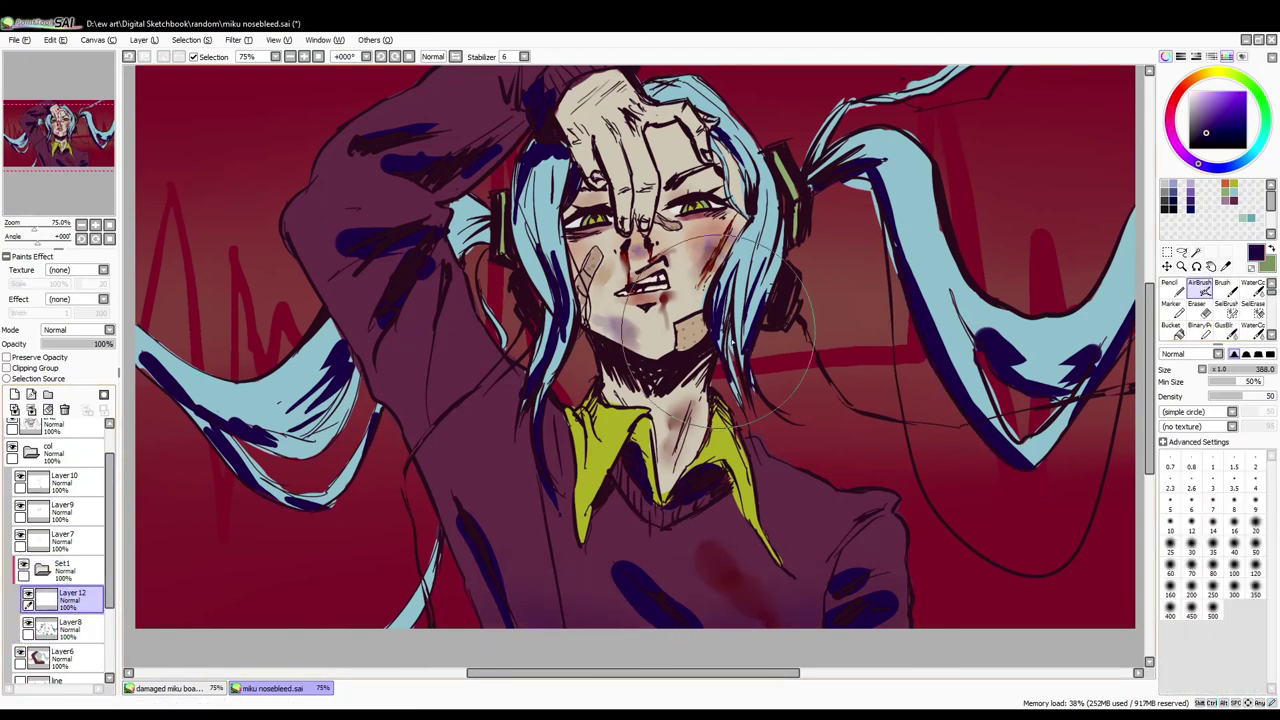
{"action": "left_click_drag", "start_coordinate": [680, 425], "coordinate": [705, 495]}
{"action": "key", "text": "e"}
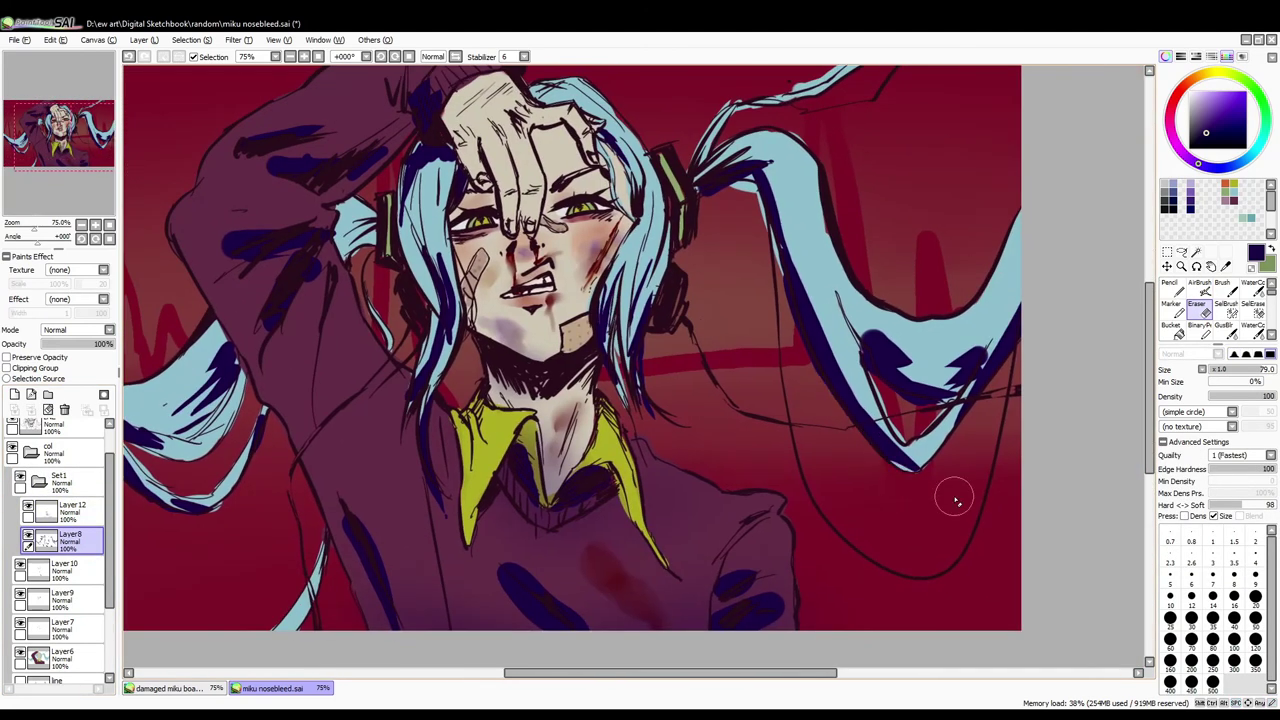
Step: Paint a muted pink flush on the fingertips of the raised hand on Layer10 and blend it with the watercolour brush
{"action": "key", "text": "n"}
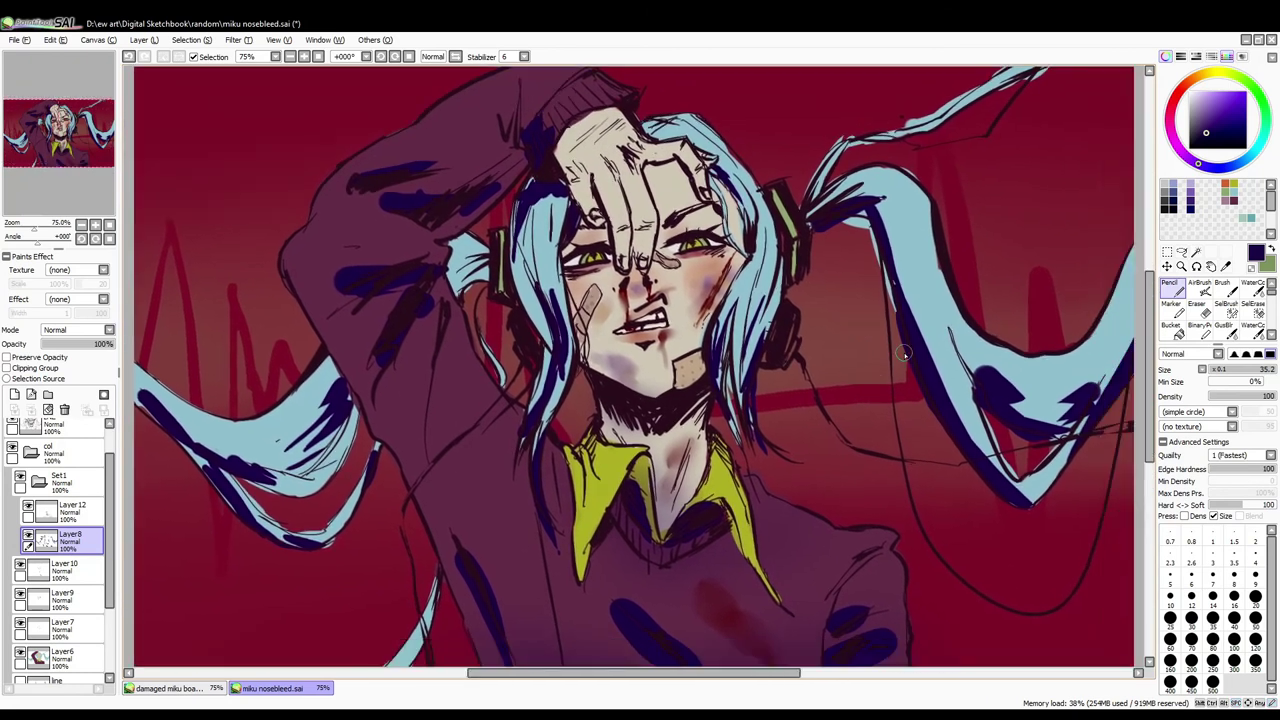
{"action": "left_click", "coordinate": [680, 268], "text": "alt"}
{"action": "left_click_drag", "start_coordinate": [1204, 80], "coordinate": [1178, 92]}
{"action": "left_click_drag", "start_coordinate": [610, 240], "coordinate": [646, 254]}
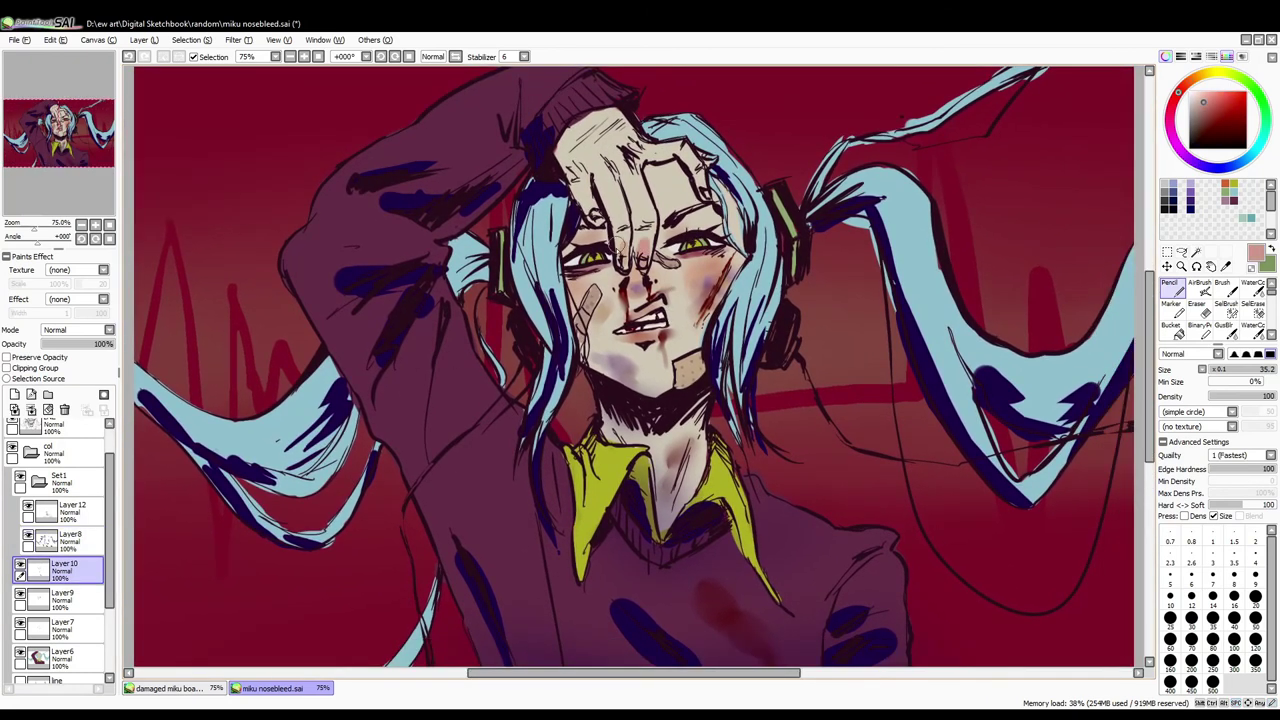
{"action": "key", "text": "c"}
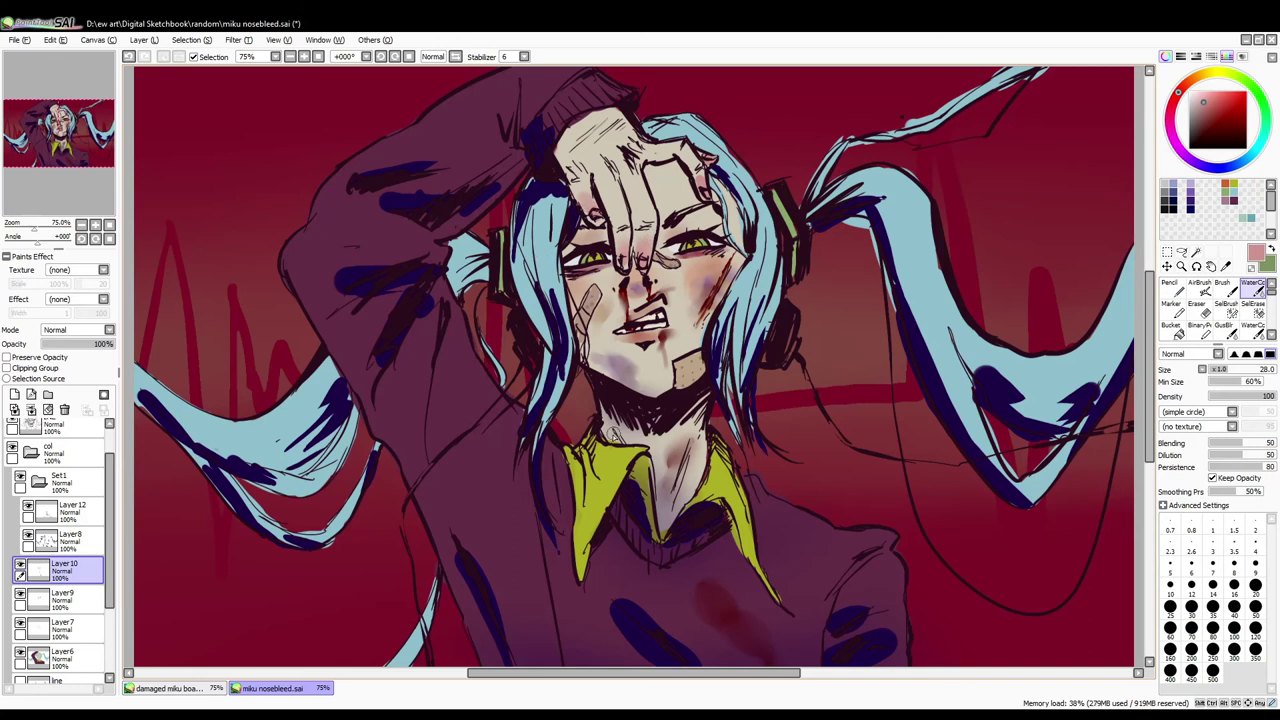
{"action": "key", "text": "n"}
Step: Colour the fingernails of the raised hand dark purple, clean up around the fingertips, and save the file
{"action": "scroll", "coordinate": [666, 246], "scroll_direction": "up", "scroll_amount": 4}
{"action": "left_click_drag", "start_coordinate": [666, 246], "coordinate": [800, 380]}
{"action": "left_click", "coordinate": [845, 255], "text": "alt"}
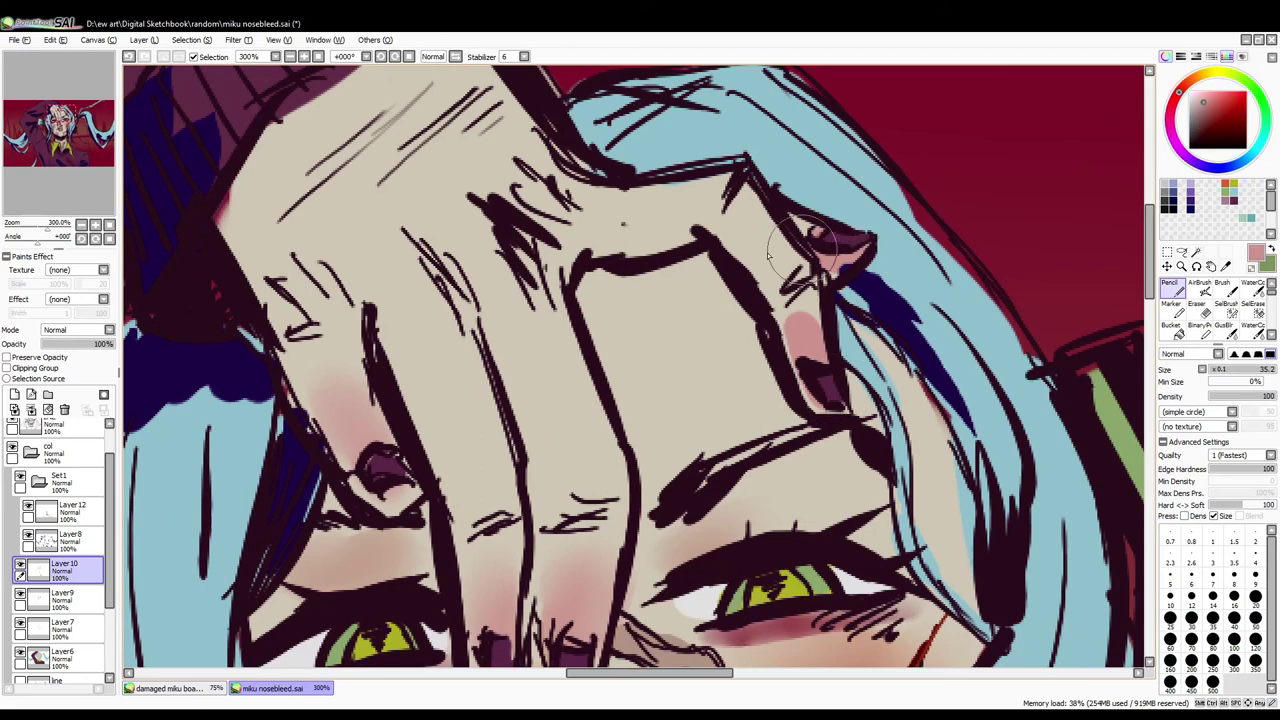
{"action": "key", "text": "e"}
{"action": "scroll", "coordinate": [800, 300], "scroll_direction": "down", "scroll_amount": 4}
{"action": "key", "text": "ctrl+s"}
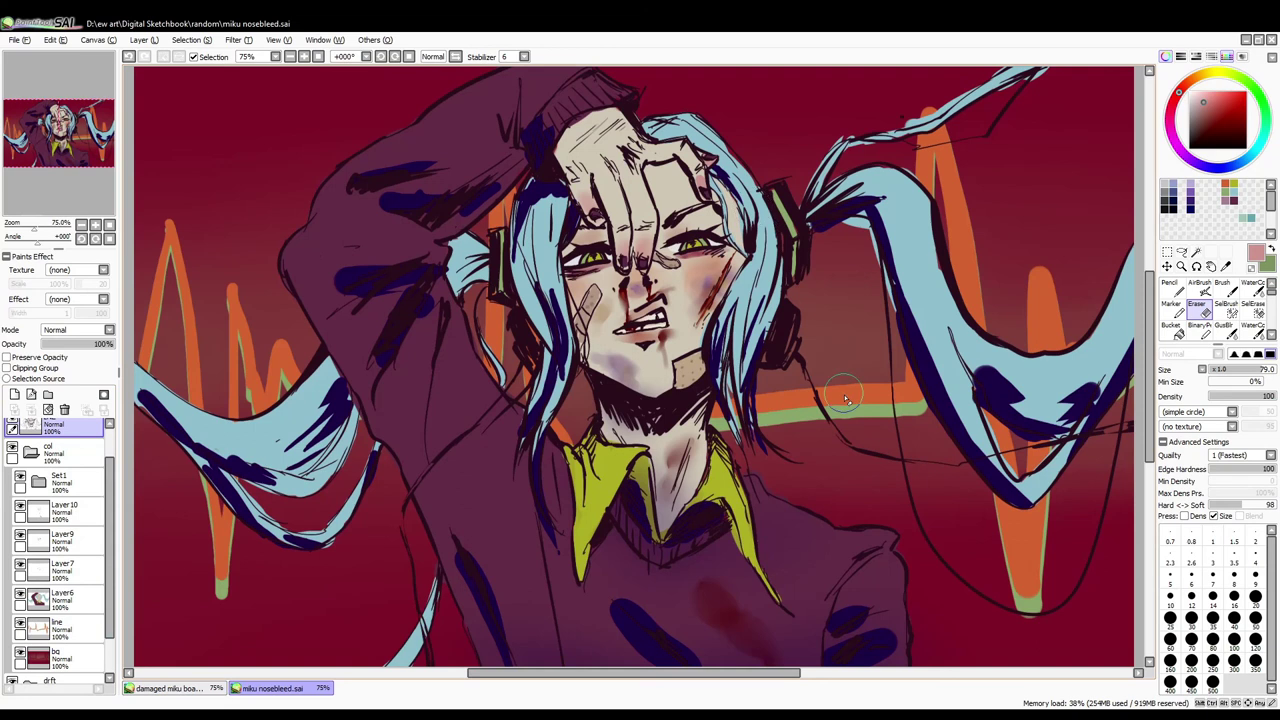
Step: Merge the detail layers and the shading folder into Layer6, and the heartbeat line layer into the bg layer
{"action": "left_click", "coordinate": [60, 638]}
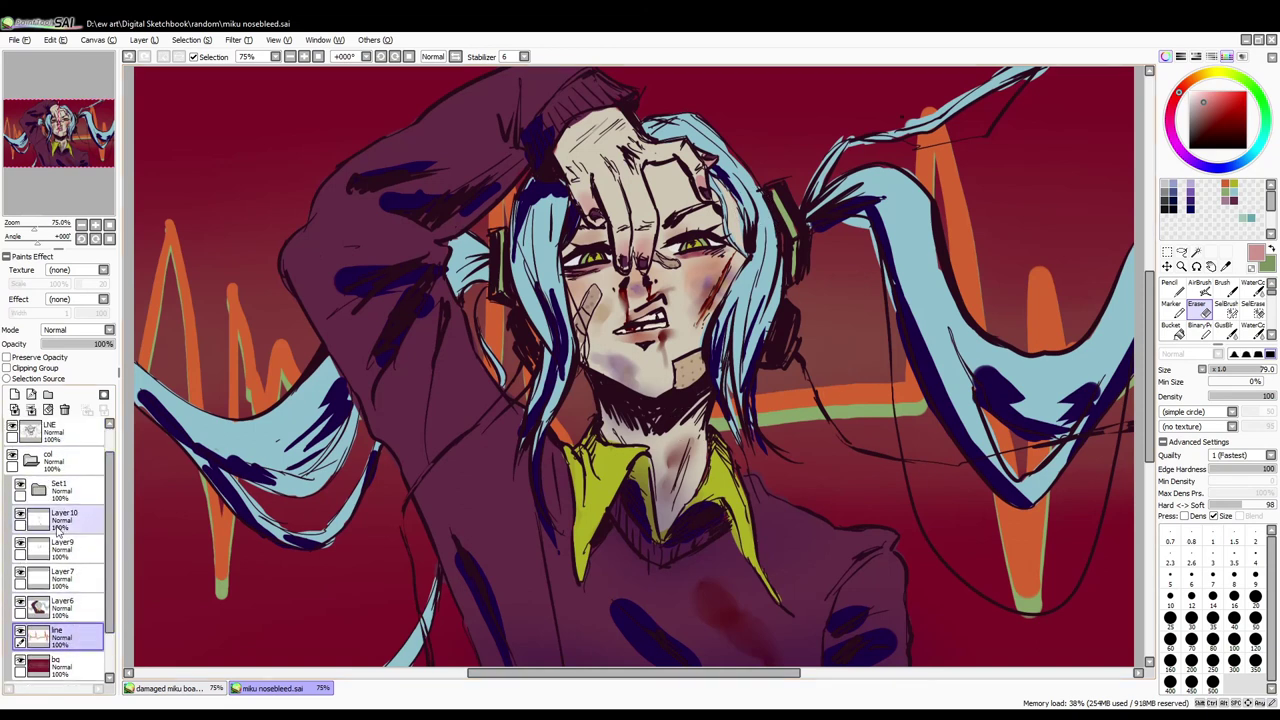
{"action": "left_click", "coordinate": [83, 586]}
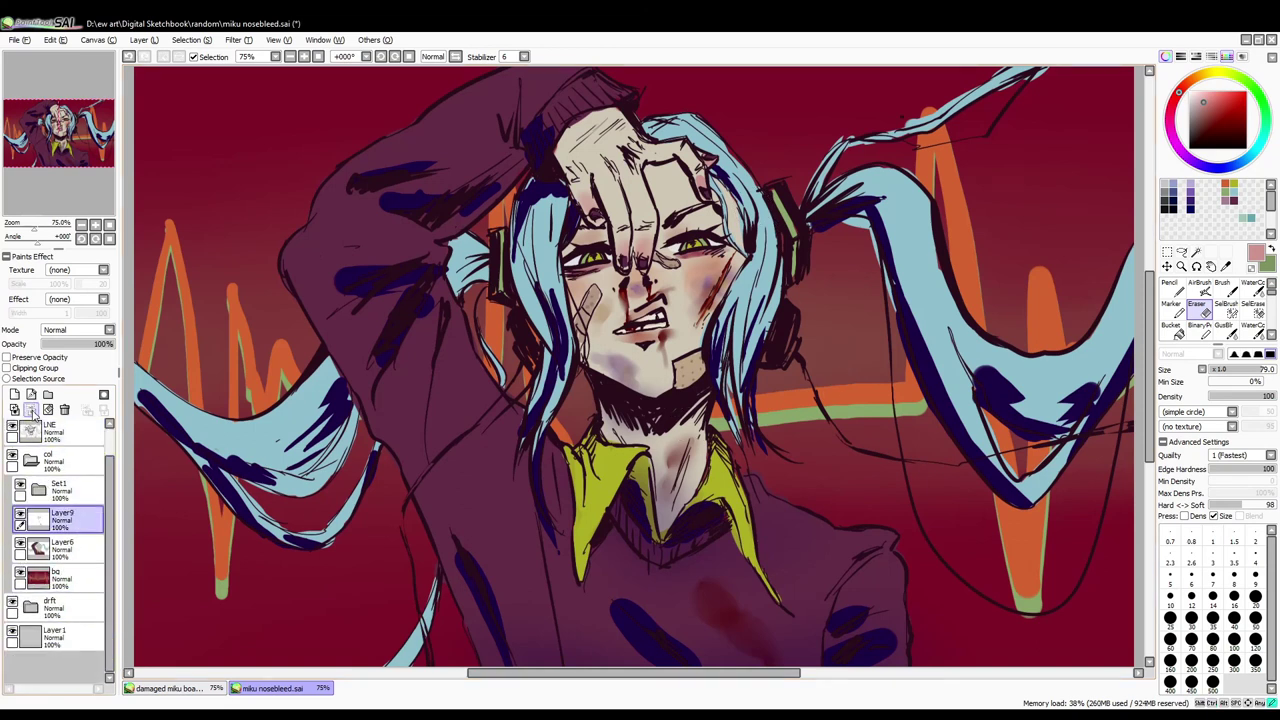
{"action": "key", "text": "ctrl+z"}
{"action": "key", "text": "ctrl+z"}
{"action": "key", "text": "ctrl+z"}
{"action": "key", "text": "ctrl+z"}
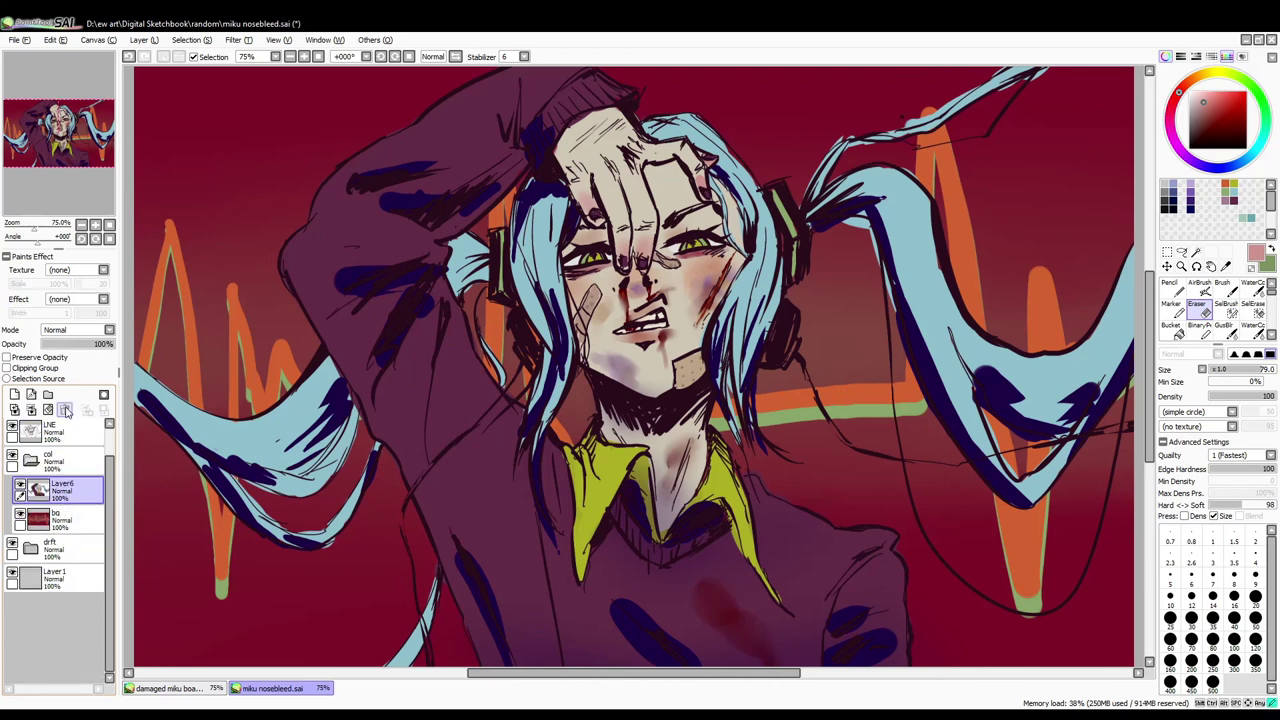
{"action": "key", "text": "ctrl+z"}
{"action": "key", "text": "ctrl+z"}
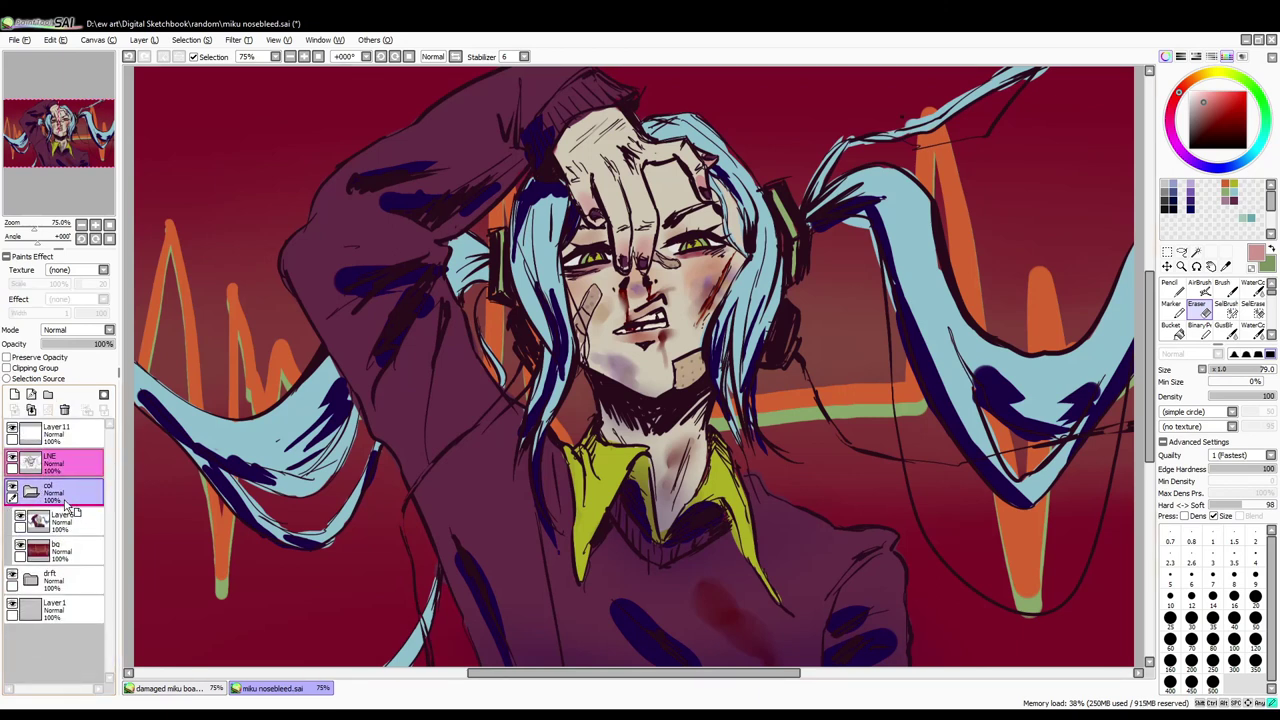
Step: Move the LNE layer into the col folder, rename the folder illust, and save the file
{"action": "key", "text": "ctrl+y"}
{"action": "key", "text": "ctrl+y"}
{"action": "key", "text": "ctrl+y"}
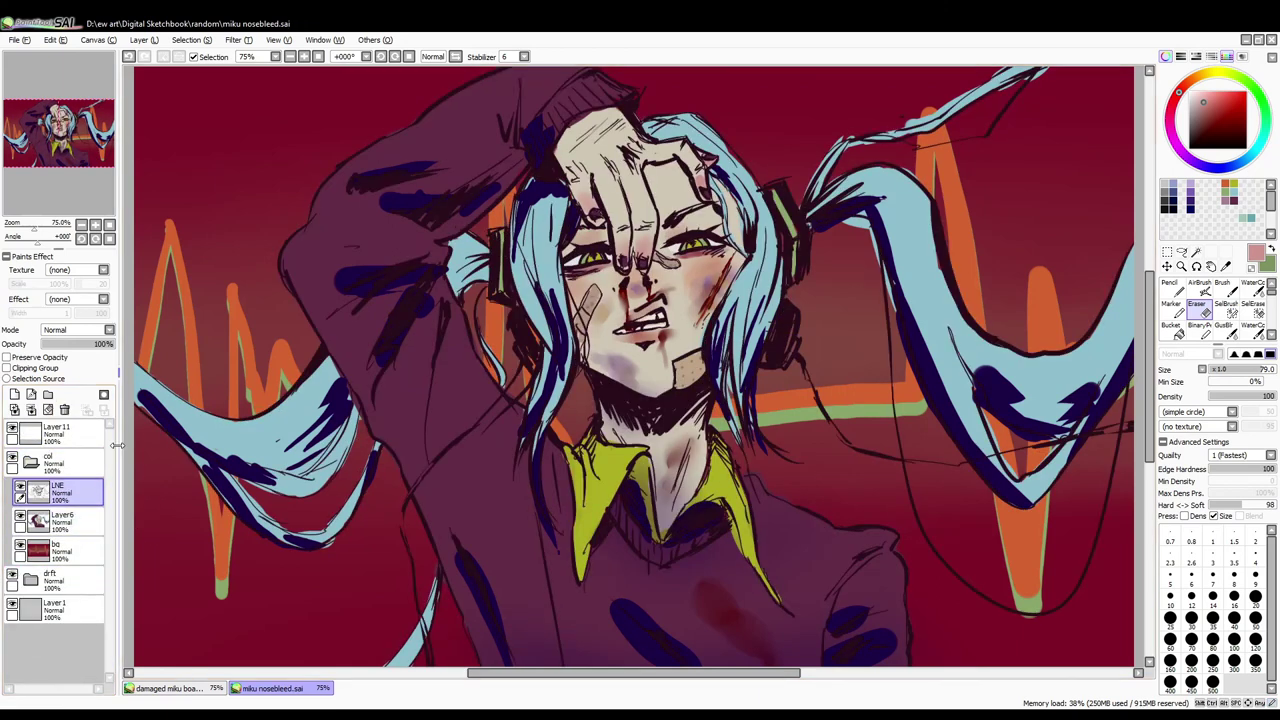
{"action": "key", "text": "ctrl+y"}
{"action": "key", "text": "ctrl+y"}
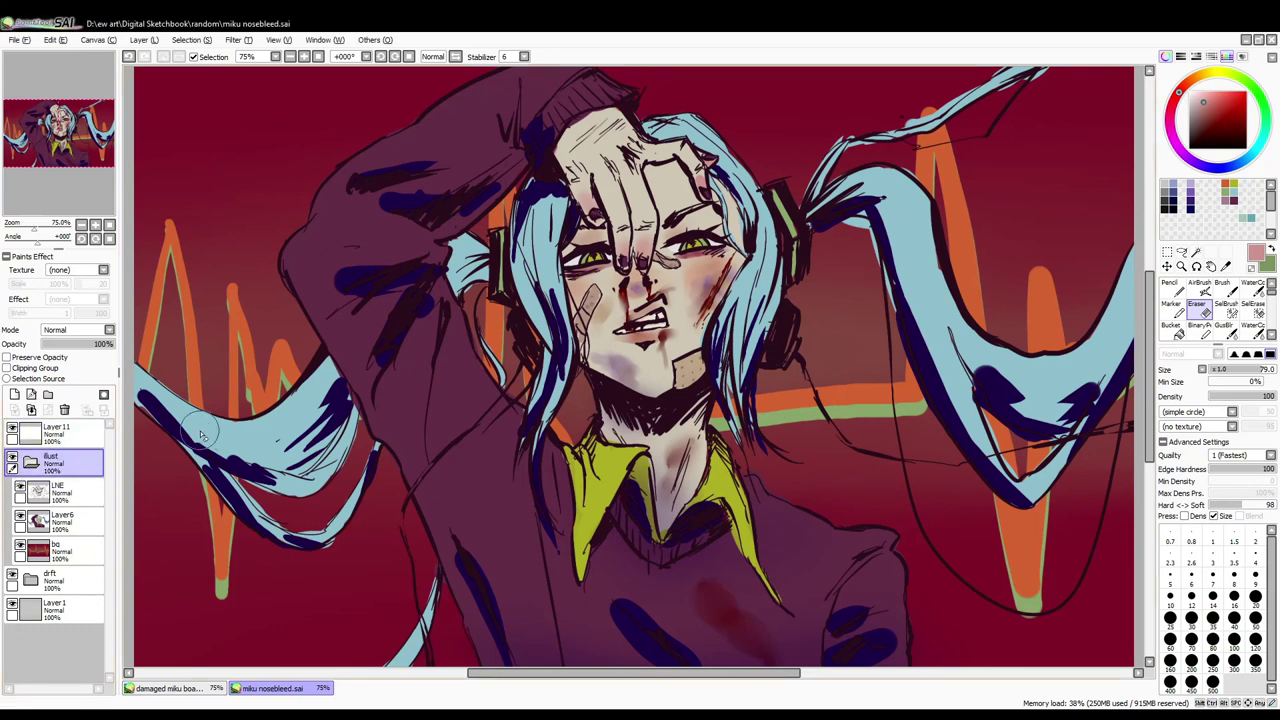
Step: Hatch dark navy shadows on the LNE layer around the fingers, nose, forehead and hair edges
{"action": "left_click", "coordinate": [432, 186], "text": "alt"}
{"action": "key", "text": "ctrl+y"}
{"action": "key", "text": "n"}
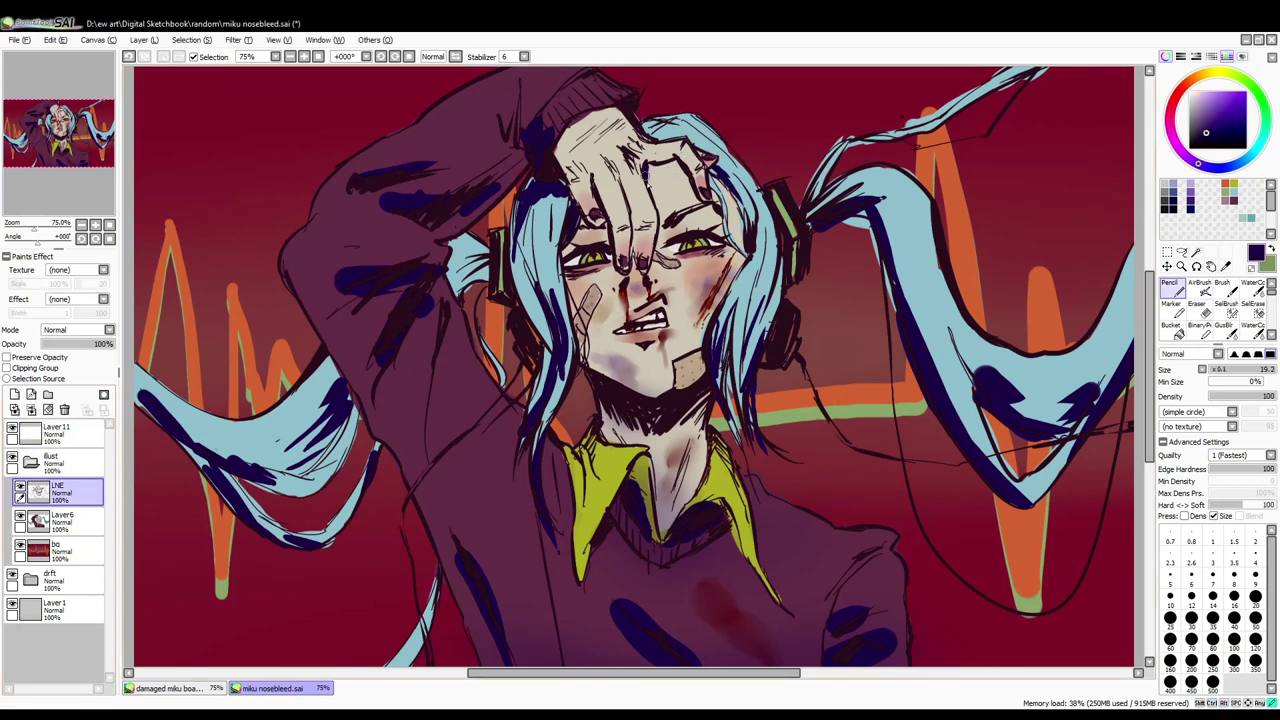
{"action": "left_click_drag", "start_coordinate": [650, 163], "coordinate": [698, 200]}
{"action": "left_click_drag", "start_coordinate": [582, 220], "coordinate": [610, 234]}
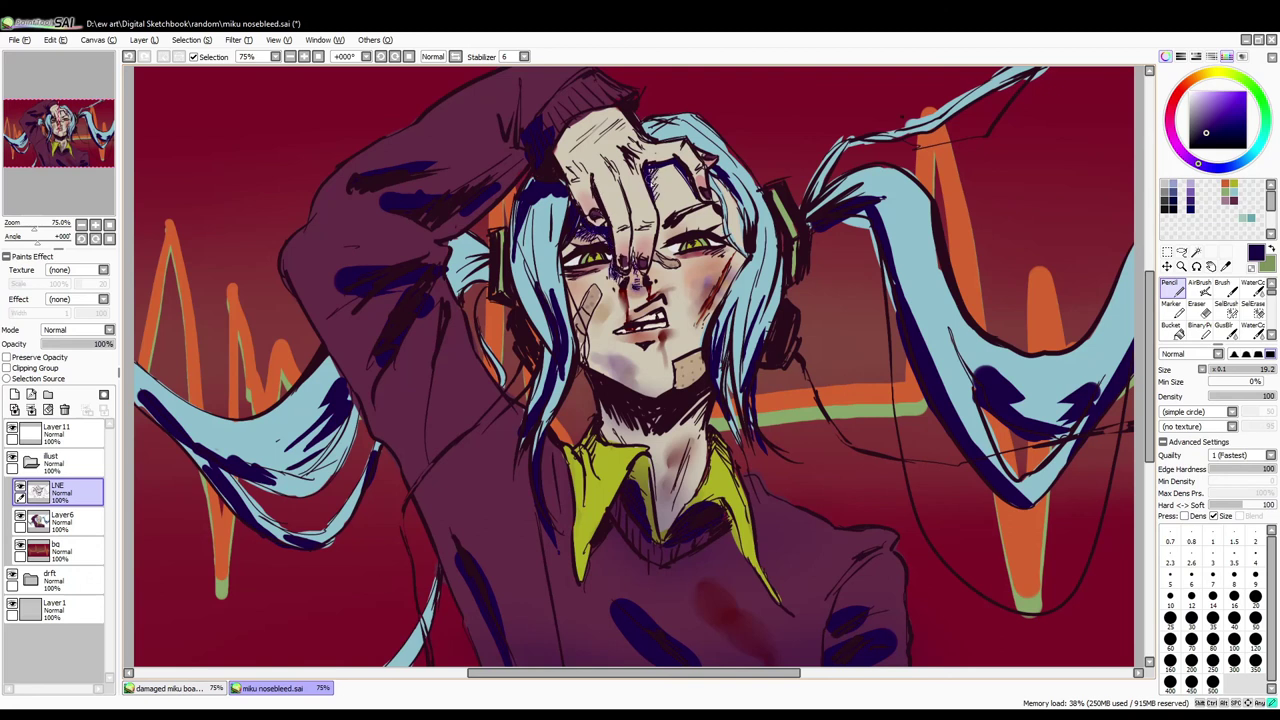
{"action": "scroll", "coordinate": [820, 128], "scroll_direction": "down", "scroll_amount": 2}
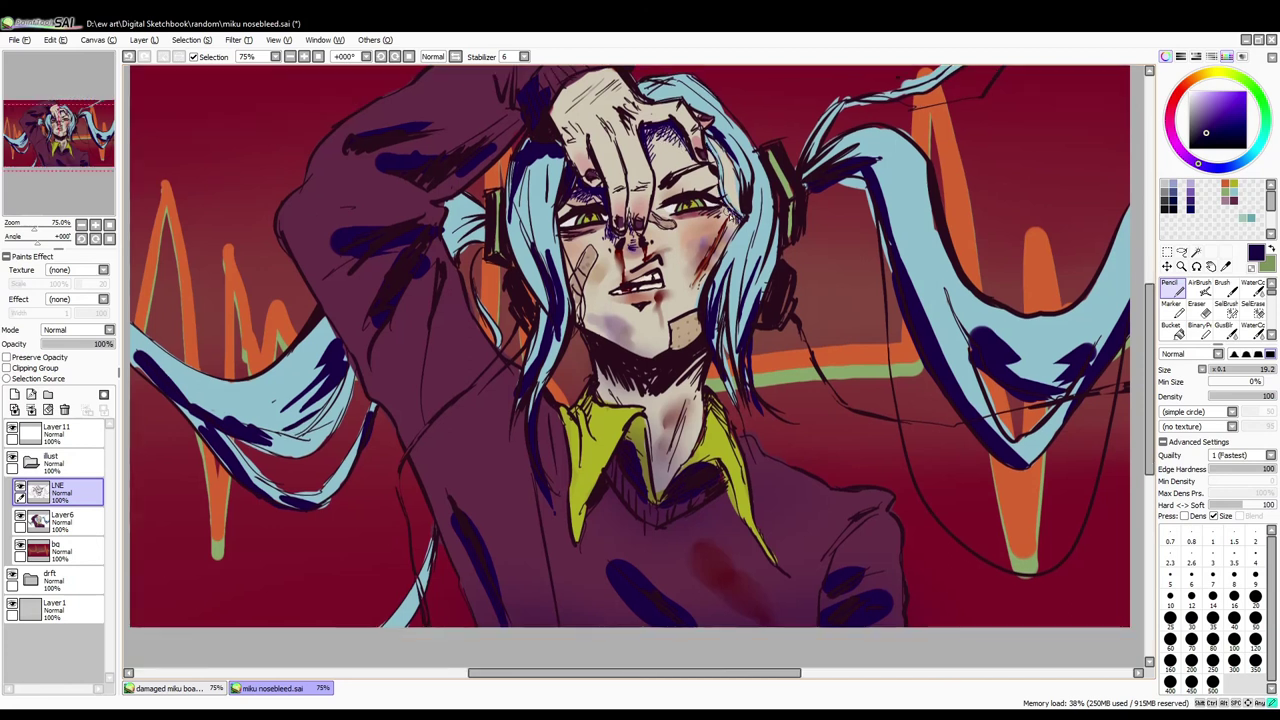
{"action": "scroll", "coordinate": [729, 214], "scroll_direction": "down", "scroll_amount": 1}
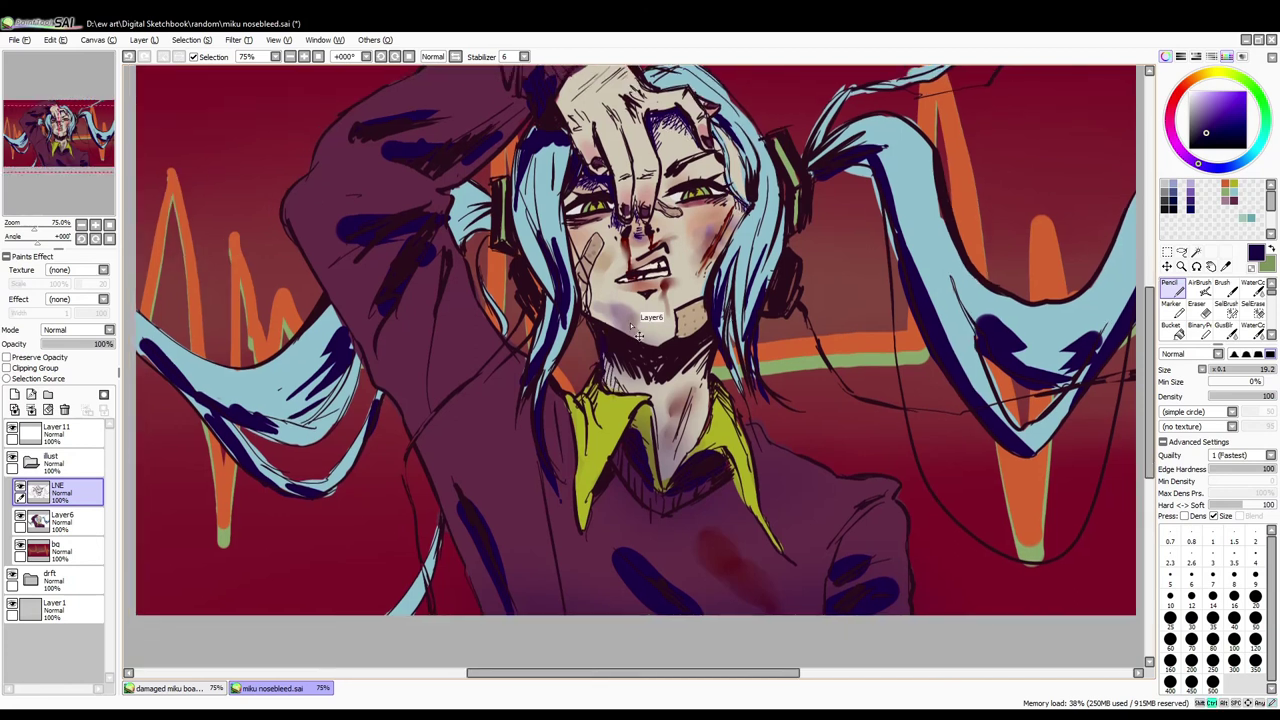
{"action": "scroll", "coordinate": [678, 367], "scroll_direction": "up", "scroll_amount": 4}
Step: Paint a reddish scrape on the back of the raised hand on Layer6, blend it with the watercolour brush, and save the file
{"action": "left_click", "coordinate": [62, 518]}
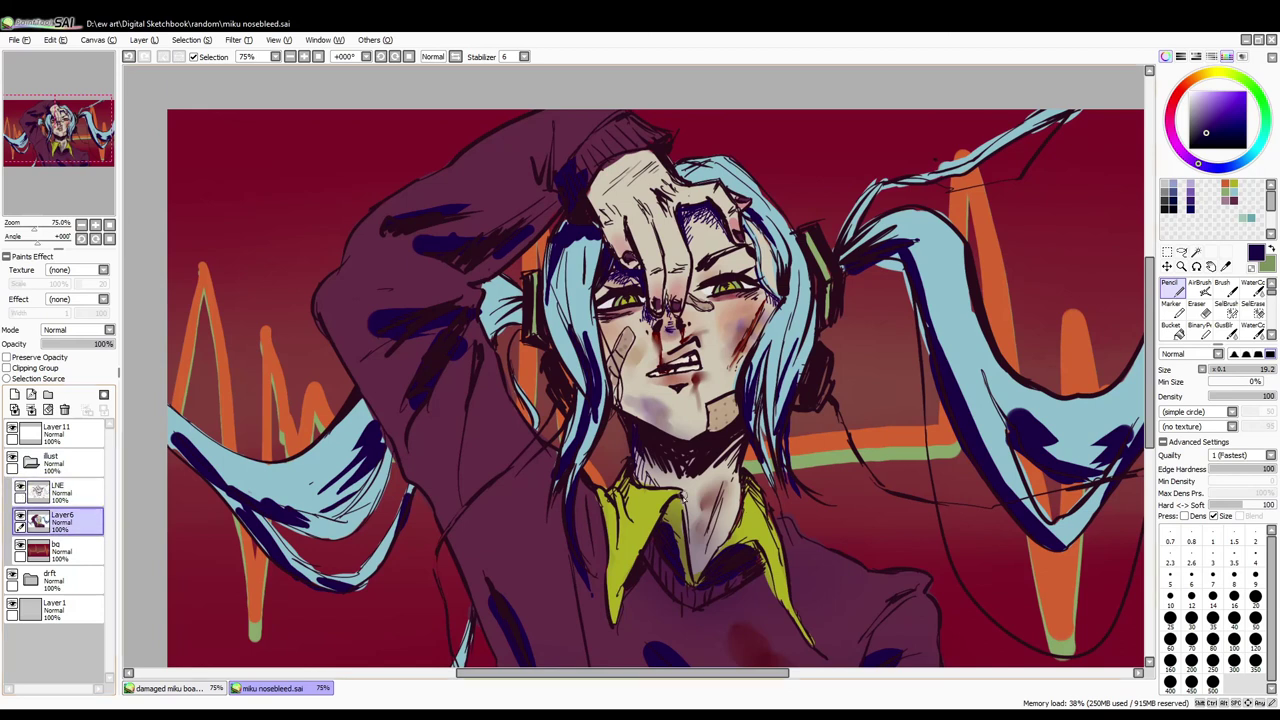
{"action": "left_click", "coordinate": [657, 288], "text": "alt"}
{"action": "key", "text": "e"}
{"action": "left_click", "coordinate": [636, 177]}
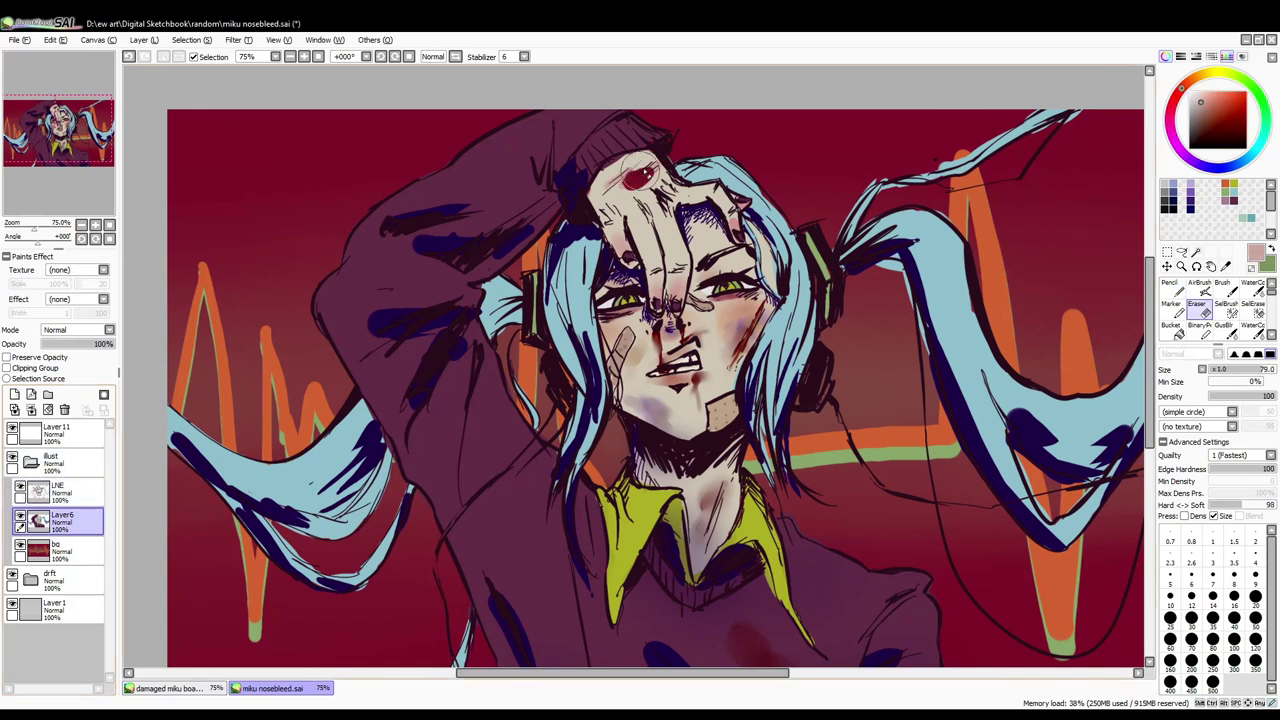
{"action": "left_click", "coordinate": [704, 390], "text": "alt"}
{"action": "key", "text": "c"}
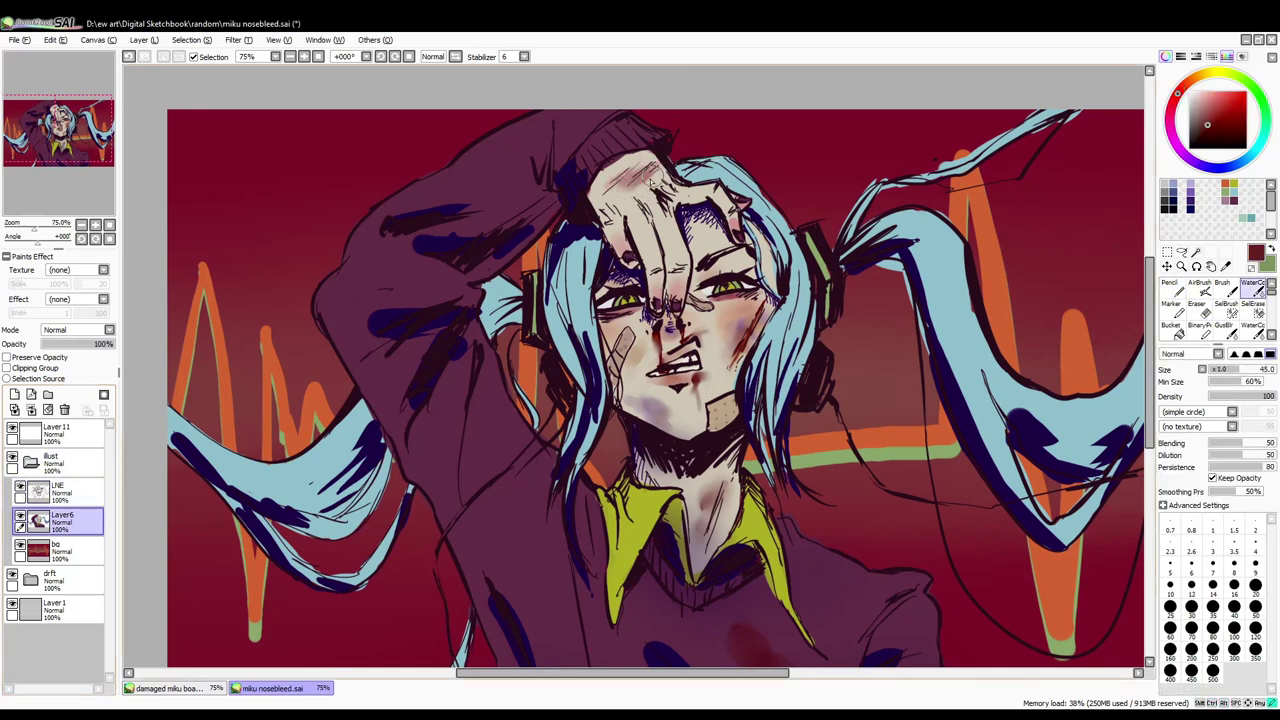
{"action": "key", "text": "ctrl+s"}
Step: Shade the whites of the eyes on Layer6 with a muted grey-blue derived from the hair colour
{"action": "left_click_drag", "start_coordinate": [696, 175], "coordinate": [668, 111]}
{"action": "left_click", "coordinate": [797, 146], "text": "alt"}
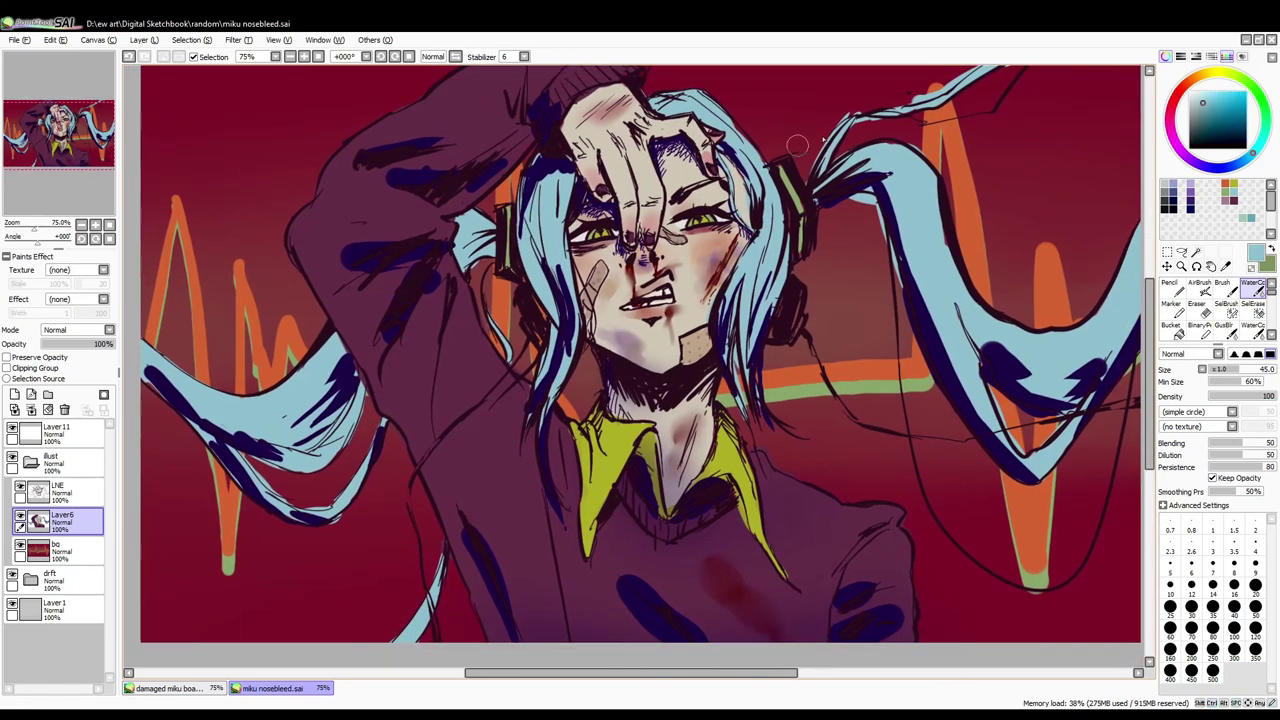
{"action": "key", "text": "n"}
{"action": "scroll", "coordinate": [648, 218], "scroll_direction": "up", "scroll_amount": 5}
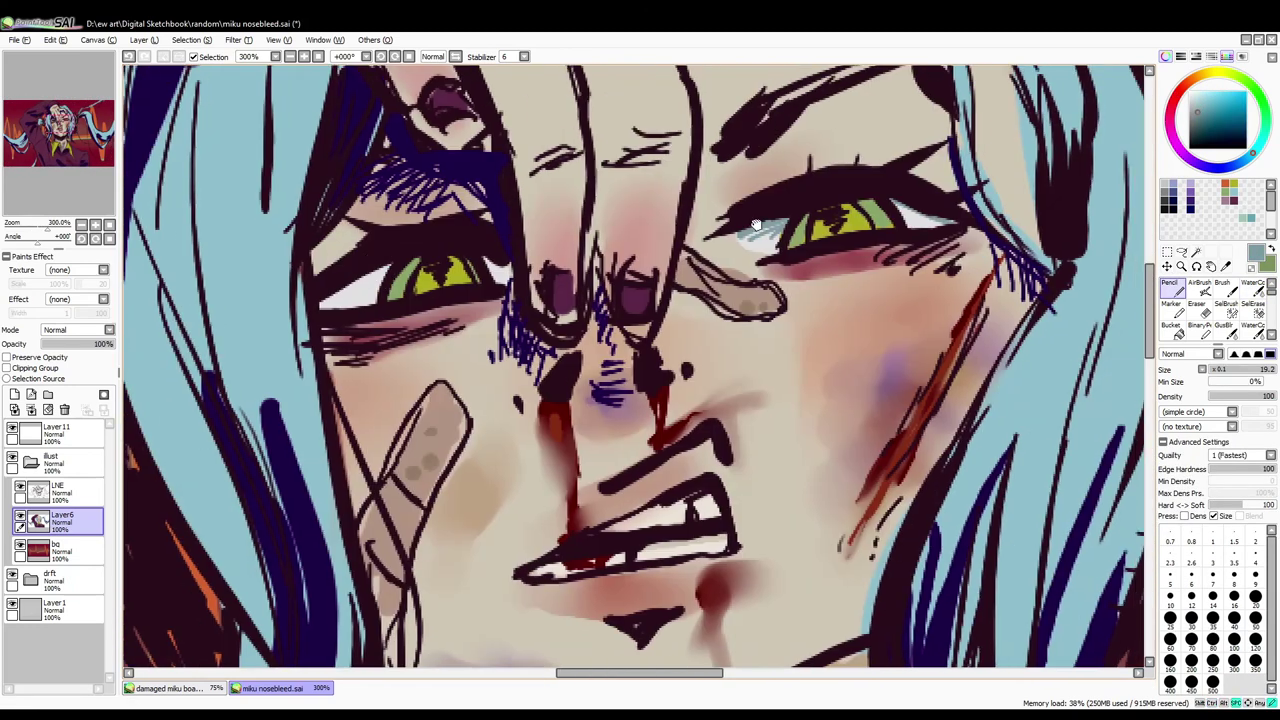
{"action": "scroll", "coordinate": [500, 262], "scroll_direction": "down", "scroll_amount": 5}
Step: Duplicate the illust folder, hide the original, merge the copied layers into bg(2), and save the file
{"action": "left_click", "coordinate": [50, 460]}
{"action": "key", "text": "ctrl+s"}
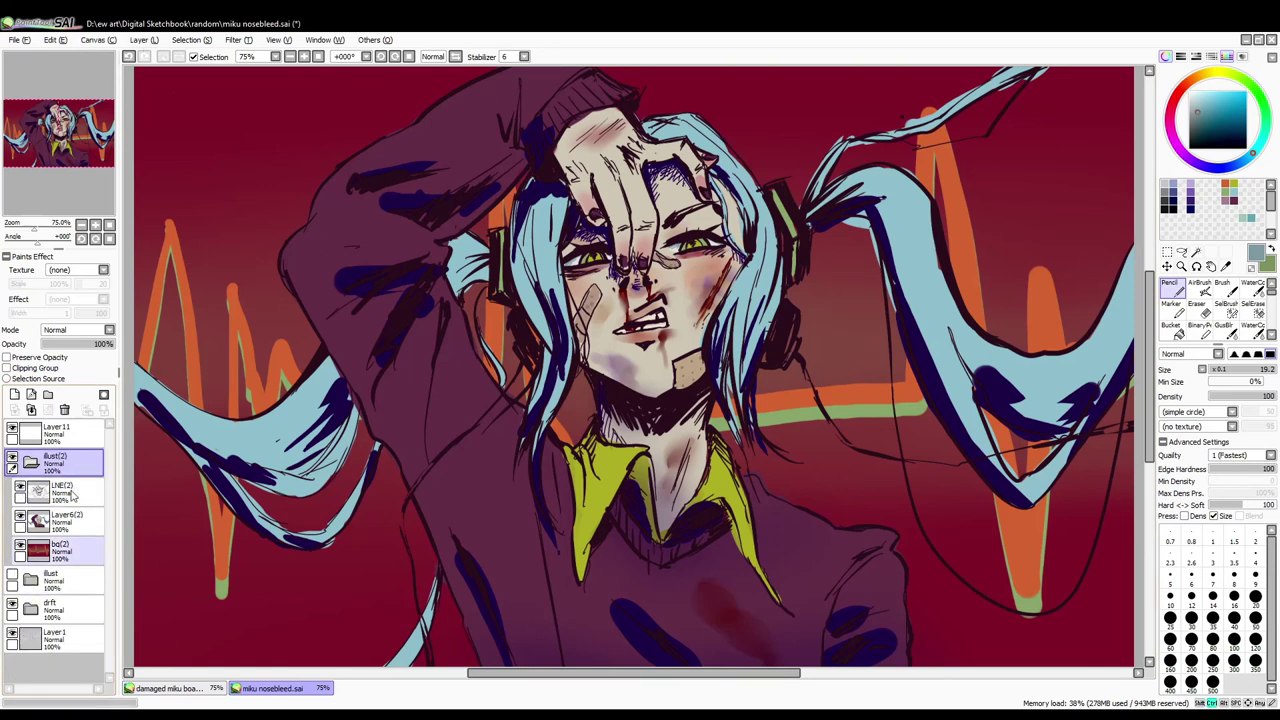
{"action": "key", "text": "ctrl+e"}
{"action": "key", "text": "ctrl+e"}
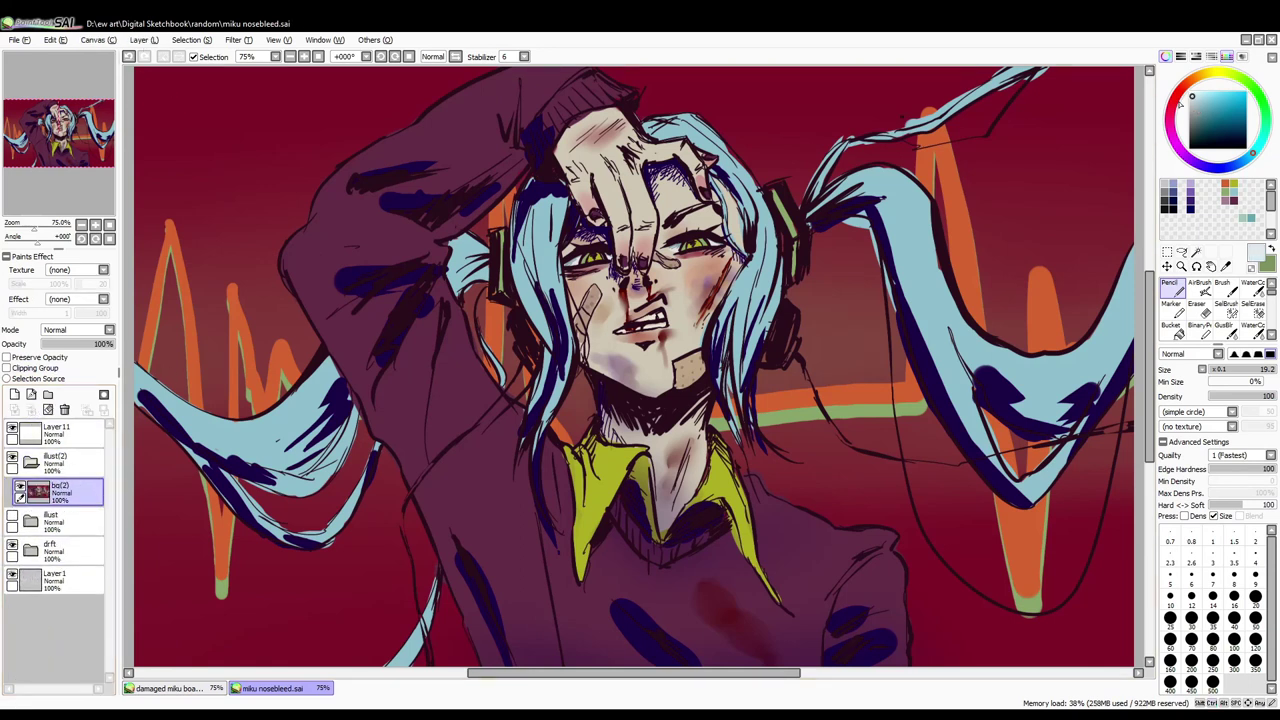
Step: Paint pale highlights along the thin headphone cables on both sides of the figure, save the file, and show the canvas without panels
{"action": "left_click_drag", "start_coordinate": [507, 439], "coordinate": [488, 366]}
{"action": "left_click_drag", "start_coordinate": [881, 273], "coordinate": [716, 333]}
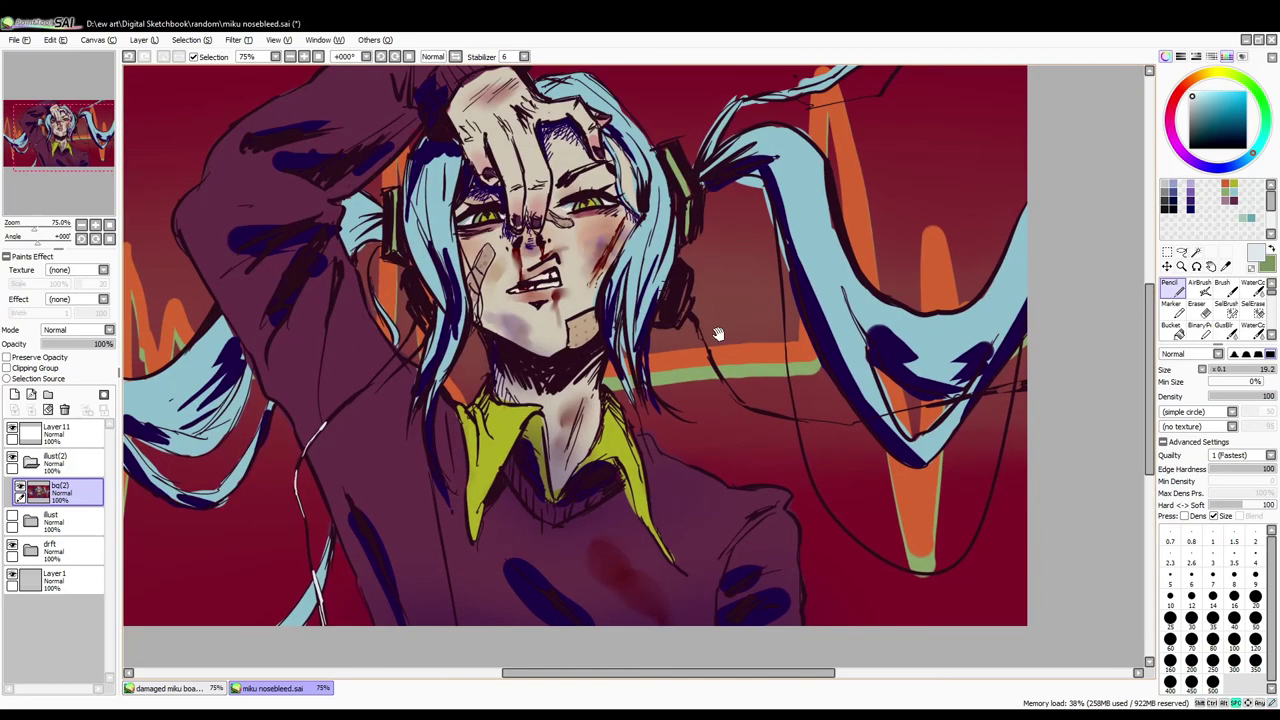
{"action": "left_click_drag", "start_coordinate": [1014, 387], "coordinate": [990, 383]}
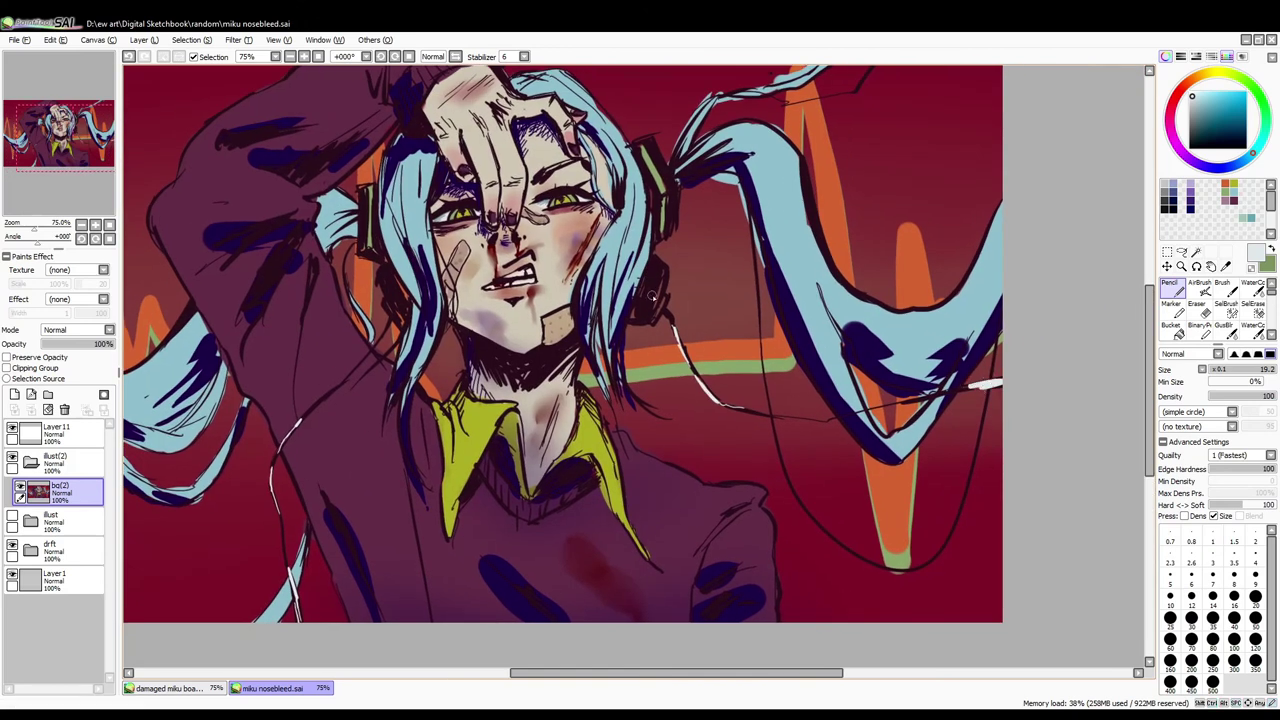
{"action": "left_click_drag", "start_coordinate": [769, 363], "coordinate": [834, 398]}
{"action": "key", "text": "Tab"}
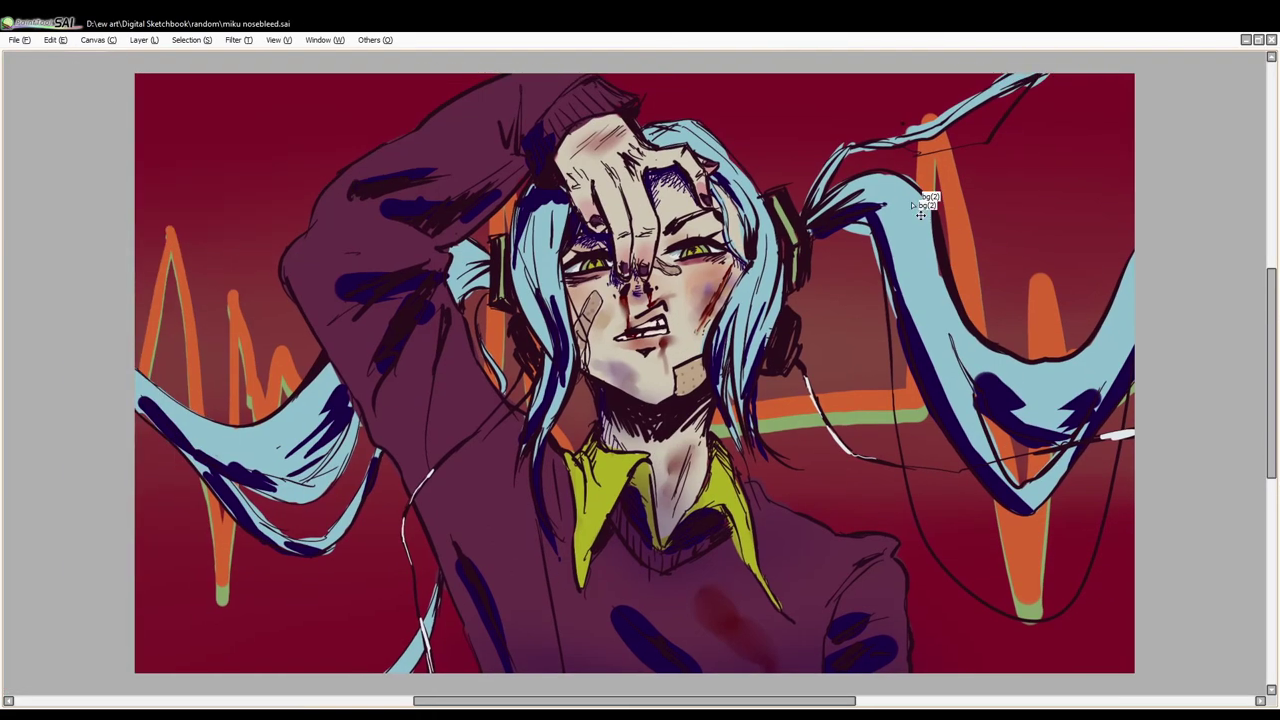